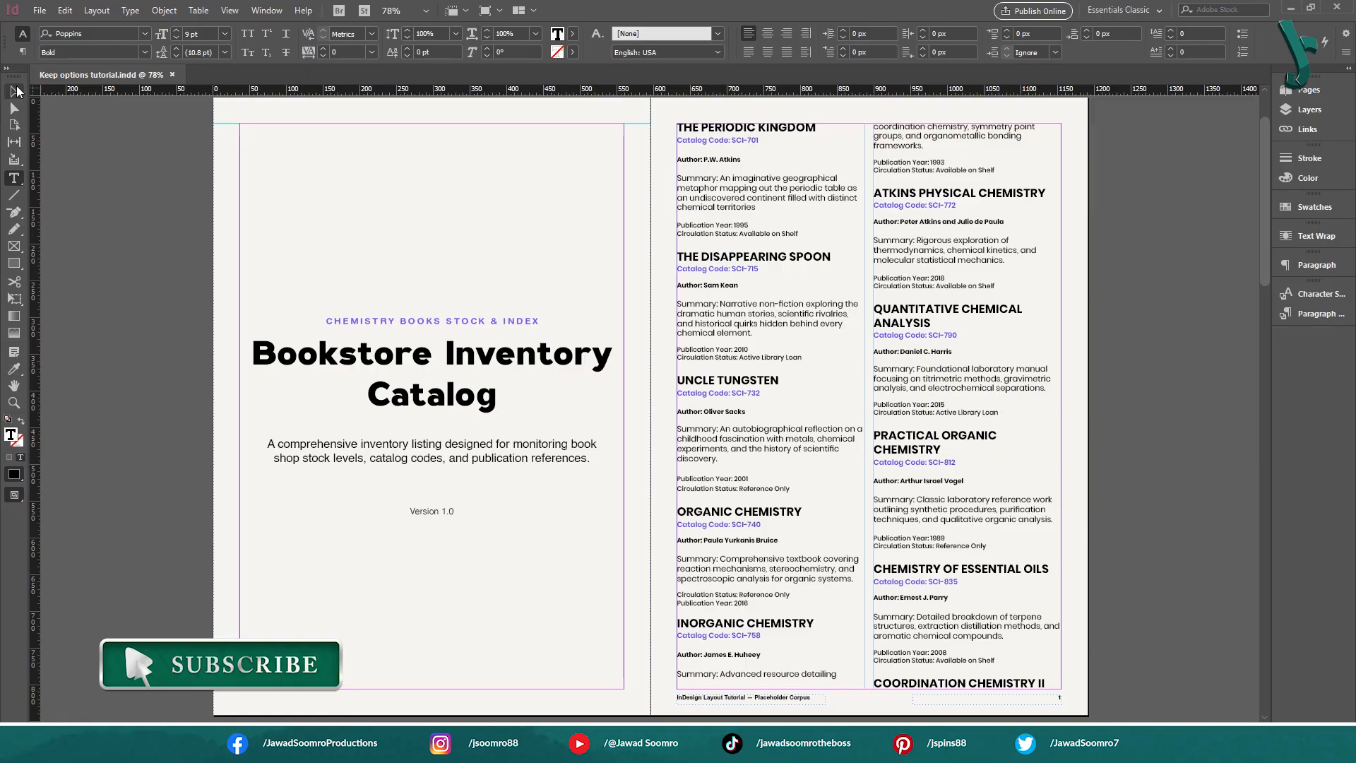
Examine how the Inorganic Chemistry entry on page 1 is split between the first and second columns
click(1215, 261)
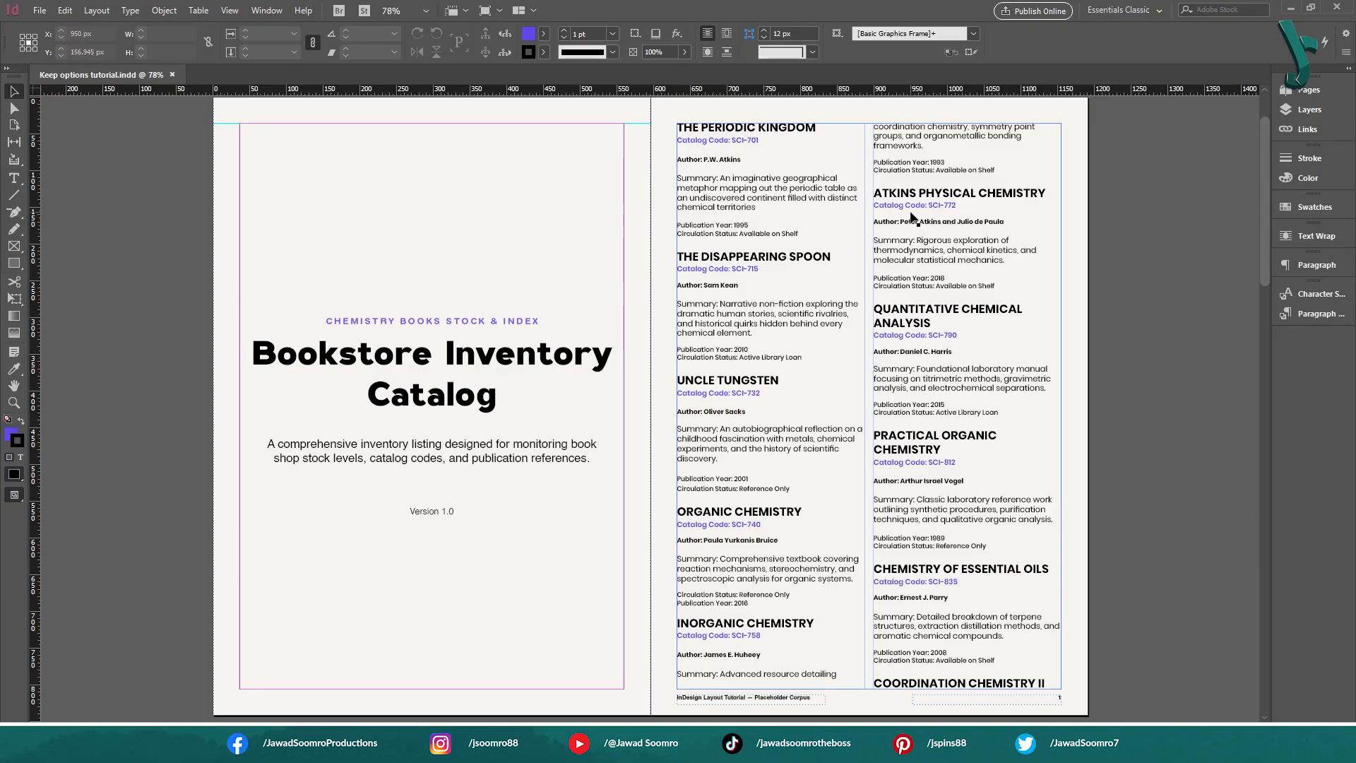
double_click(715, 676)
drag(696, 676, 840, 677)
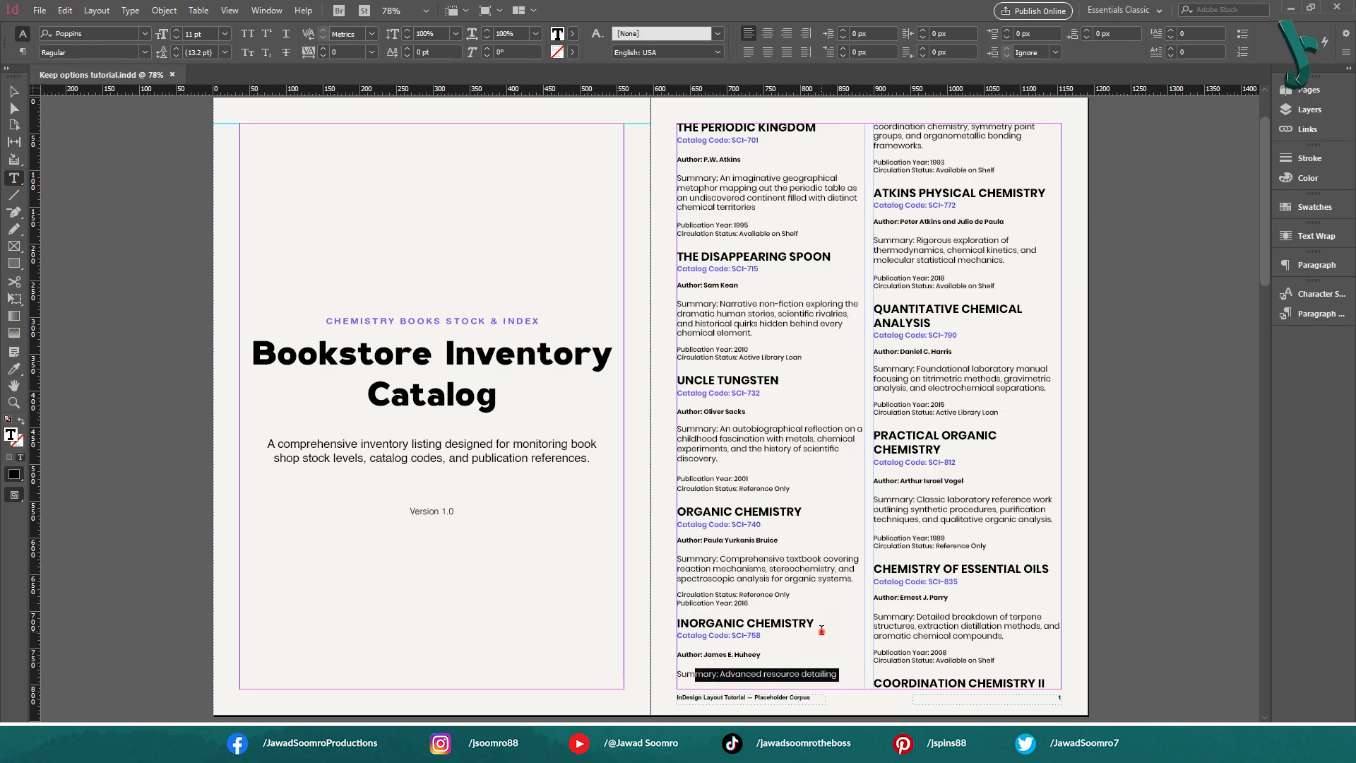
drag(817, 626, 683, 625)
drag(771, 637, 674, 634)
drag(783, 656, 682, 656)
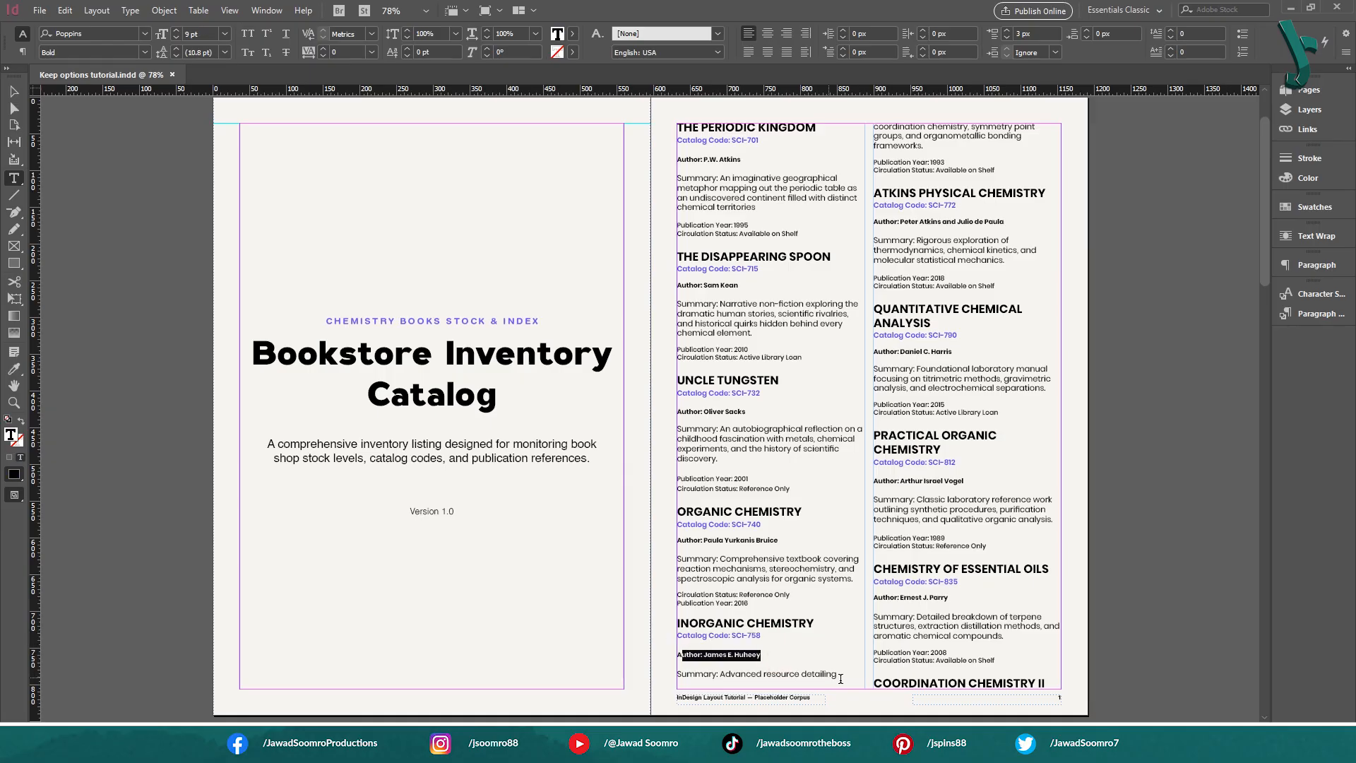
drag(843, 675, 701, 665)
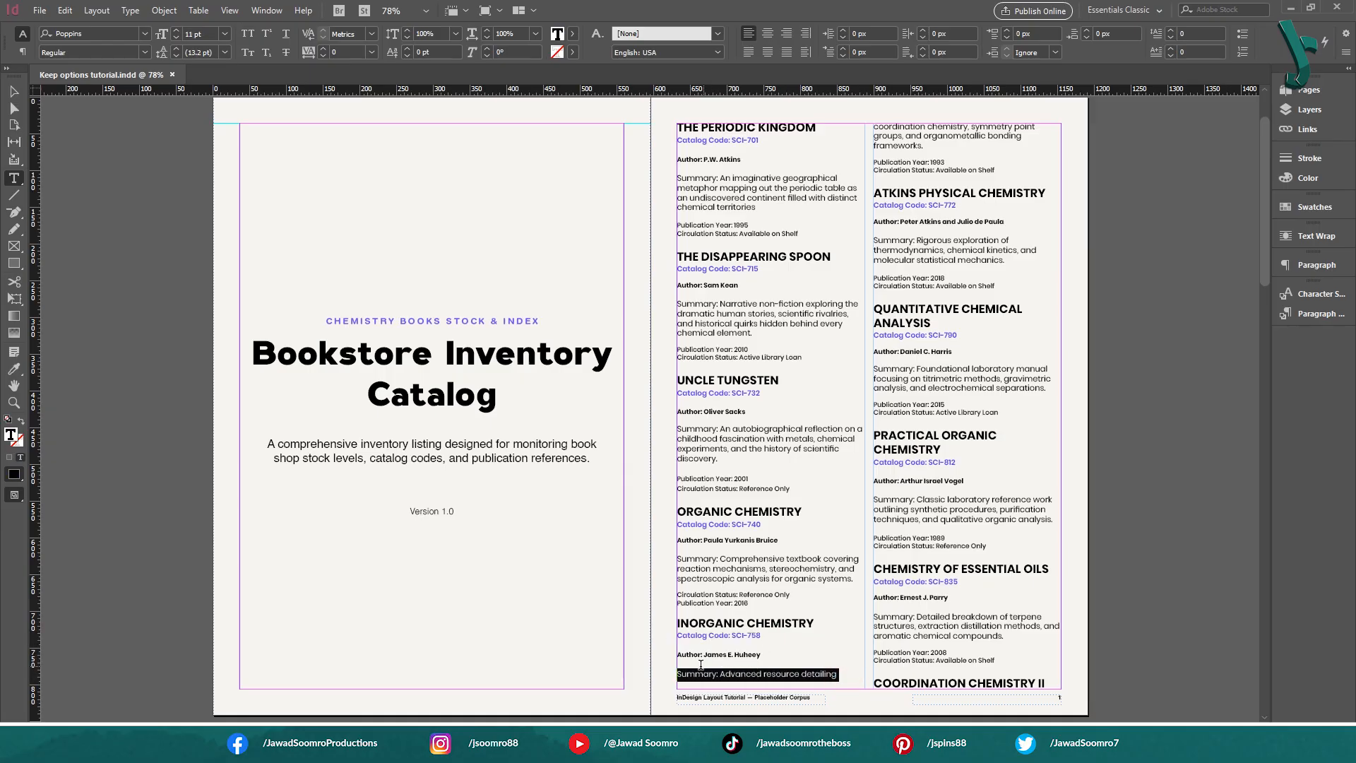
drag(962, 175, 873, 127)
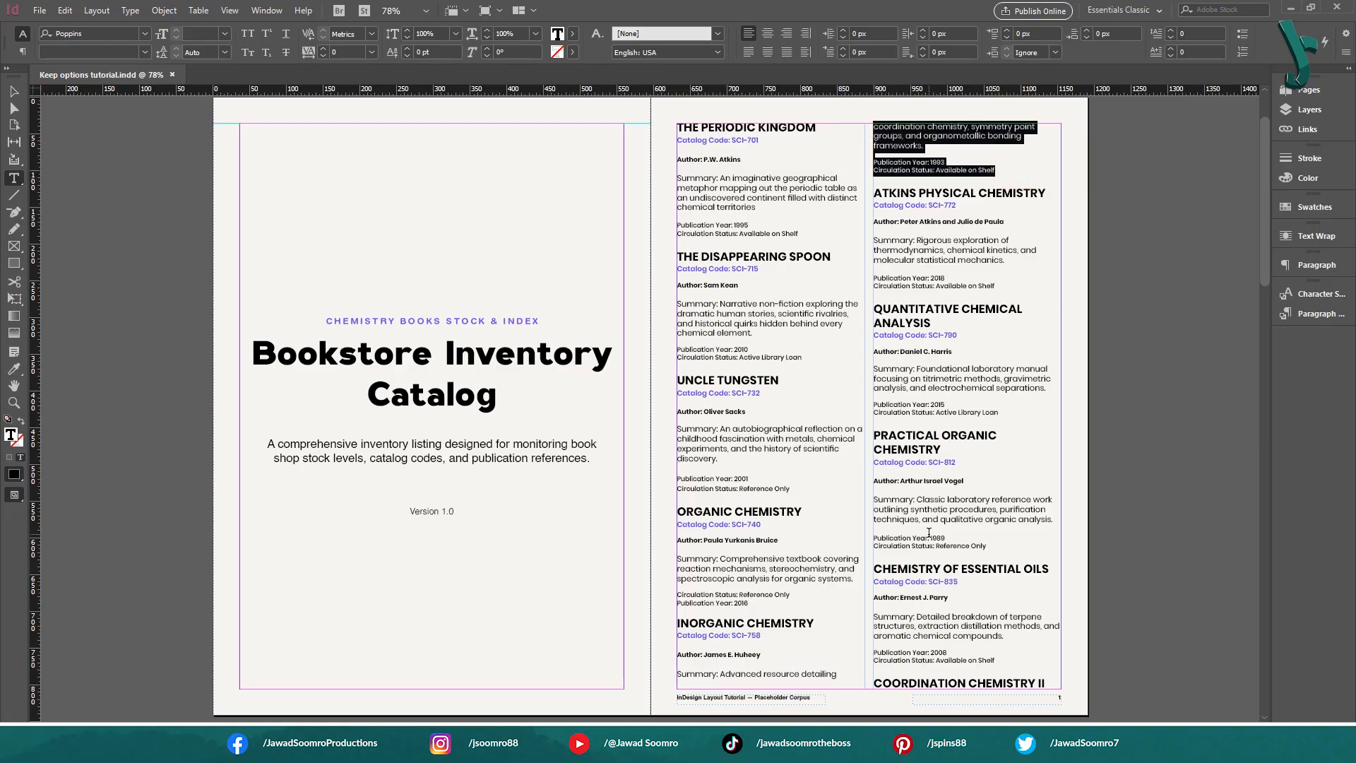
Examine how the Chemical Reaction Dynamics title breaks from page 2 to page 3
scroll(831, 534, down, 10)
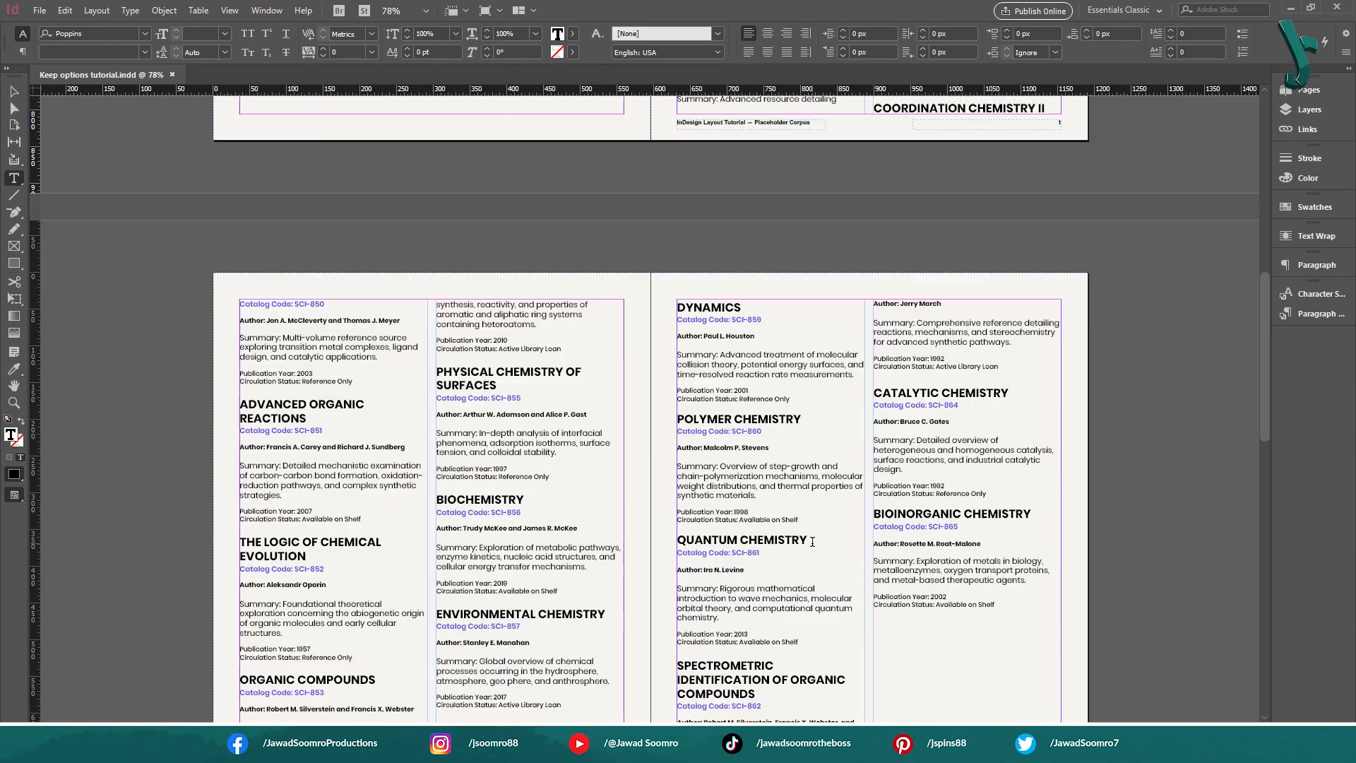
drag(597, 690, 433, 689)
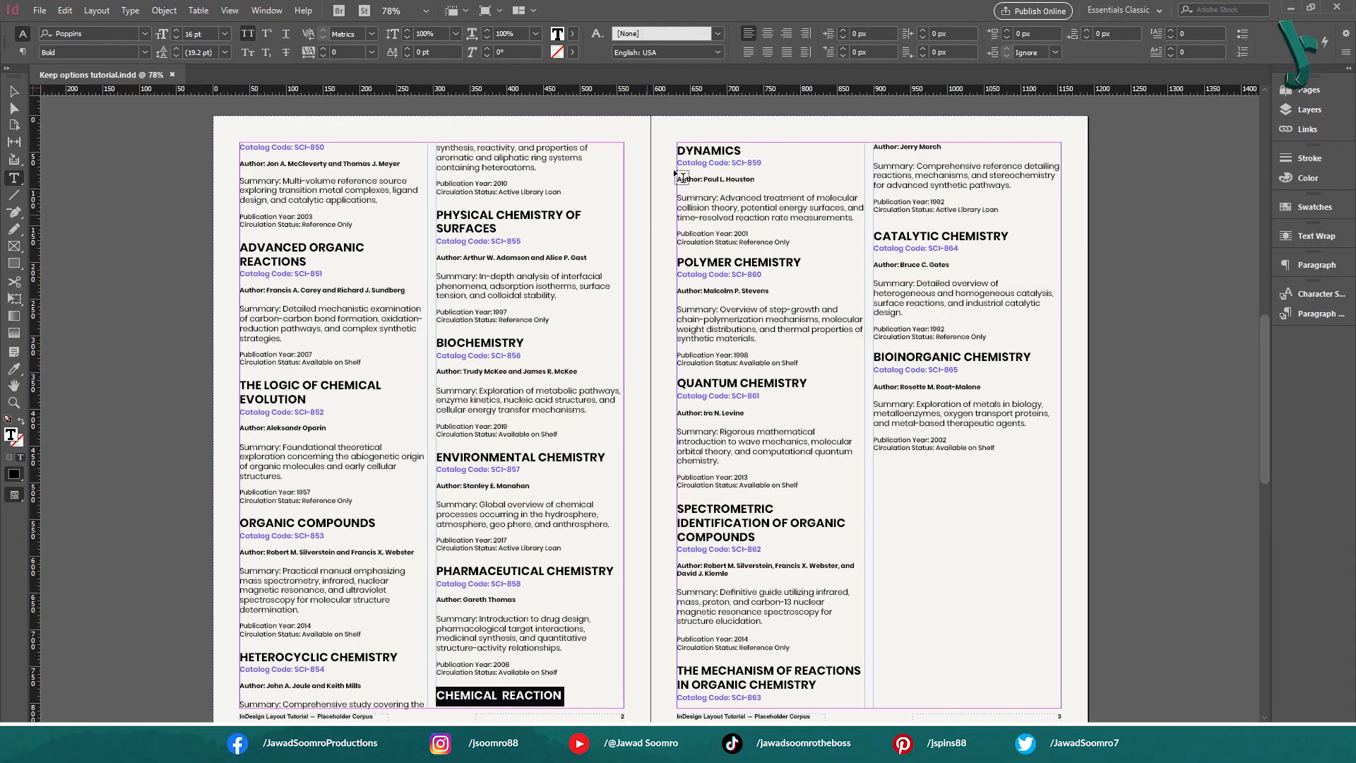
drag(676, 146, 813, 243)
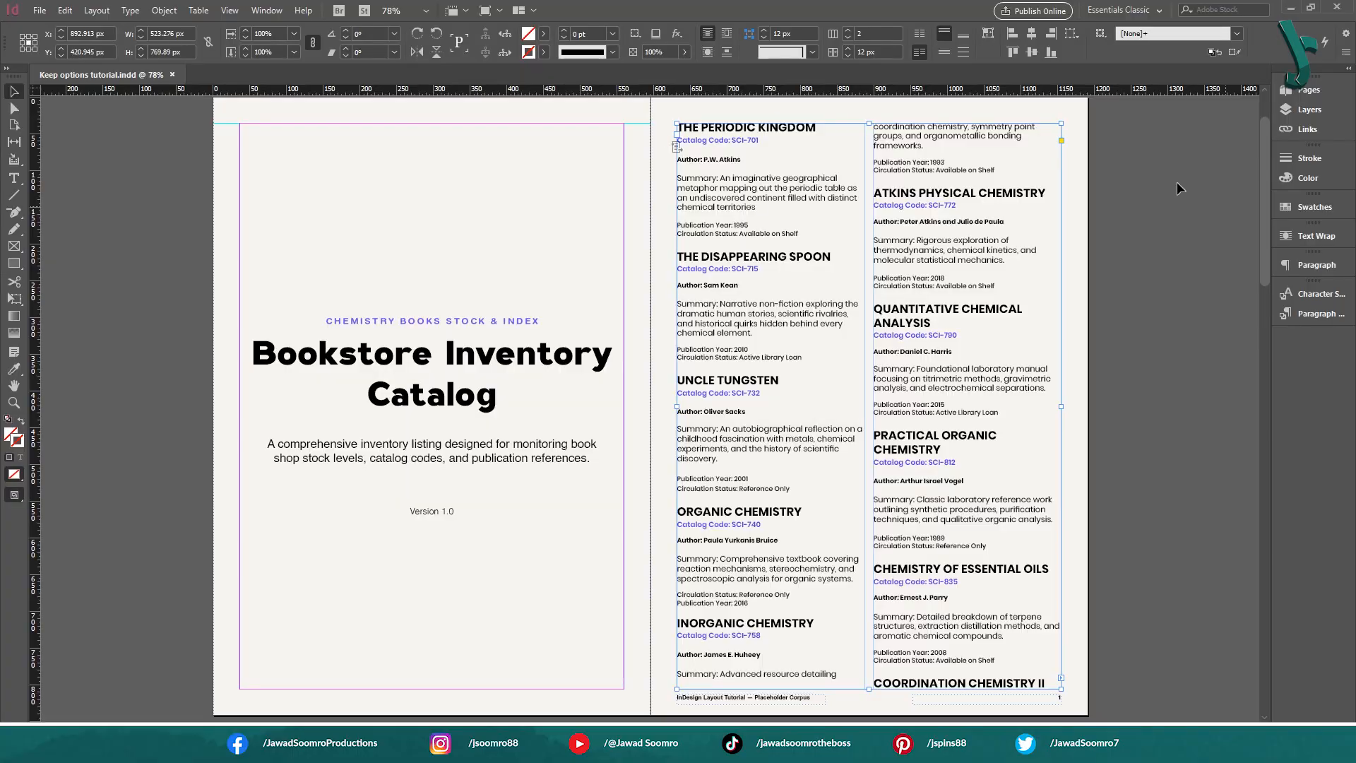
Select the summary paragraph of The Disappearing Spoon and view its Keep Options, closing them without applying changes
click(1177, 188)
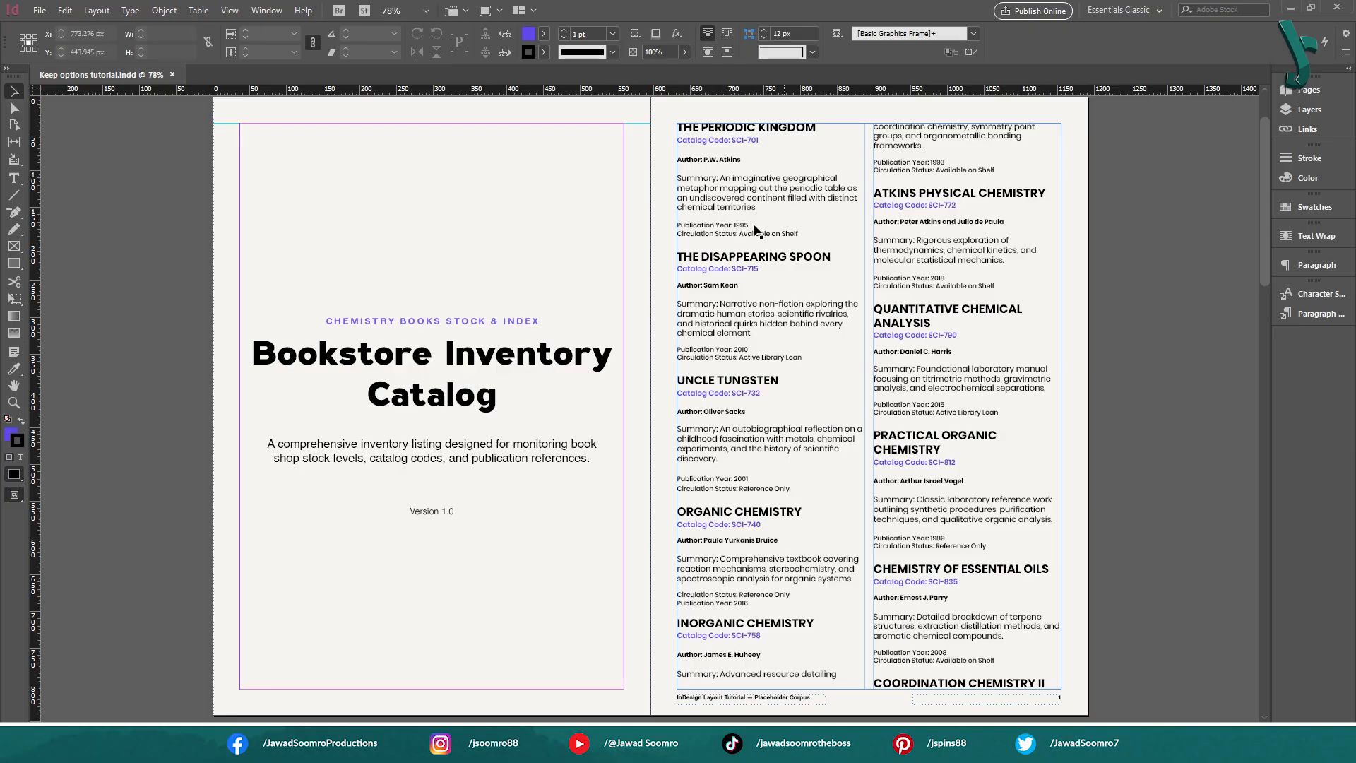
double_click(721, 317)
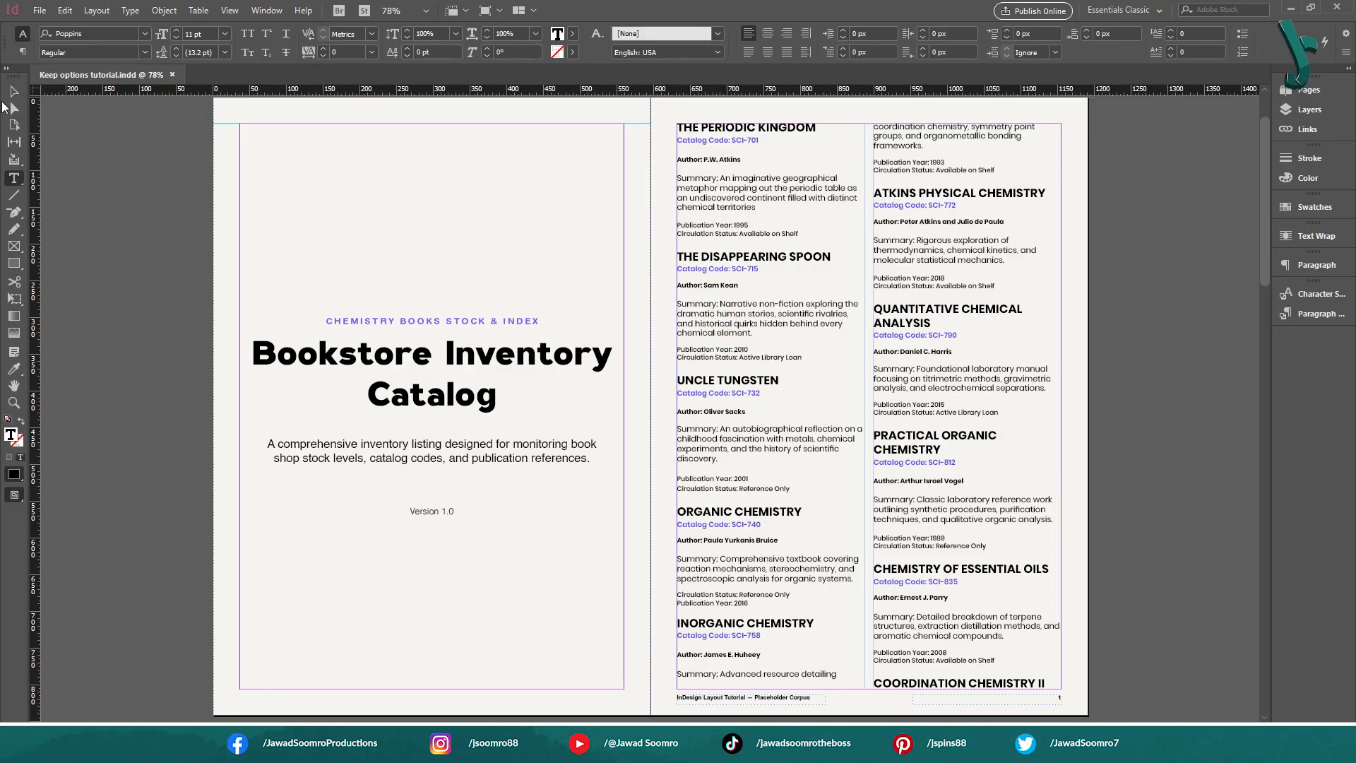
click(14, 91)
click(751, 328)
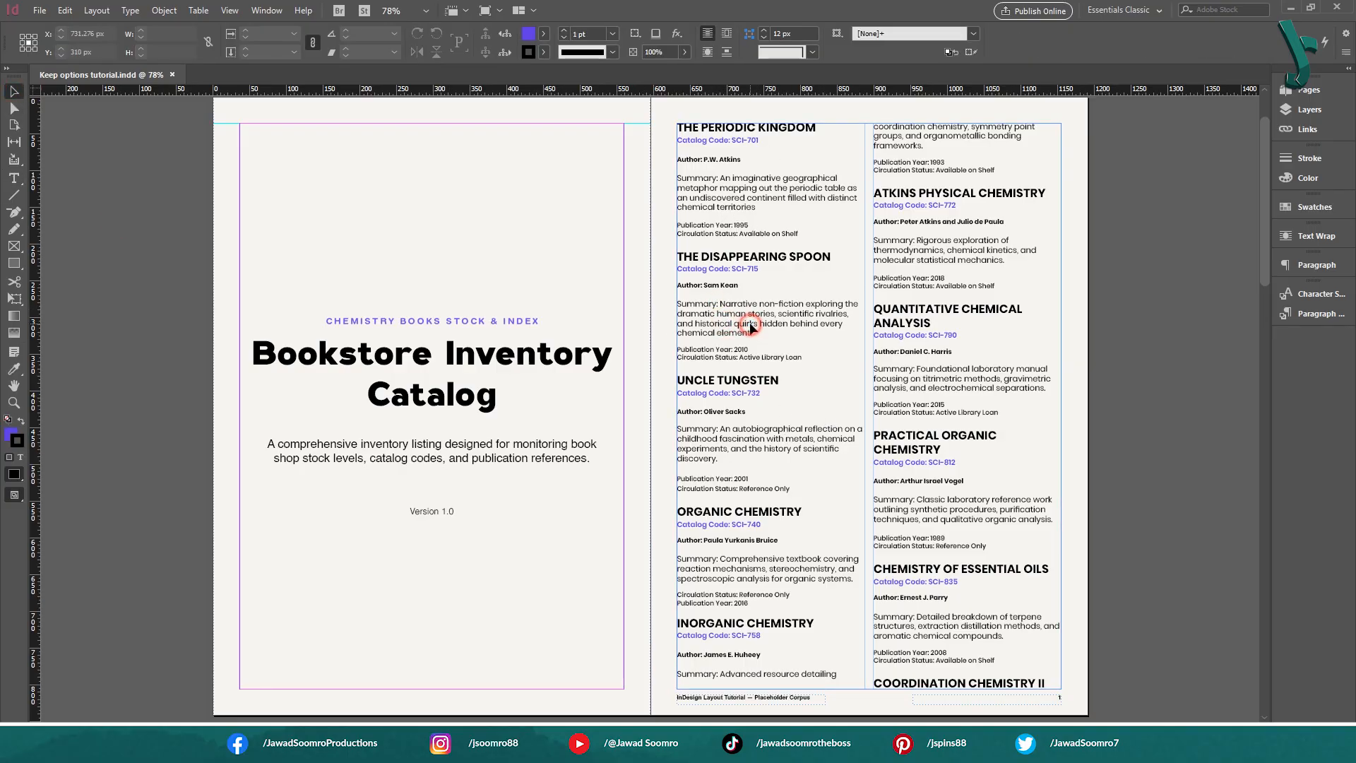
double_click(751, 327)
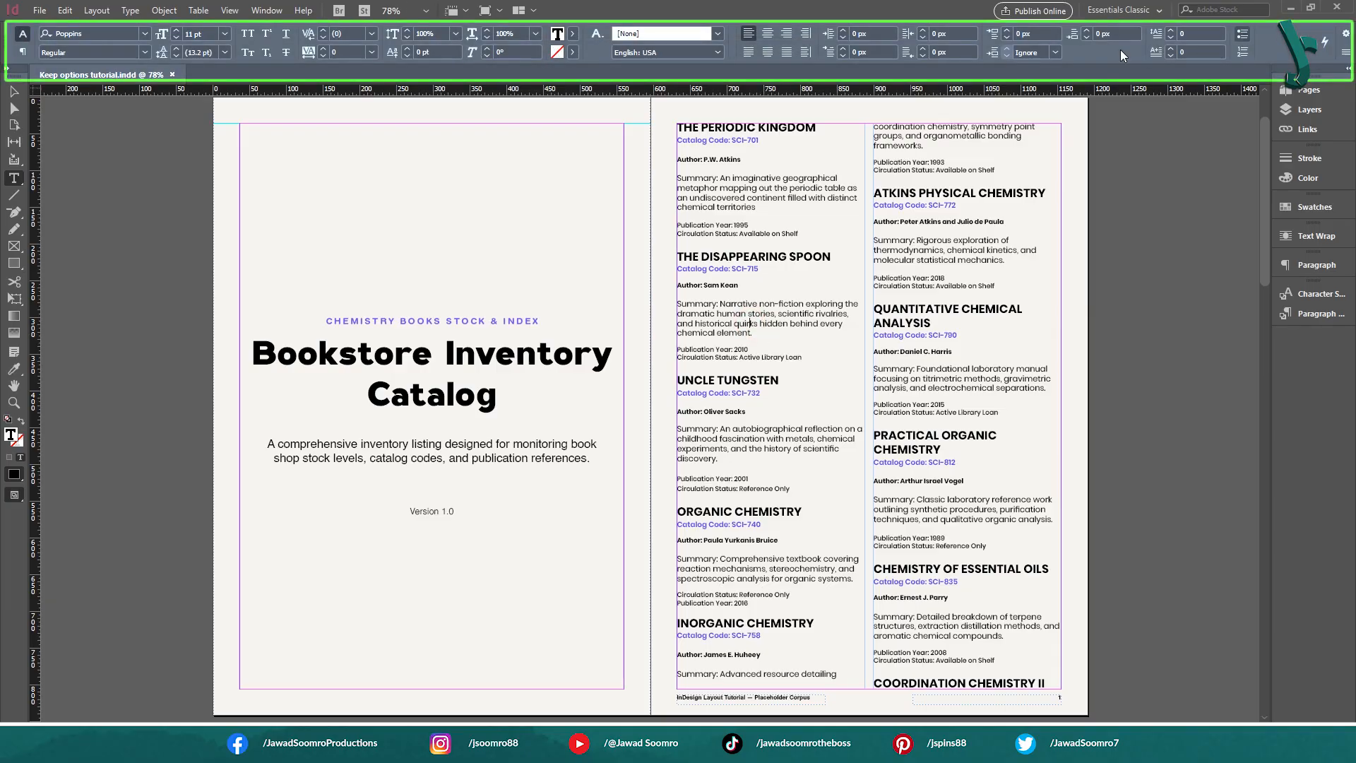
drag(769, 337, 670, 303)
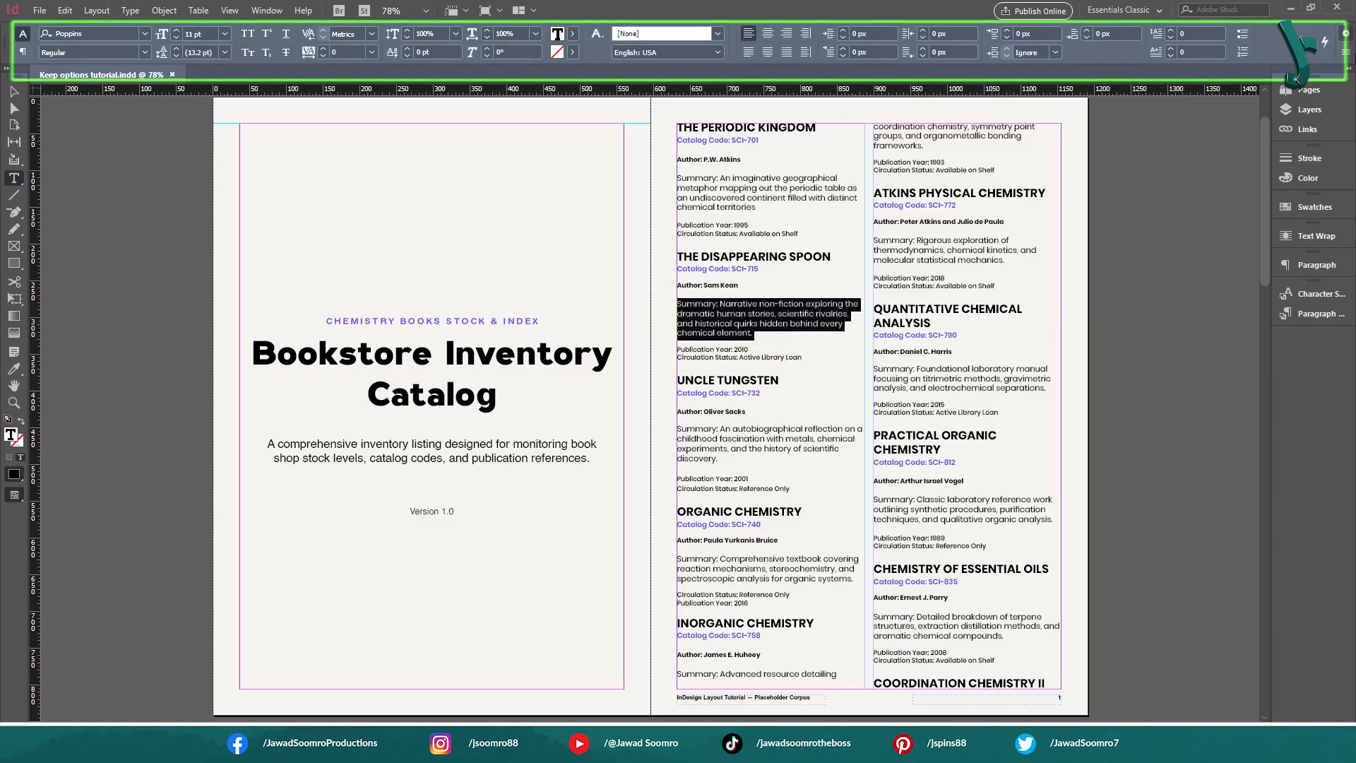
click(1348, 55)
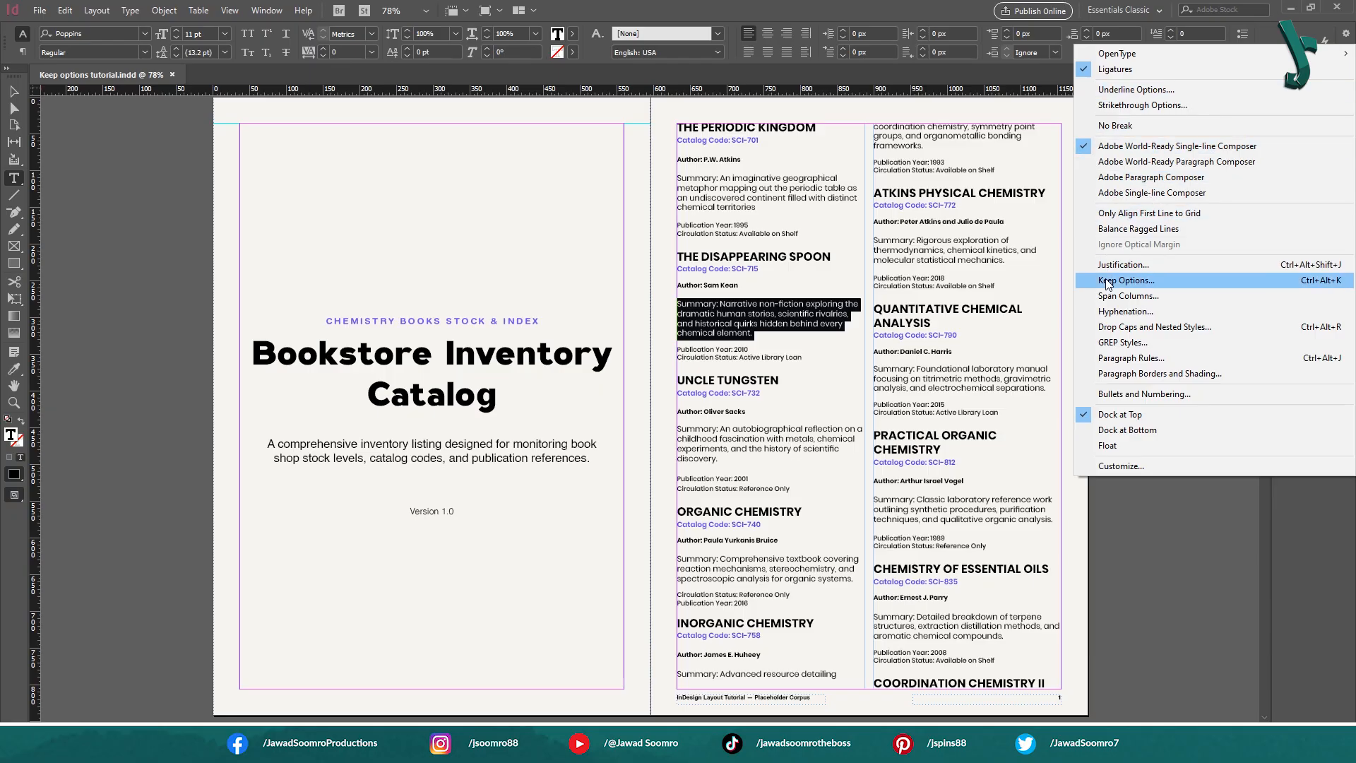
click(1337, 281)
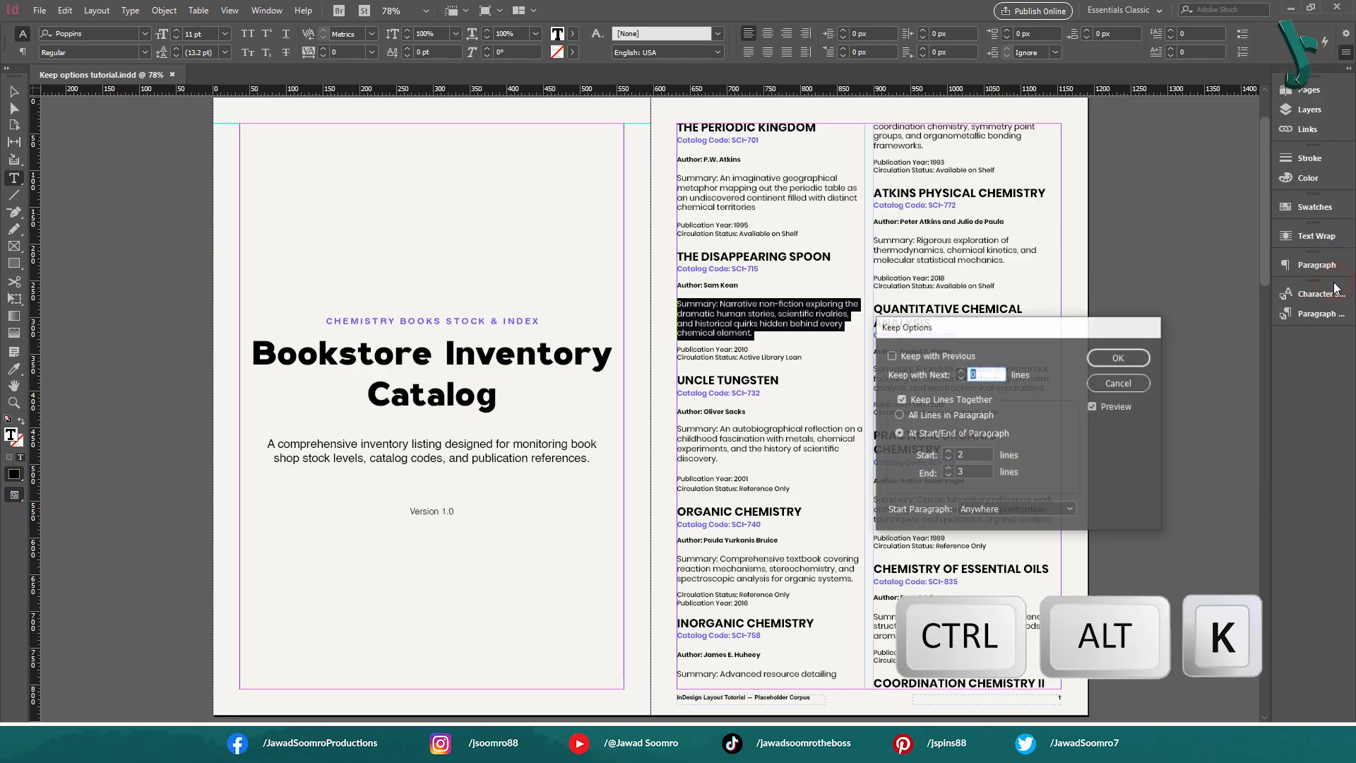
drag(1099, 324, 563, 257)
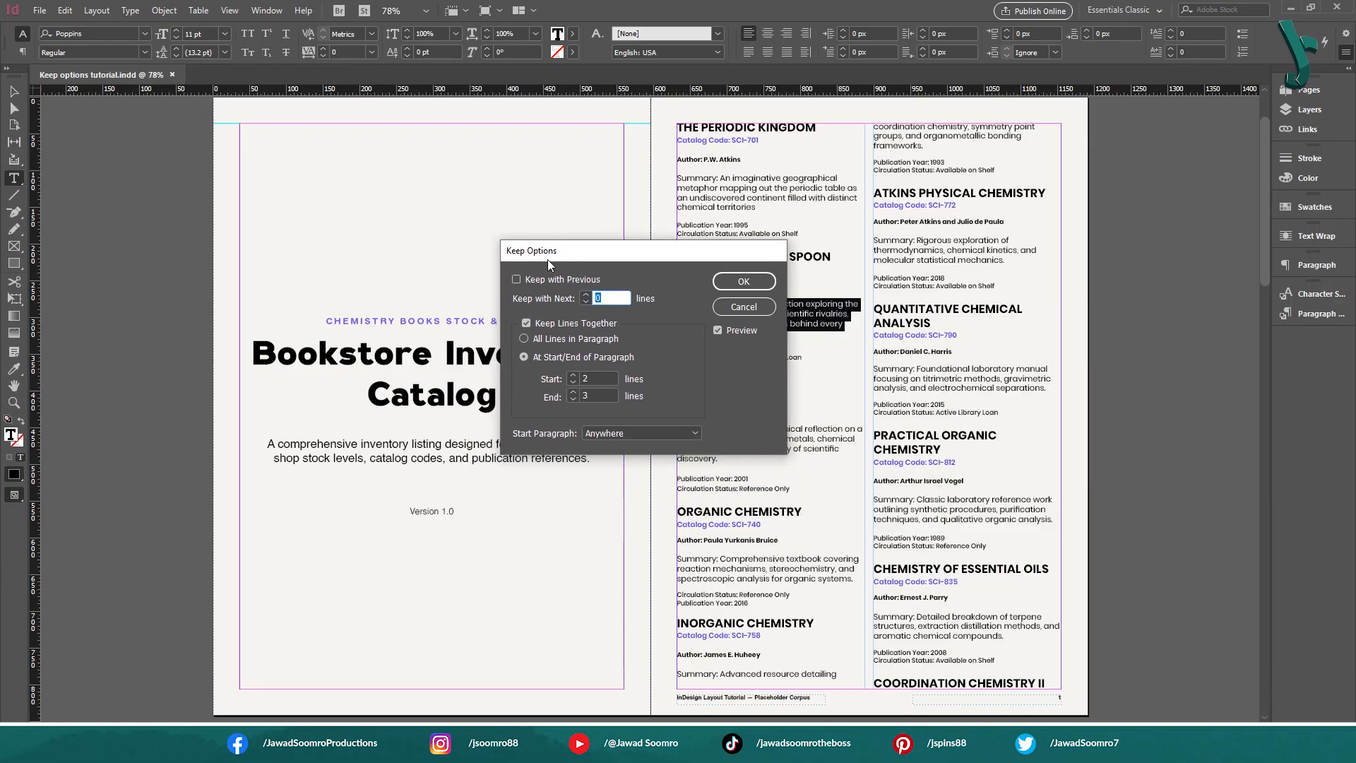
click(762, 309)
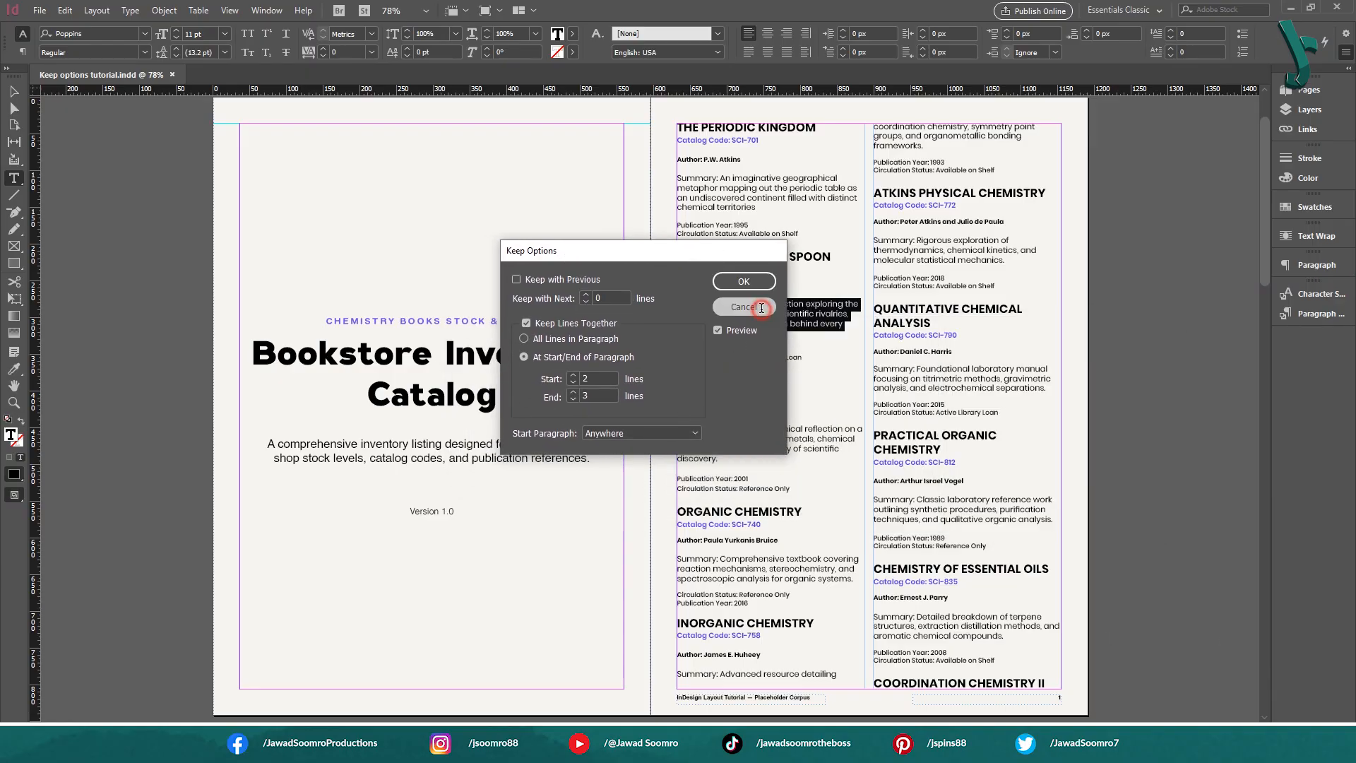
Show the paragraph styles and go through Book Title, Code, Author, Summary and Publications
click(784, 353)
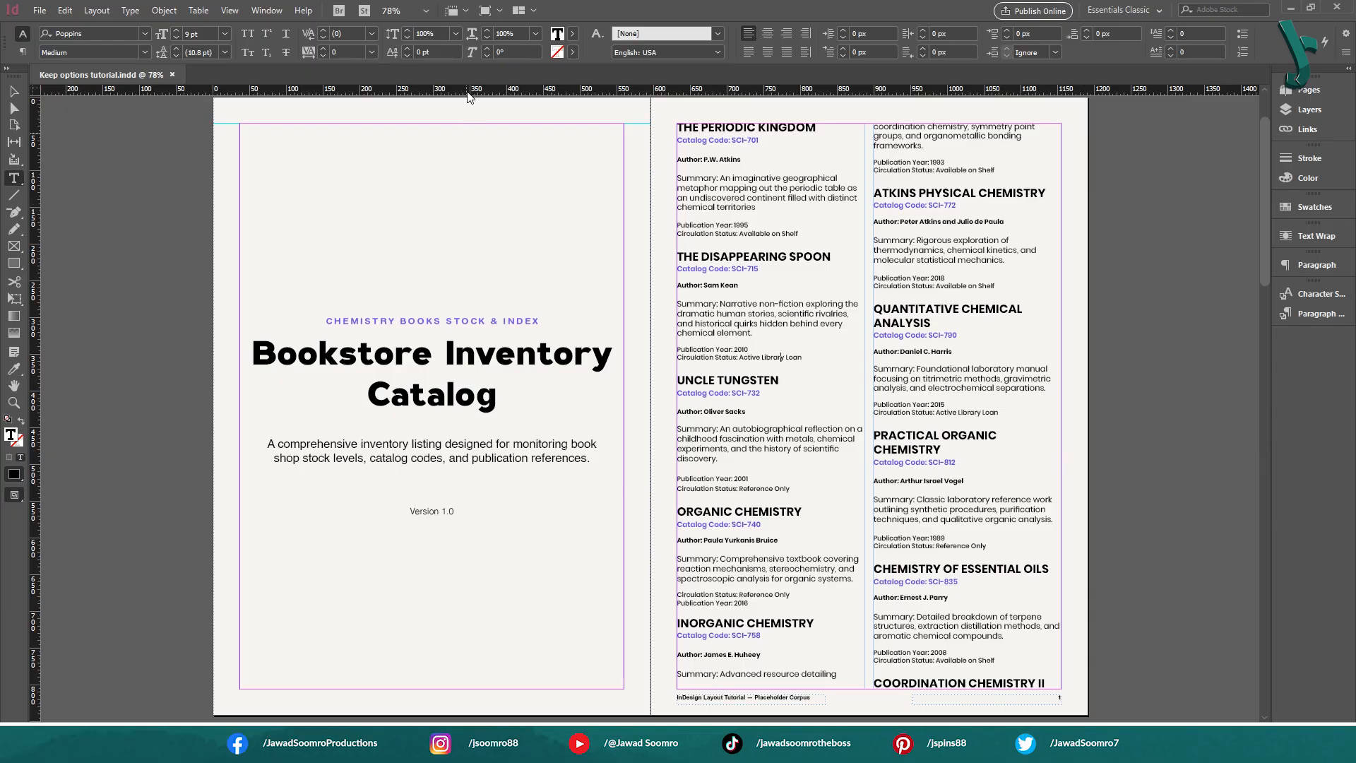
click(269, 11)
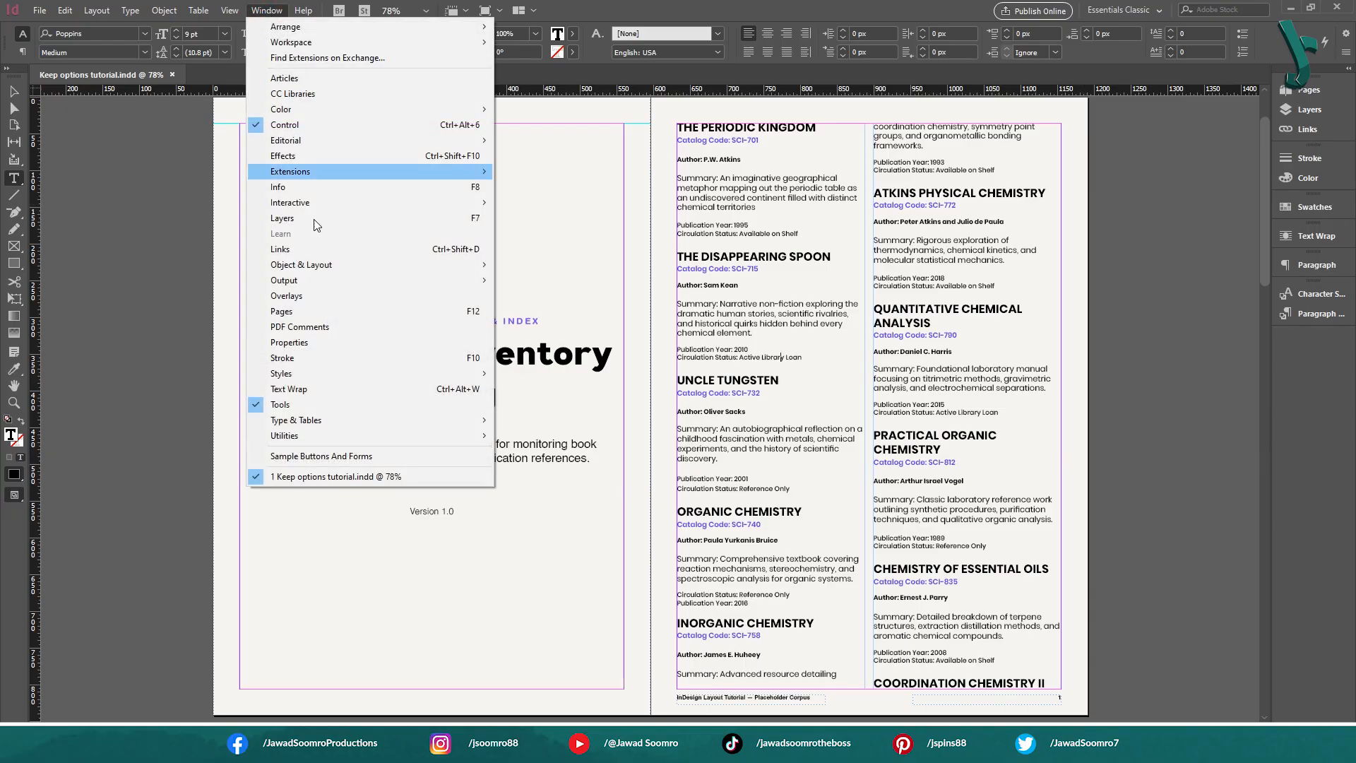
click(331, 371)
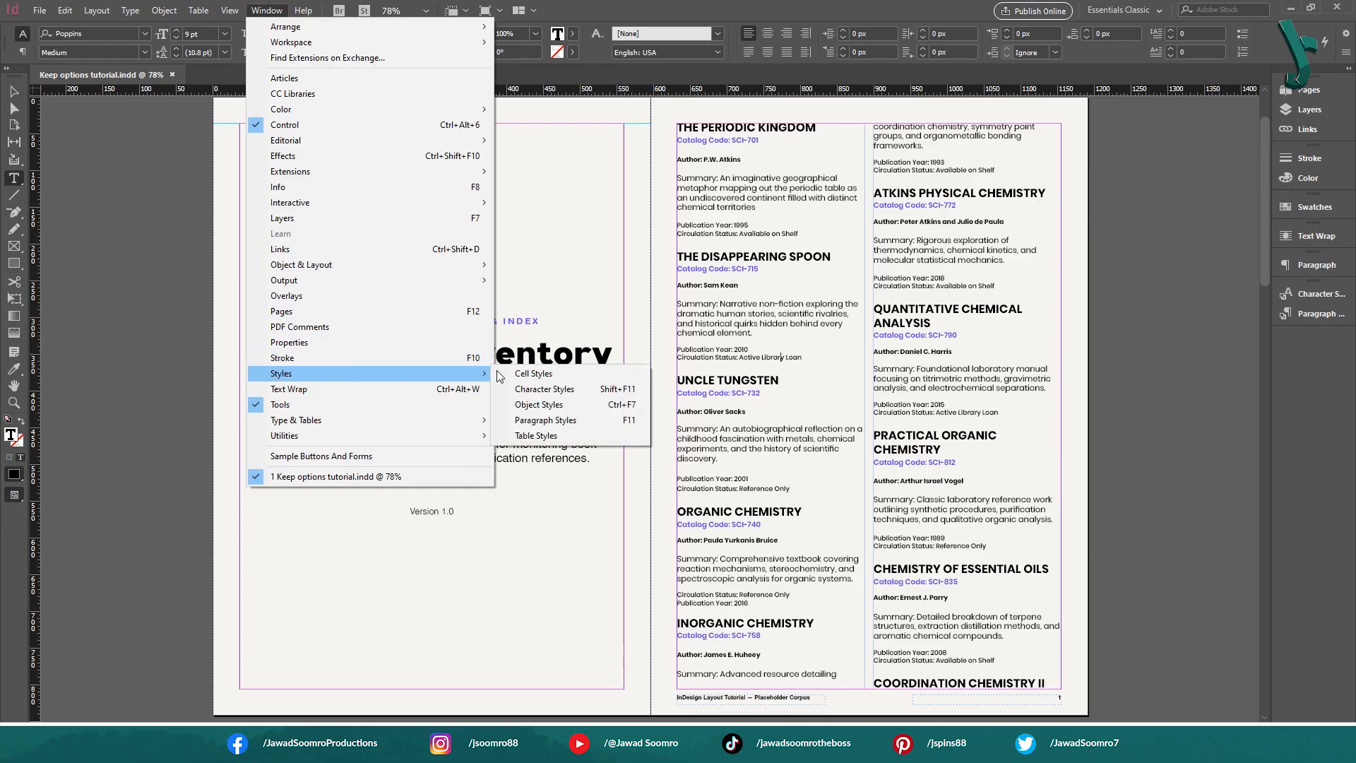
click(637, 421)
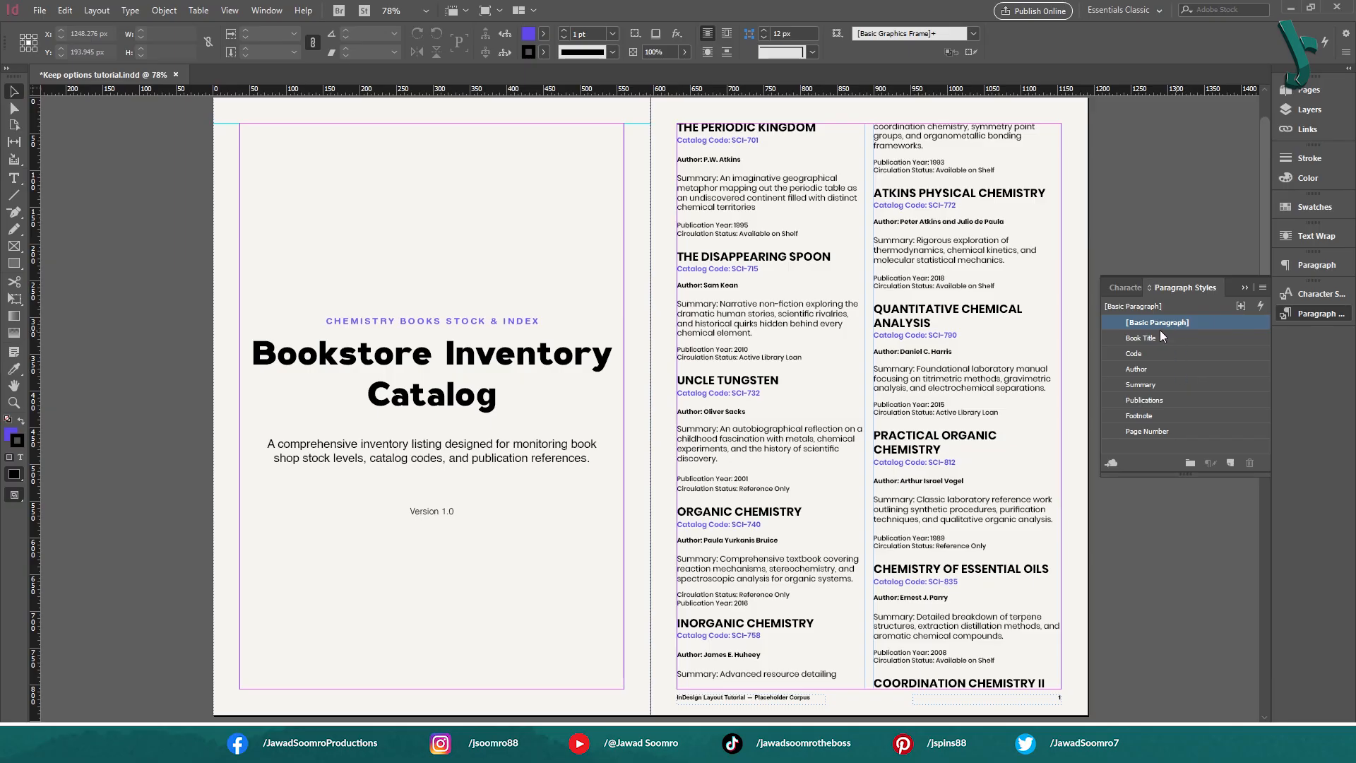
click(1170, 342)
click(1171, 355)
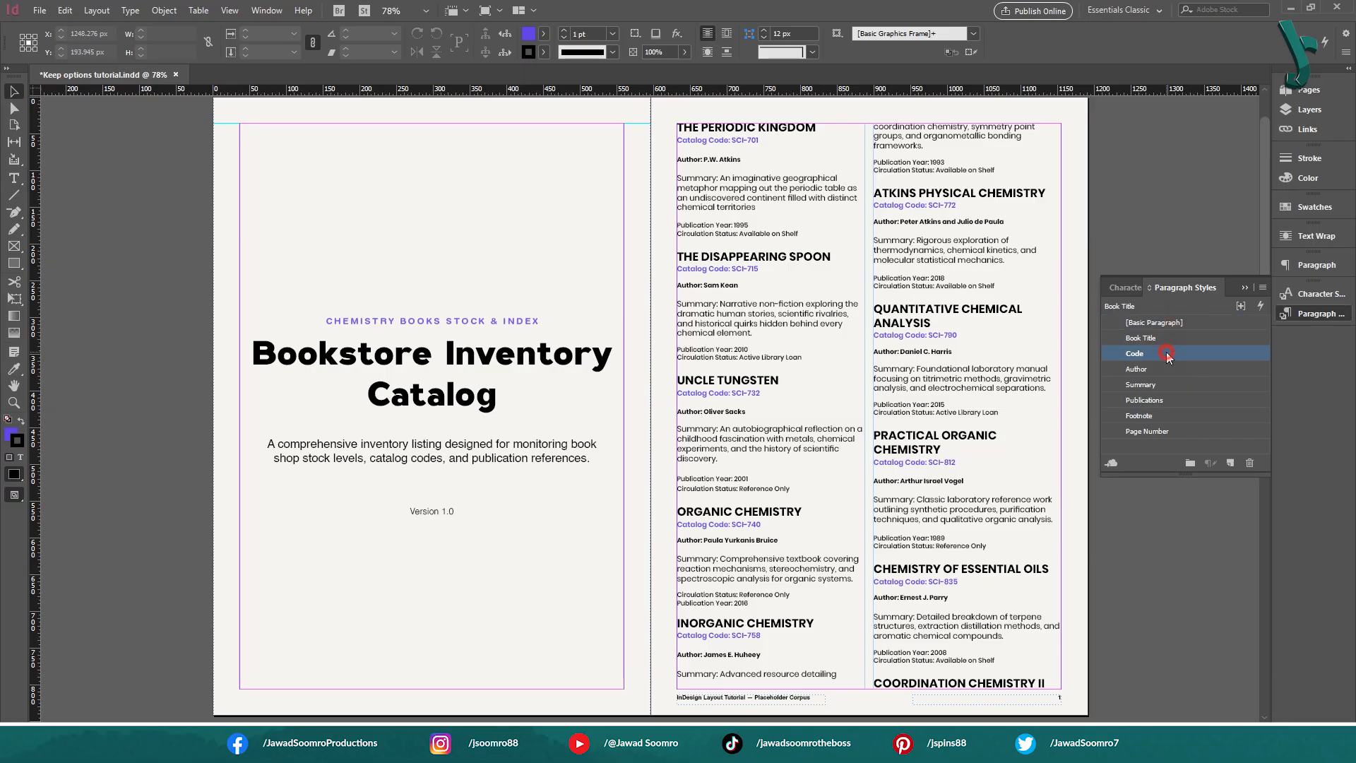
click(1176, 370)
click(1186, 384)
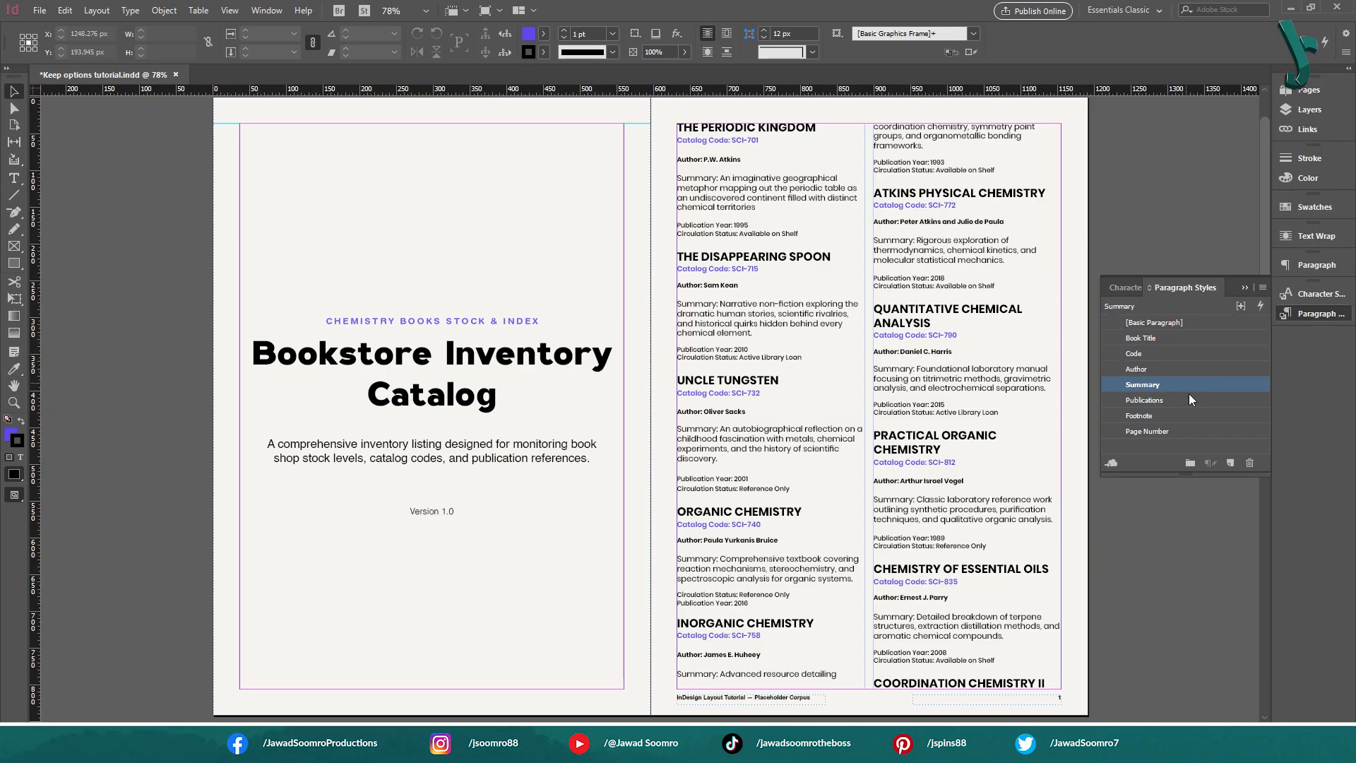
click(1191, 401)
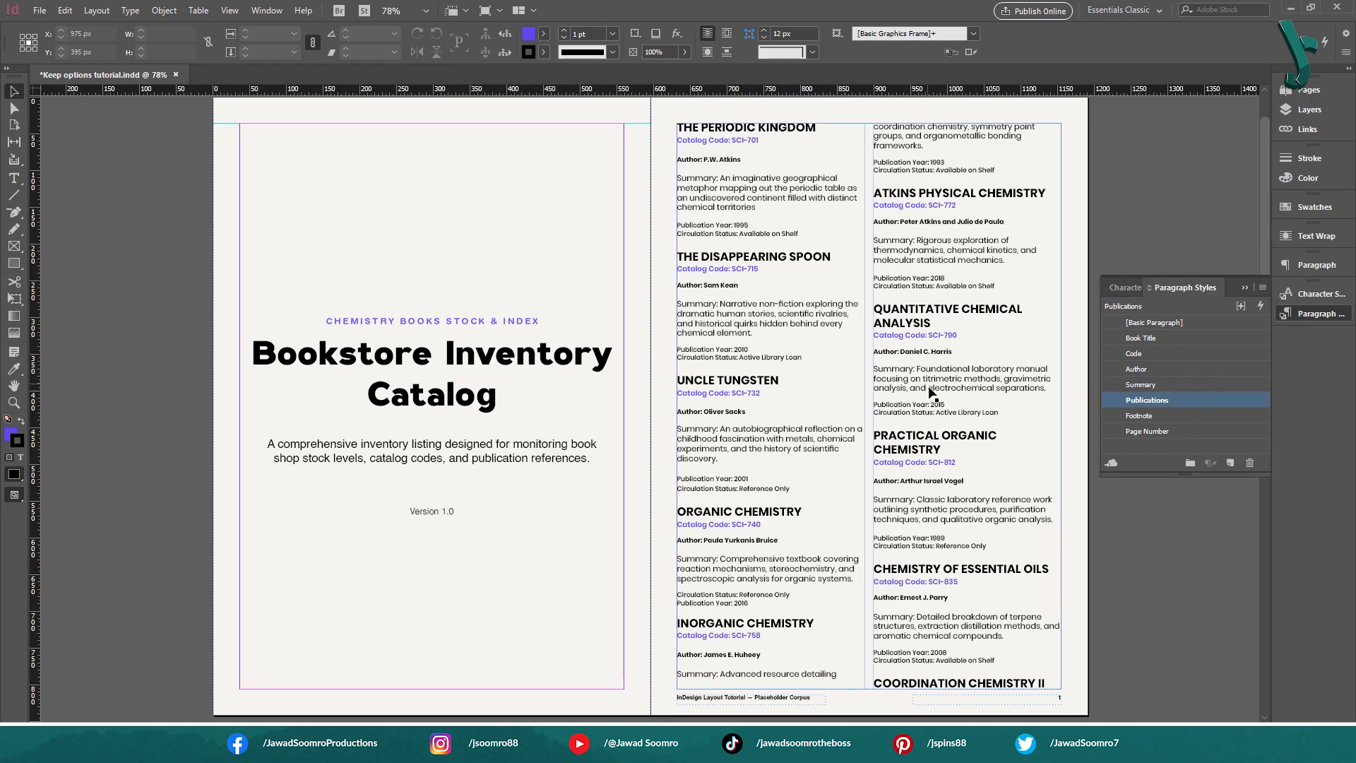
Check which paragraph styles are applied to the title, catalog code, author and publication lines of The Periodic Kingdom
double_click(749, 140)
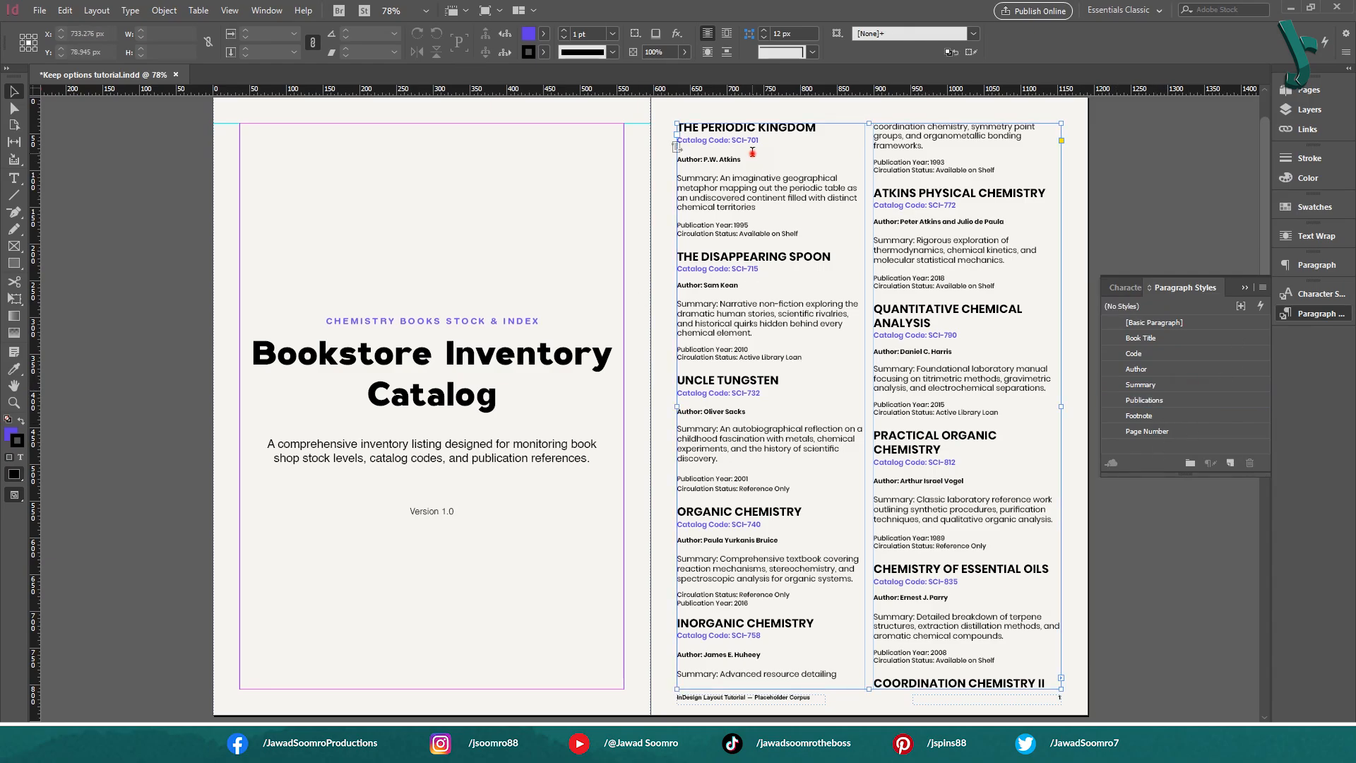
click(747, 126)
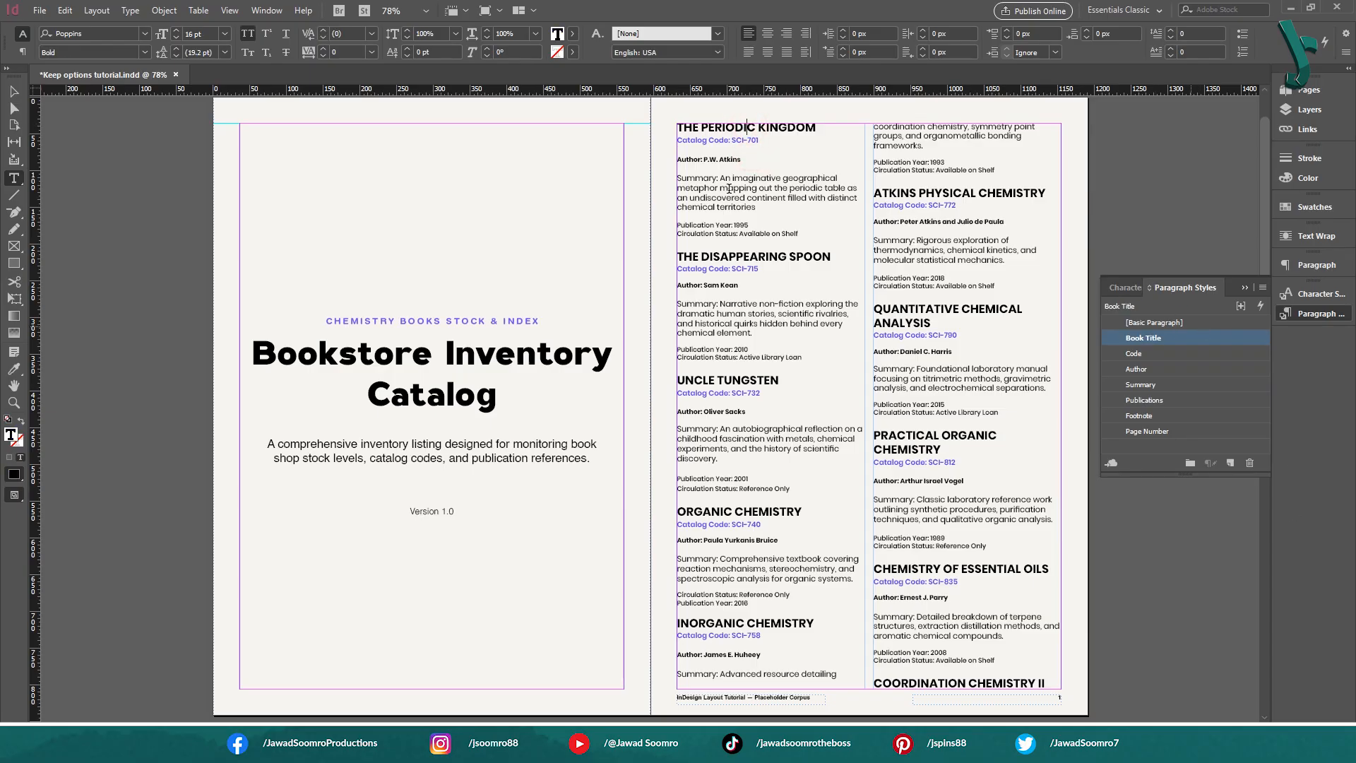
click(692, 142)
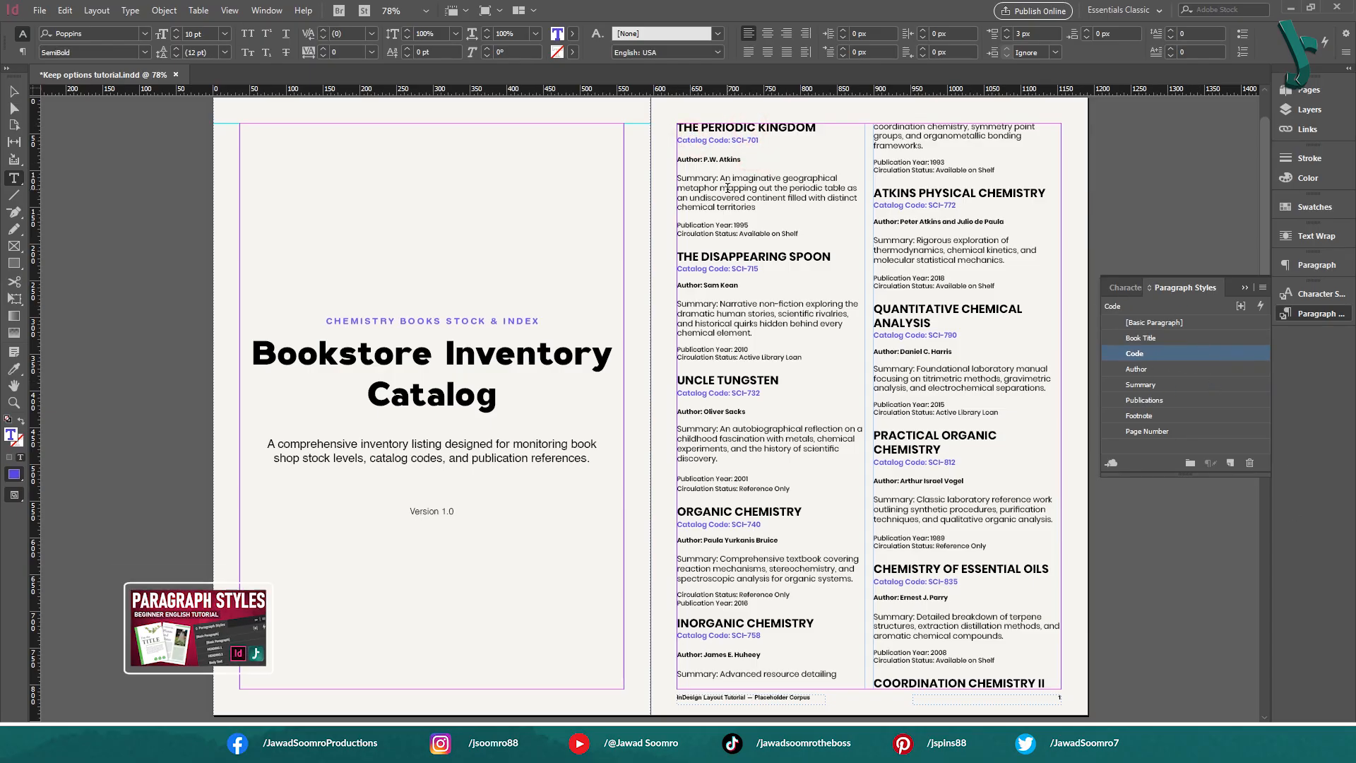
click(711, 162)
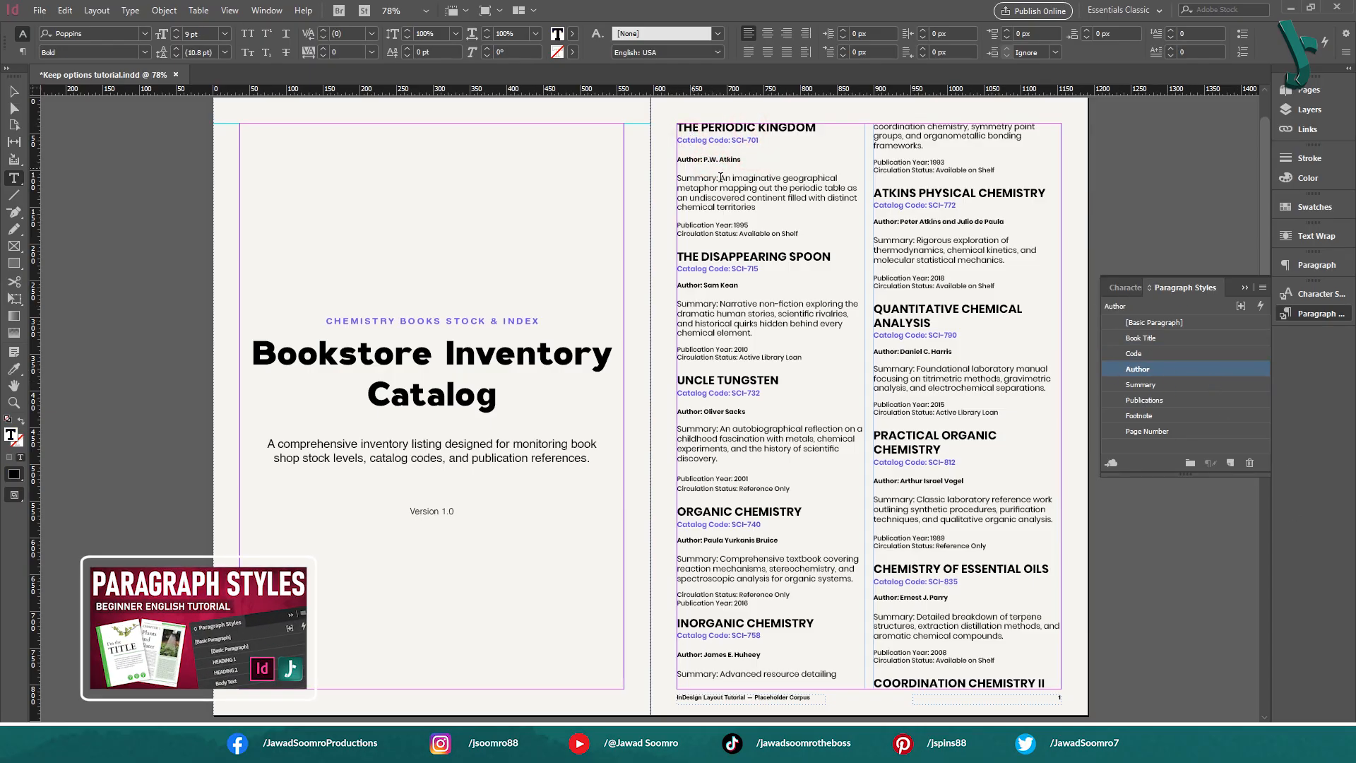
click(740, 233)
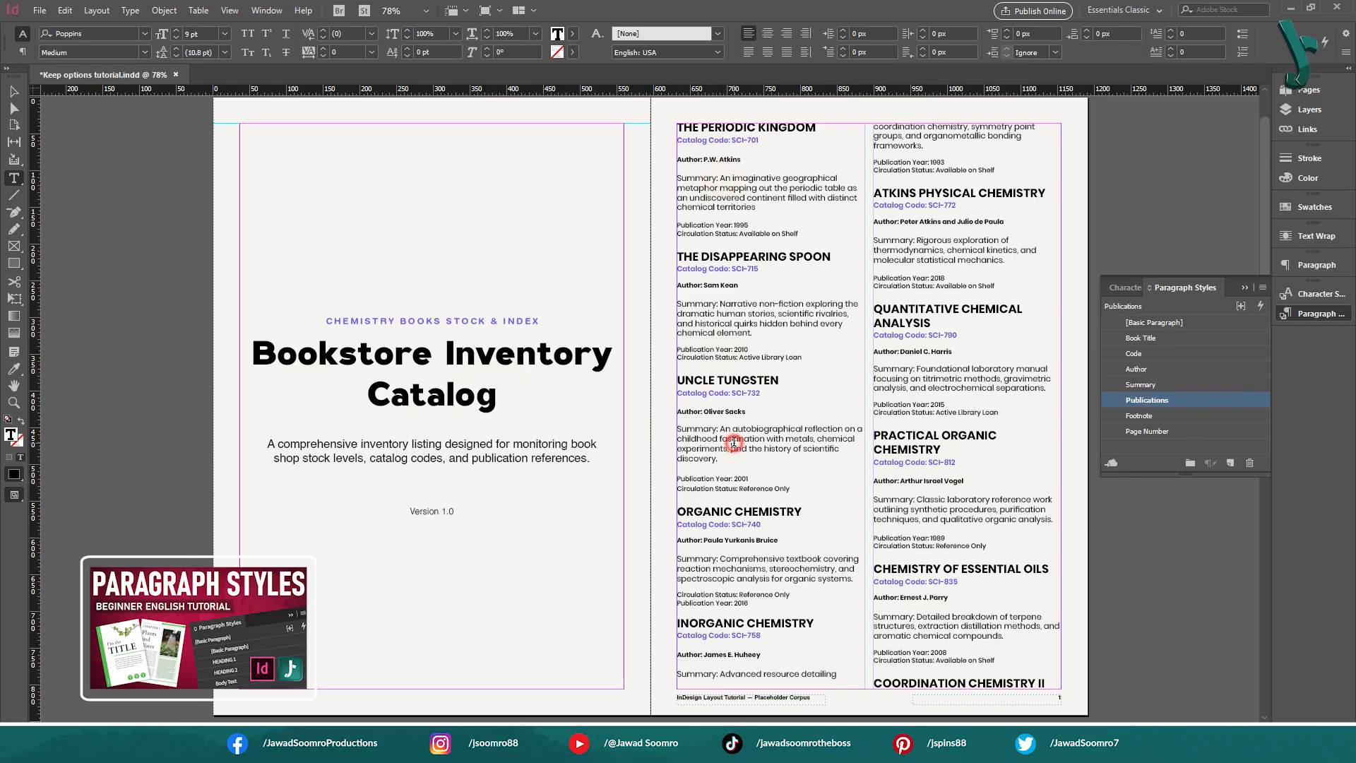
key(Escape)
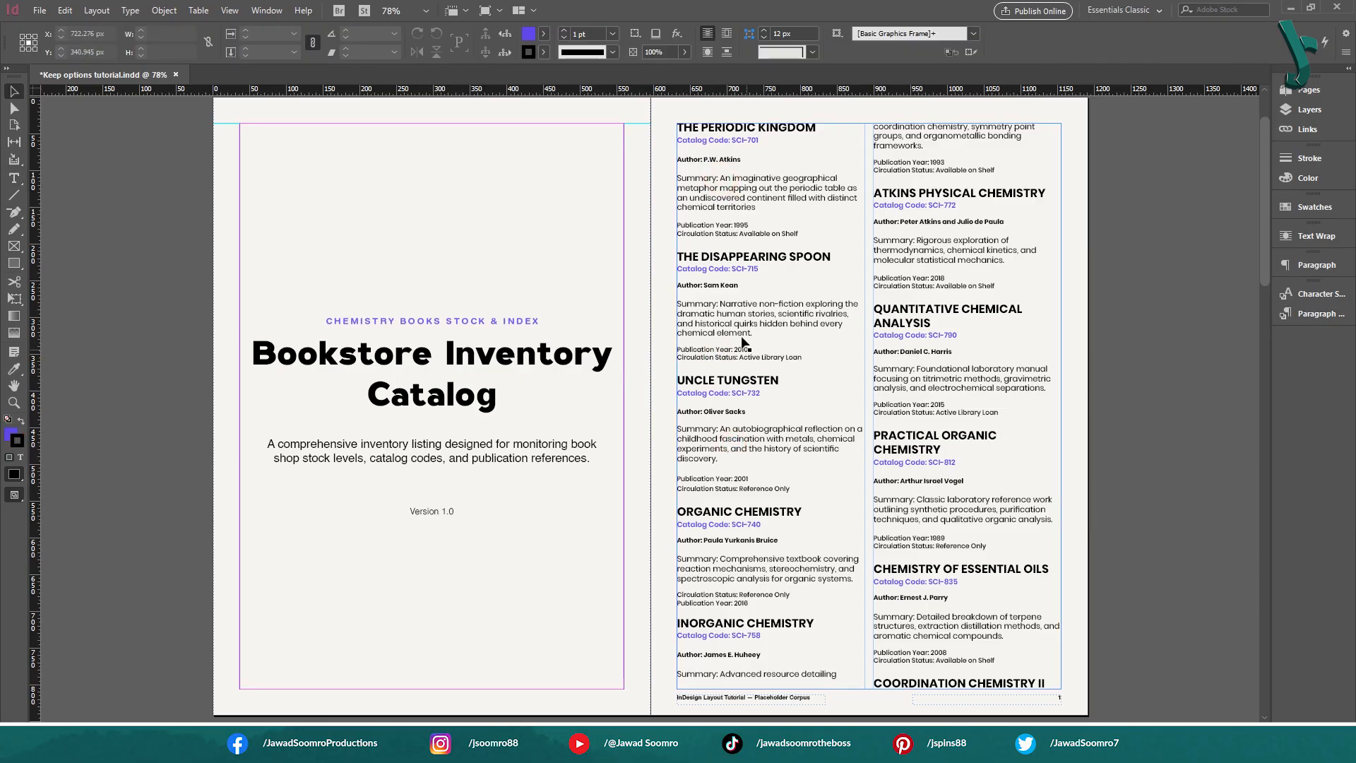
Select the Uncle Tungsten summary paragraph and apply Keep Options with Keep with Previous and Keep Lines Together enabled
double_click(721, 430)
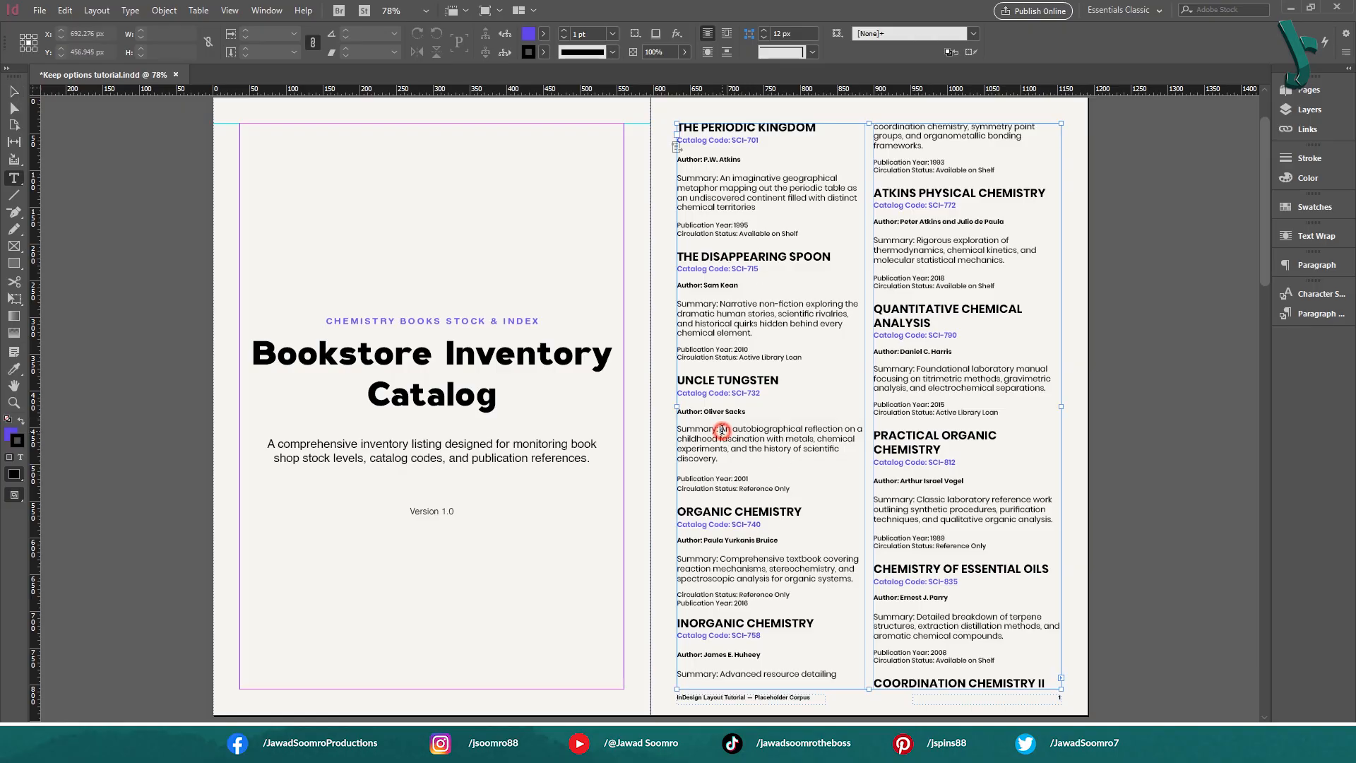
drag(743, 457, 675, 432)
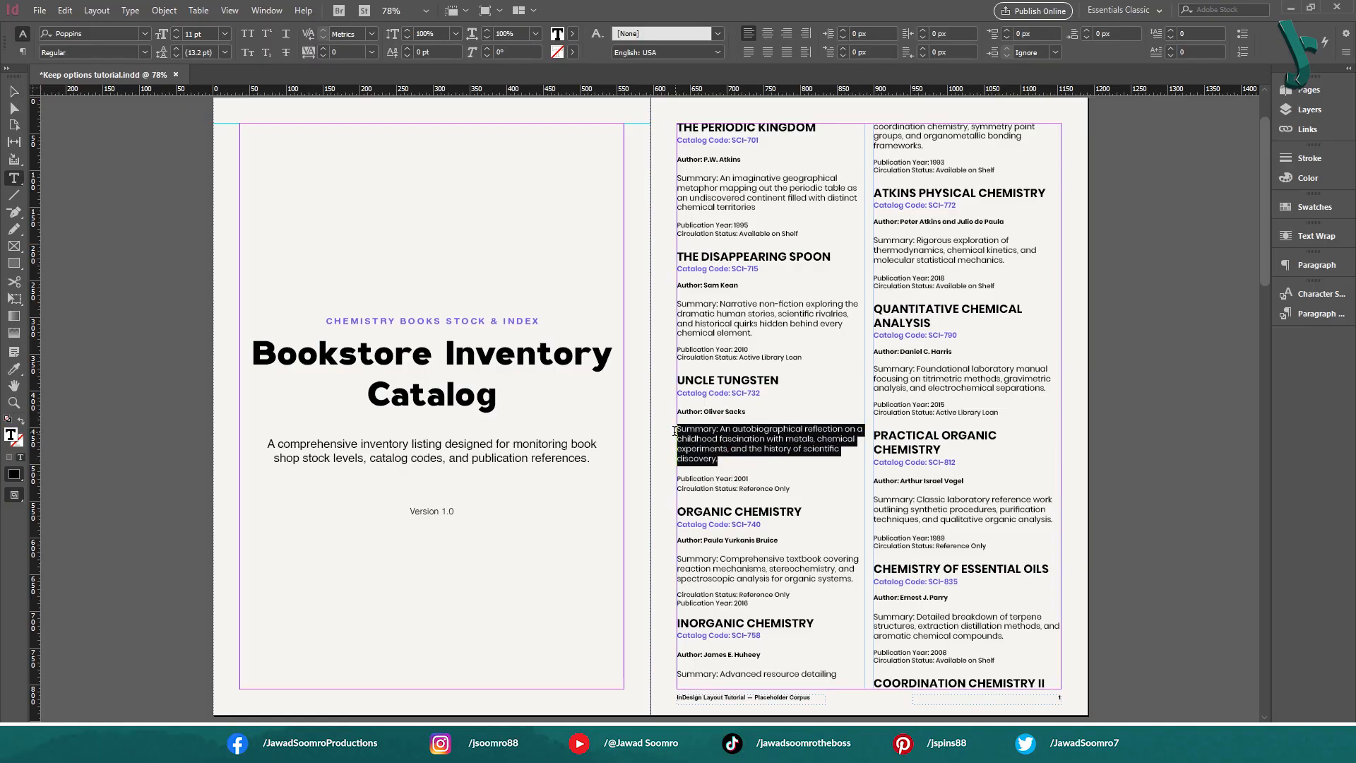
click(1345, 52)
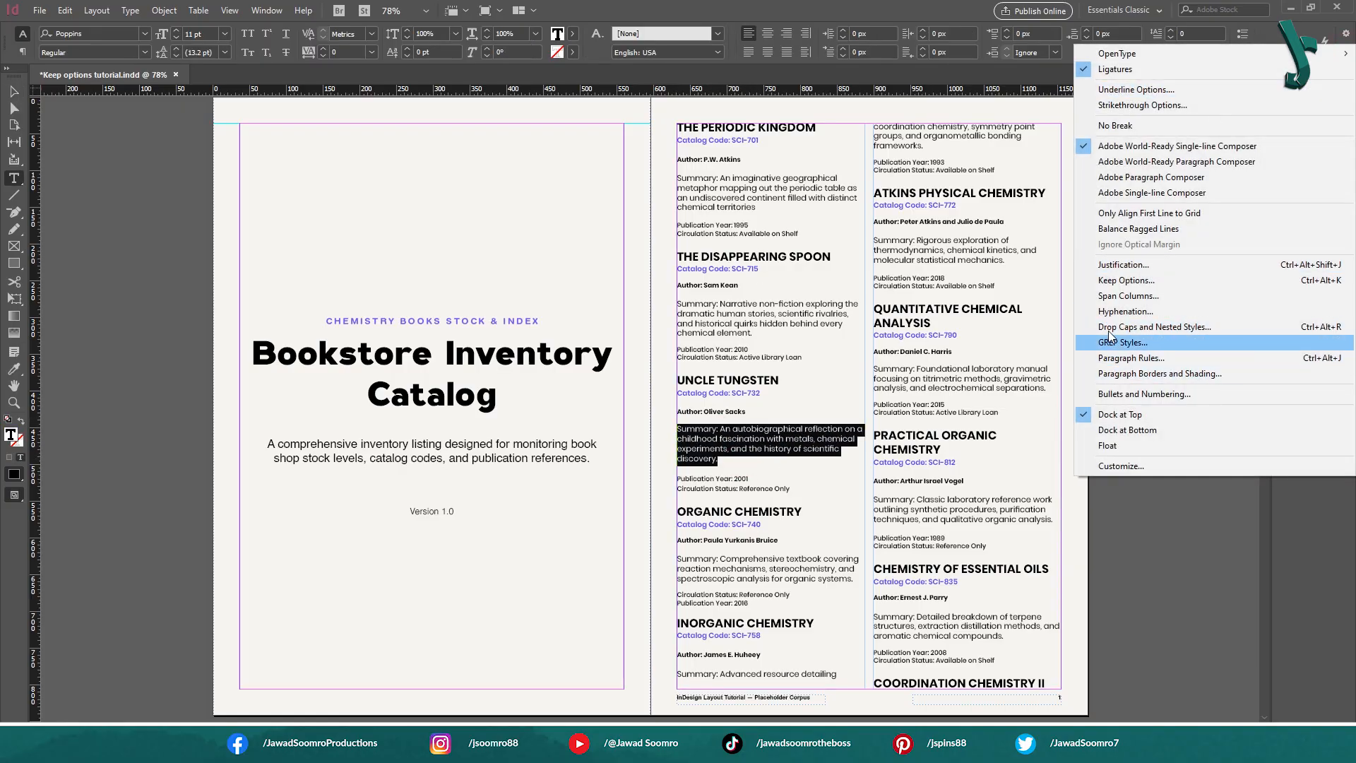
click(1102, 280)
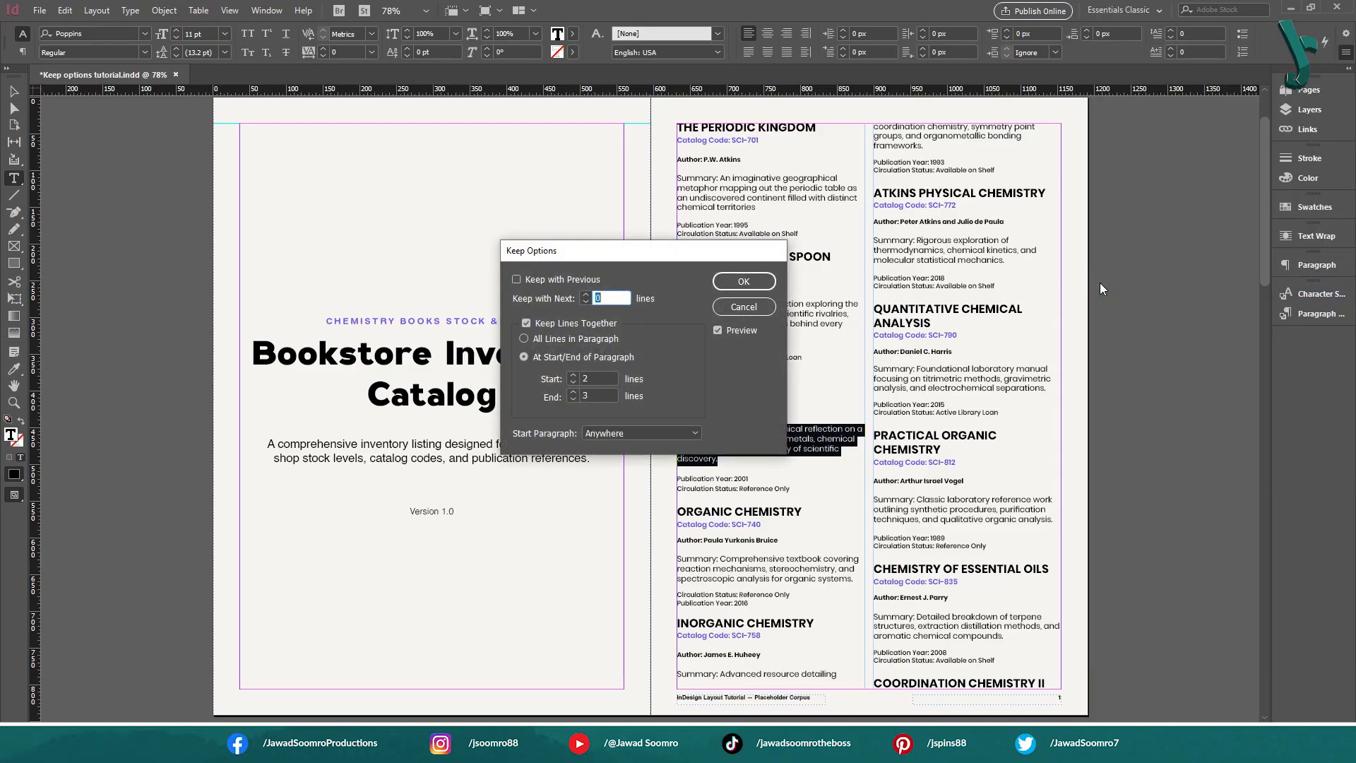
click(551, 280)
click(565, 323)
click(566, 324)
click(748, 283)
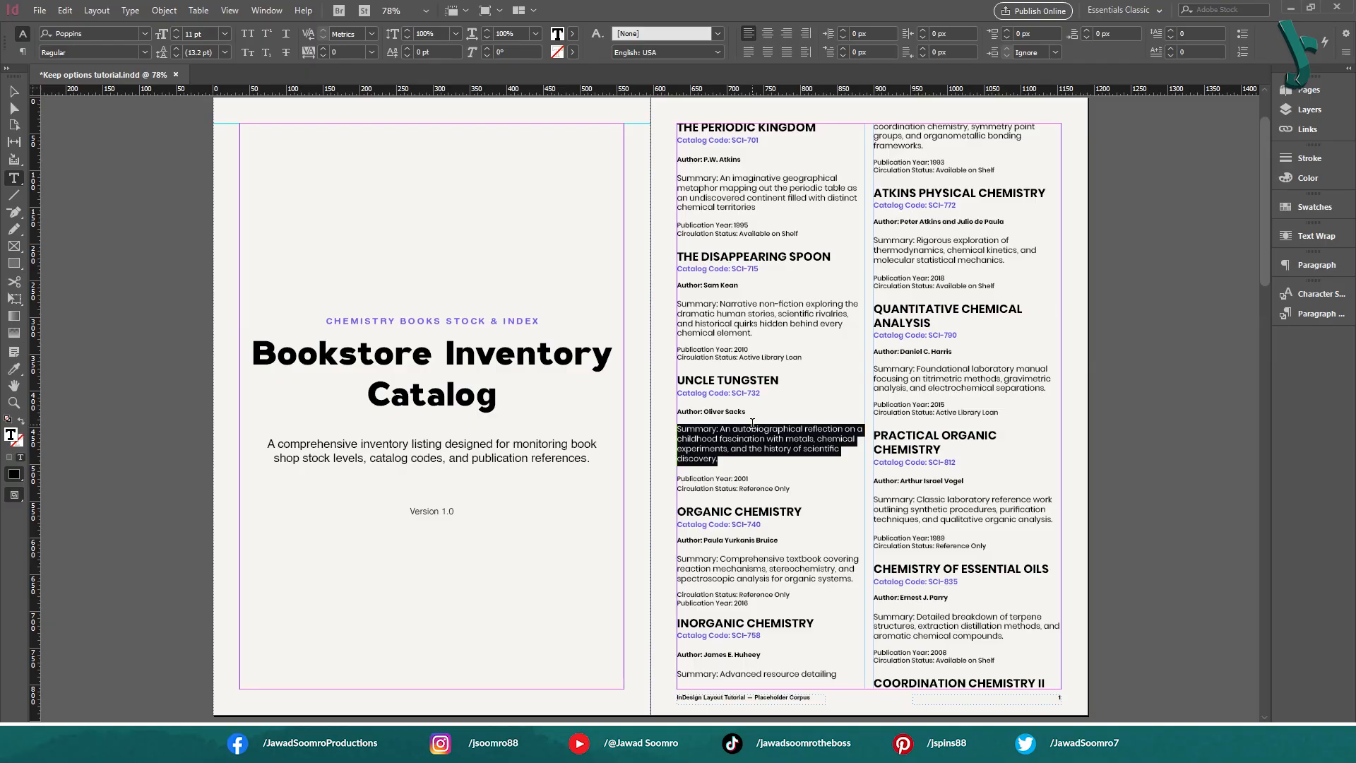
Show the paragraph styles and inspect the Summary style's overrides in the Disappearing Spoon and Uncle Tungsten summary paragraphs
click(1315, 313)
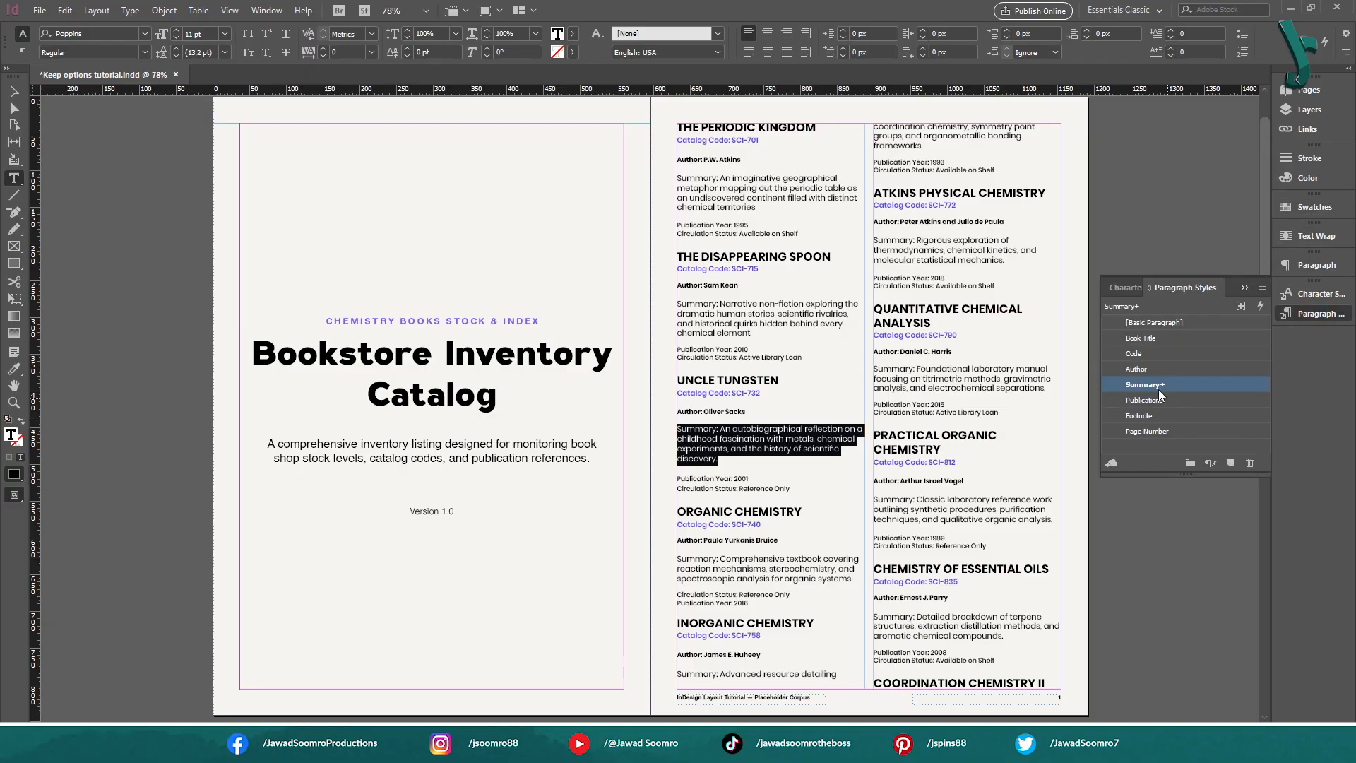
mouse_move(1164, 389)
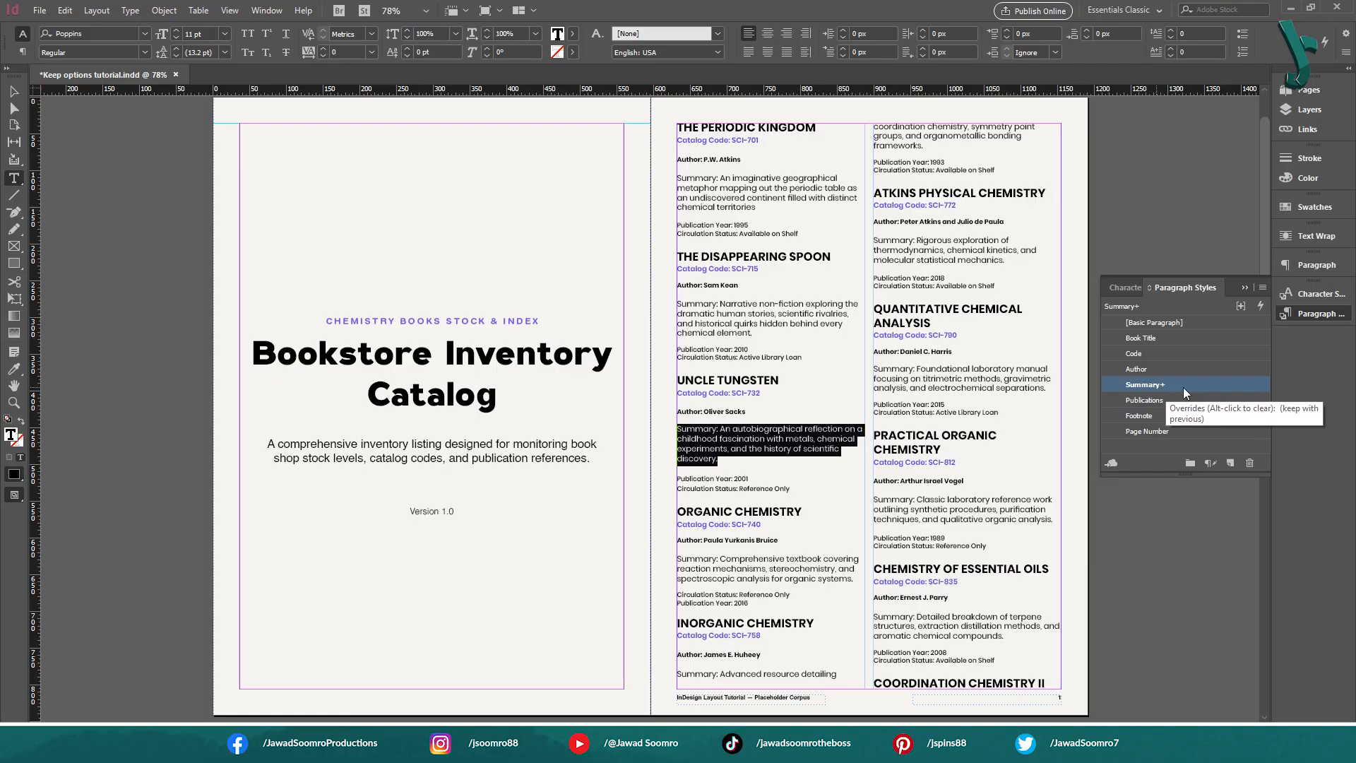
click(769, 339)
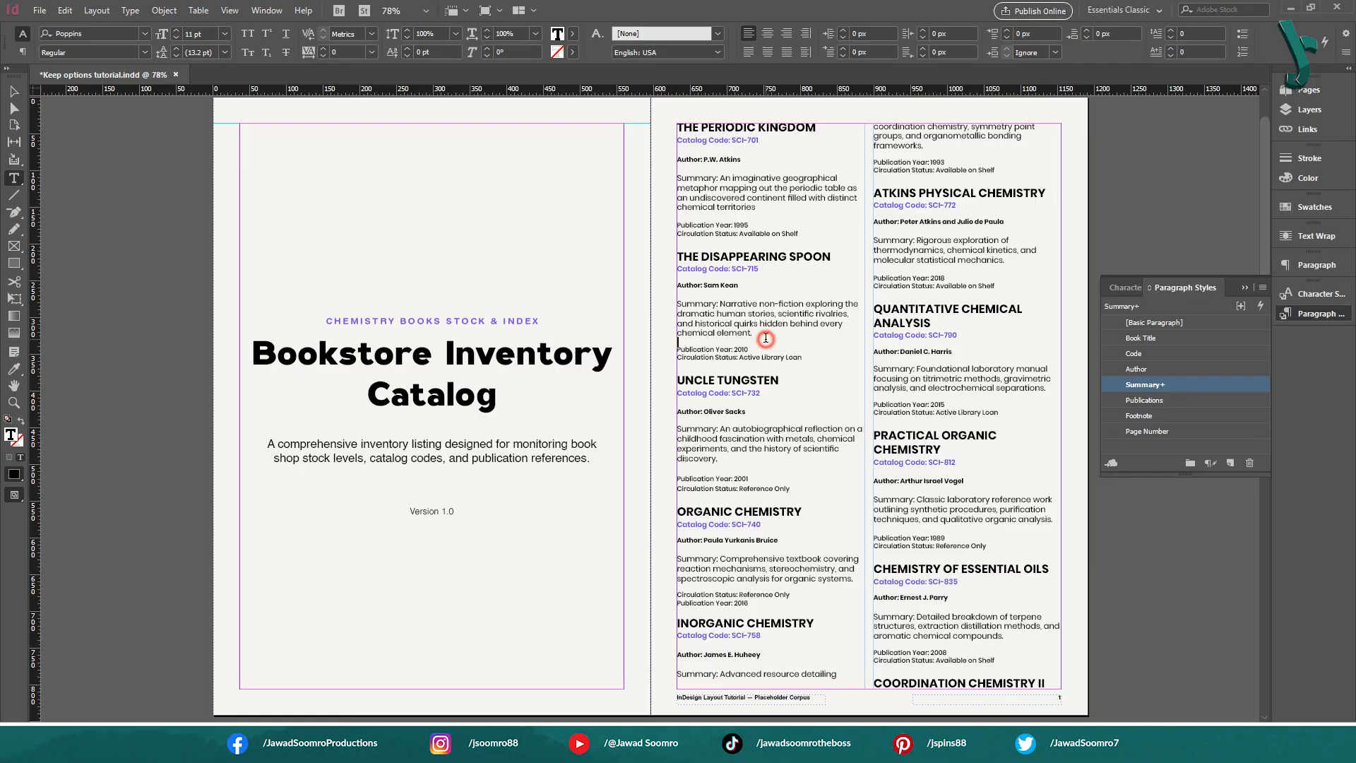
click(751, 323)
click(753, 439)
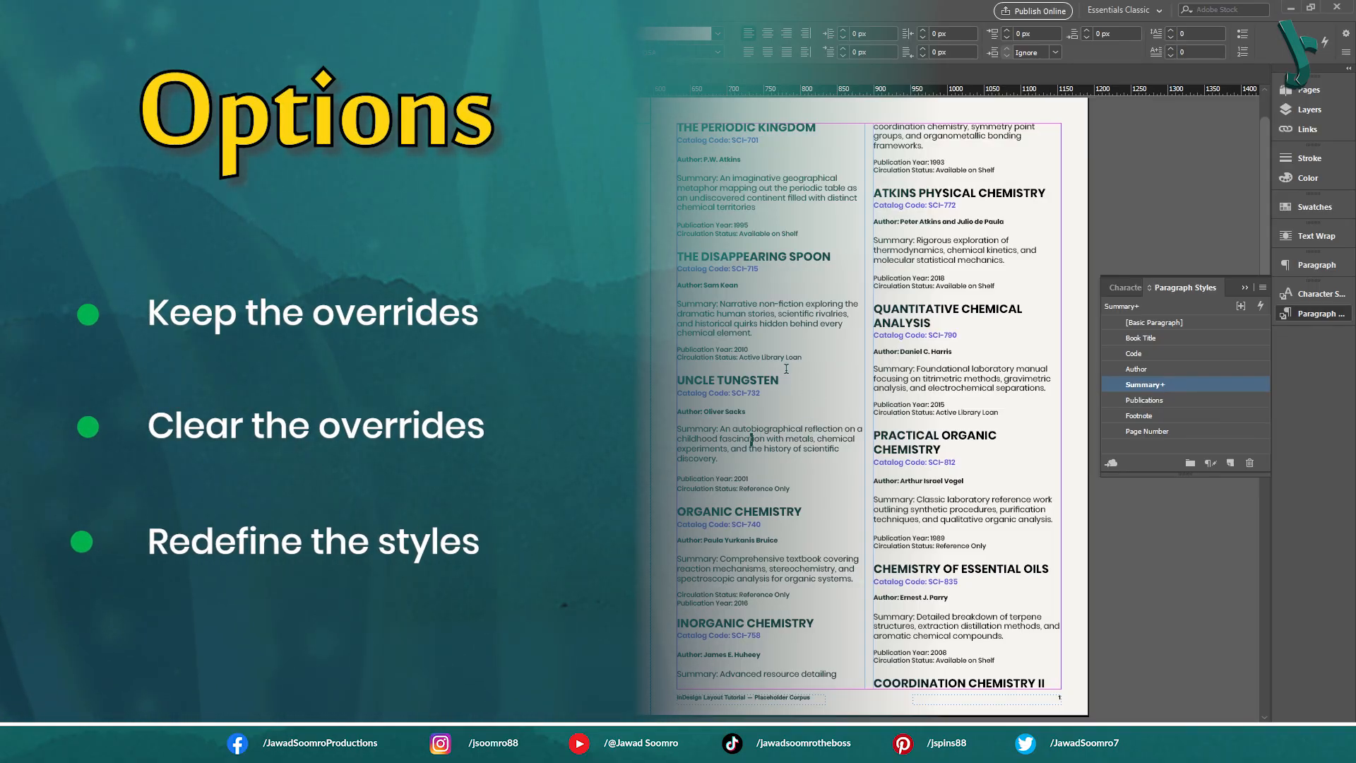
drag(757, 453, 805, 436)
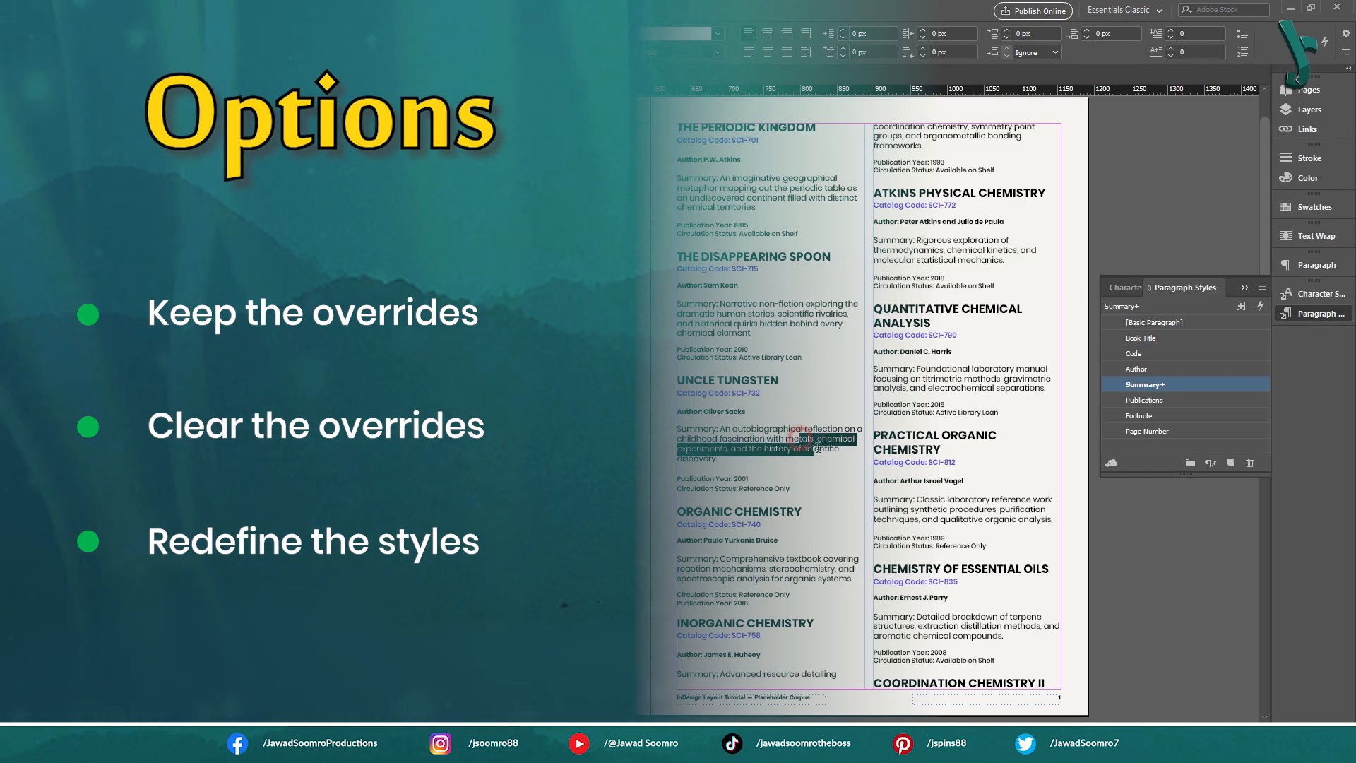
click(775, 435)
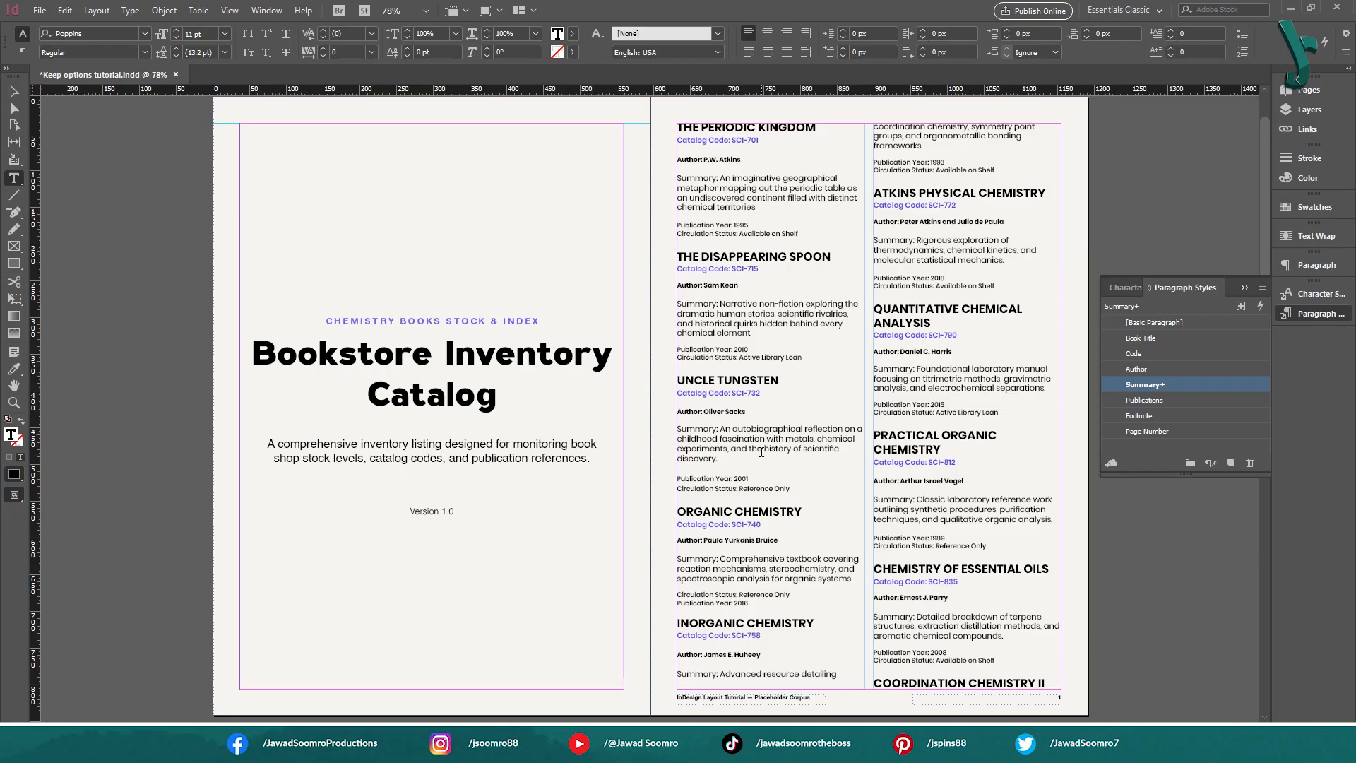
Reapply the Summary style to the Uncle Tungsten summary with its overrides cleared, and undo the change
right_click(1172, 386)
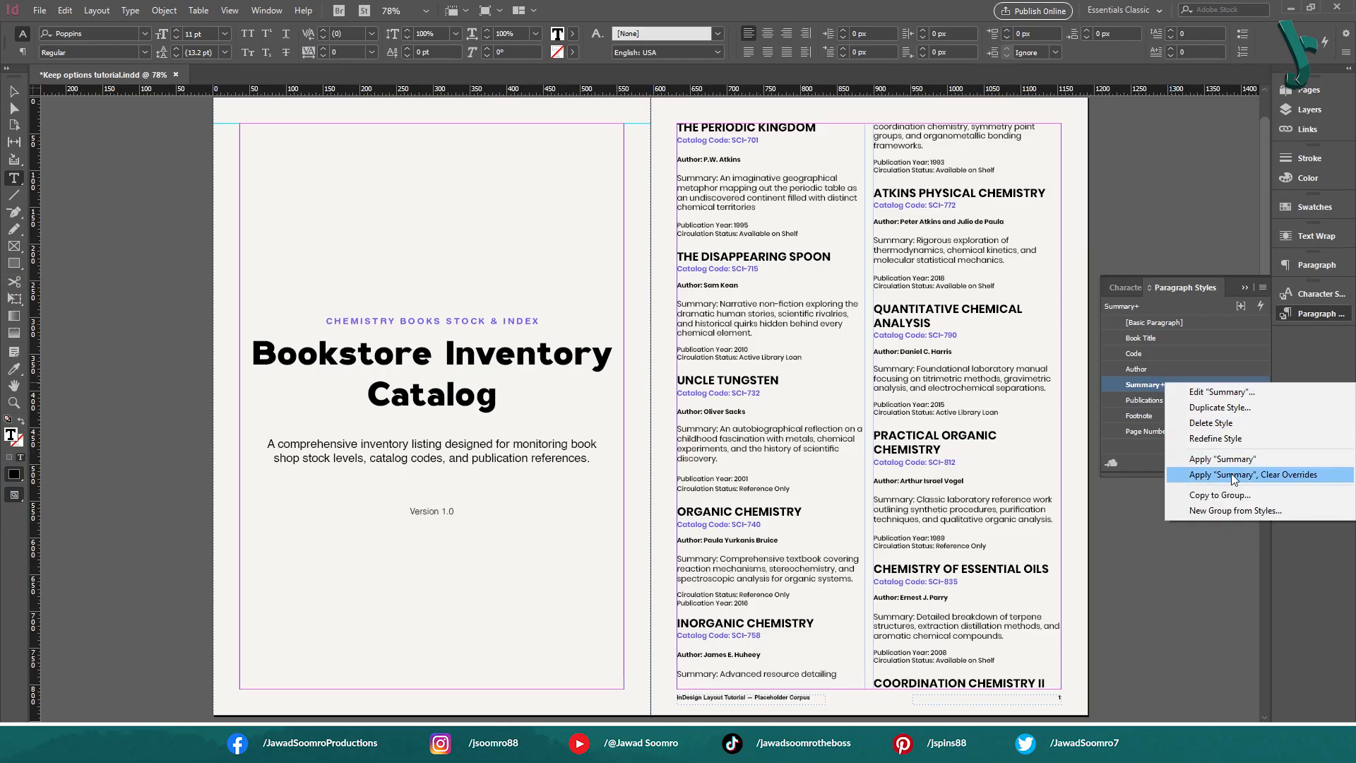
click(1278, 476)
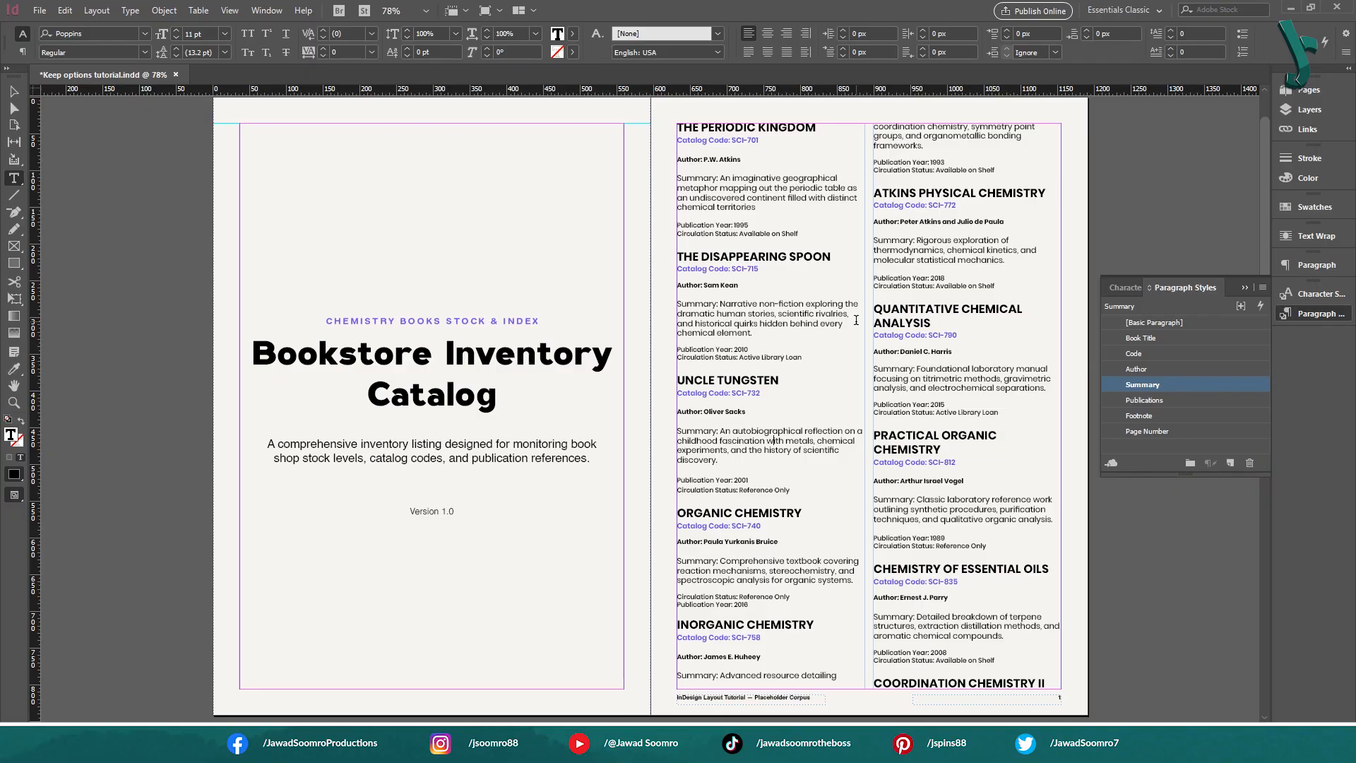
key(ctrl+z)
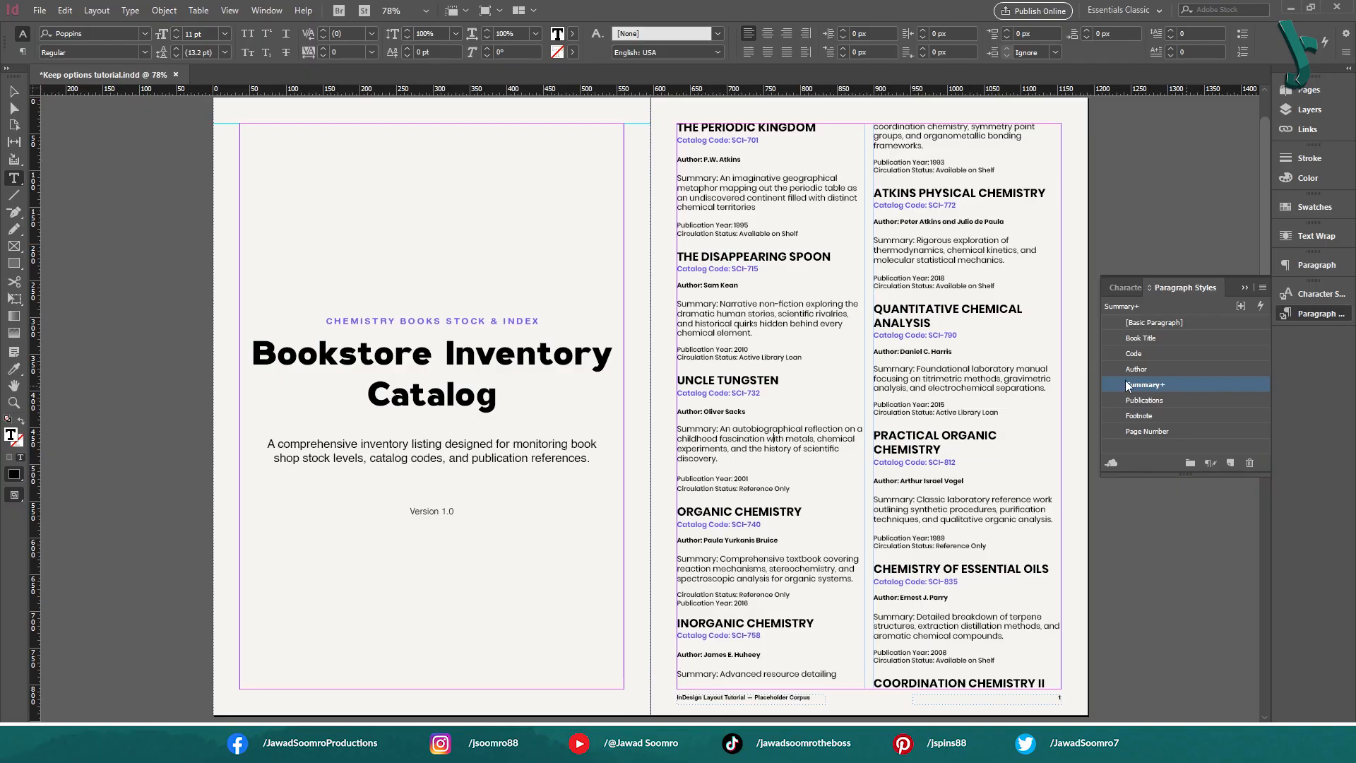
Redefine the Summary style from the Uncle Tungsten summary's Keep Options override and check how the catalog text flows
right_click(1168, 383)
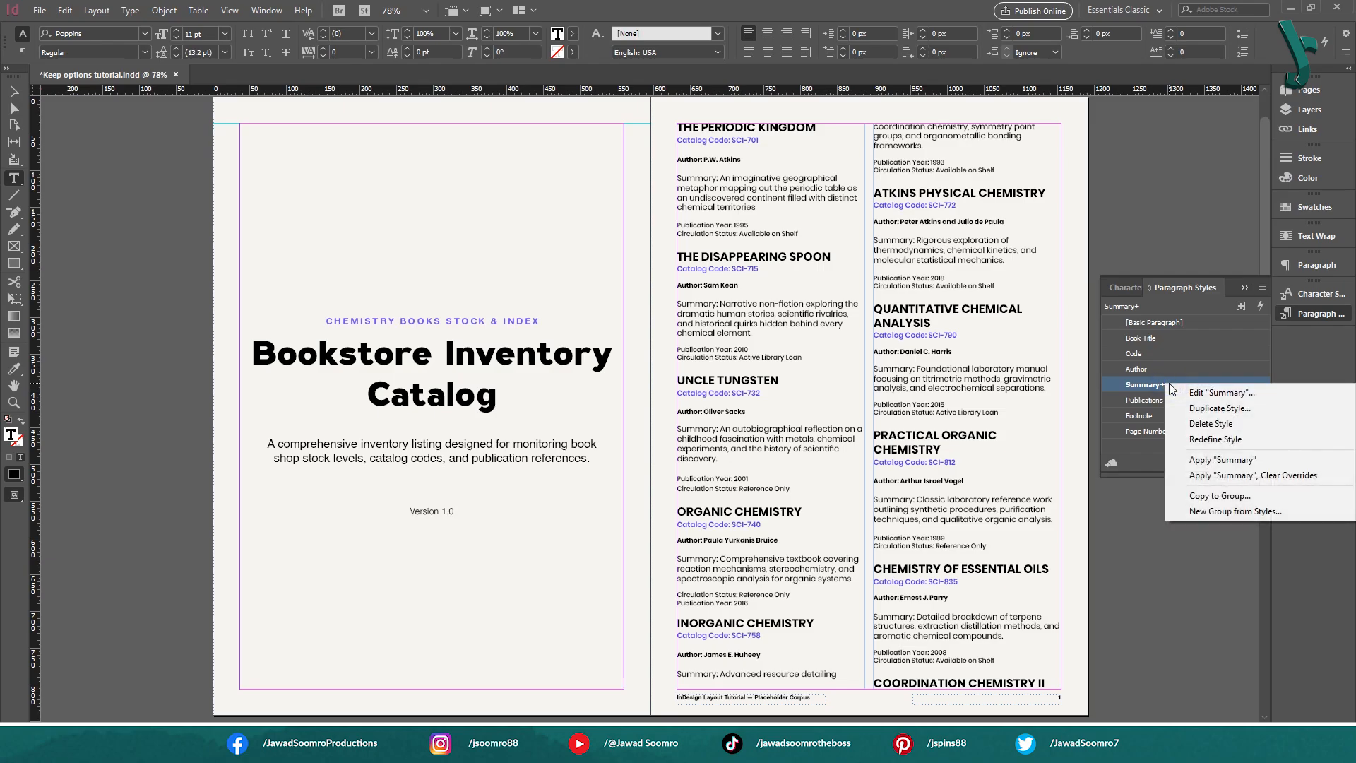
click(1265, 439)
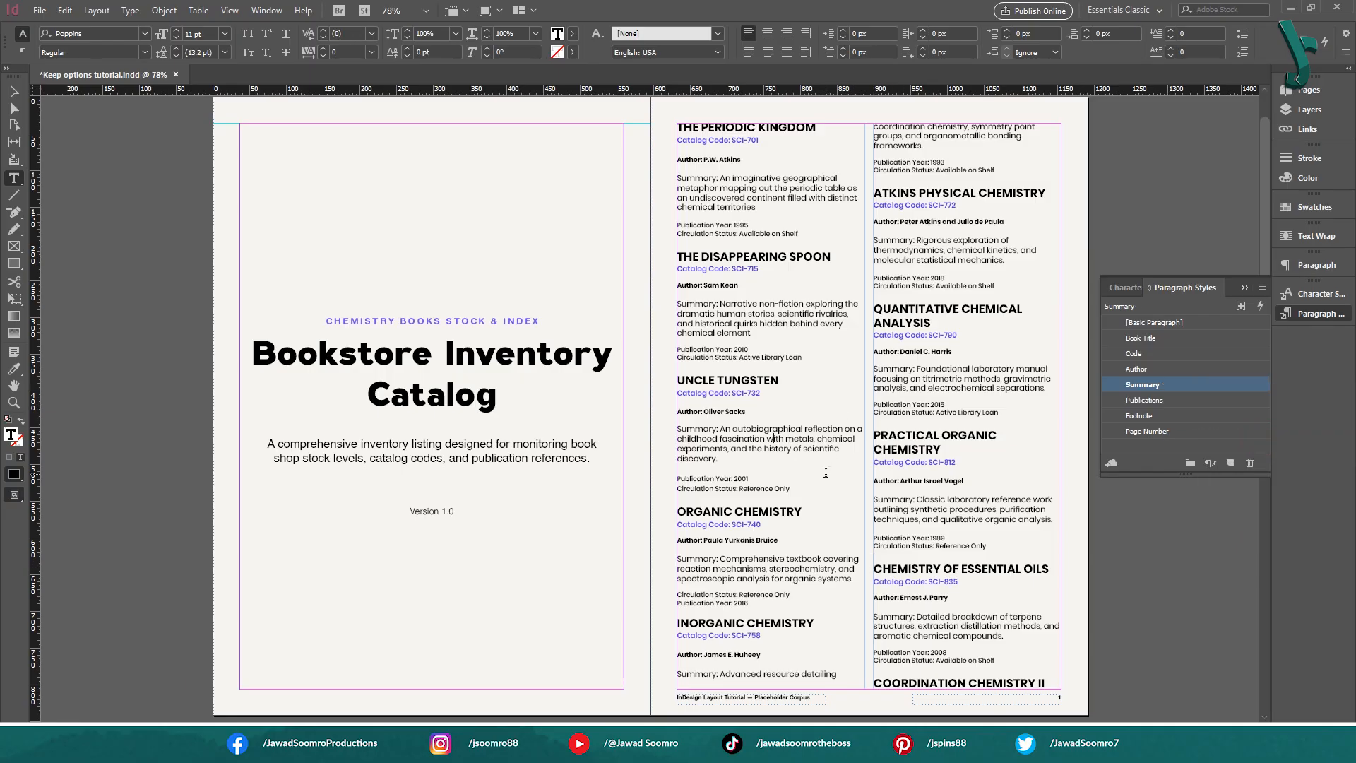
scroll(825, 472, down, 10)
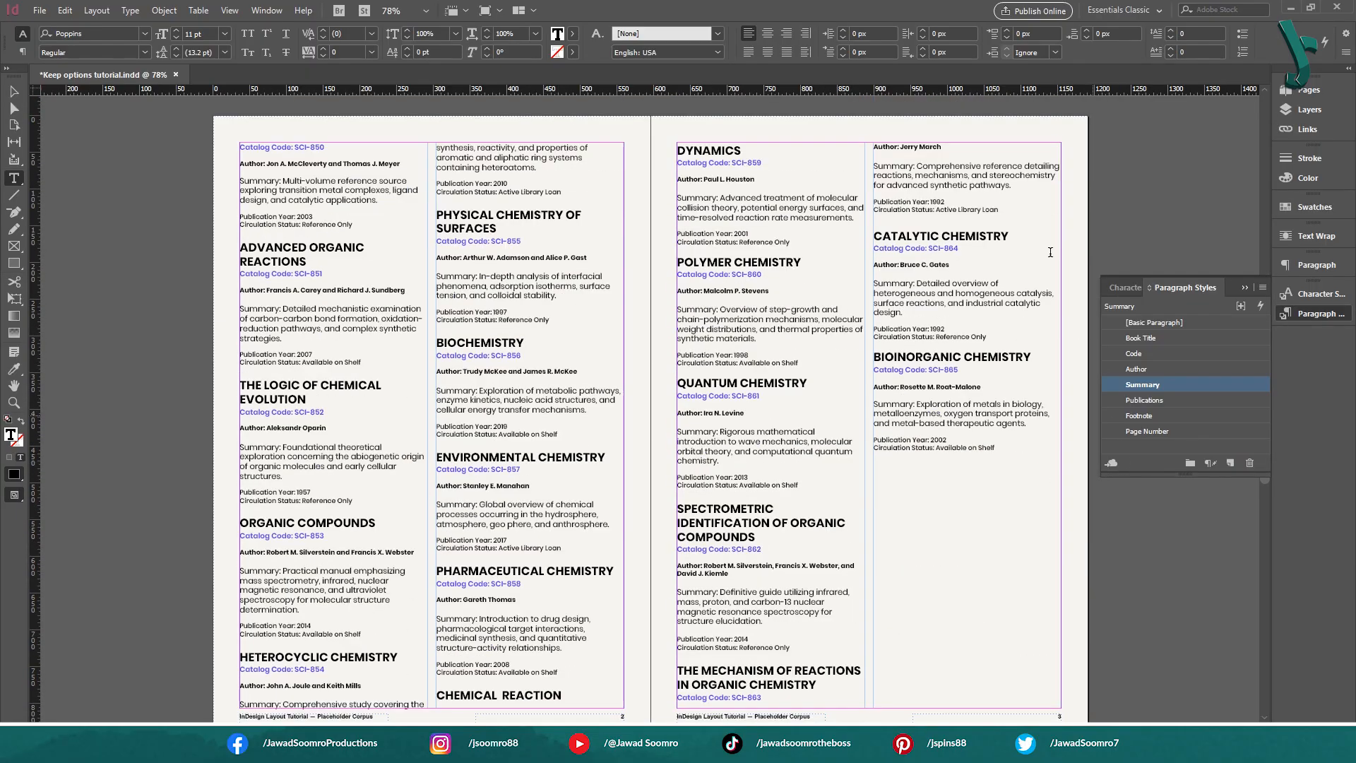
scroll(814, 385, up, 8)
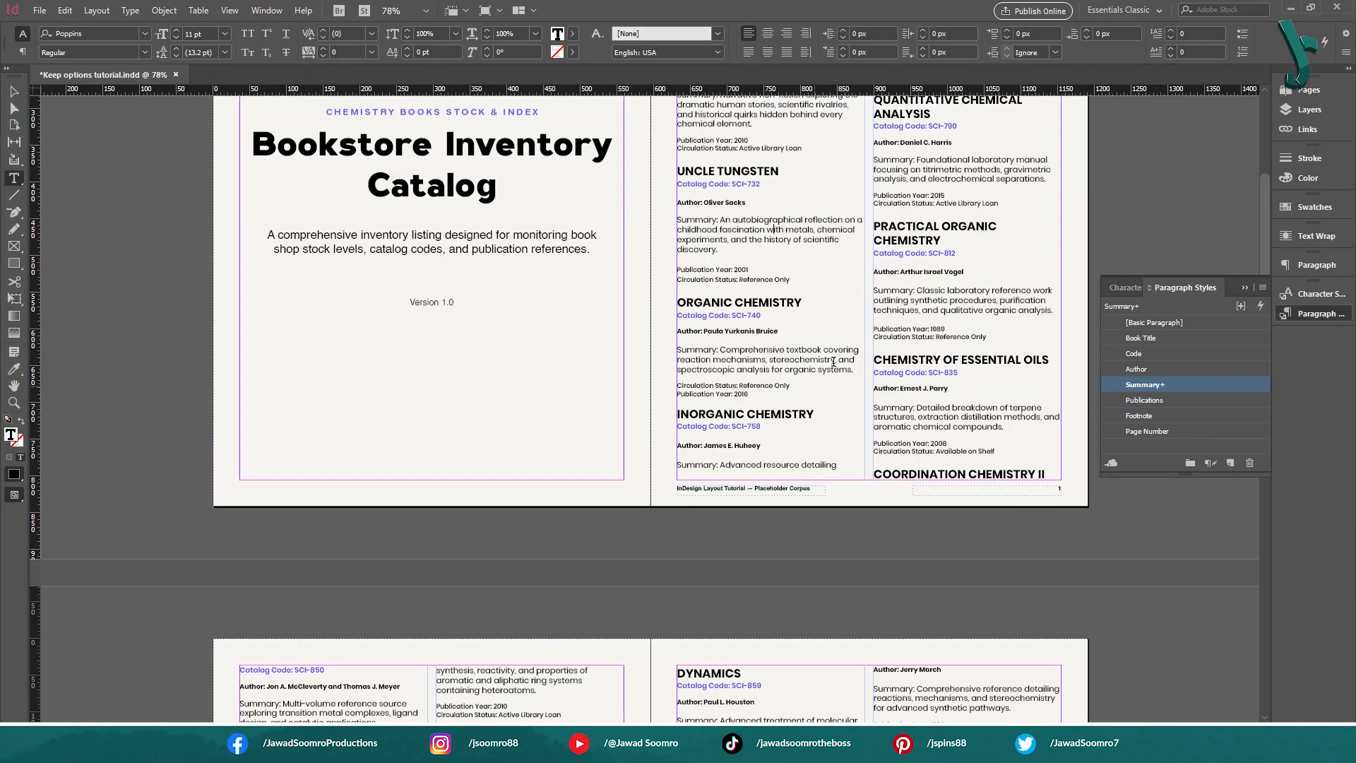
scroll(834, 361, down, 8)
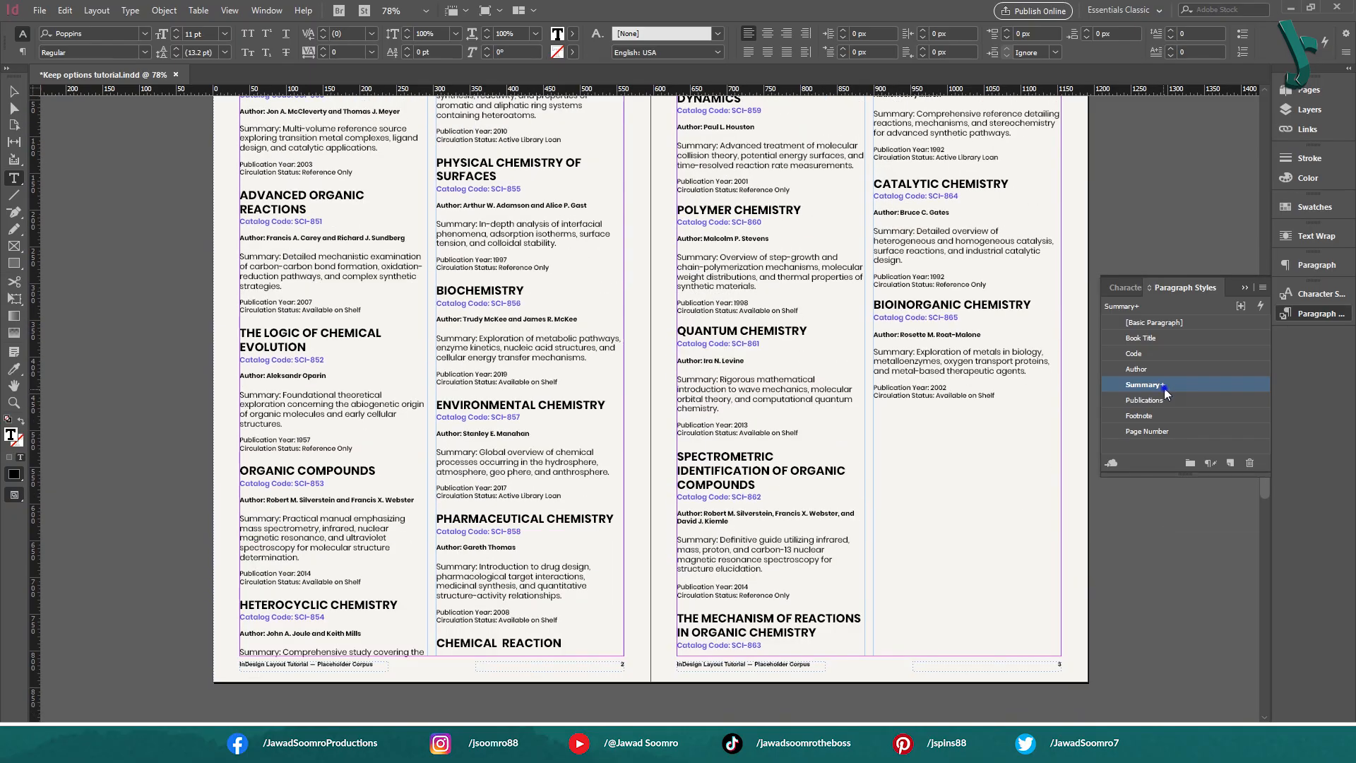
Try redefining the Summary style again from the overridden paragraph, compare the text flow across the spreads, and undo the redefinition
right_click(1164, 388)
click(1201, 445)
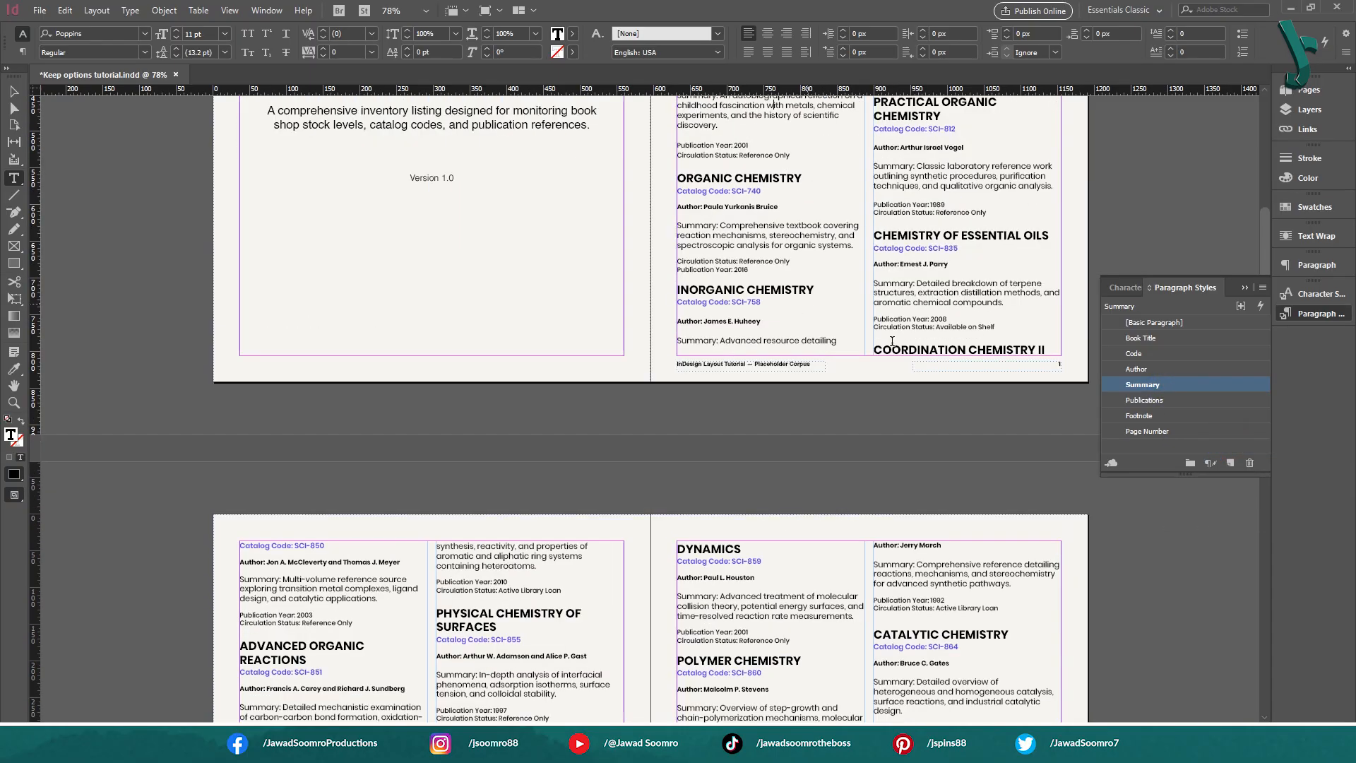
scroll(892, 341, down, 10)
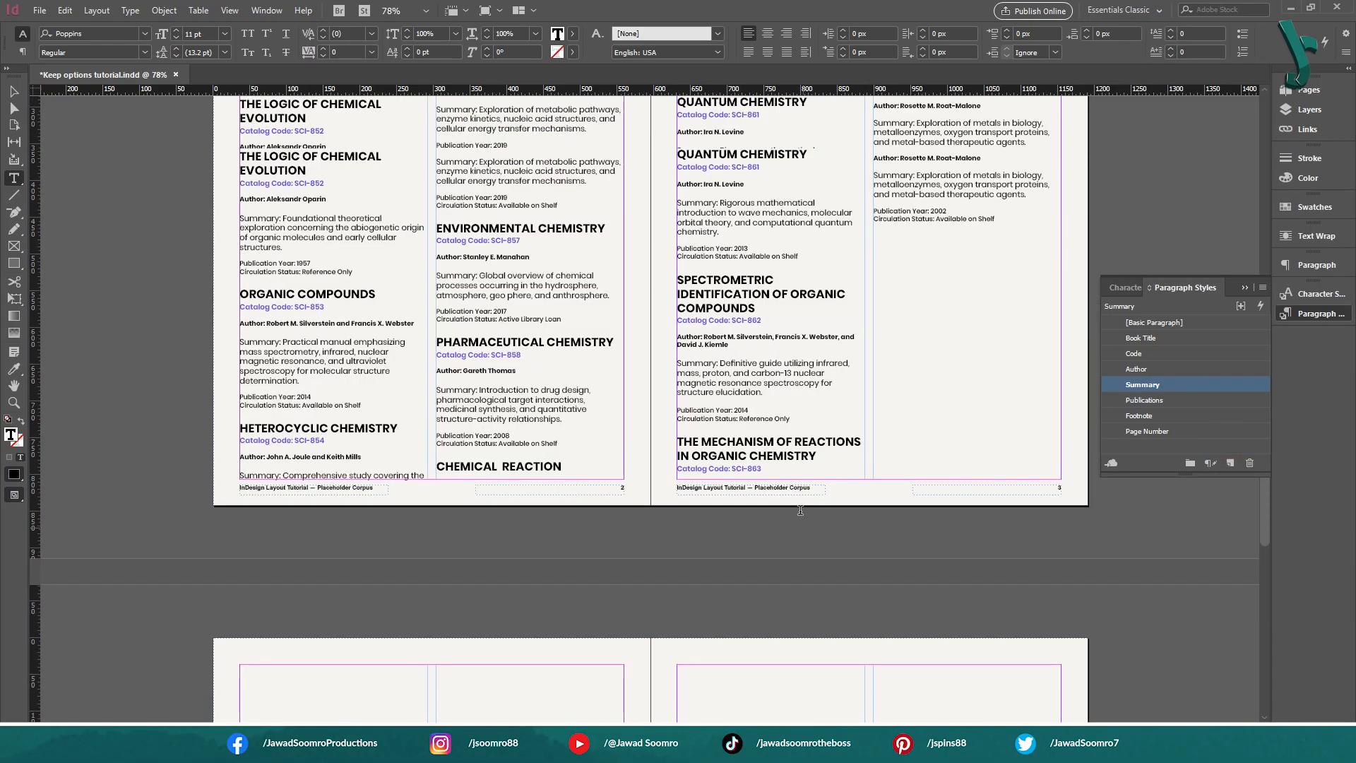
scroll(801, 510, up, 3)
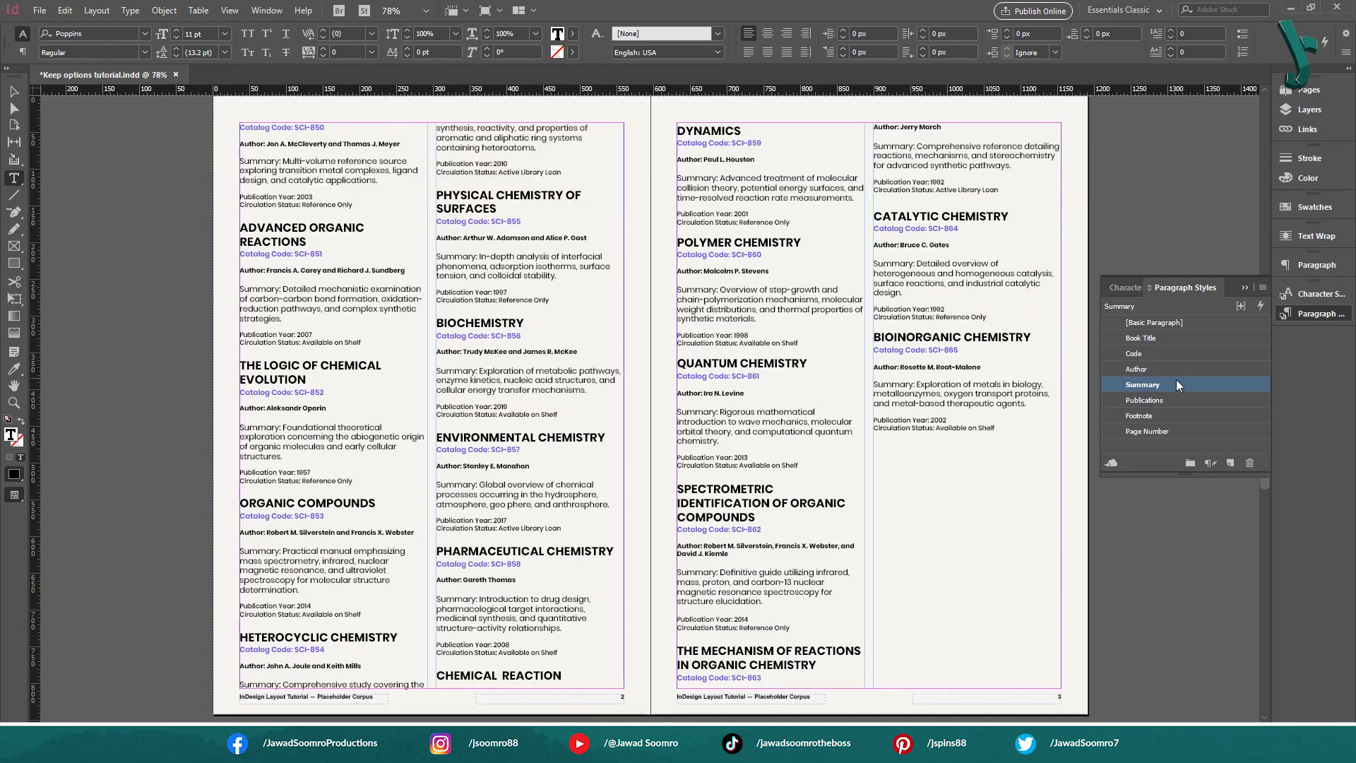
key(ctrl+z)
right_click(1189, 387)
click(1209, 442)
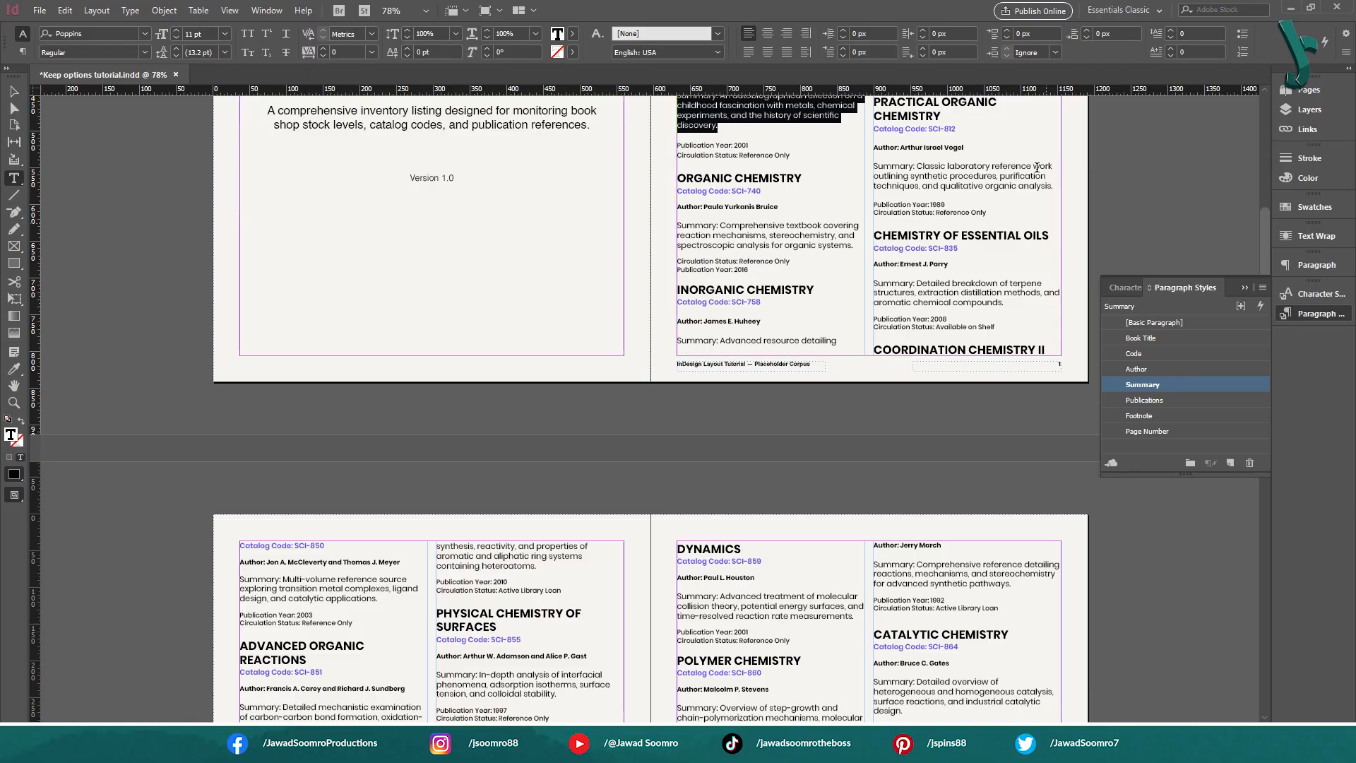
scroll(1038, 205, up, 5)
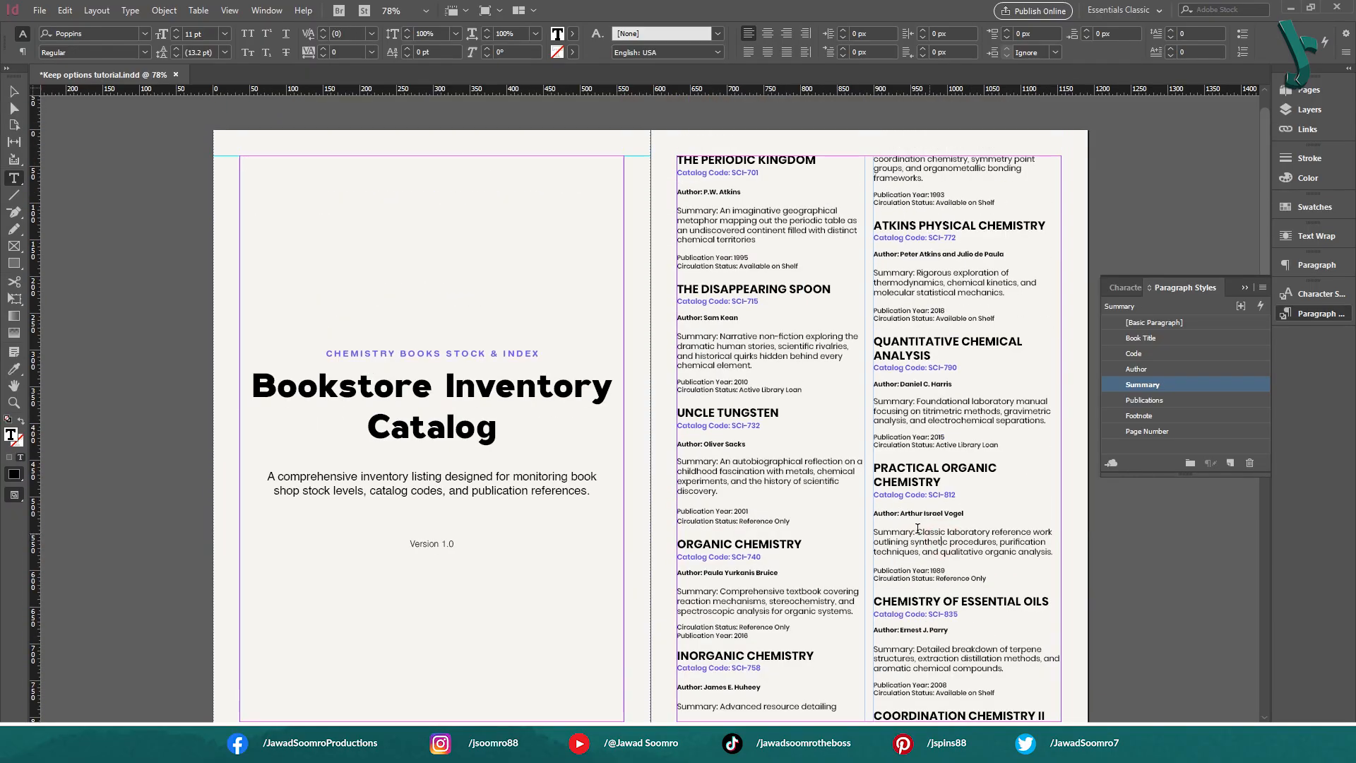
Select the Practical Organic Chemistry summary text and open the Summary paragraph style's Keep Options for editing
drag(917, 532, 1004, 552)
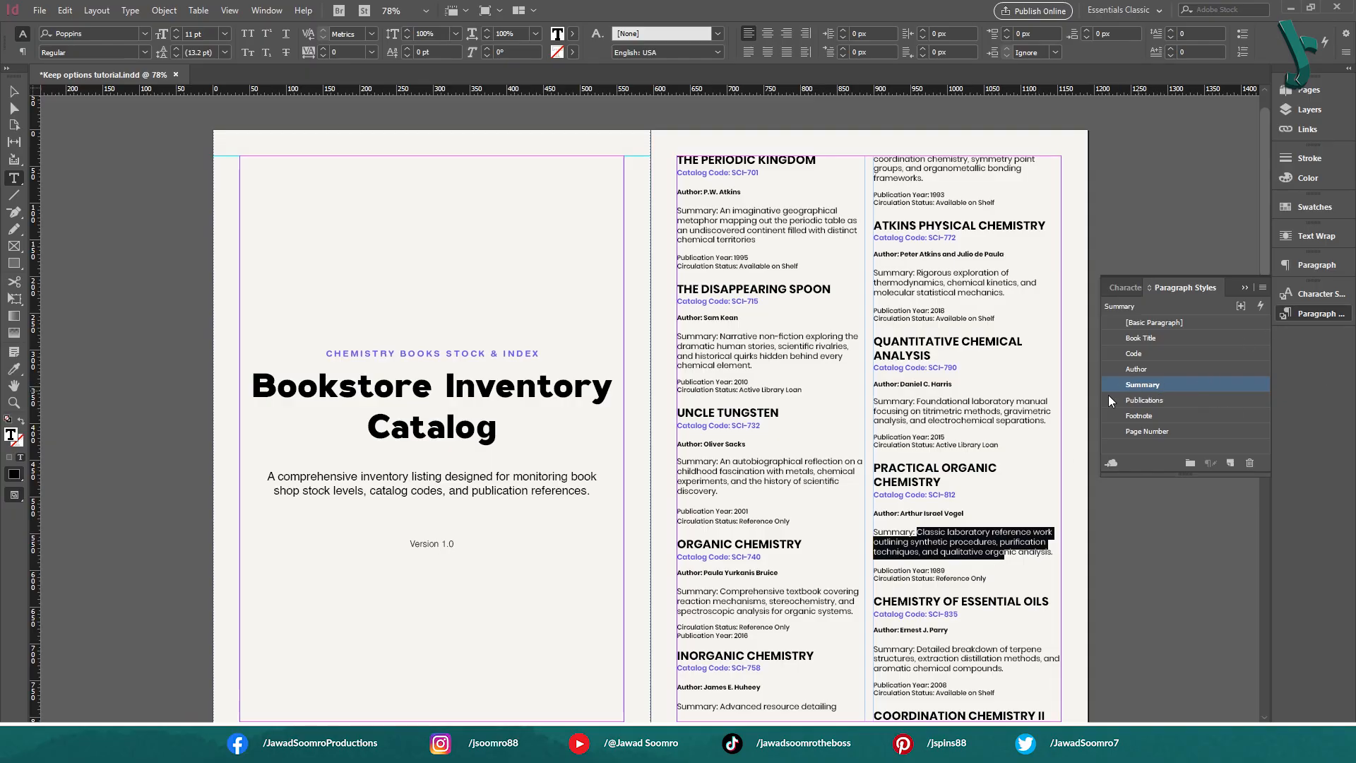
right_click(1161, 390)
click(1207, 401)
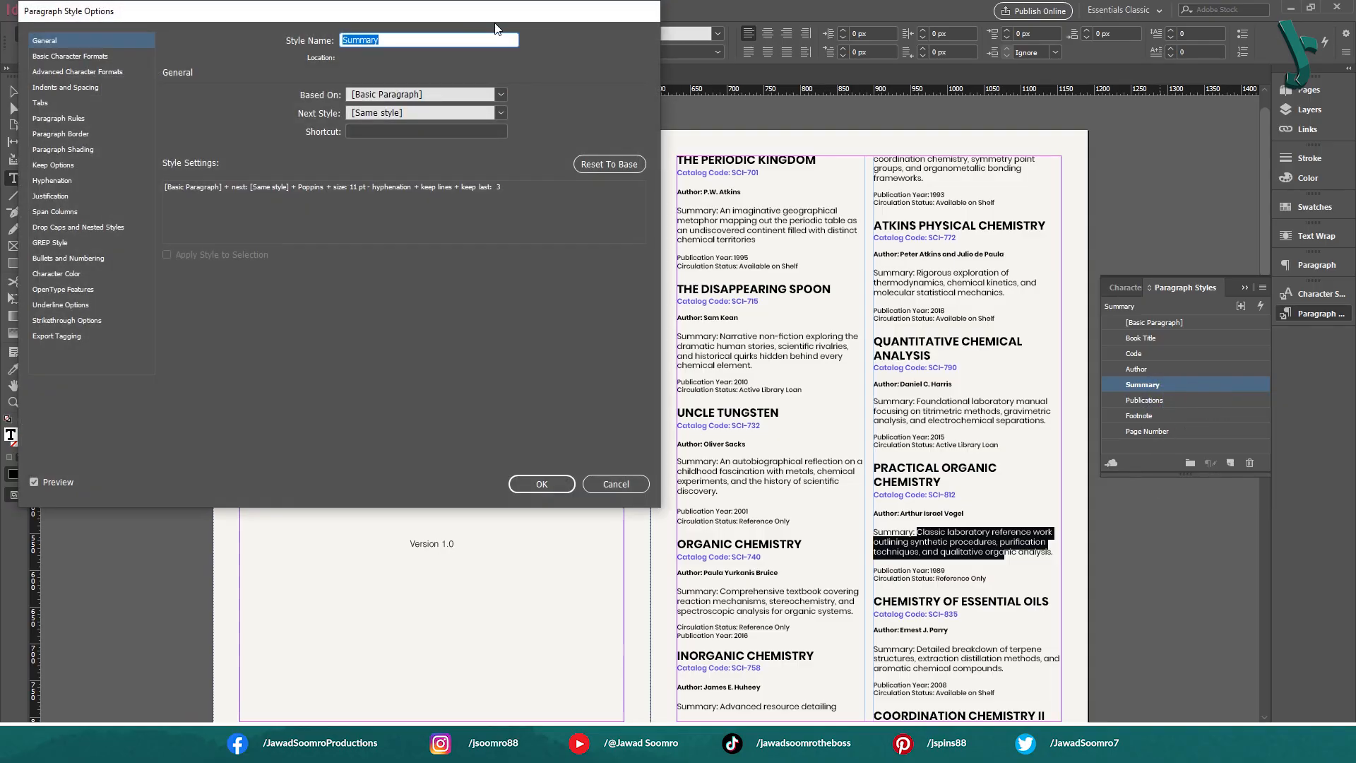
drag(495, 29, 614, 215)
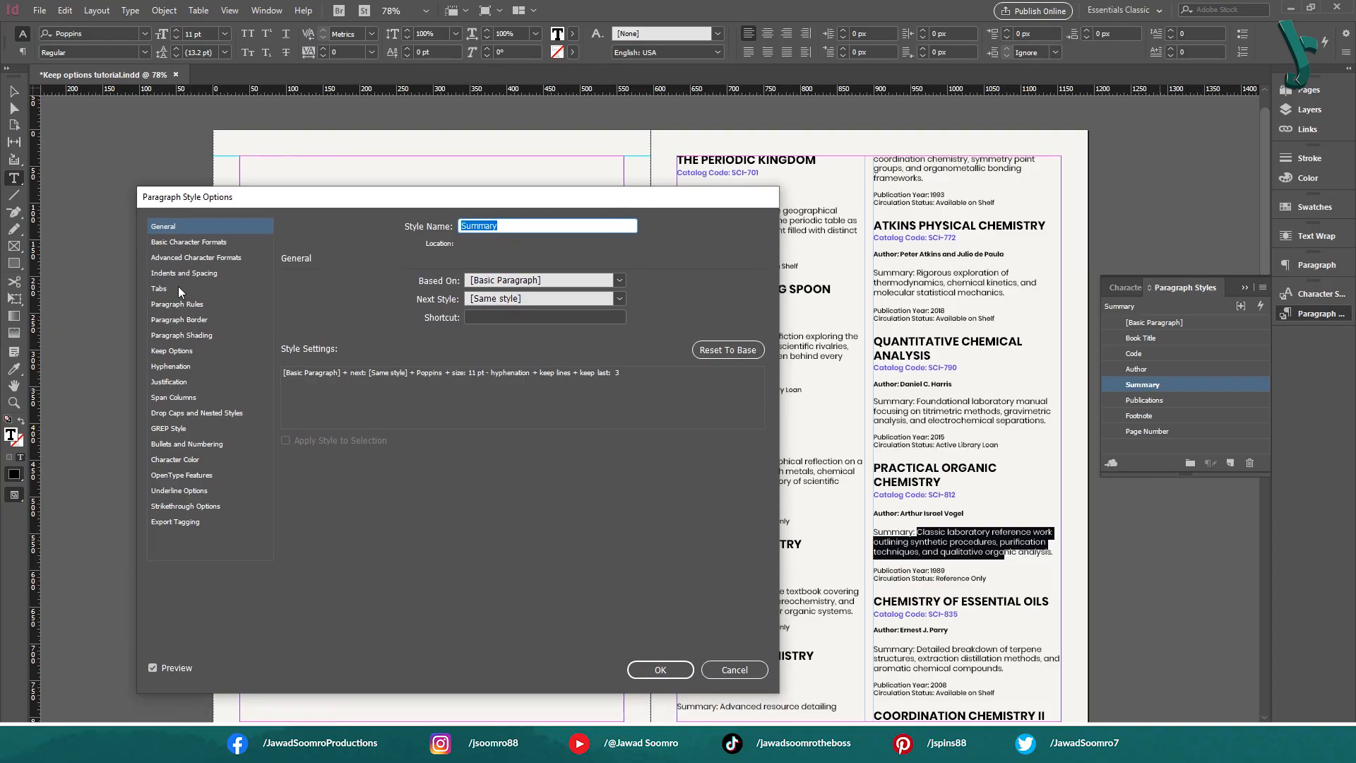
click(176, 352)
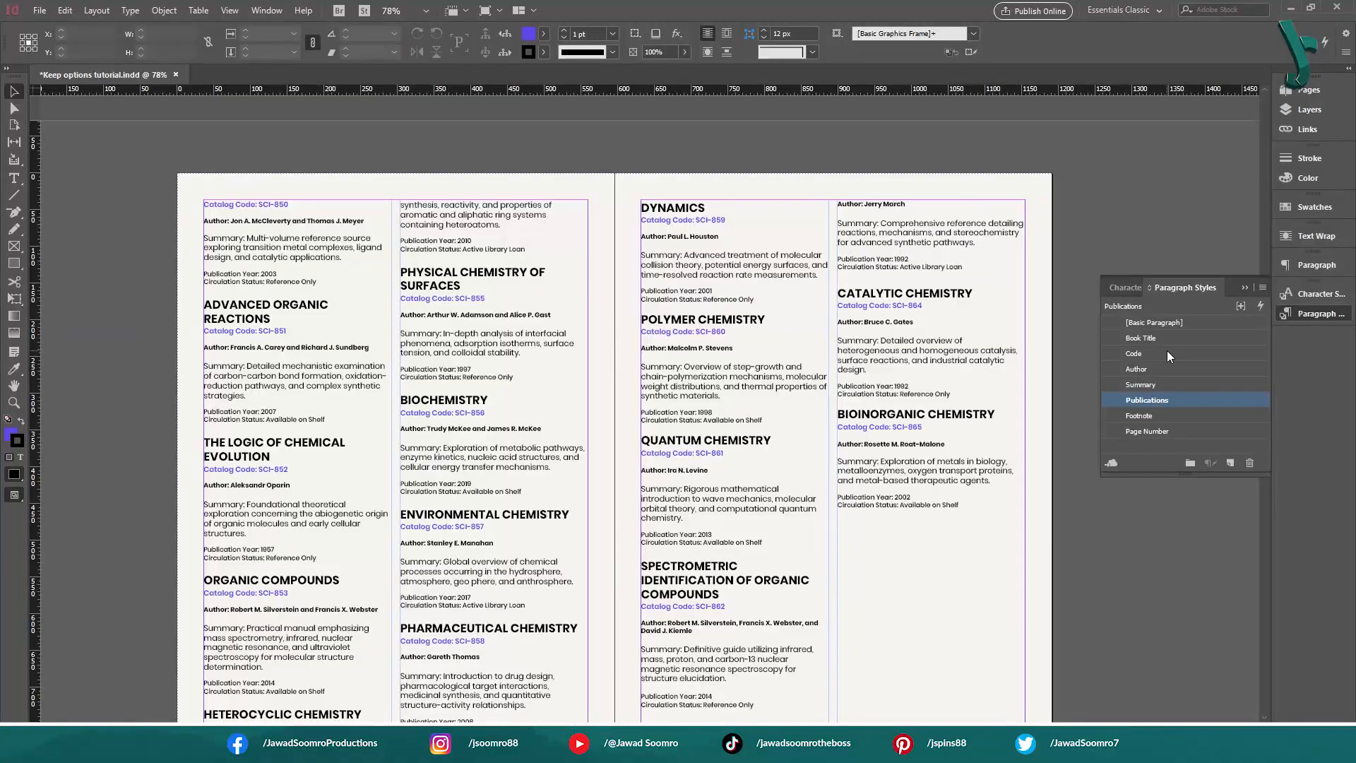
Preview Keep with Previous in the Code paragraph style's Keep Options, and turn it off again
double_click(1167, 350)
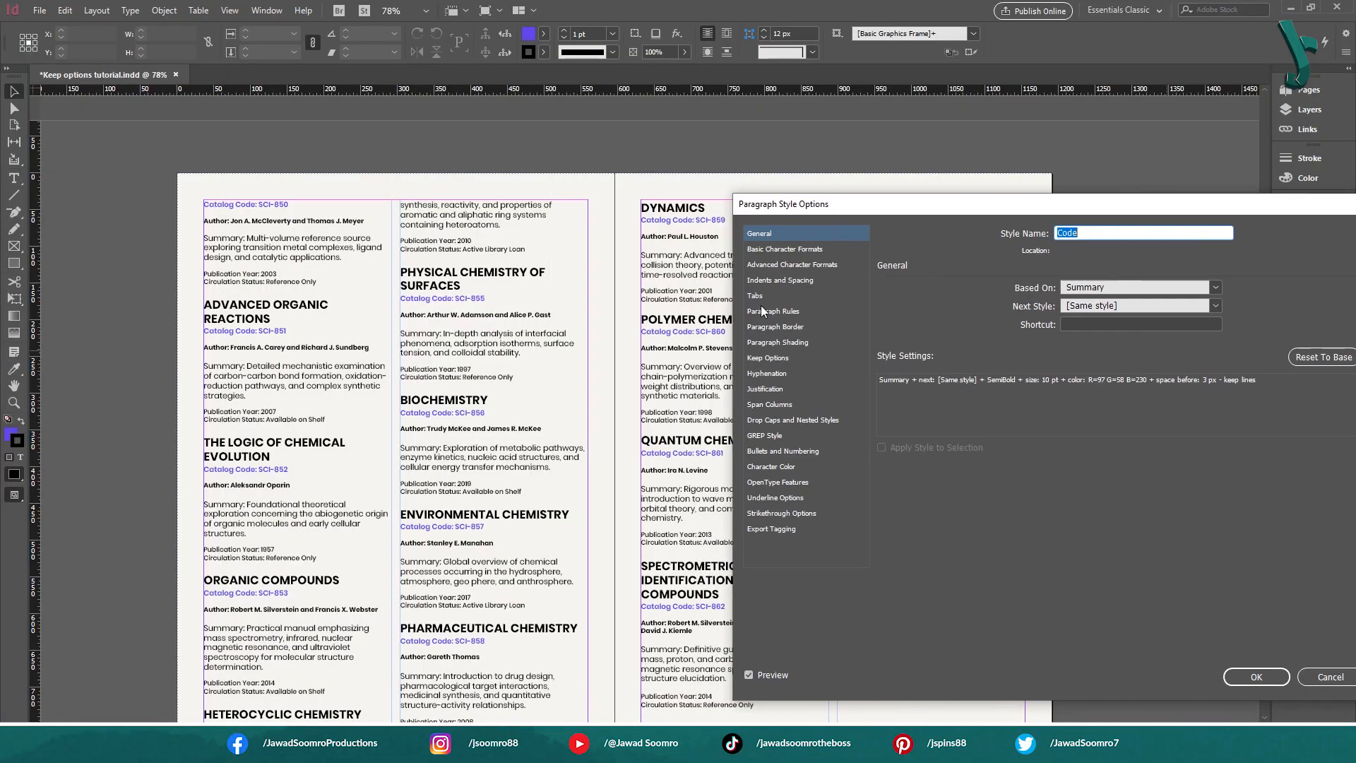
click(768, 357)
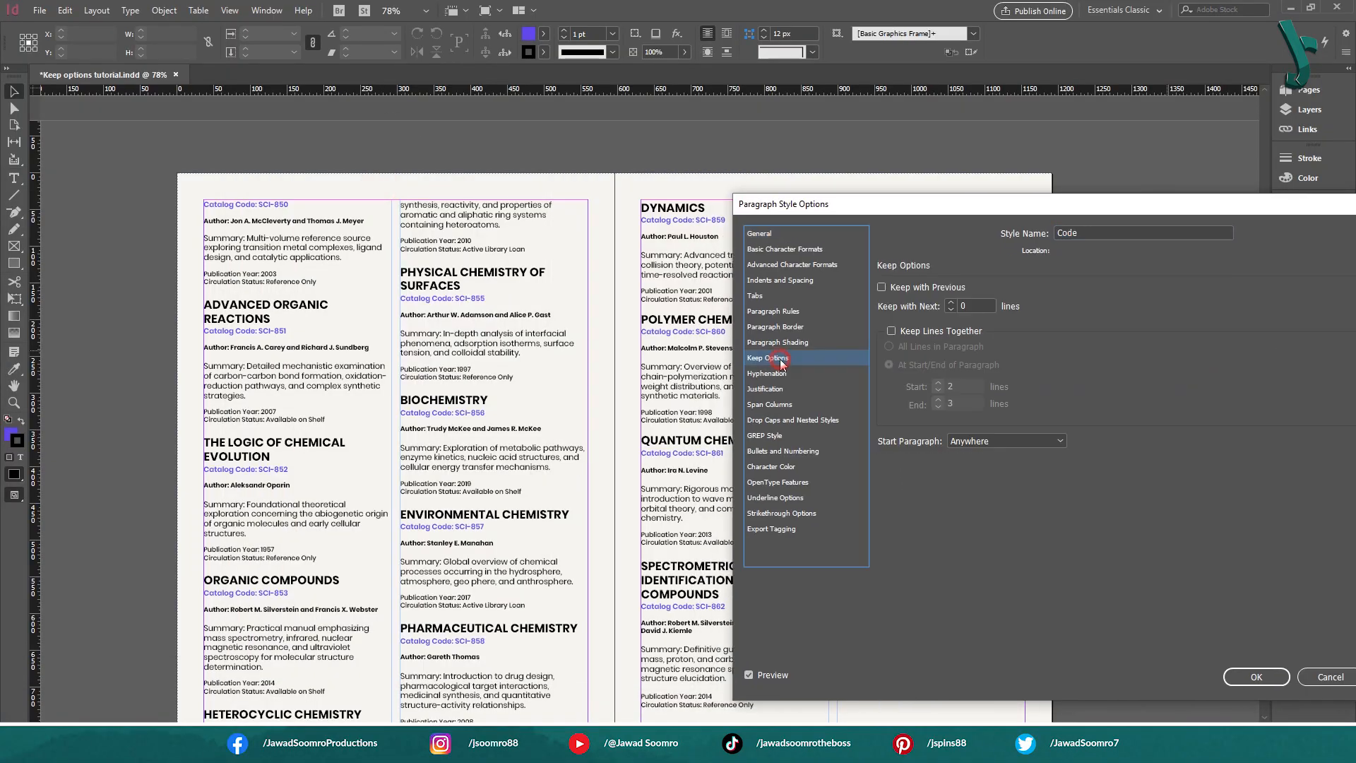
click(903, 285)
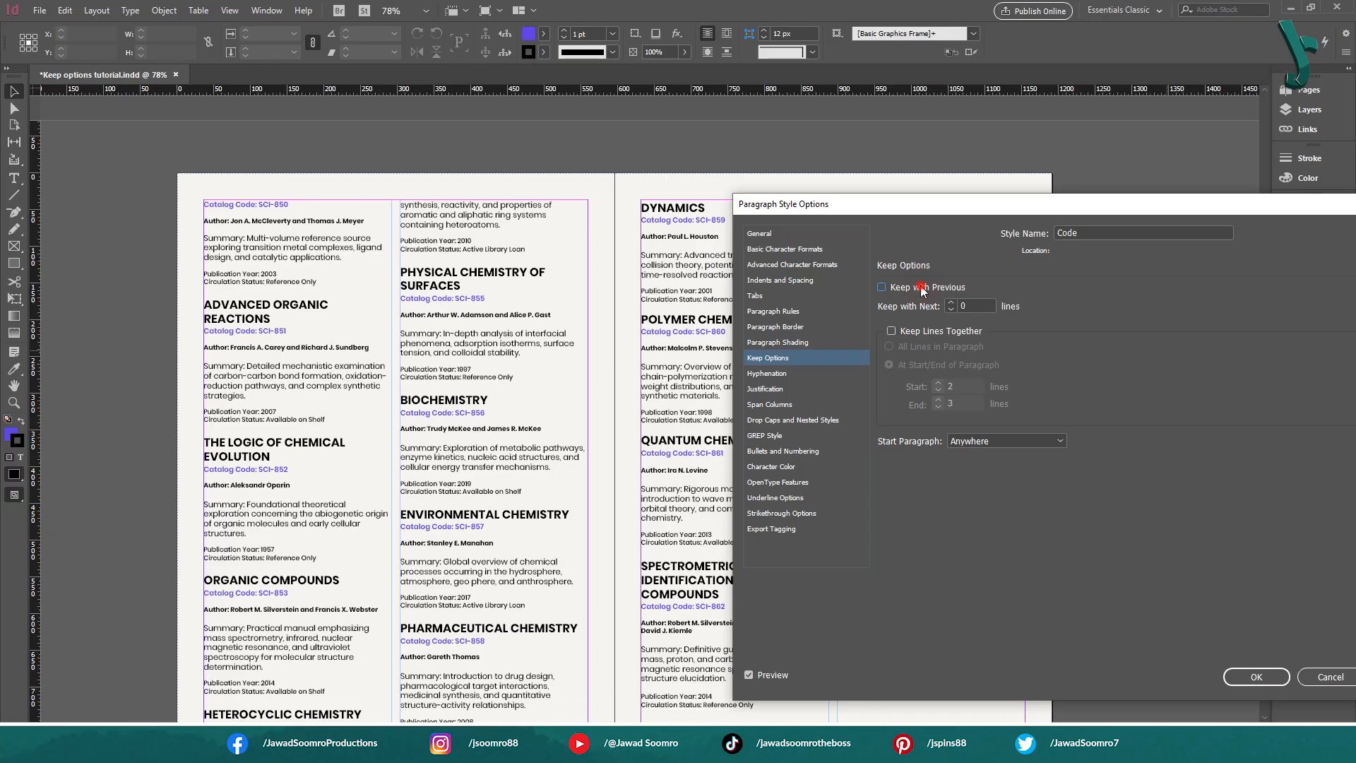
click(921, 287)
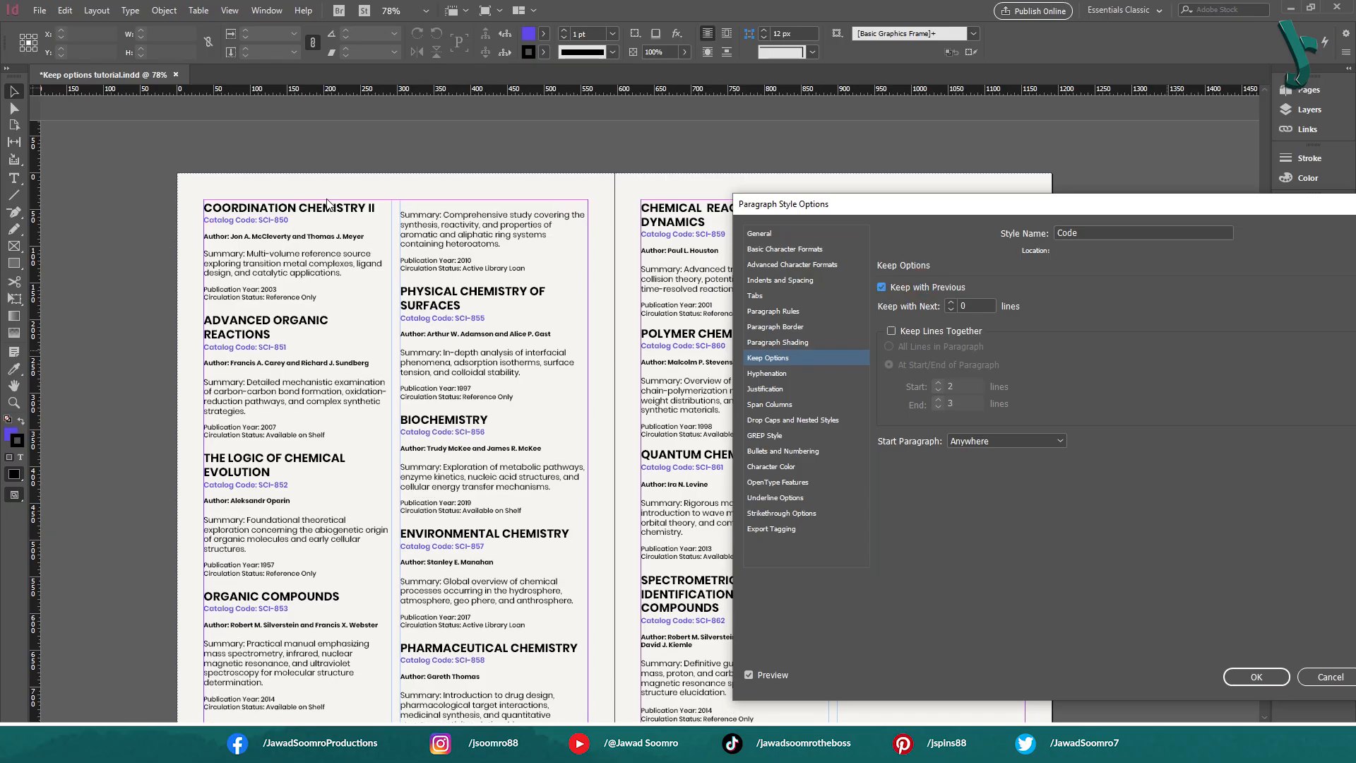
click(920, 288)
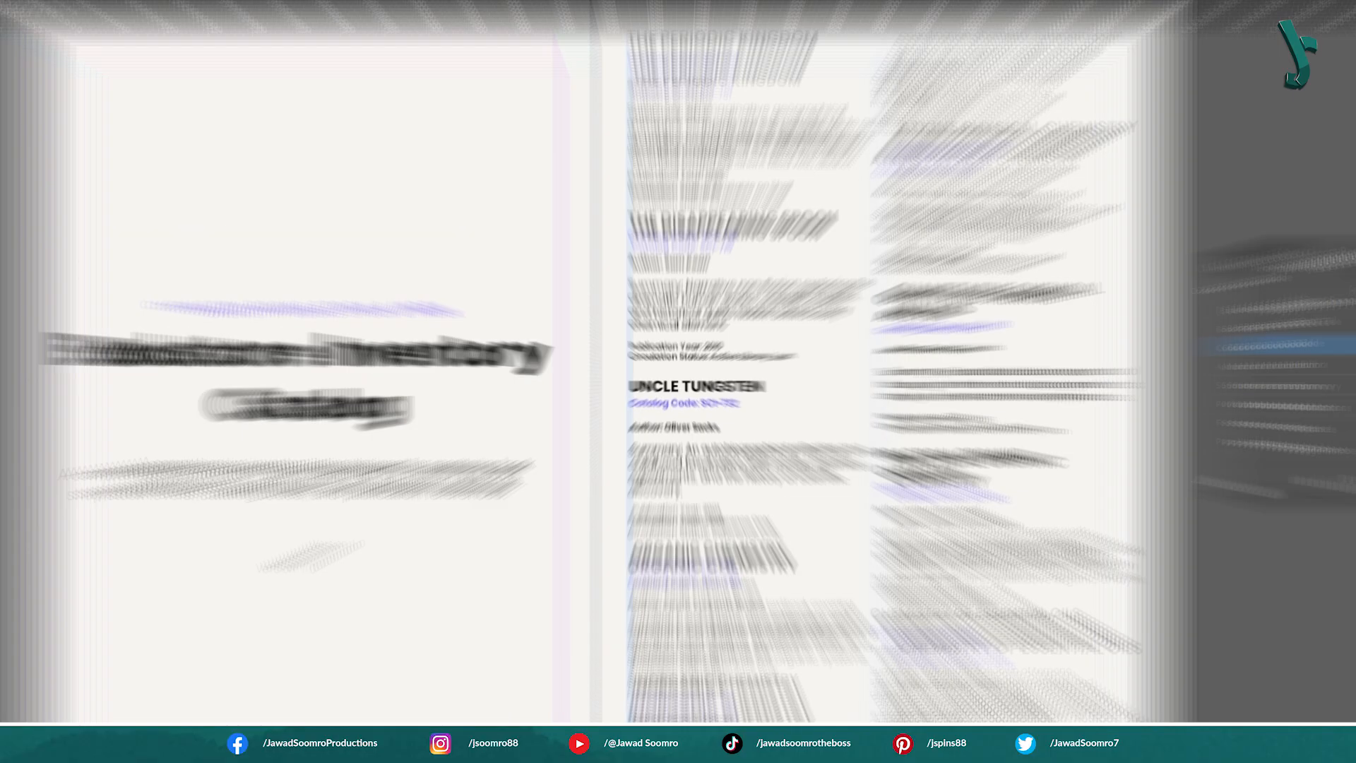
Review the column breaks on the second spread and open the Author paragraph style's Keep Options
scroll(500, 599, down, 5)
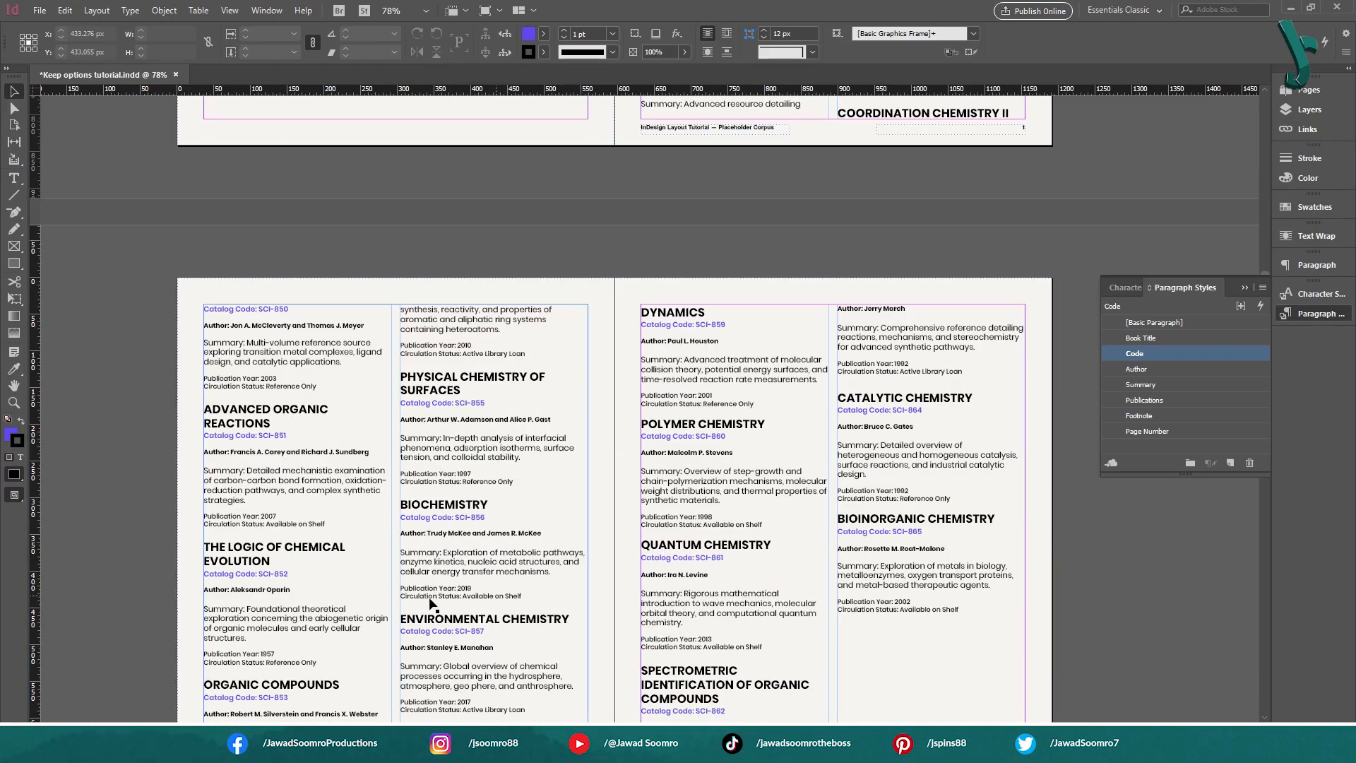
scroll(345, 530, down, 3)
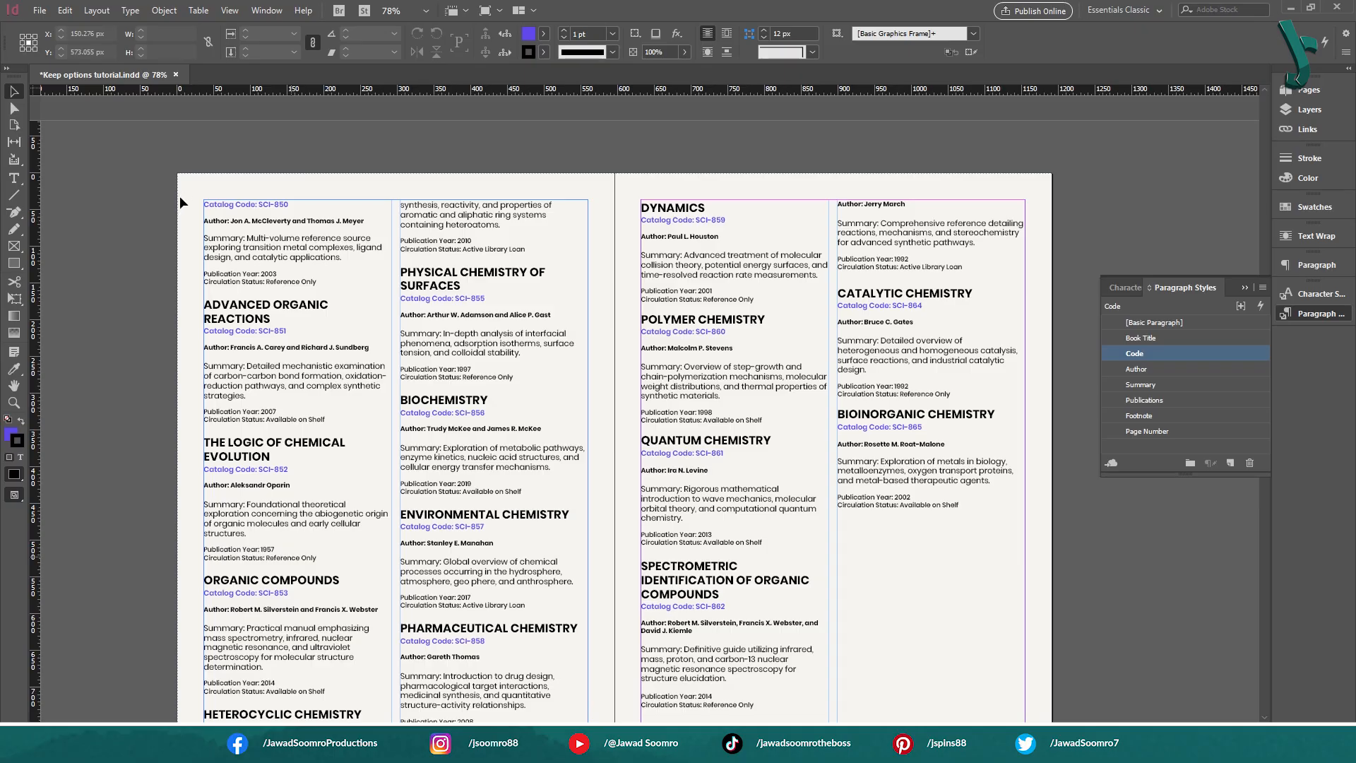
scroll(327, 472, down, 2)
scroll(326, 472, up, 1)
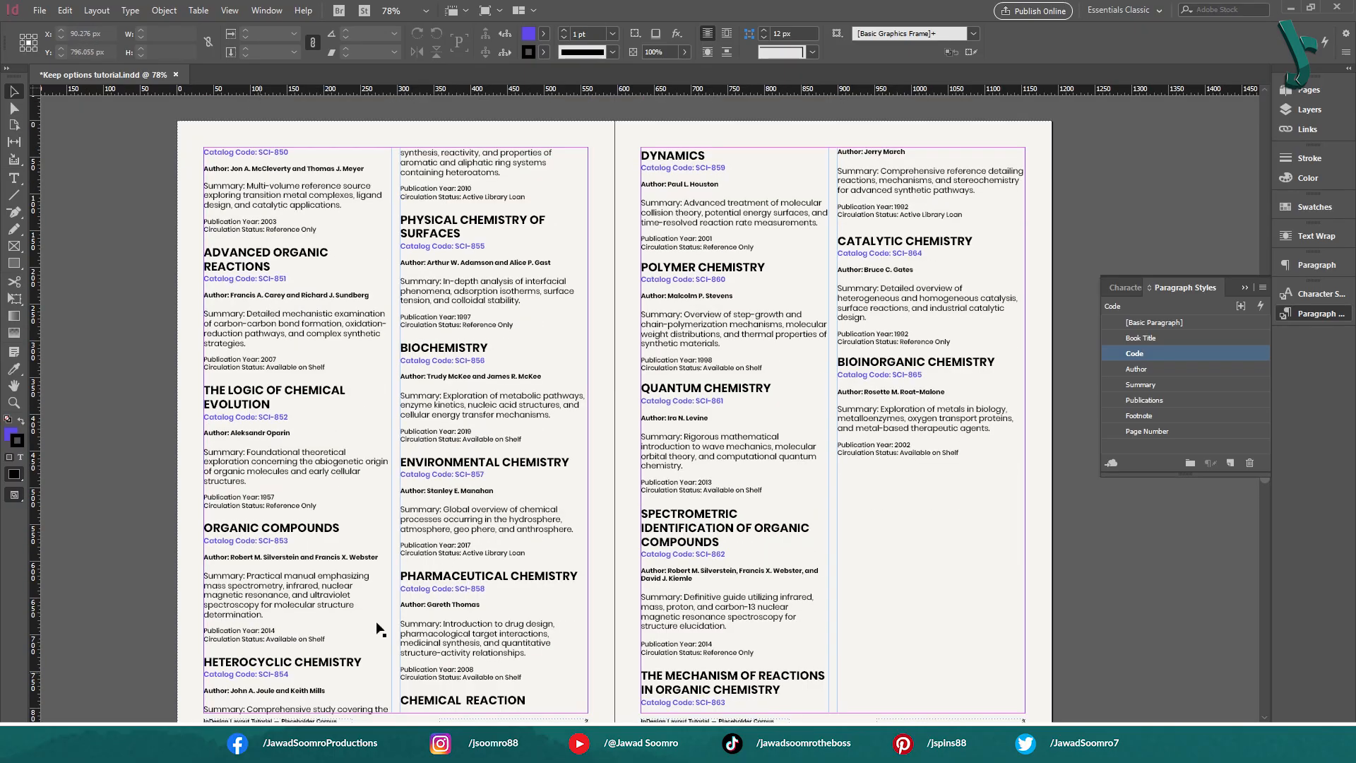
double_click(1188, 369)
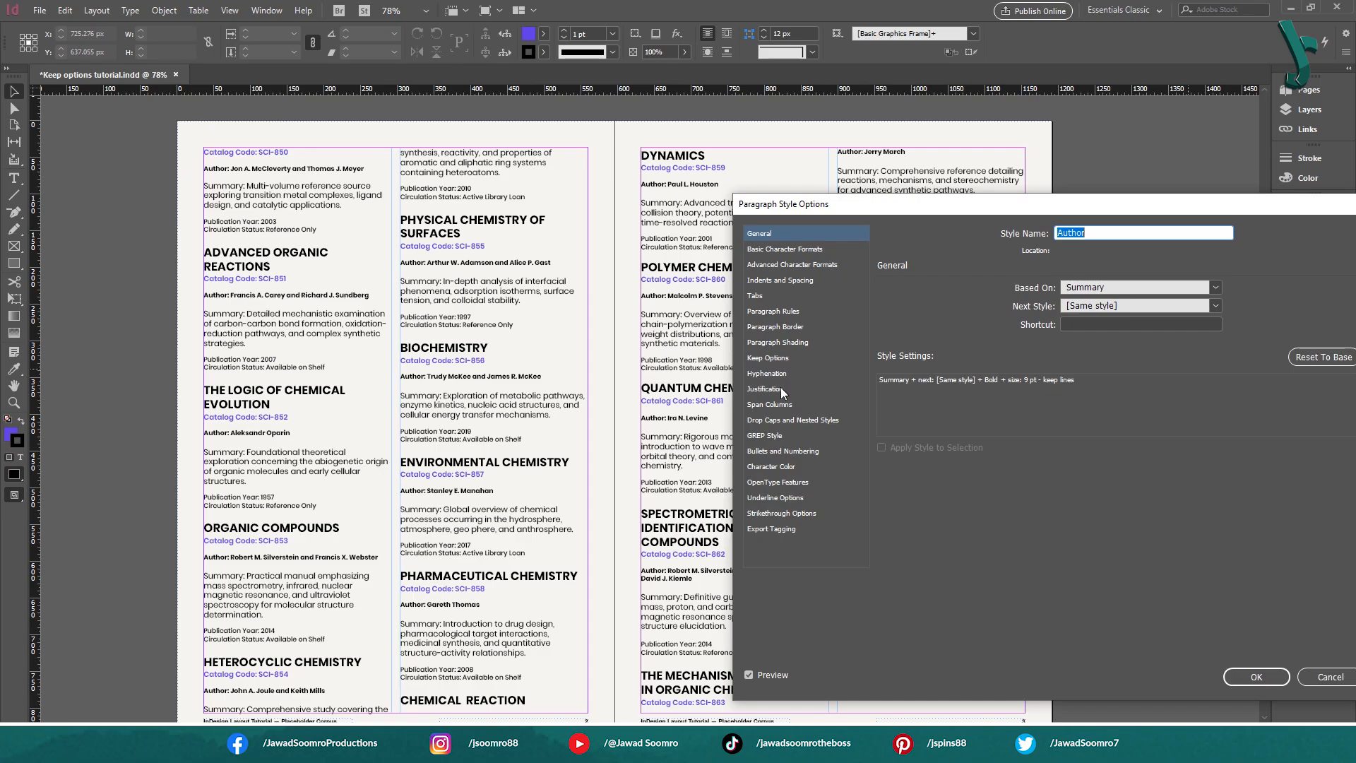
click(772, 344)
click(772, 358)
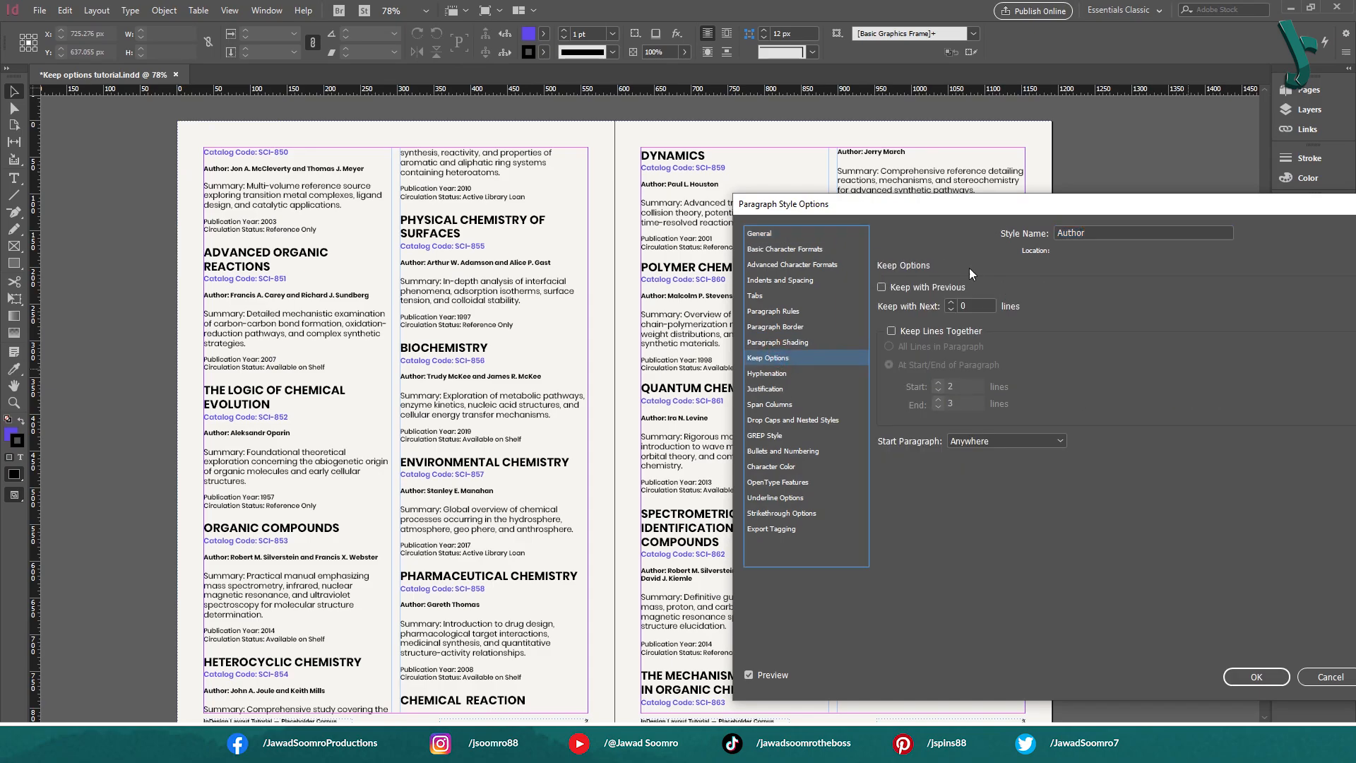
Preview Keep with Next at up to 4 lines in the Author style's Keep Options, and cancel the change
click(951, 304)
click(951, 303)
click(951, 304)
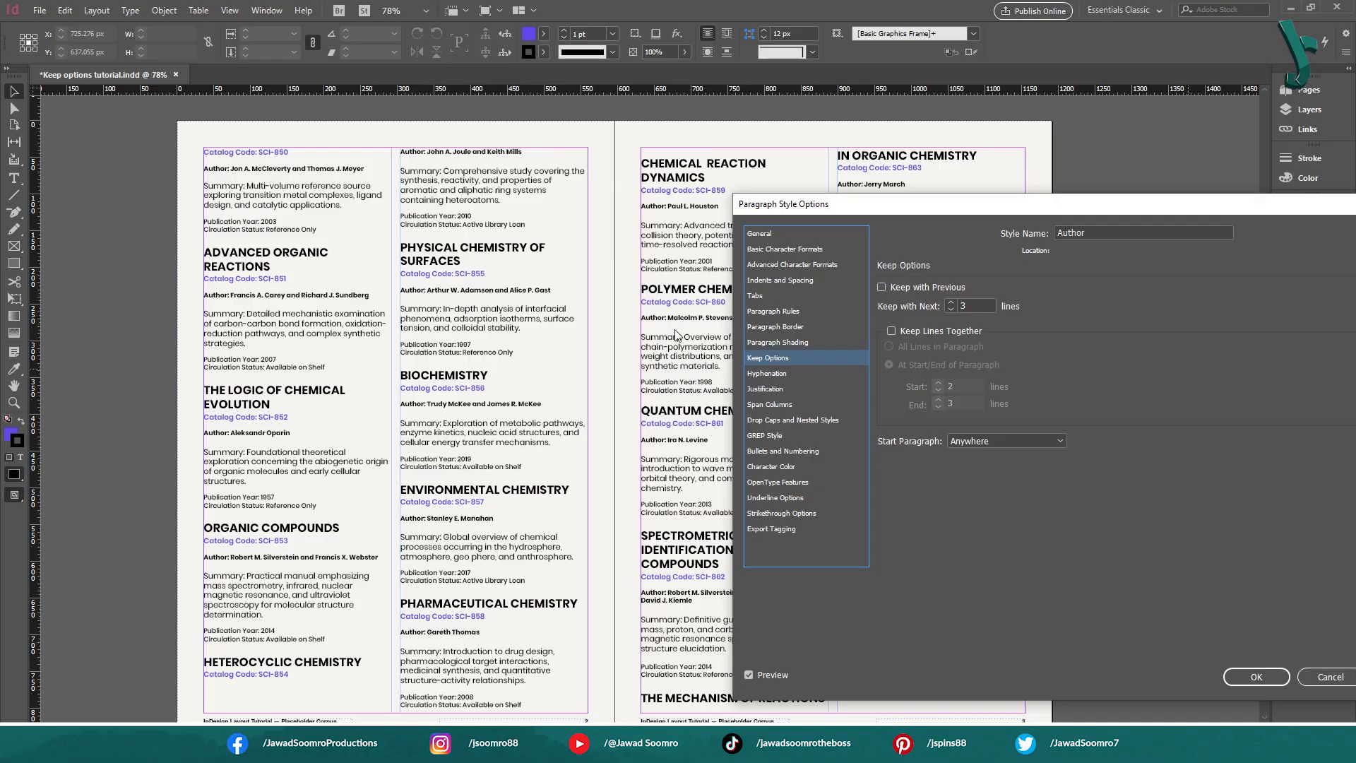
click(953, 309)
click(951, 303)
click(952, 309)
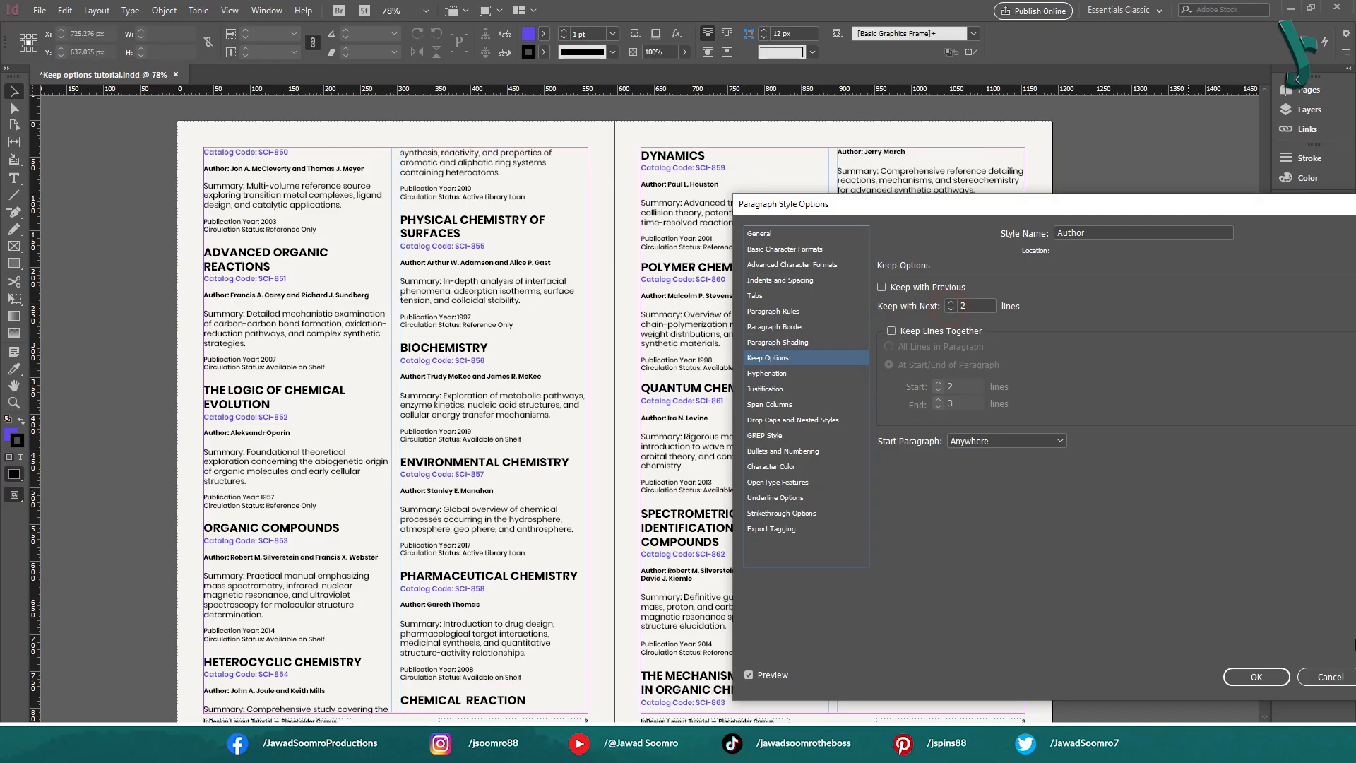
click(1328, 679)
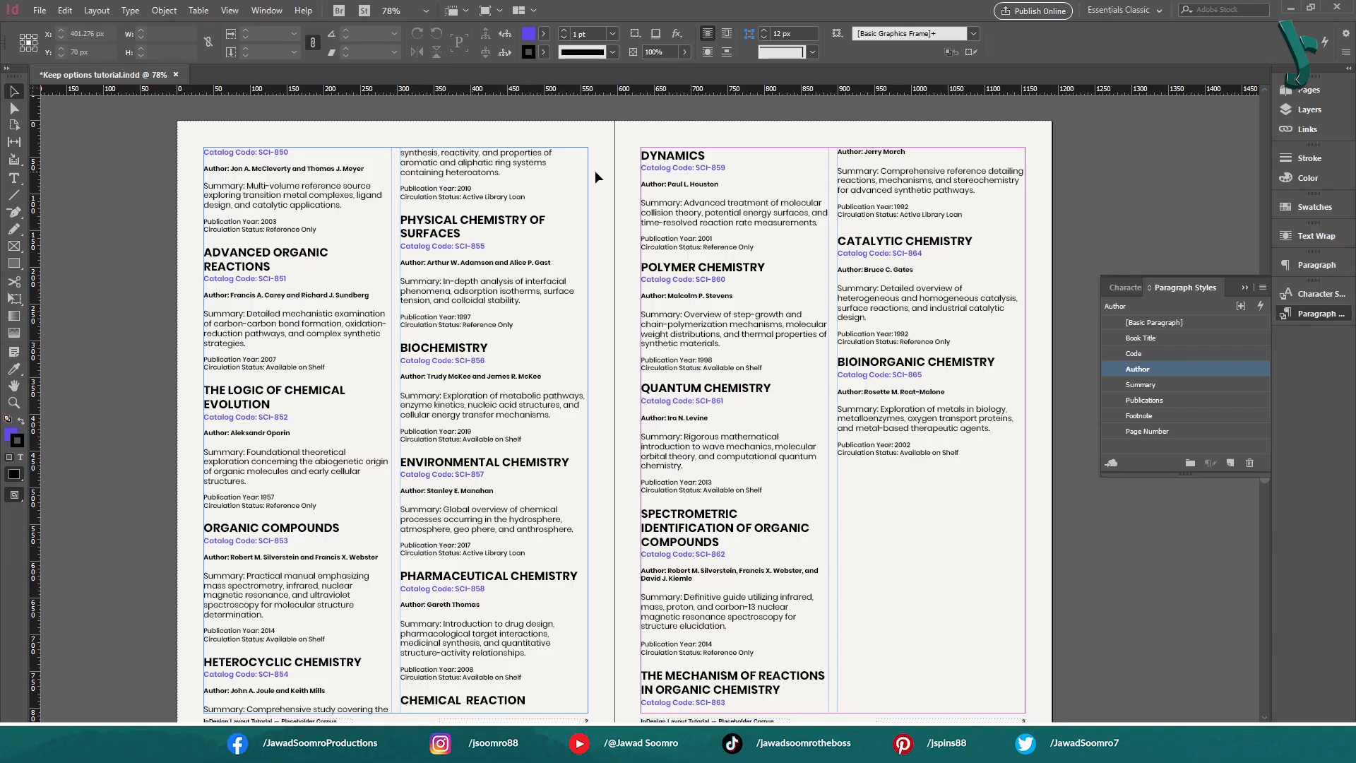
Open the Summary paragraph style's Keep Options and compare the text flow with Keep Lines Together off and on
click(1153, 168)
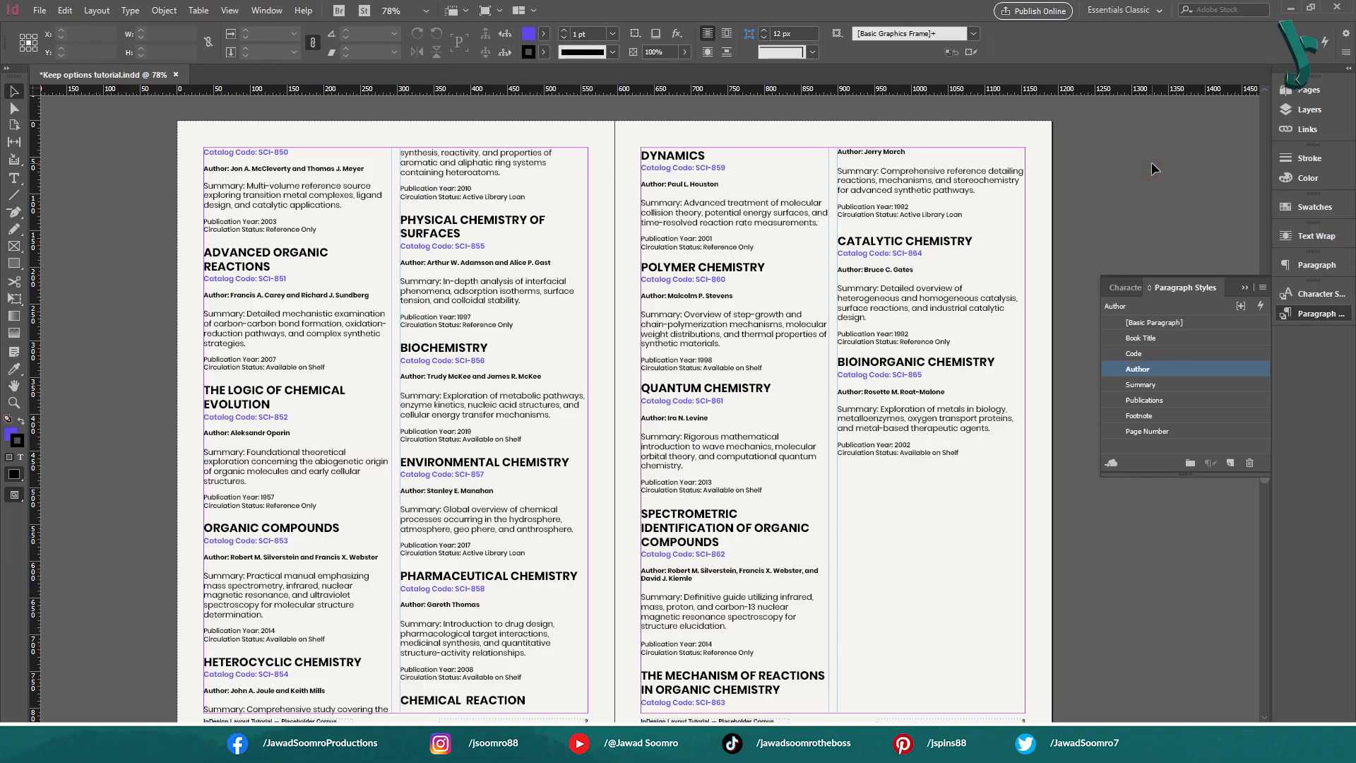
double_click(1141, 385)
click(947, 332)
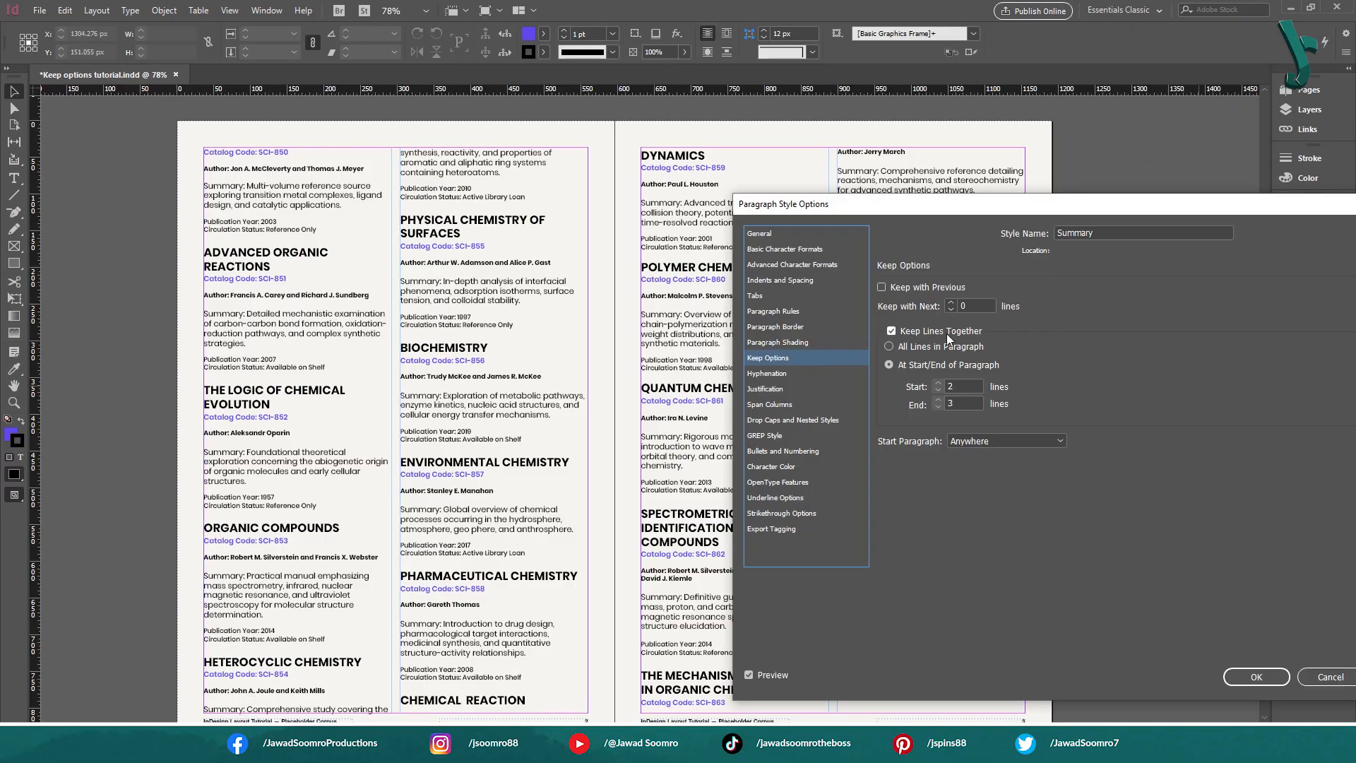
click(946, 333)
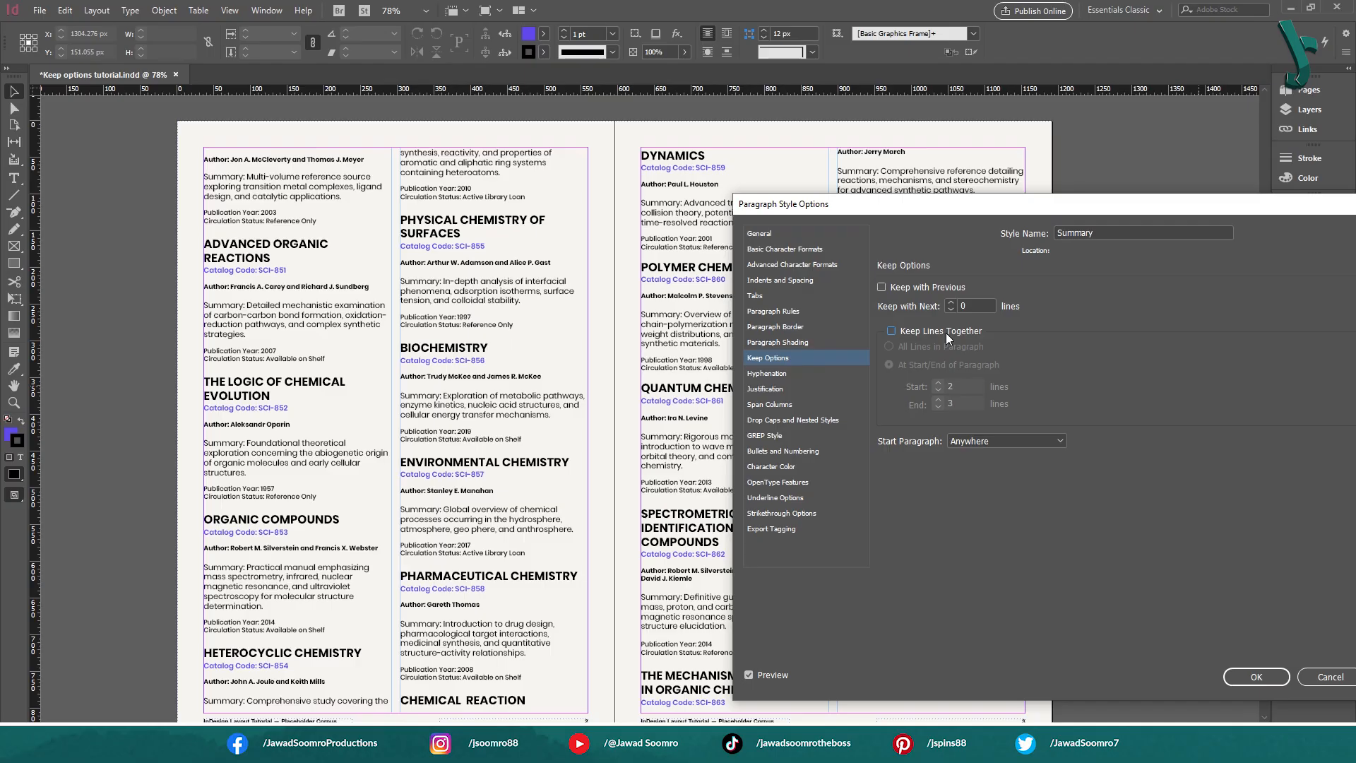
click(947, 332)
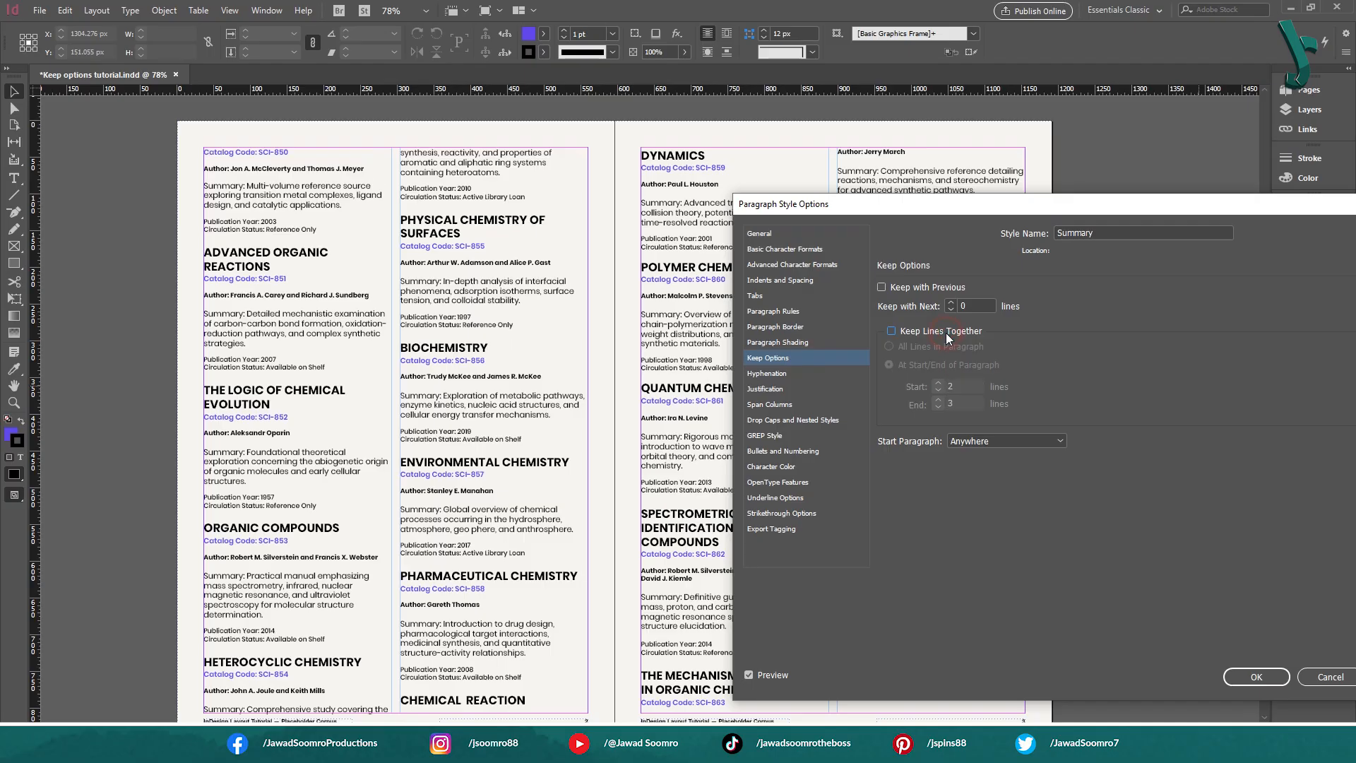
click(947, 333)
click(947, 333)
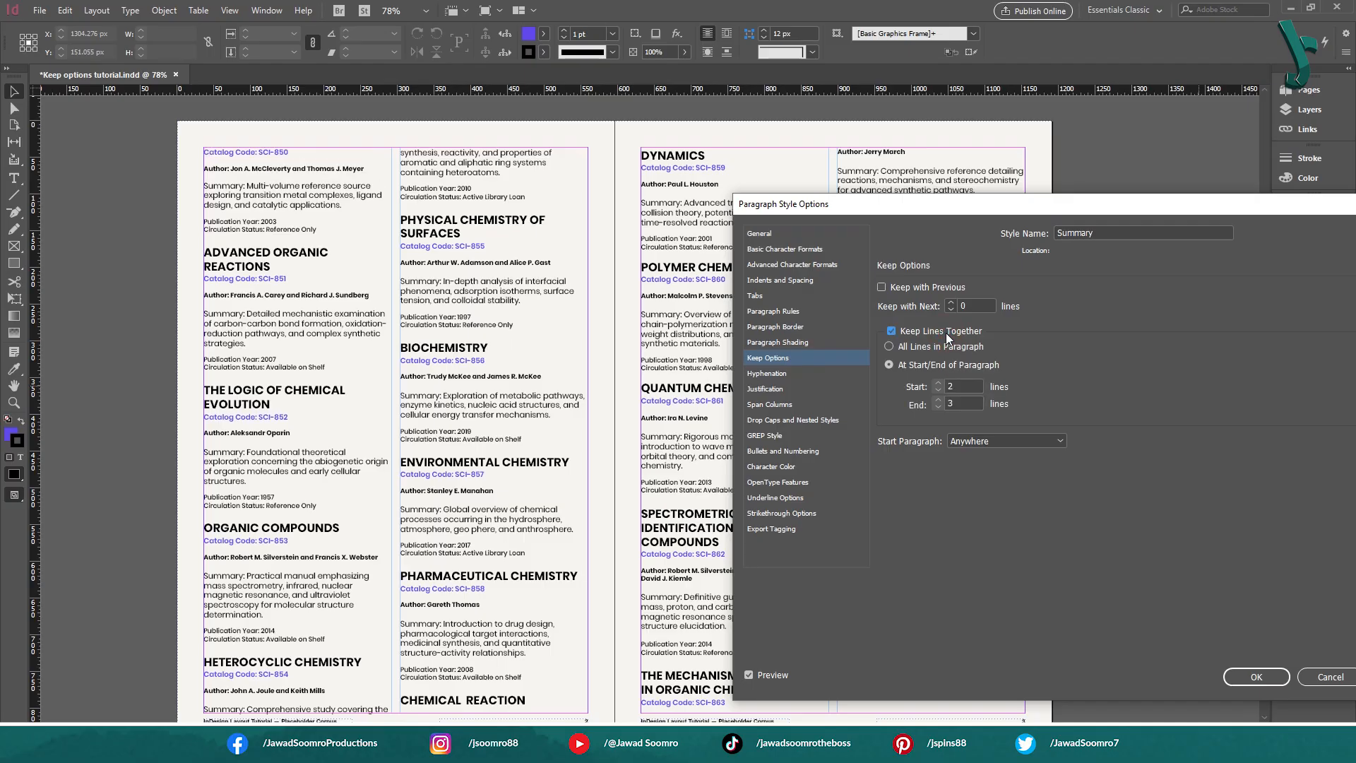
click(947, 333)
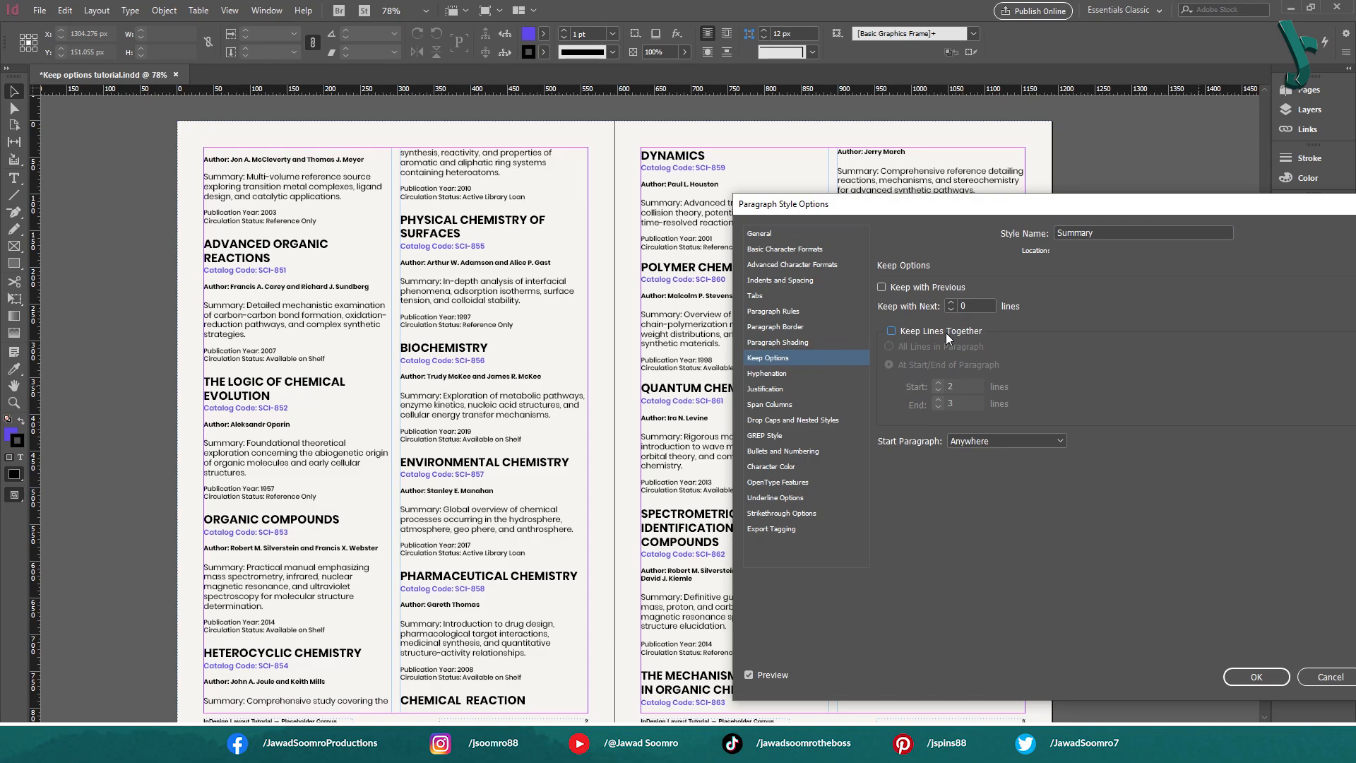
click(927, 331)
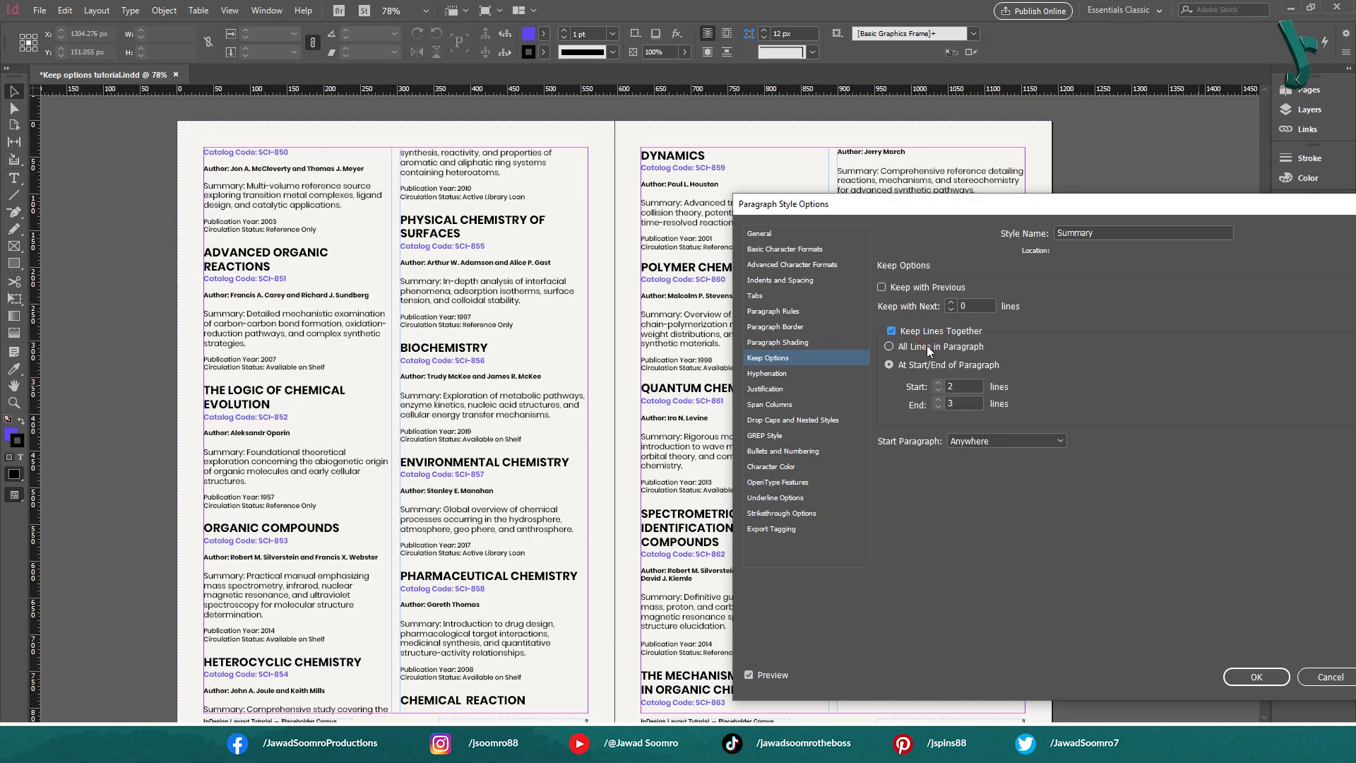
Preview All Lines in Paragraph for the Summary style and compare it with At Start/End of Paragraph across the spread
click(927, 345)
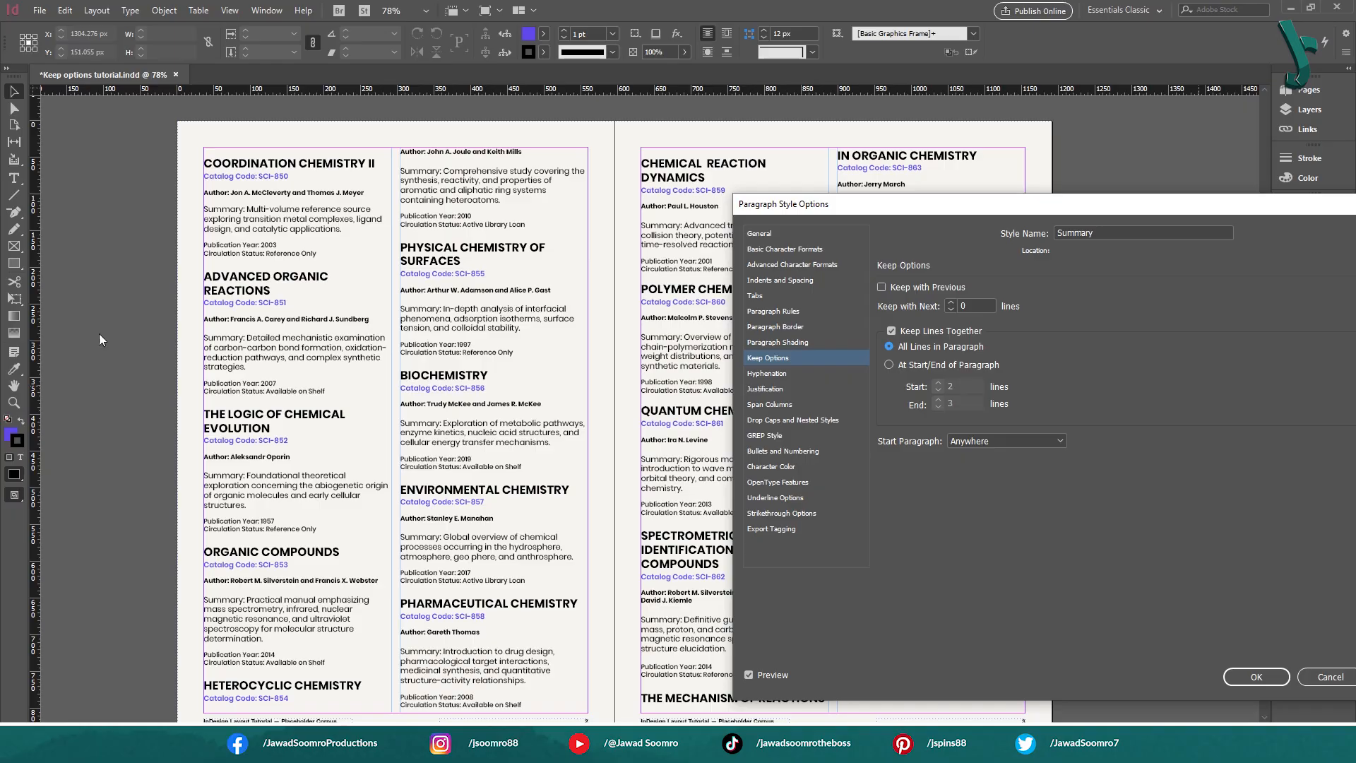
drag(907, 200, 1197, 175)
click(1243, 308)
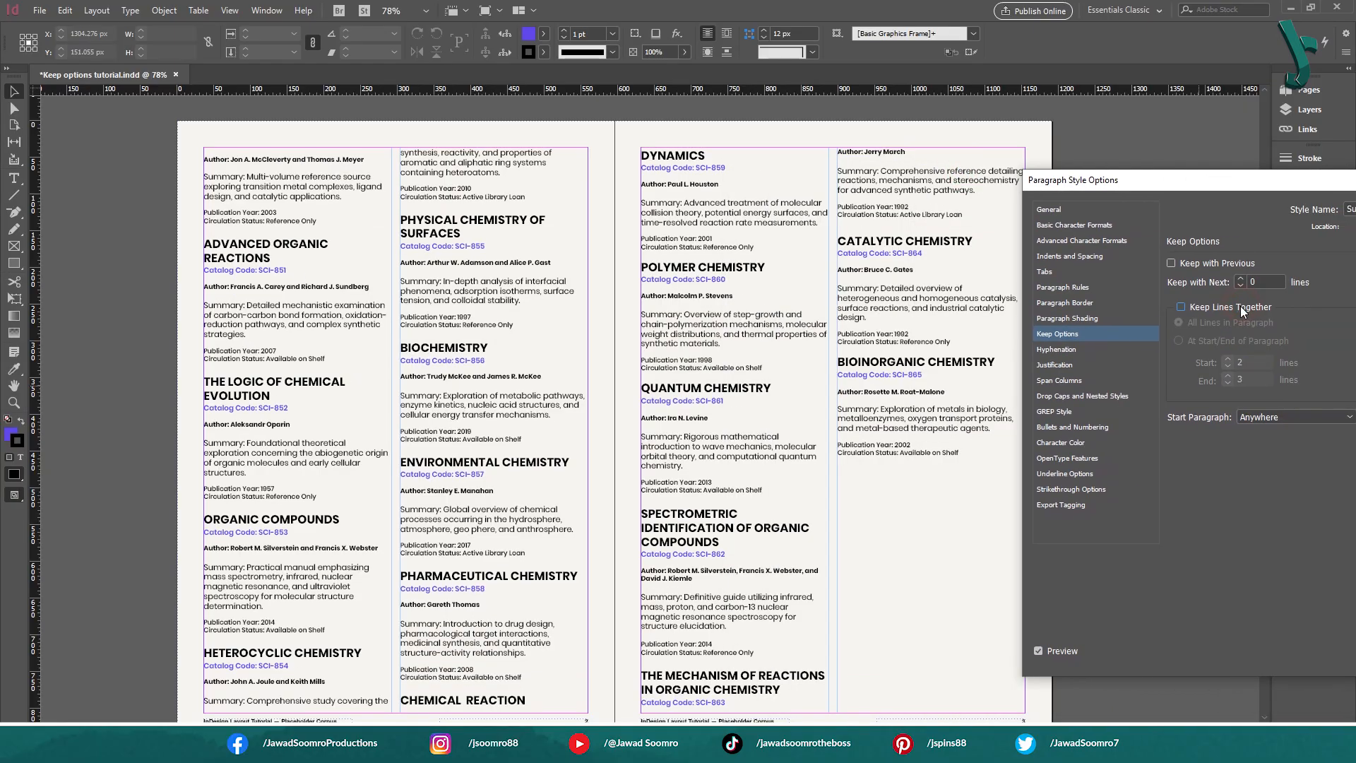
click(1239, 307)
click(1233, 341)
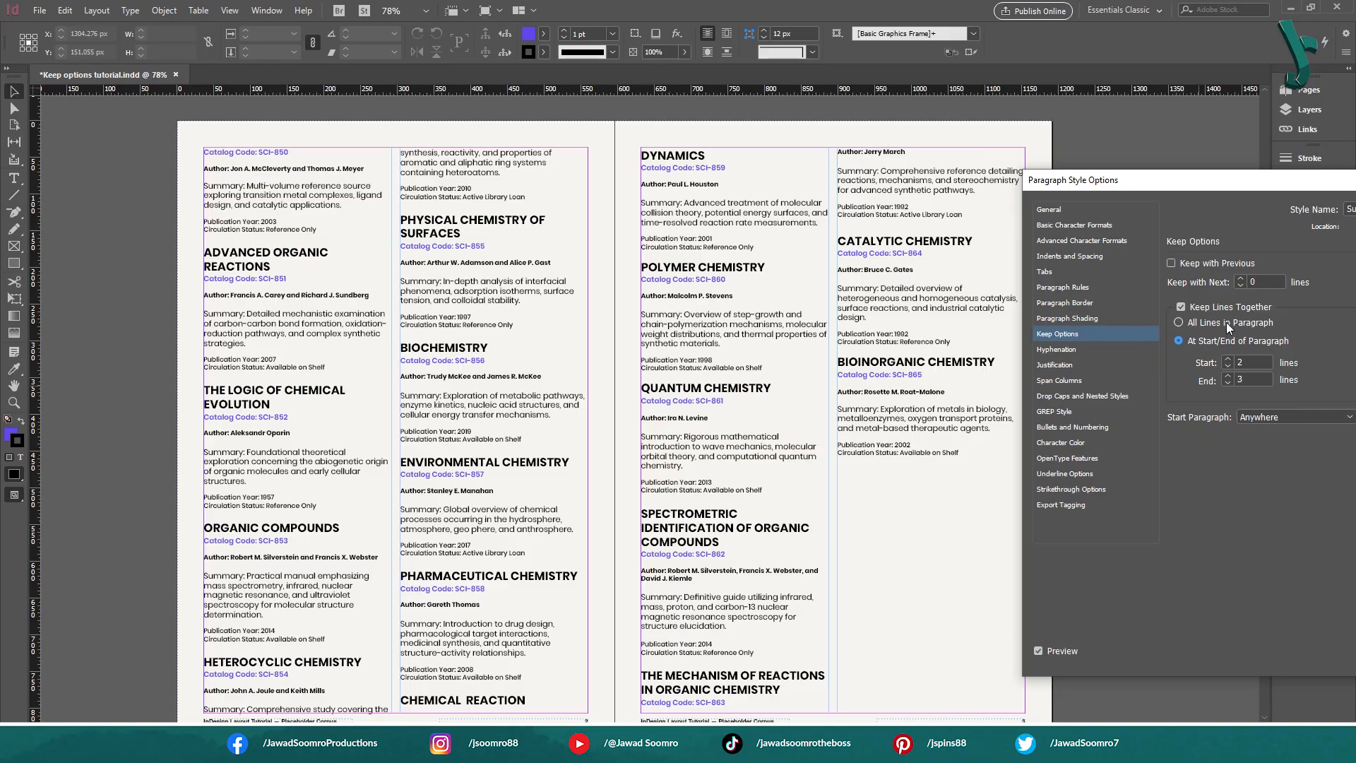
click(1227, 322)
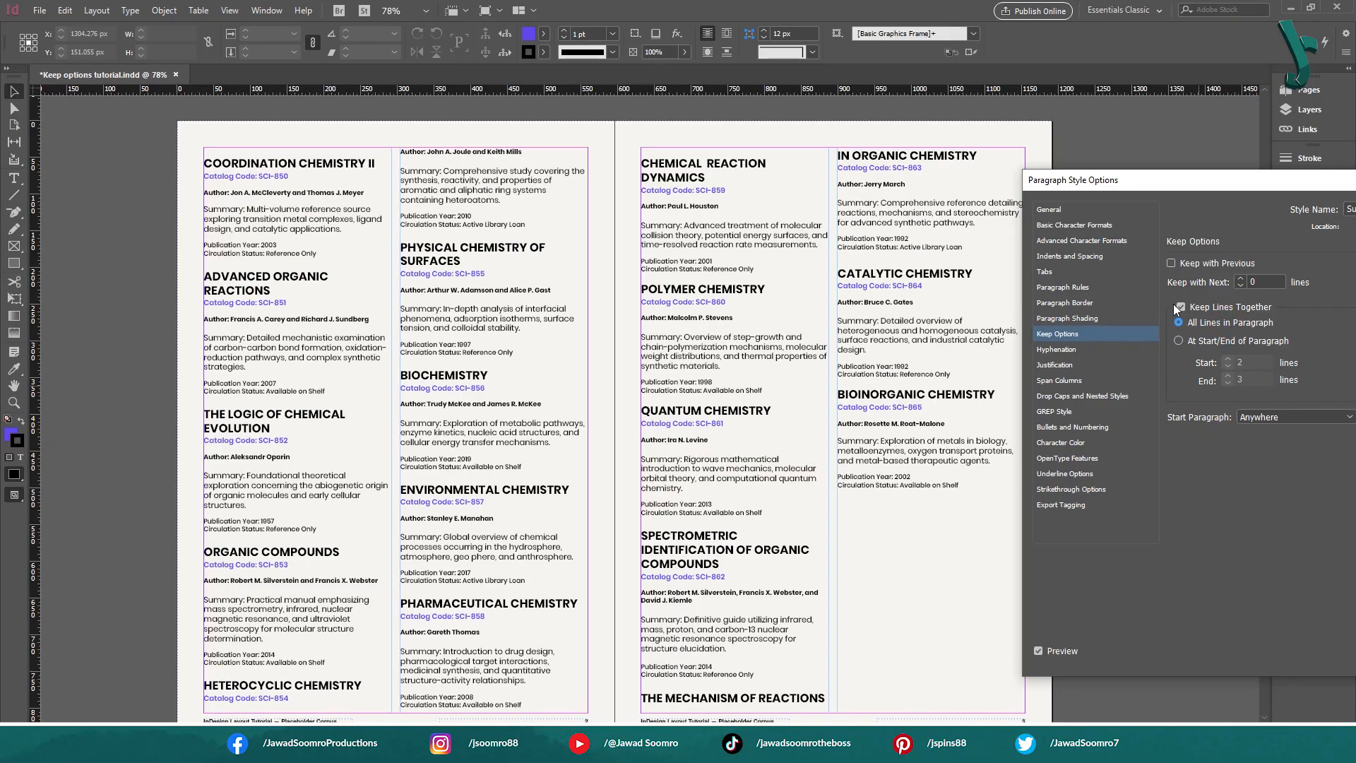
Toggle Keep Lines Together repeatedly with All Lines in Paragraph chosen to compare the column breaks
click(1177, 307)
click(1180, 308)
click(1180, 307)
click(1181, 307)
click(1182, 308)
click(1180, 306)
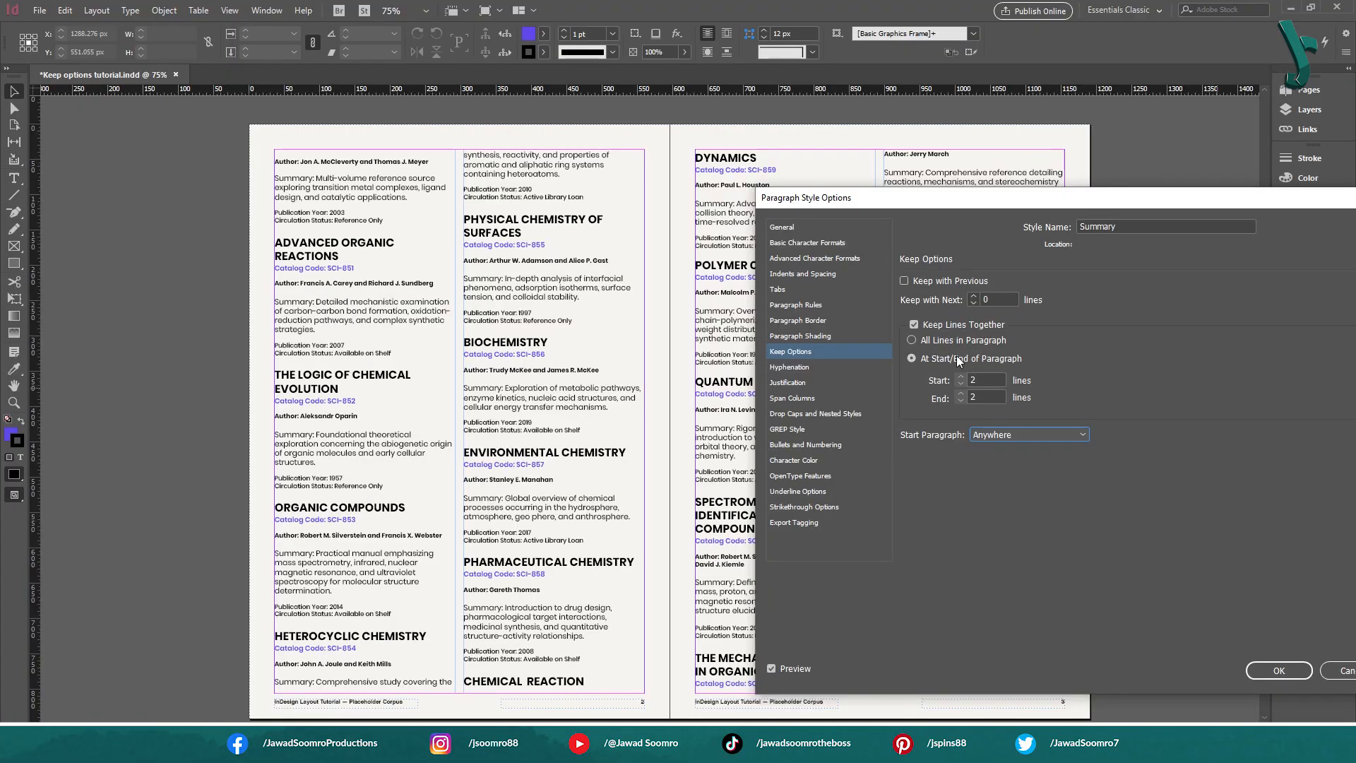
Choose At Start/End of Paragraph for the Summary style and preview raising the Start value to 7 lines
click(915, 359)
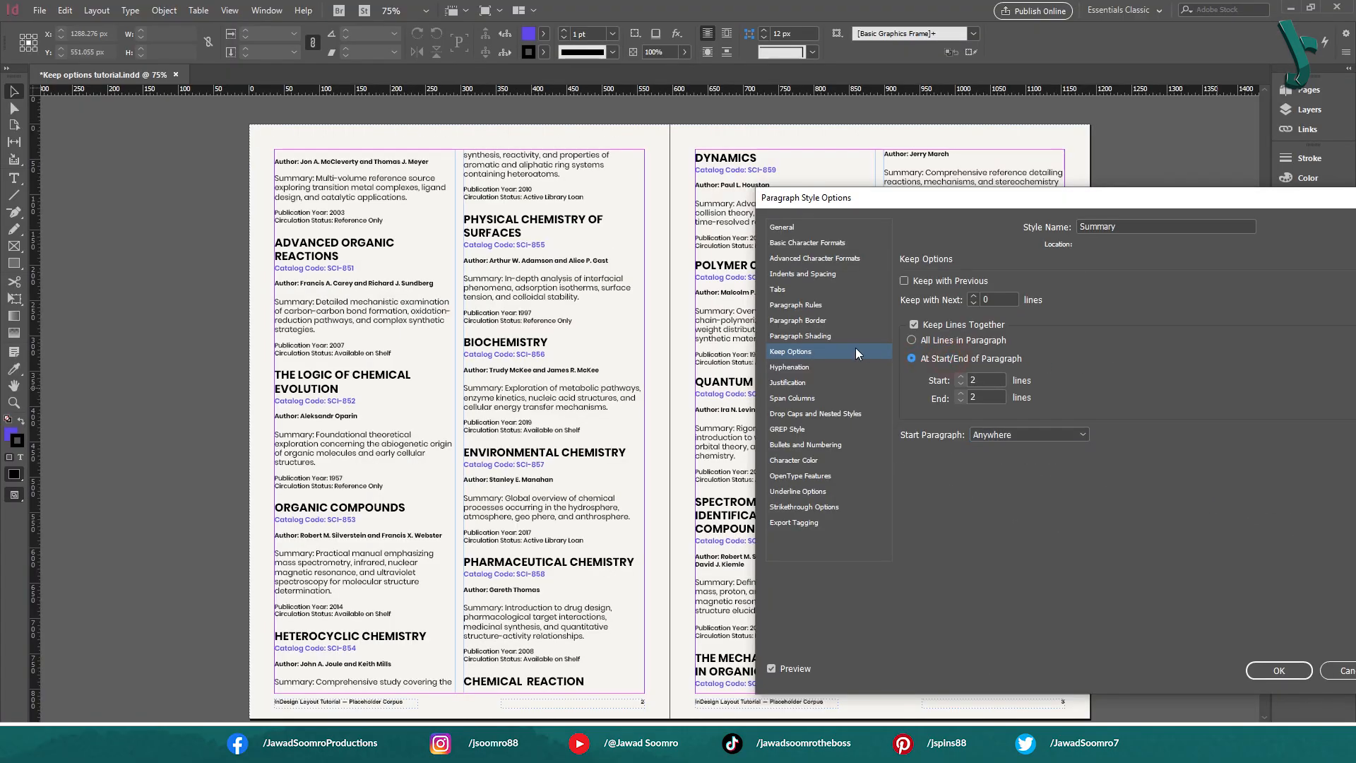
click(973, 381)
click(977, 342)
click(989, 361)
click(961, 378)
click(960, 378)
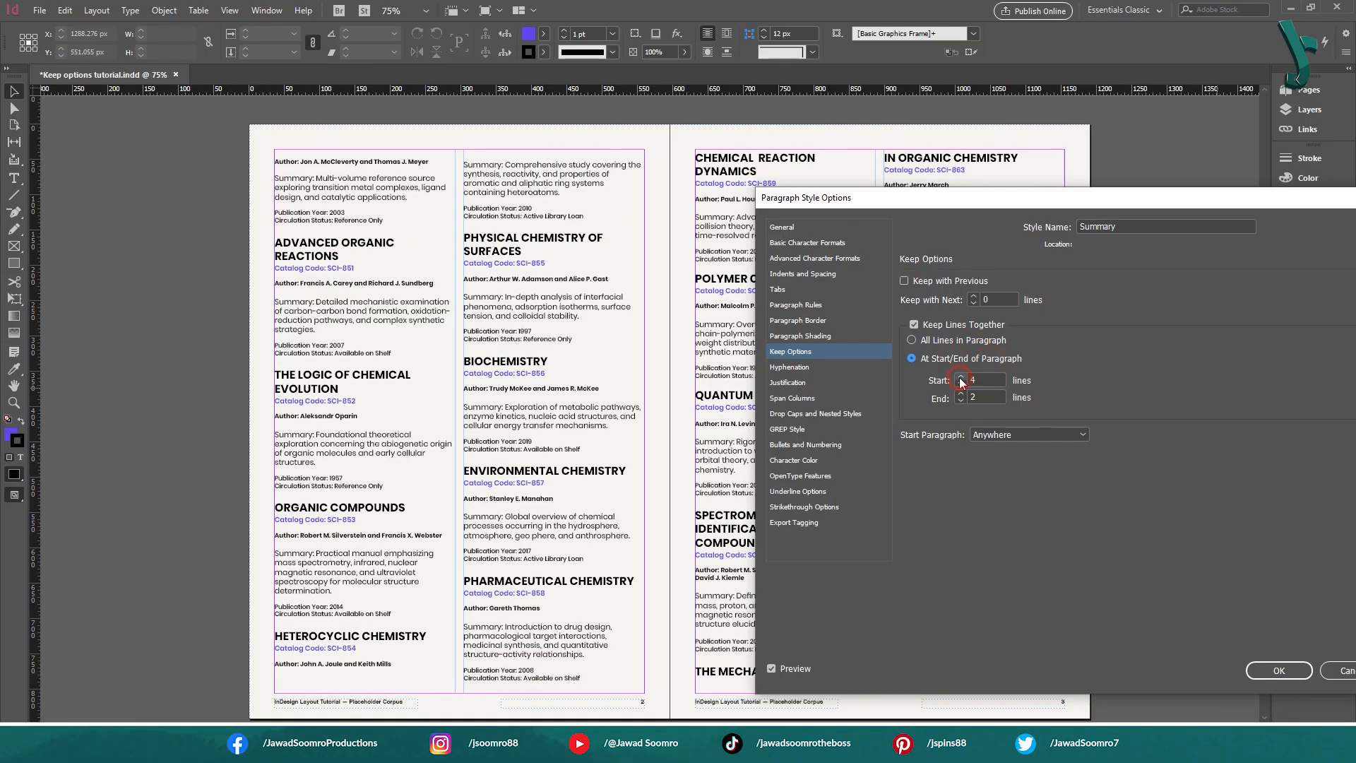
click(961, 378)
click(961, 378)
click(961, 378)
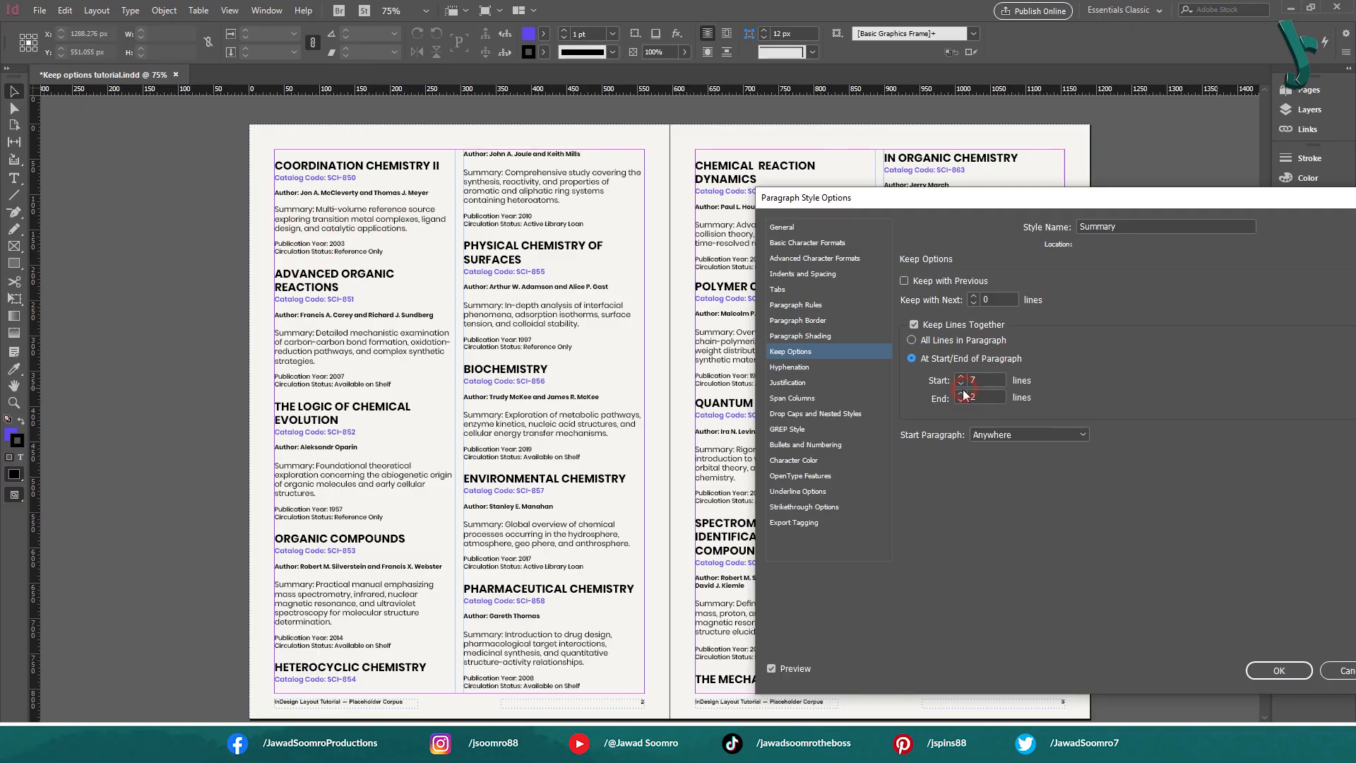
Try other Start and End line counts for the Summary style, ending with Start at 3 and End at 2 lines
click(961, 393)
click(961, 392)
click(961, 395)
click(962, 396)
click(962, 400)
click(962, 401)
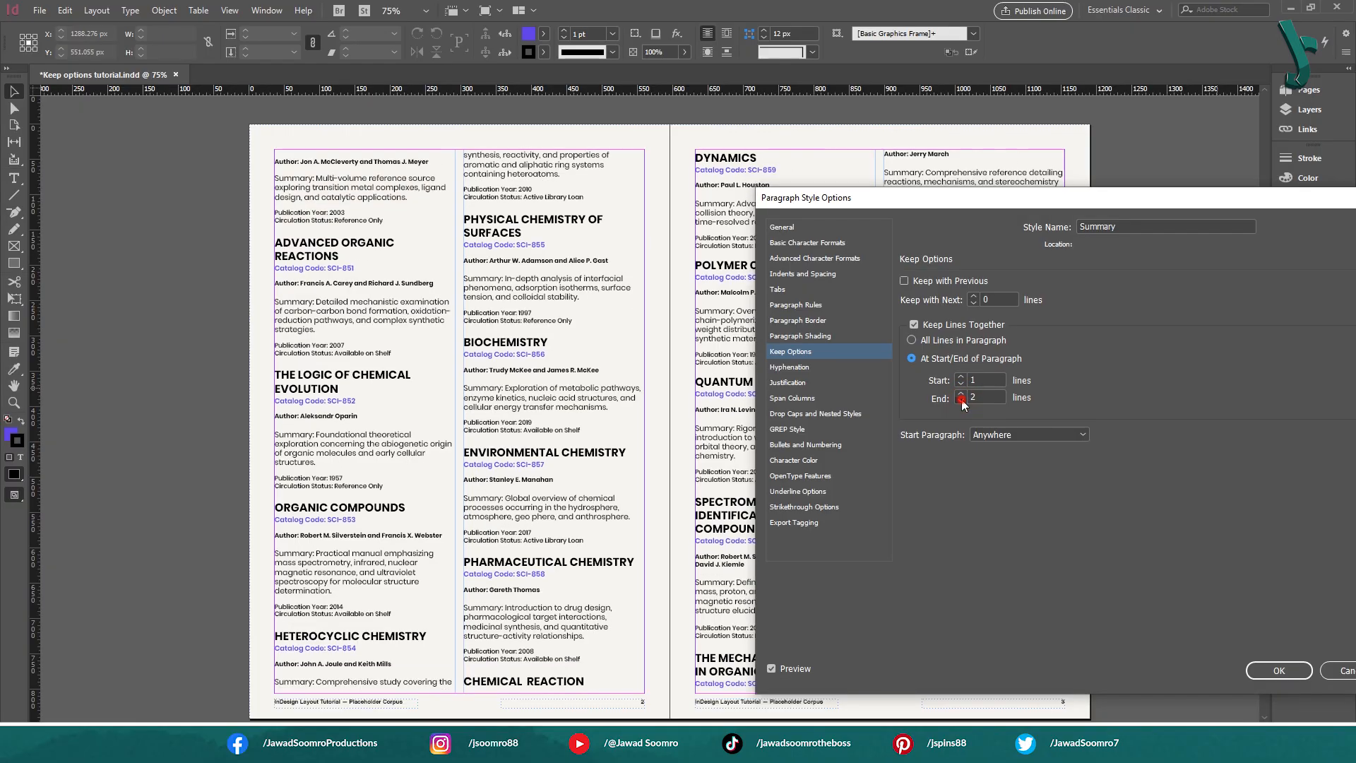
click(962, 401)
click(961, 393)
click(961, 377)
click(961, 378)
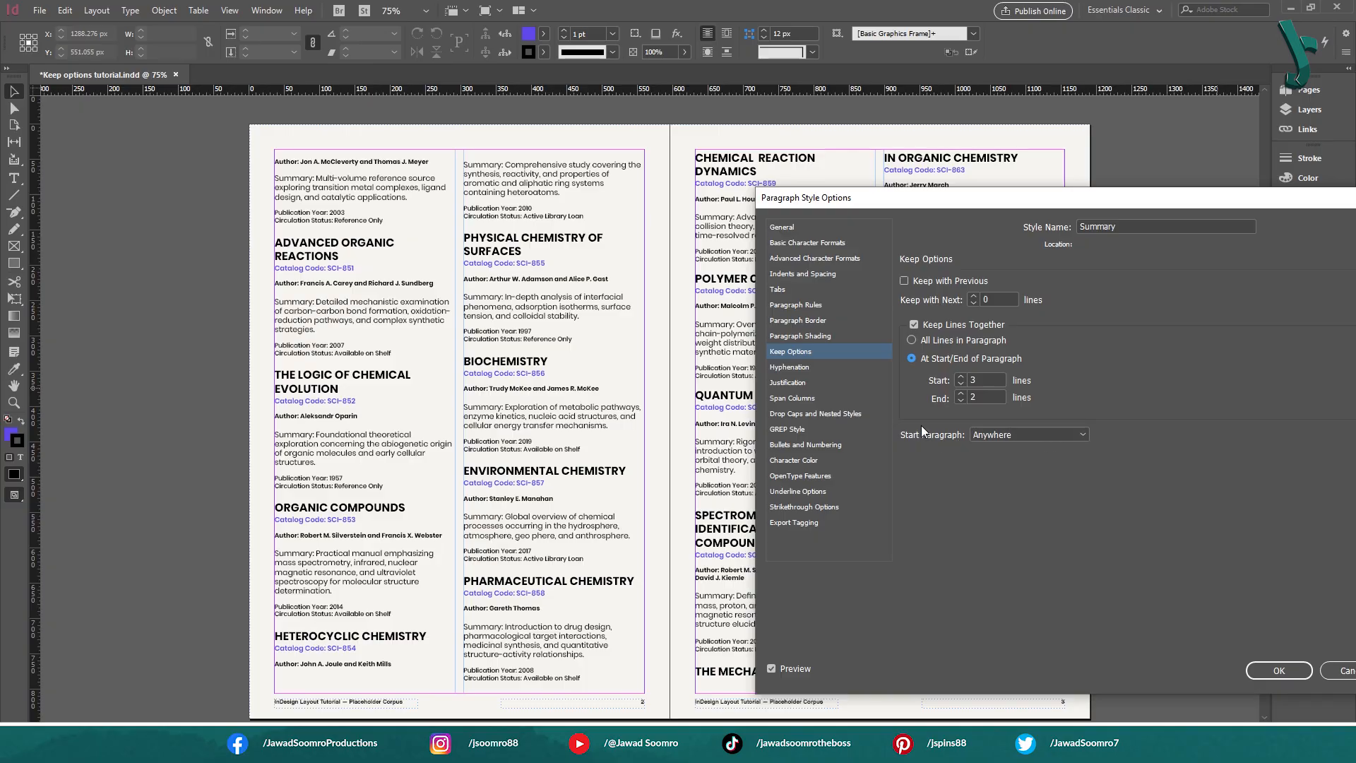
Preview the Summary style's Start Paragraph options from In Next Column and In Next Frame through On Next Even Page
click(989, 434)
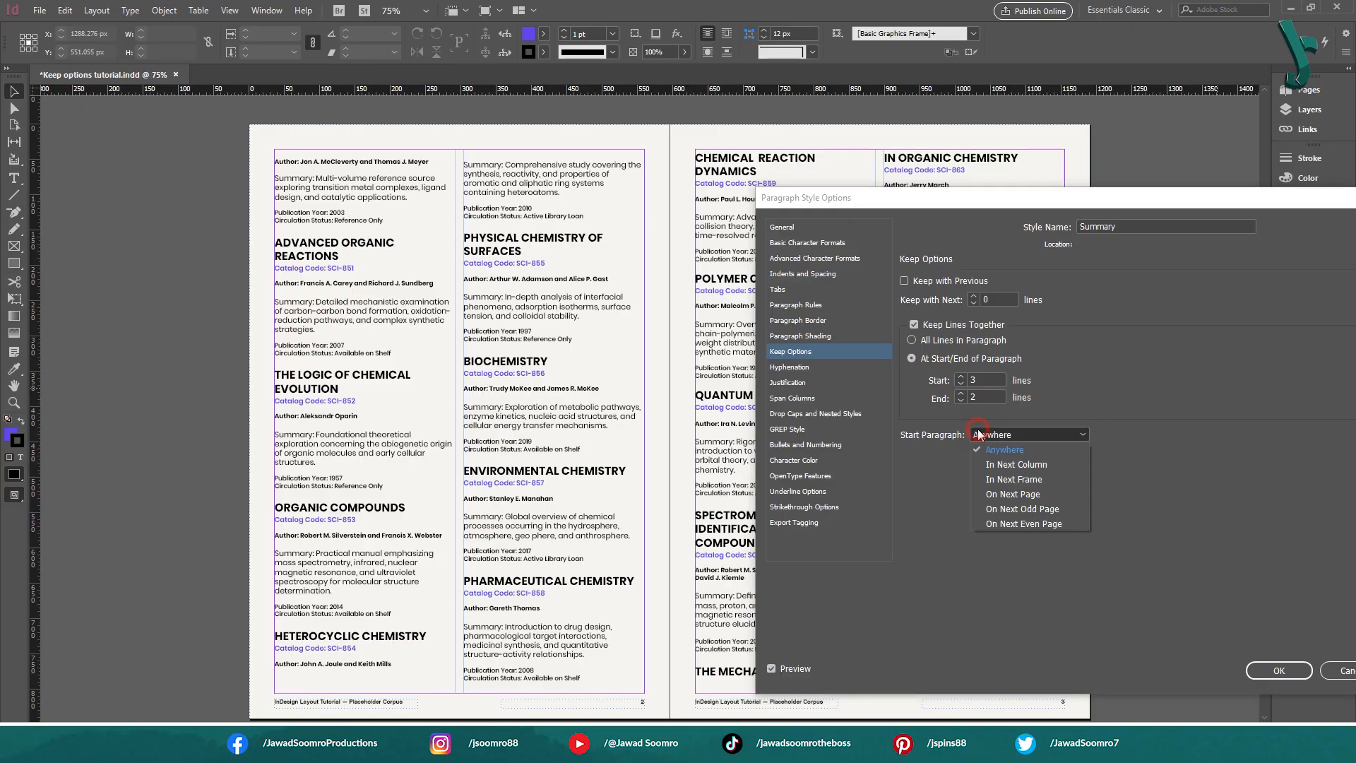
click(1024, 464)
click(1030, 435)
click(1034, 480)
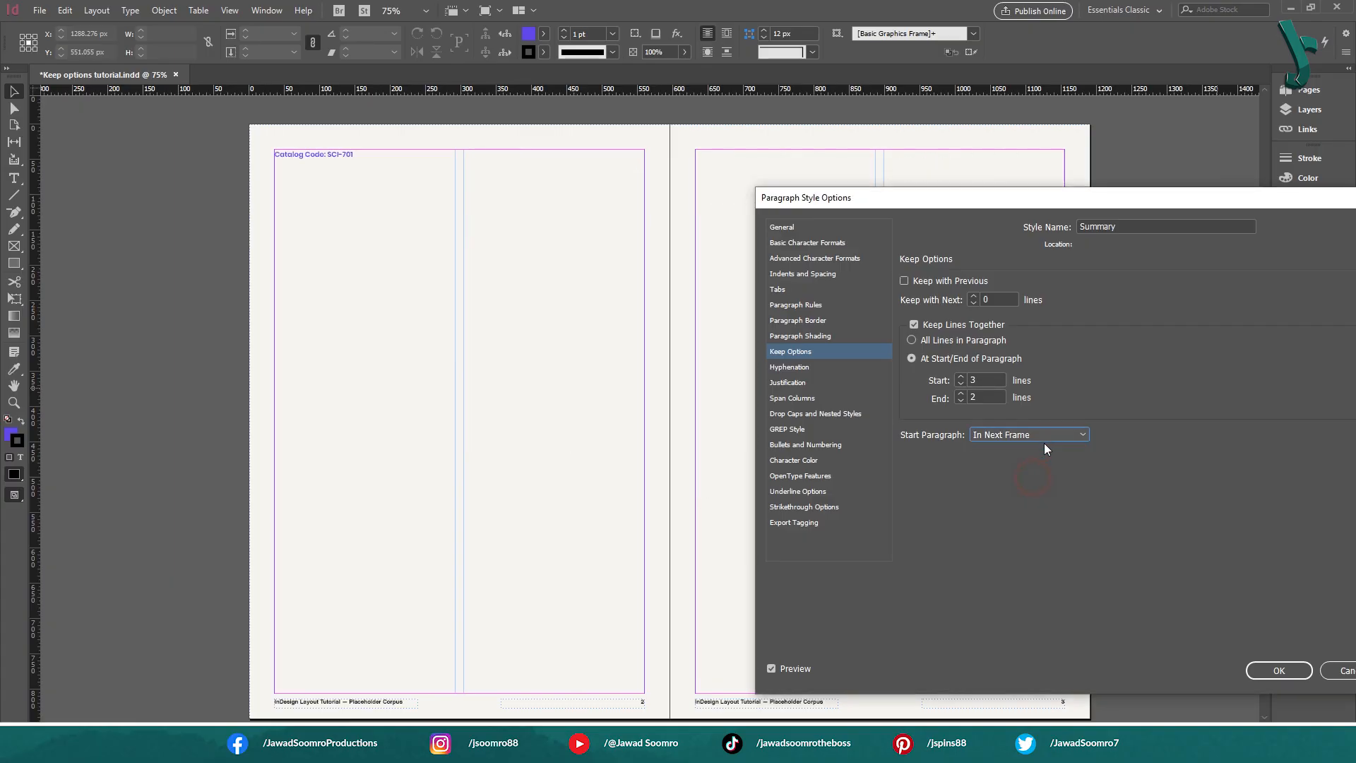
click(1044, 435)
click(1046, 493)
click(1046, 438)
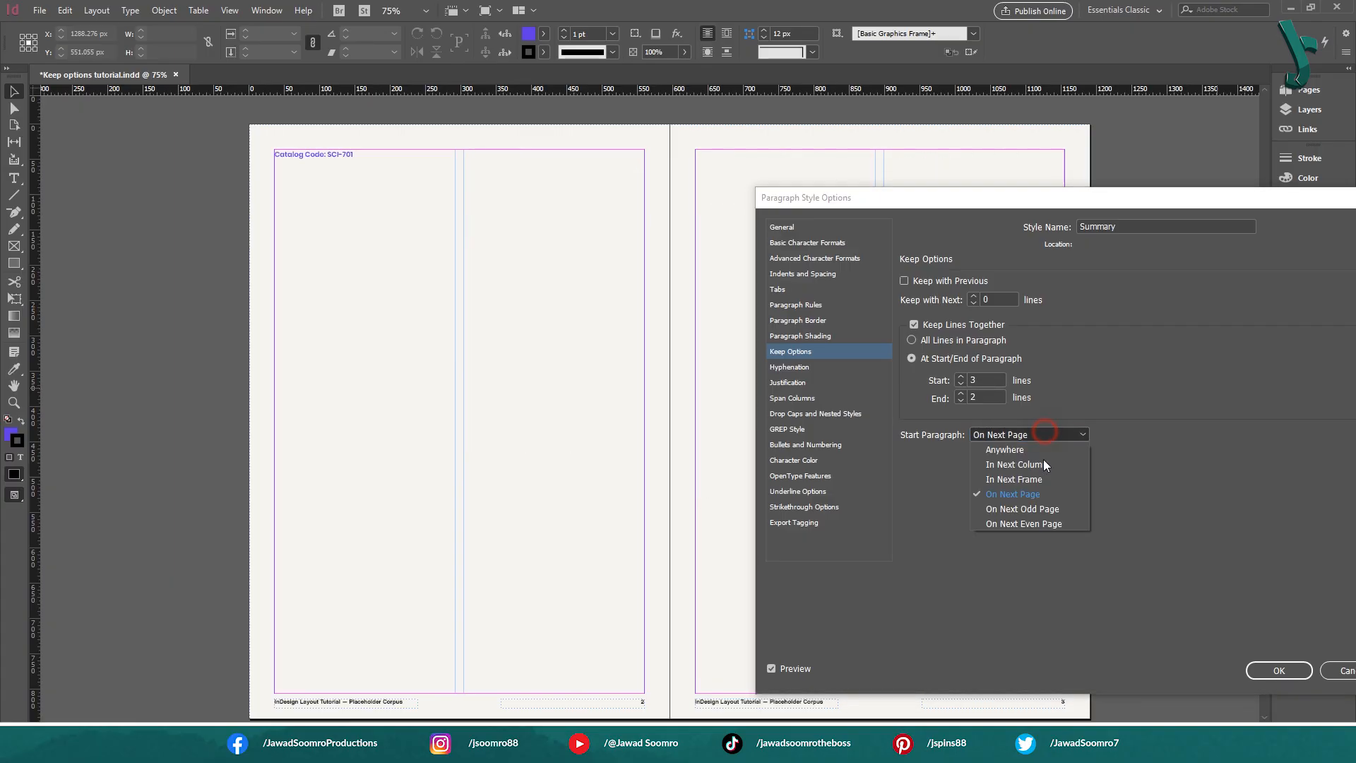
click(1050, 509)
click(1053, 434)
click(1041, 524)
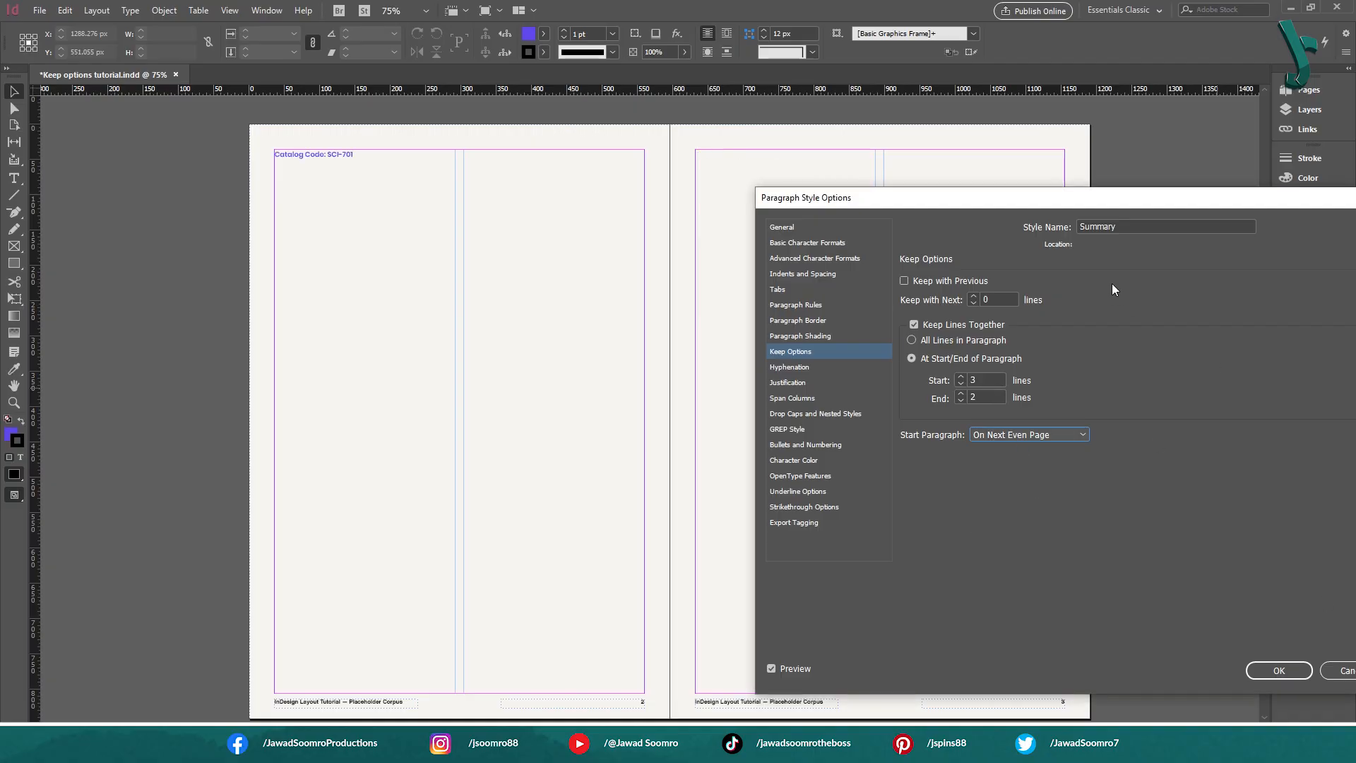
drag(1087, 200, 782, 316)
click(726, 549)
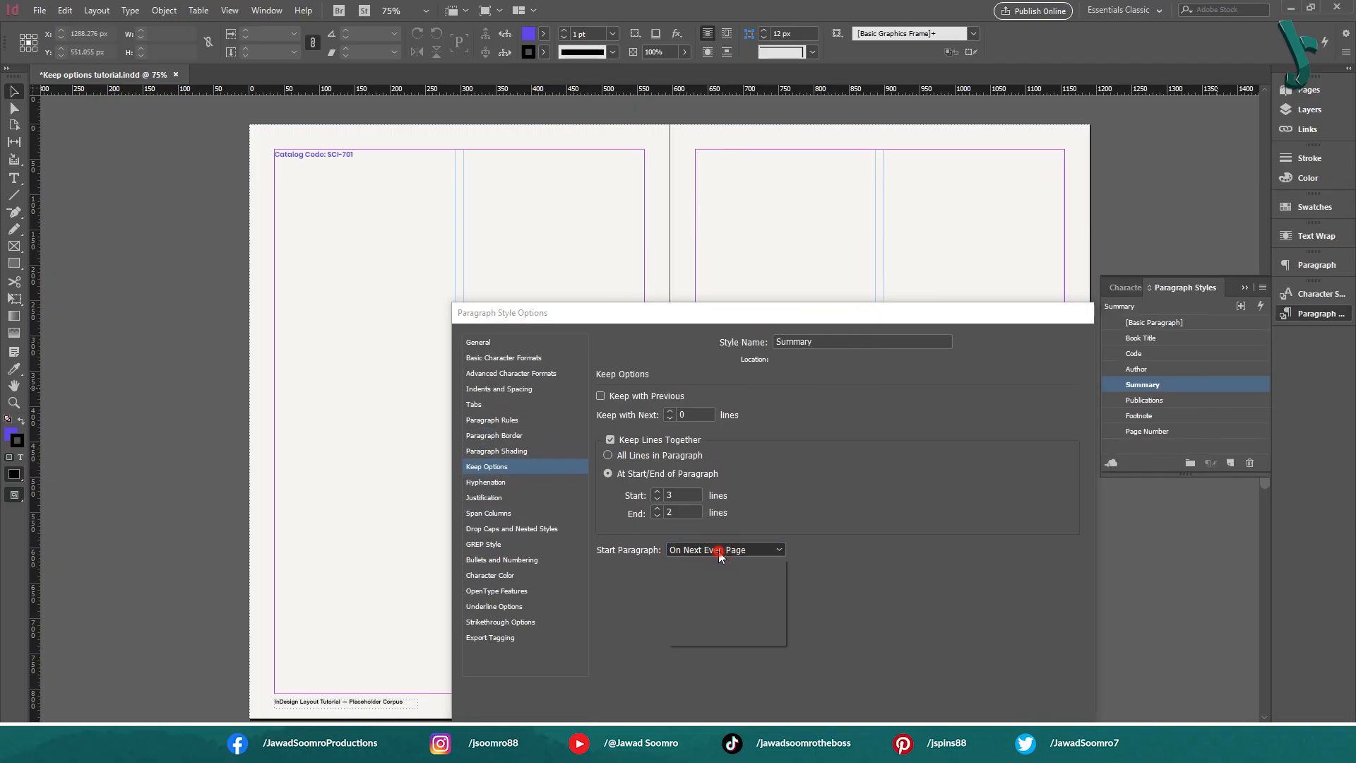
click(753, 617)
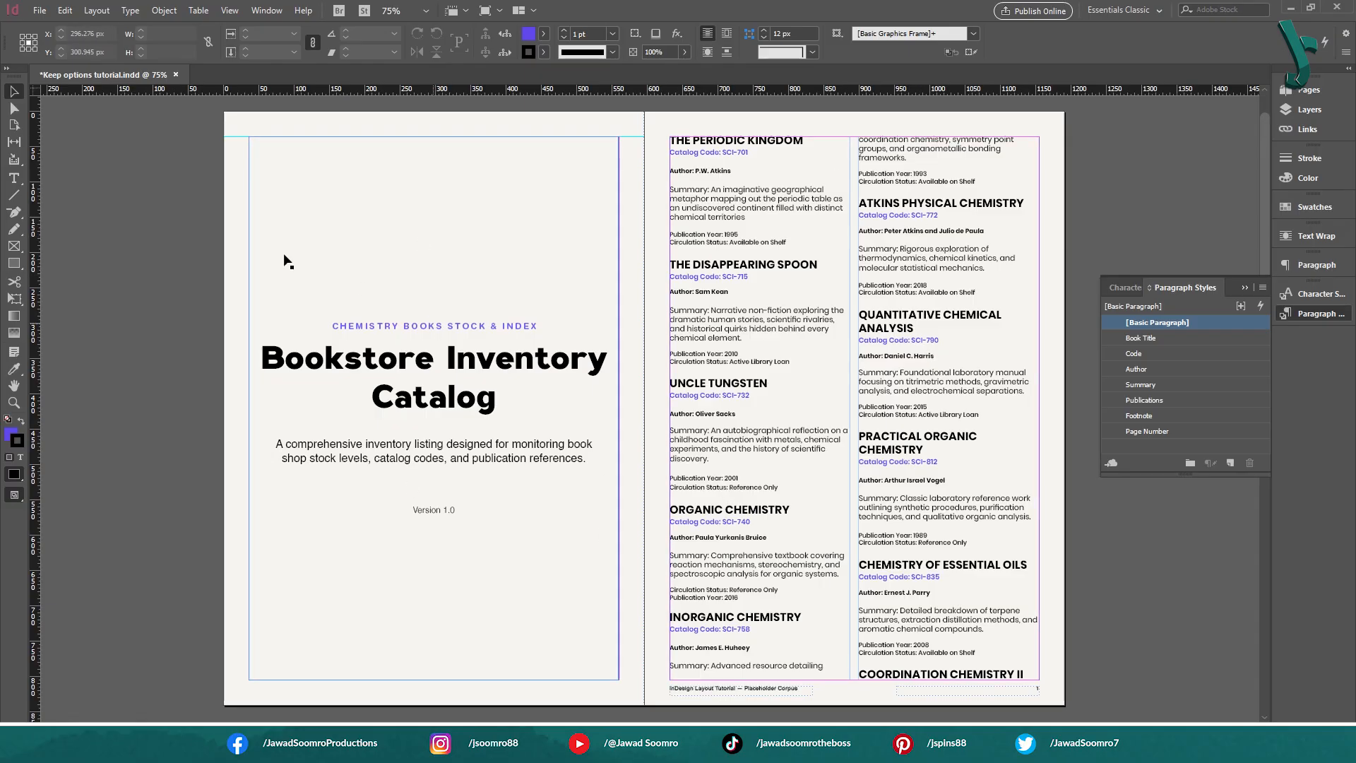
Examine how the Coordination Chemistry II title at the end of page 1 relates to its catalog code on the next page
click(1167, 338)
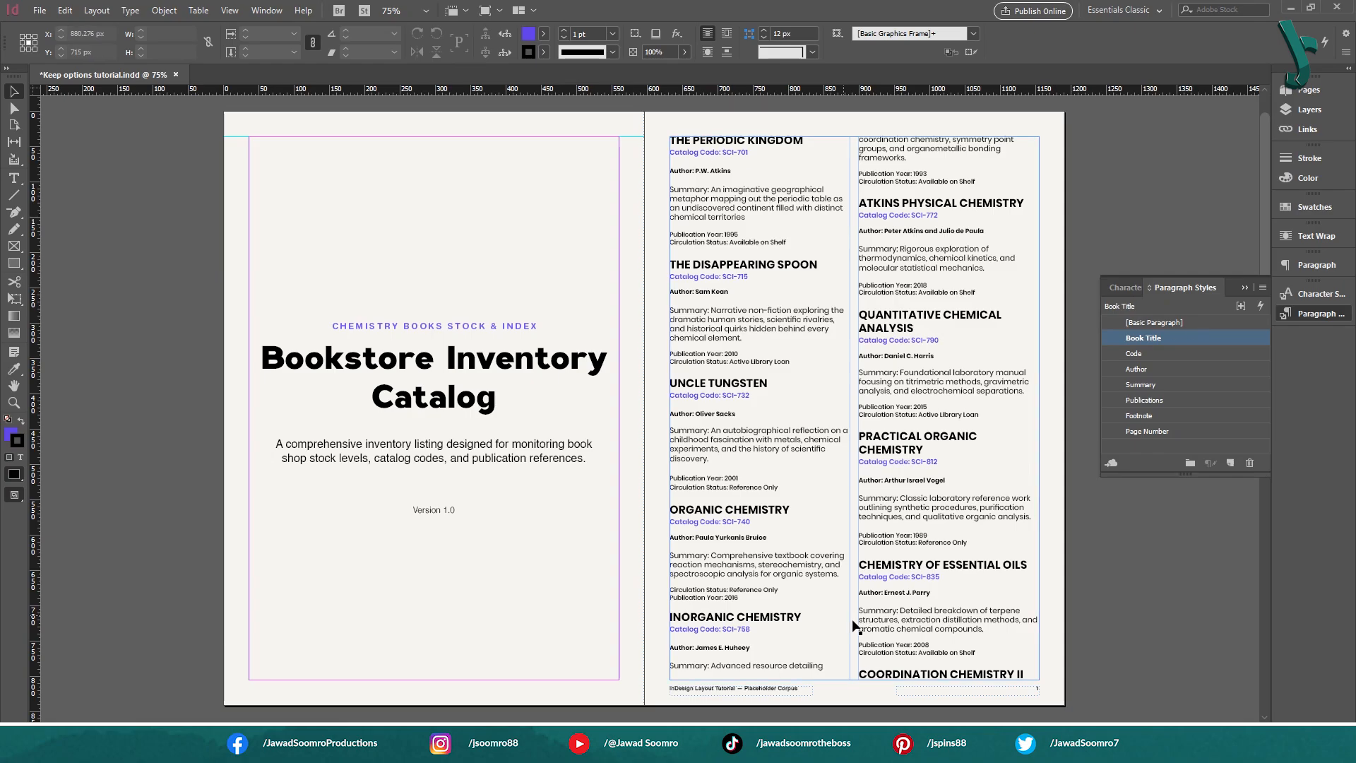
double_click(944, 625)
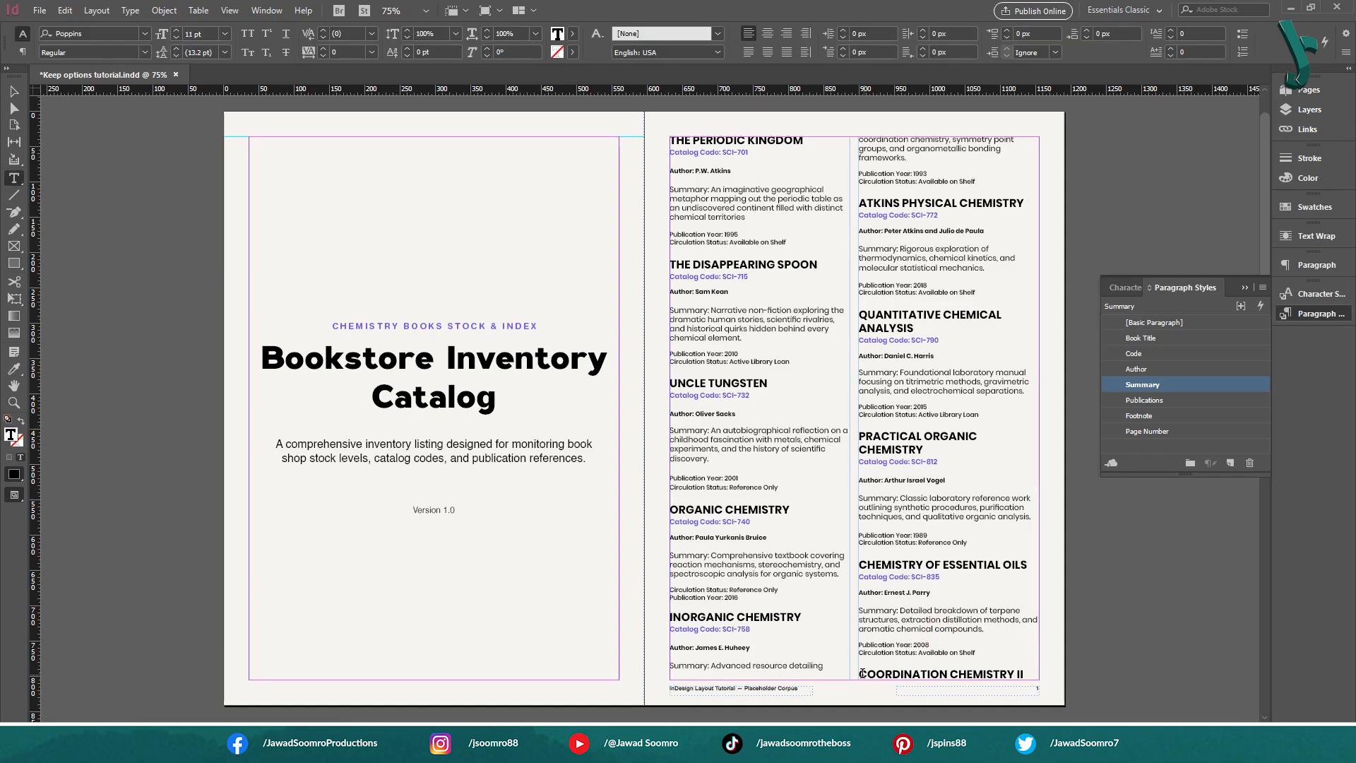
drag(863, 674, 997, 674)
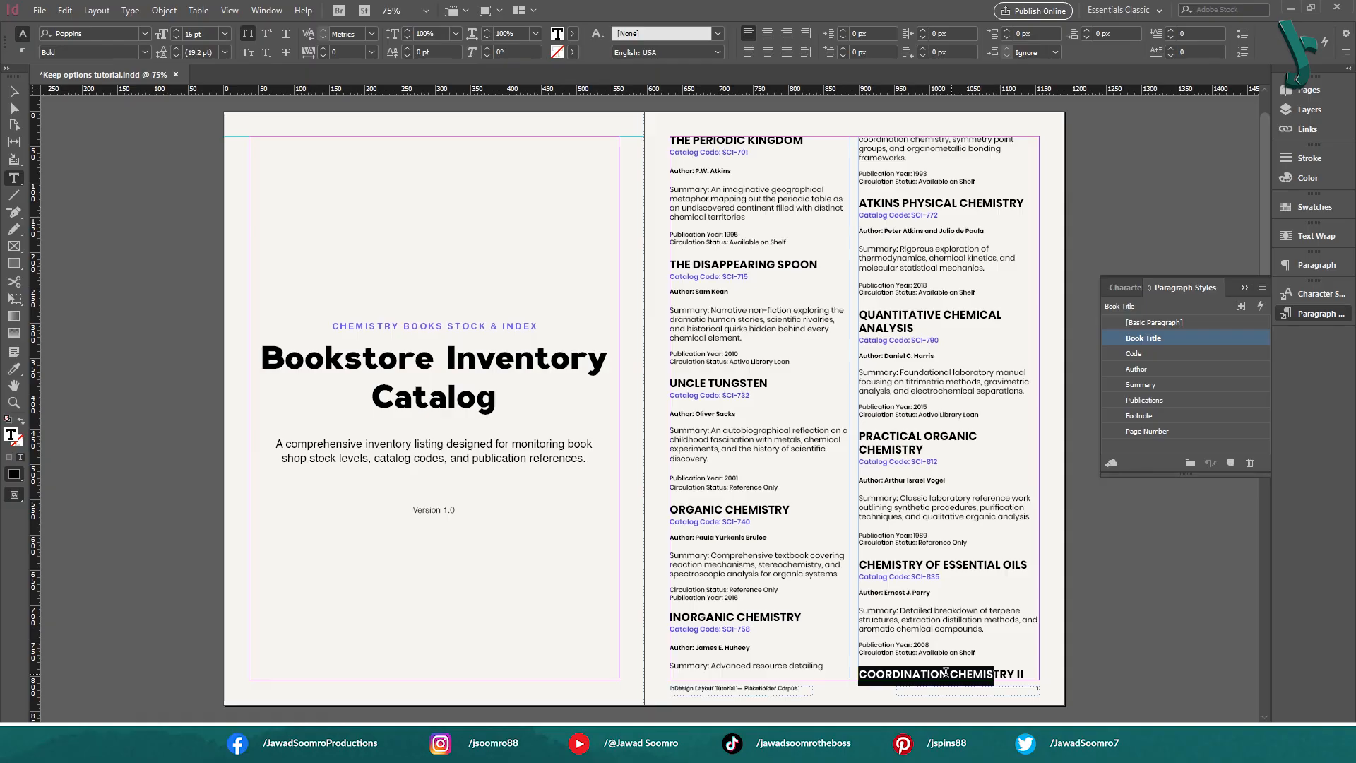
scroll(460, 494, down, 5)
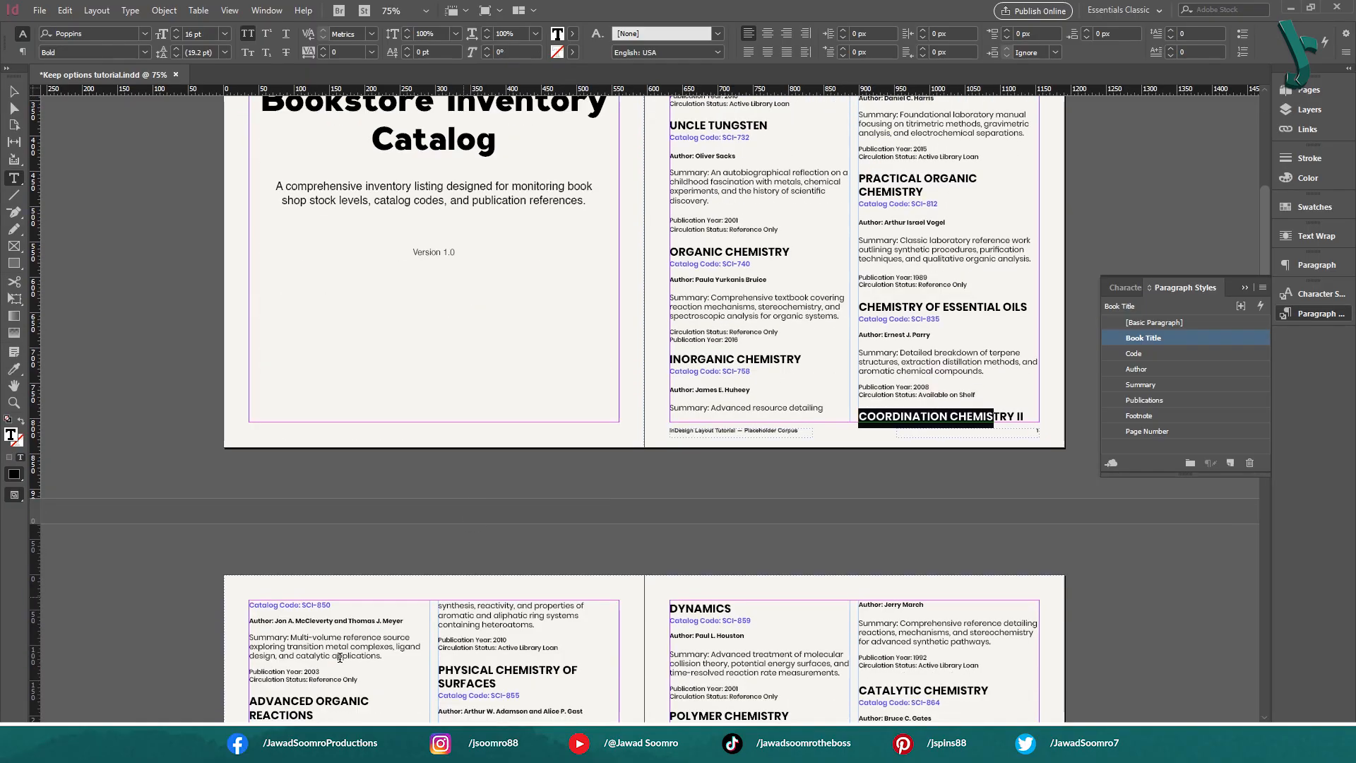
drag(343, 608, 236, 612)
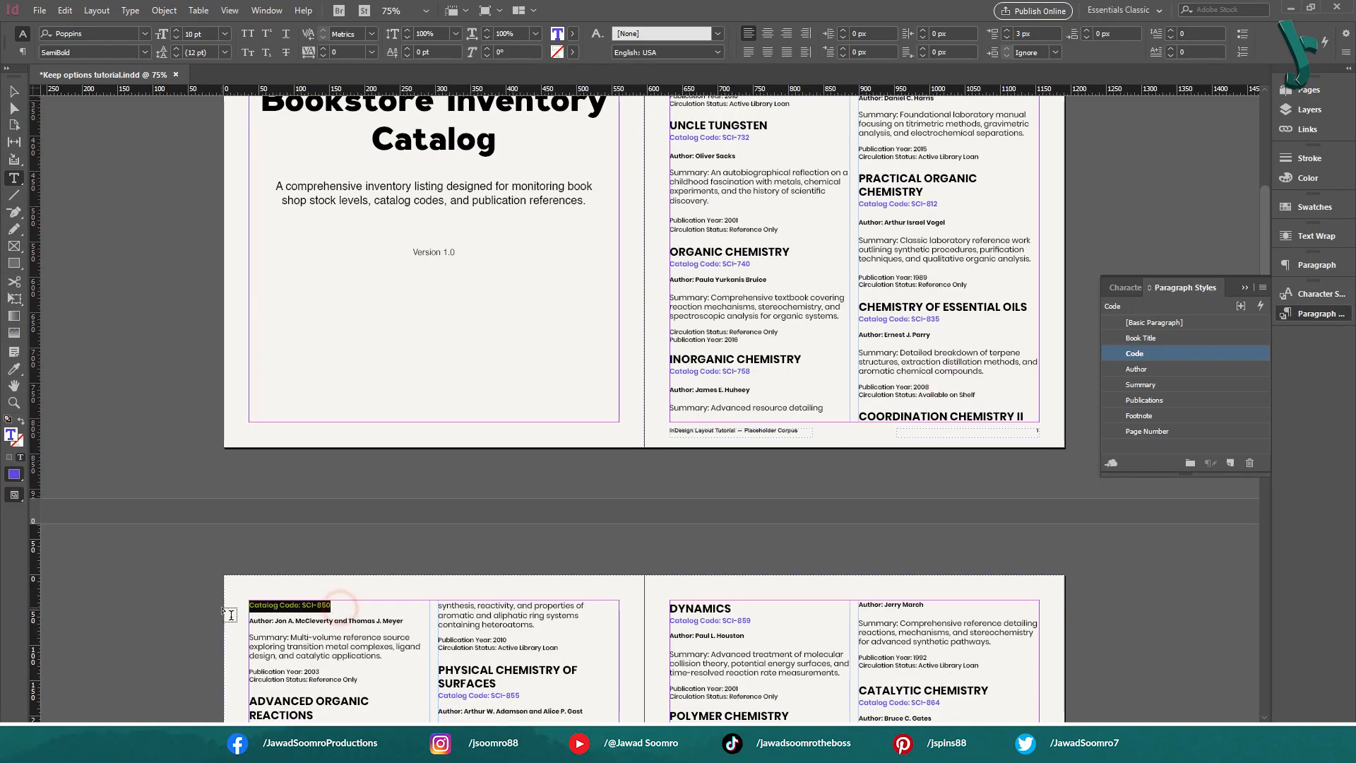
double_click(933, 418)
drag(1023, 417, 875, 415)
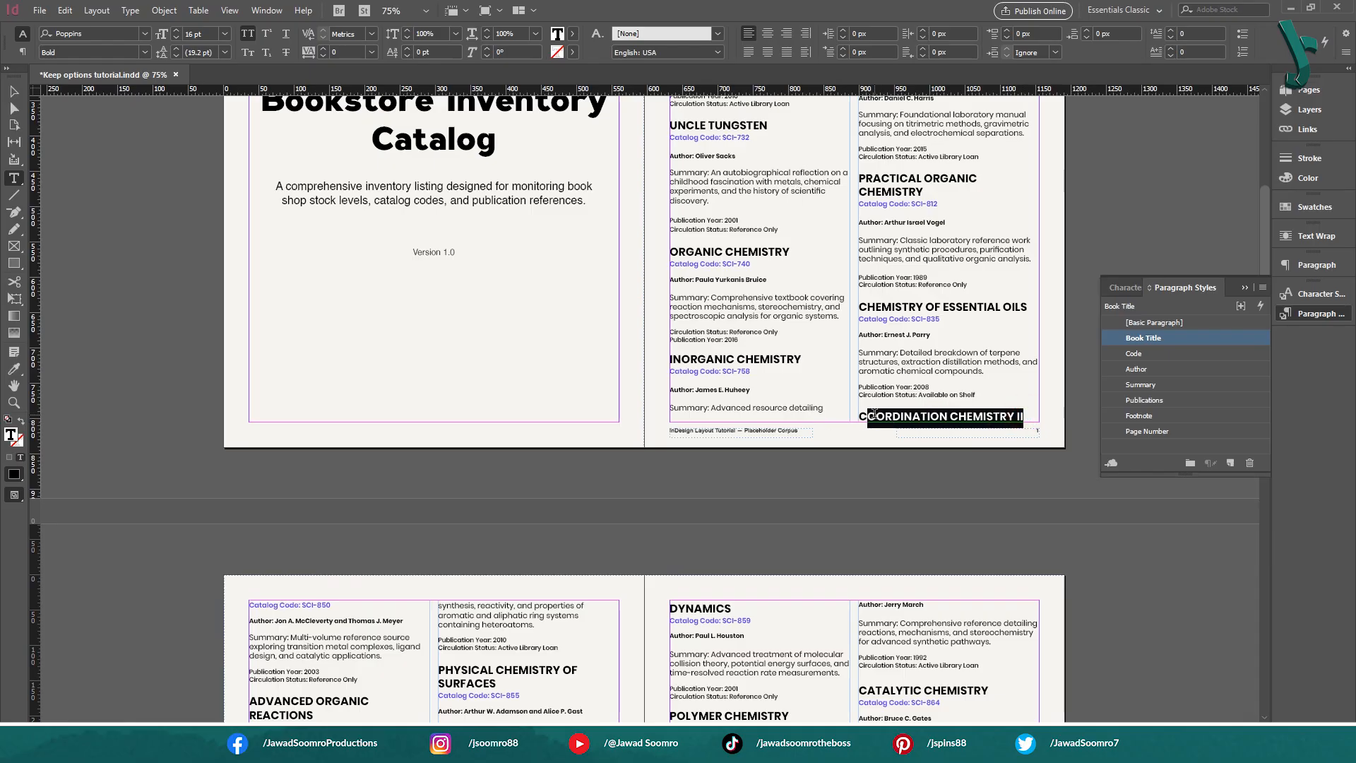
key(Escape)
Set Keep with Next to 5 lines in the Book Title style's Keep Options, comparing the layout with preview off and on
right_click(1172, 339)
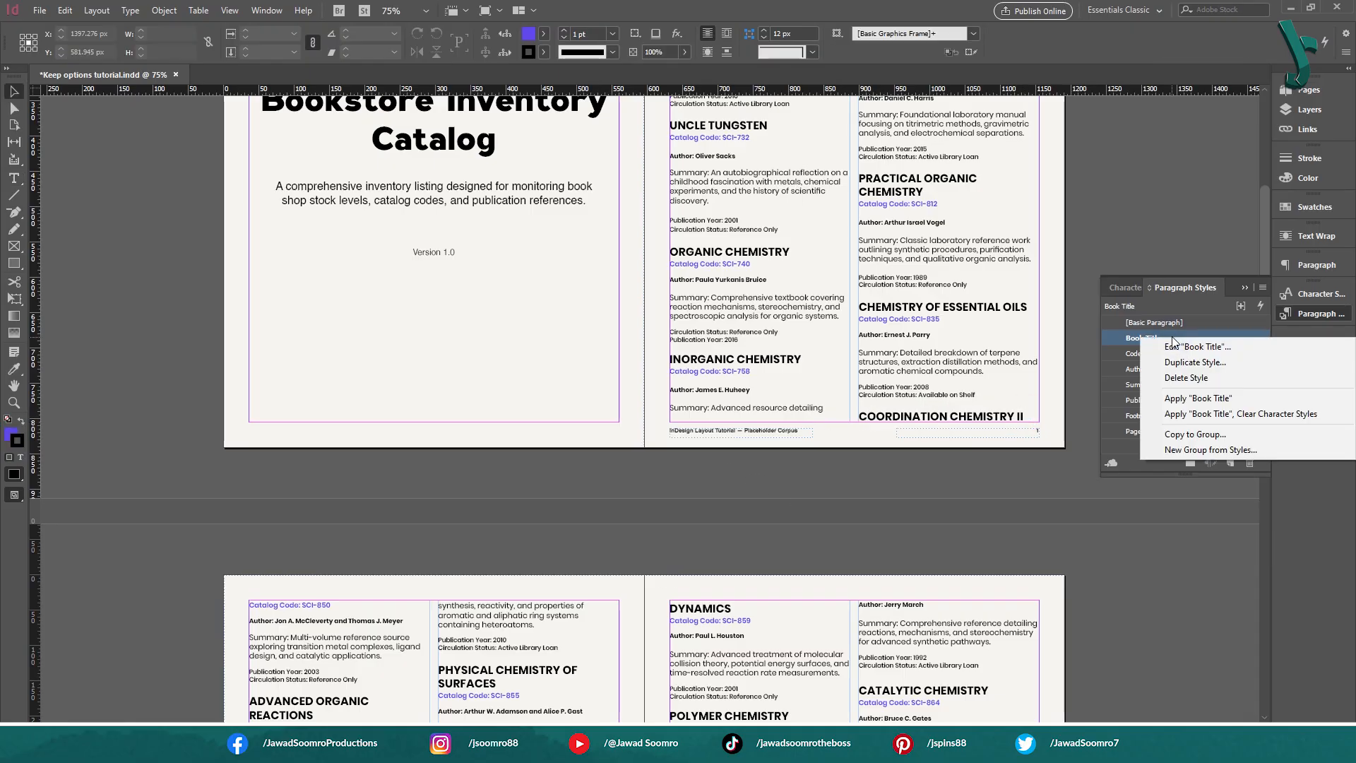
click(1174, 345)
drag(875, 225, 282, 70)
click(83, 219)
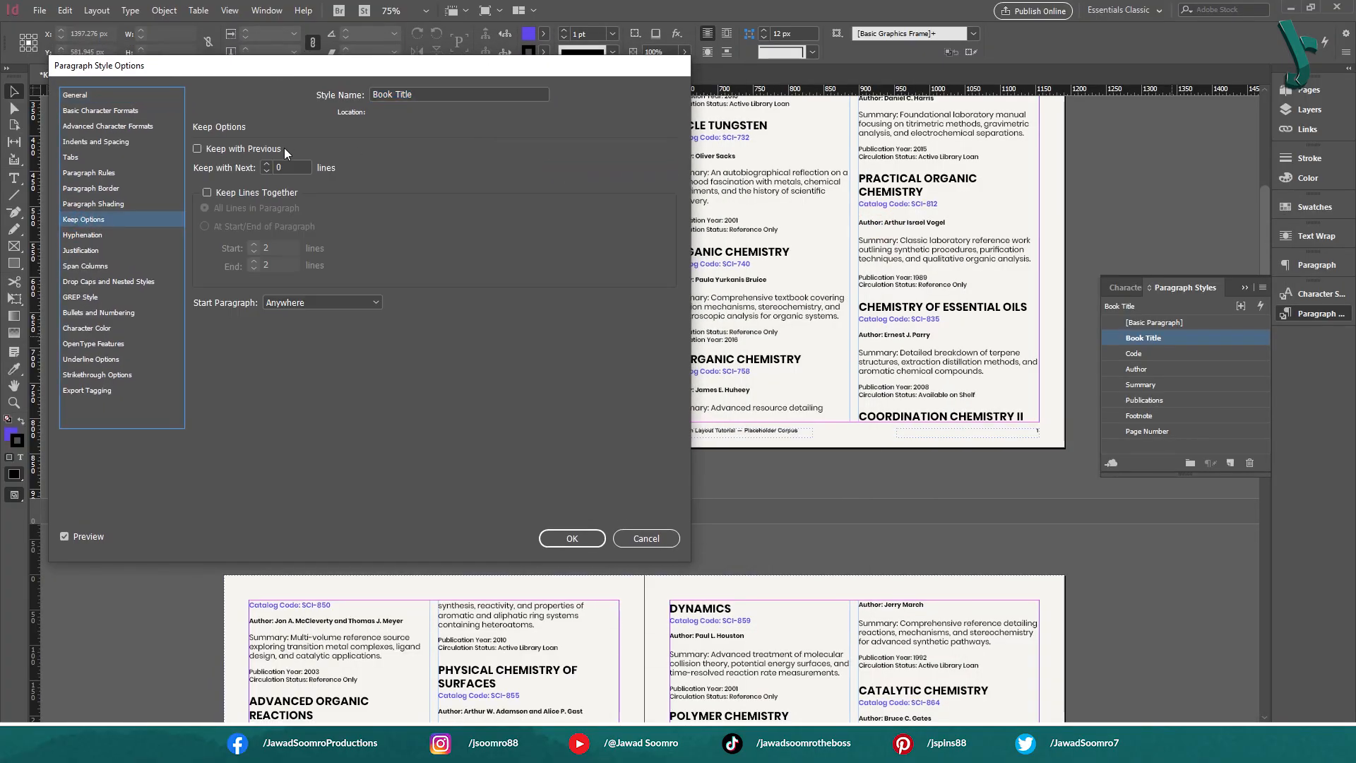
click(266, 164)
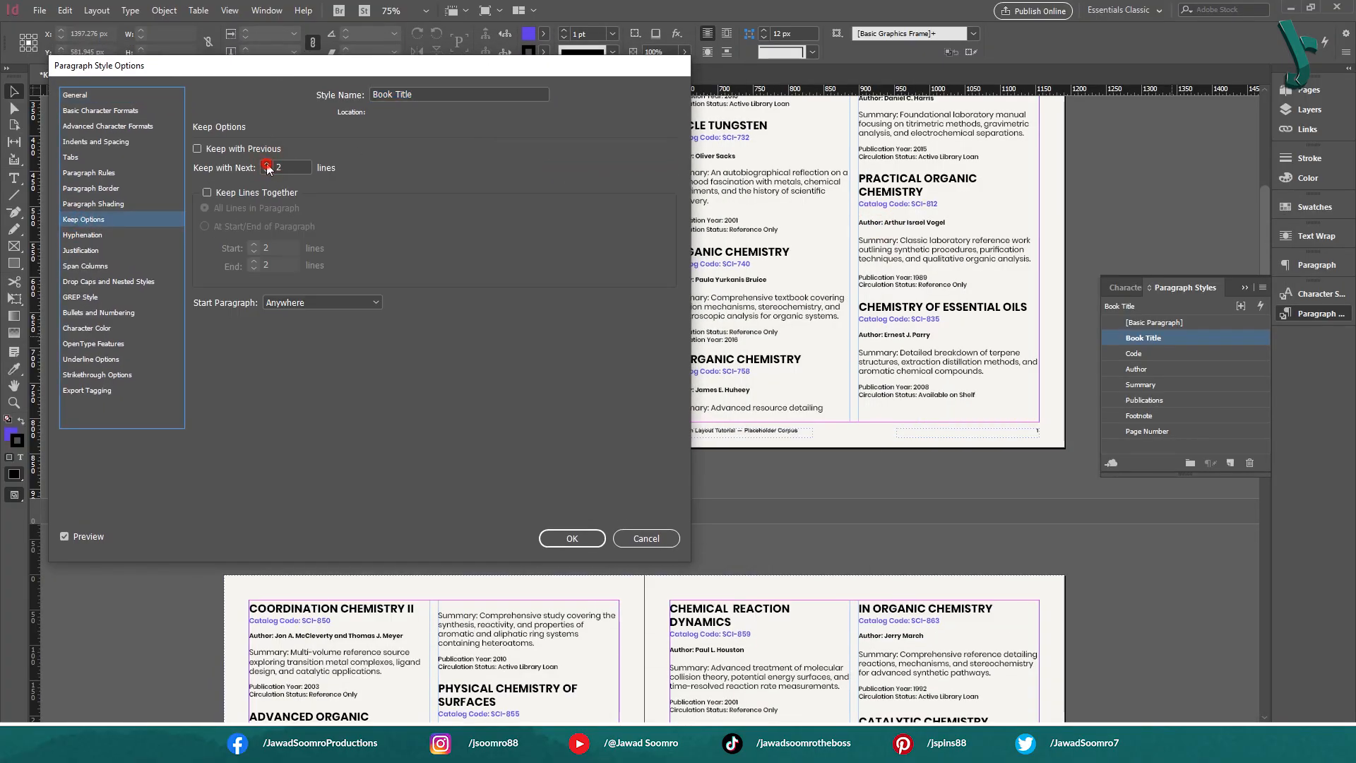
click(267, 165)
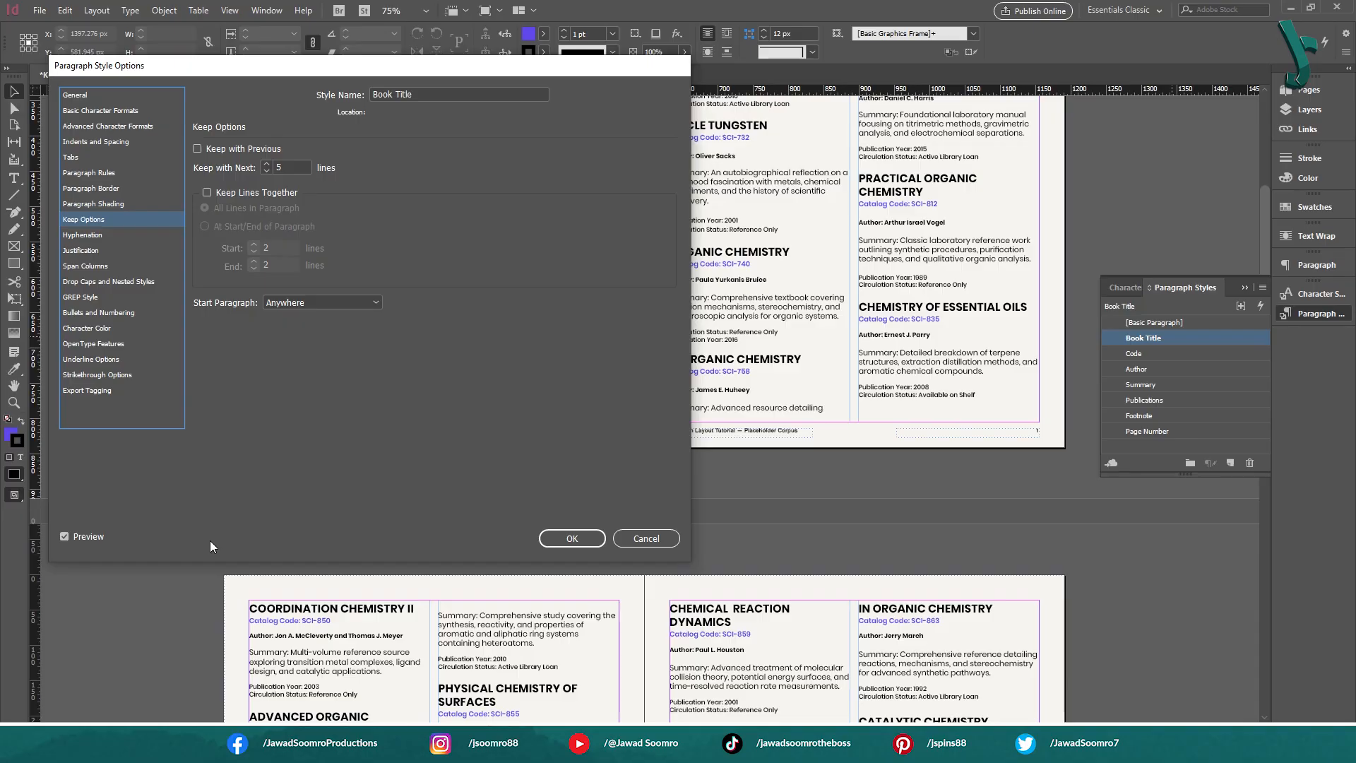
click(82, 538)
click(82, 538)
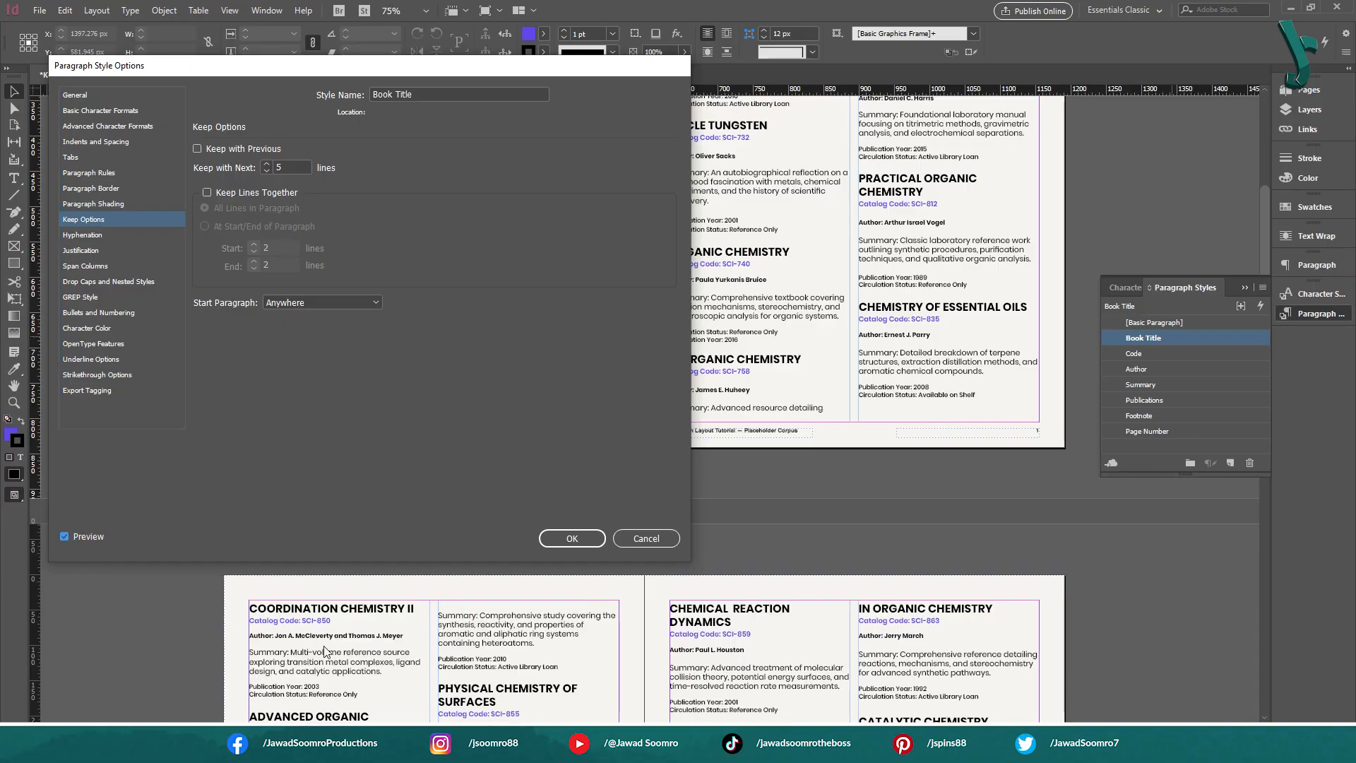
click(588, 538)
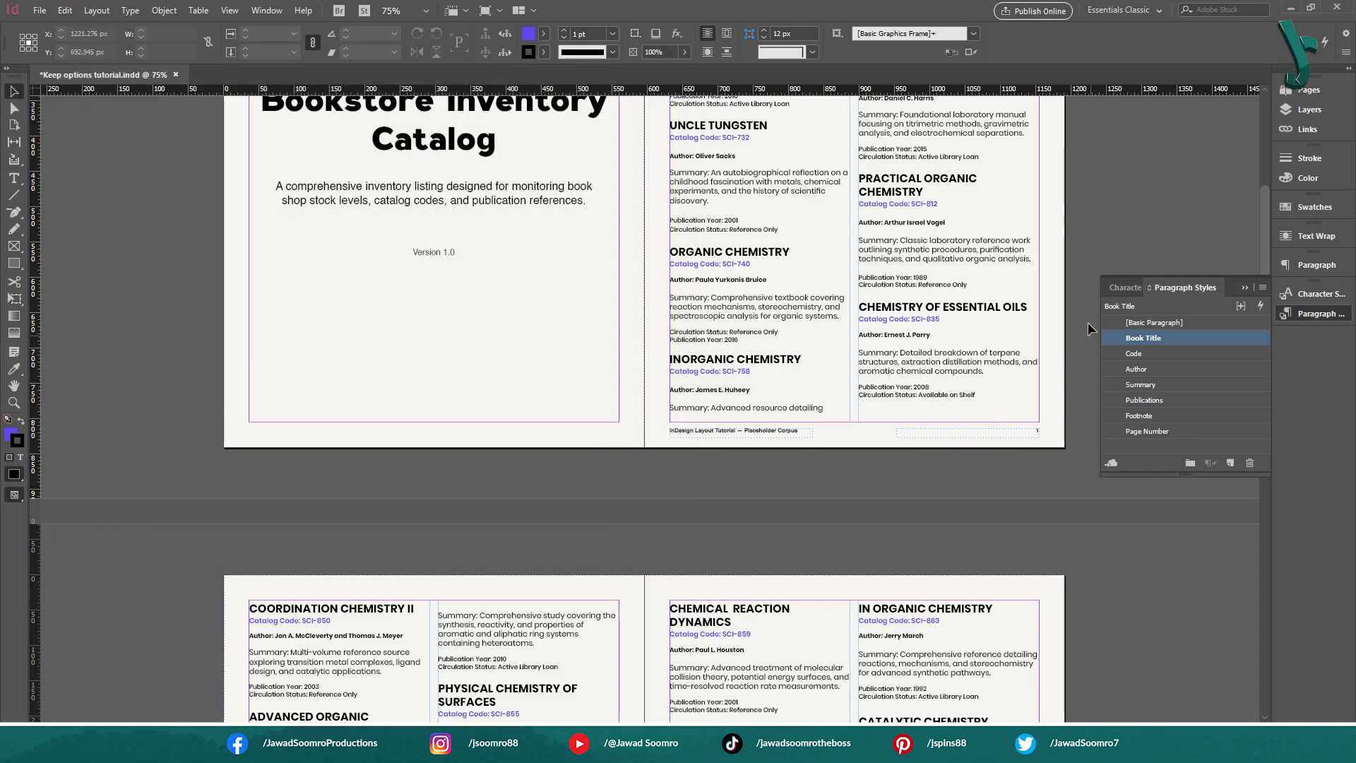
Examine how the Heterocyclic Chemistry title, catalog code, author and summary are distributed across the two columns on page 2
scroll(796, 498, down, 8)
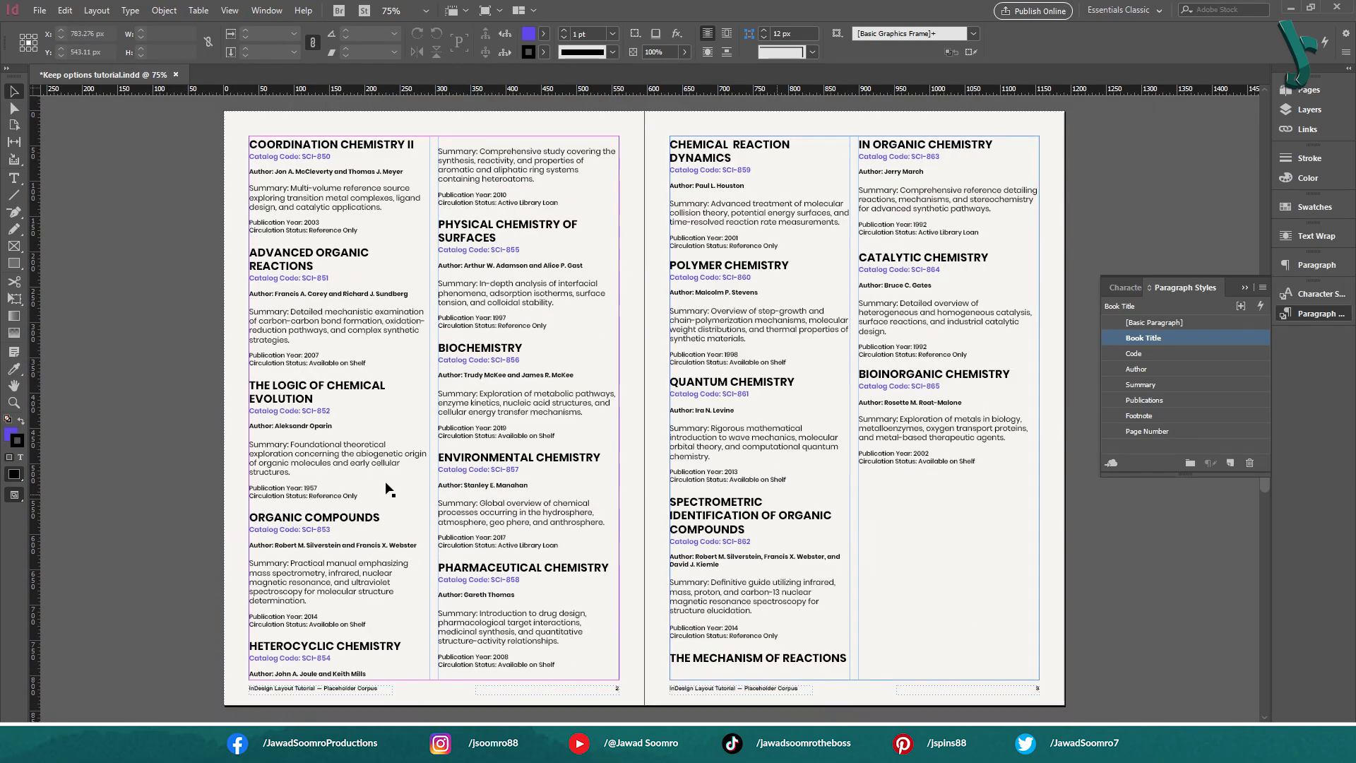
double_click(295, 647)
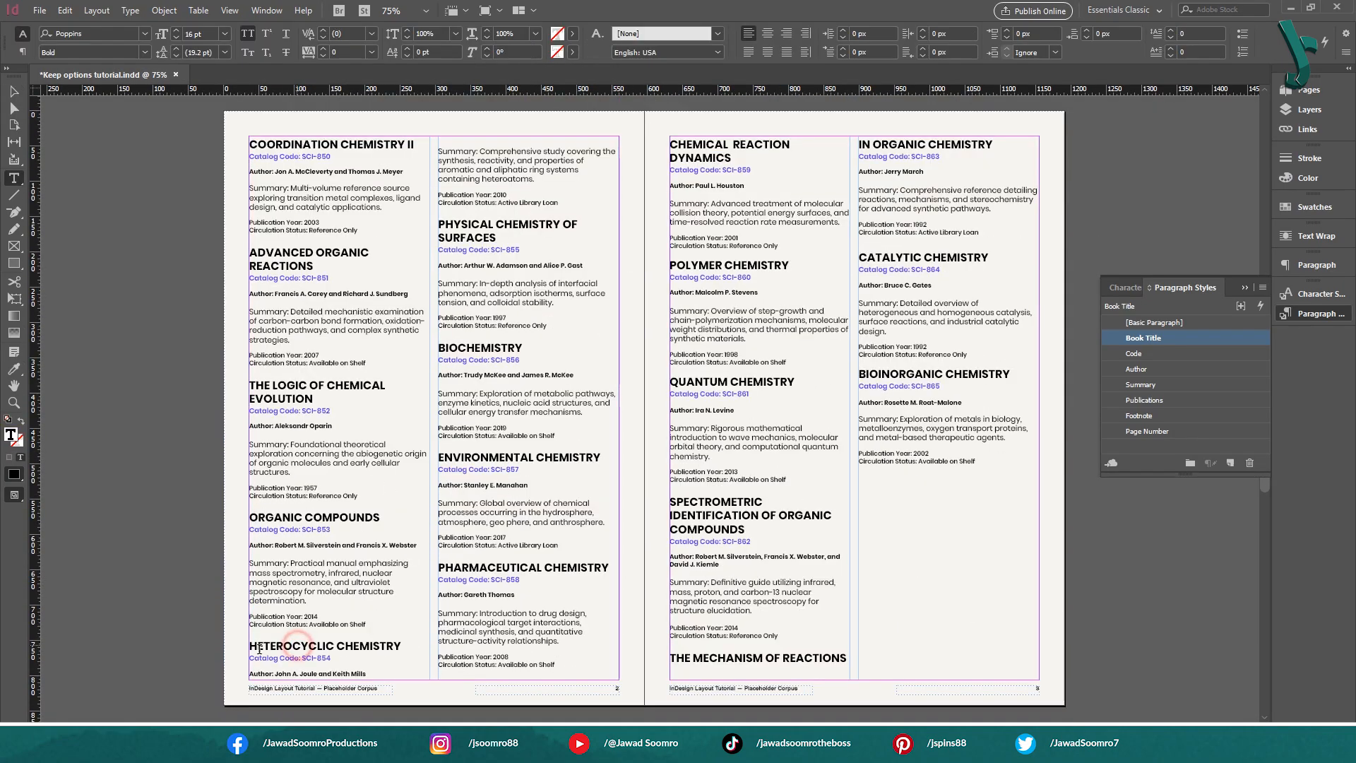
click(373, 669)
drag(383, 648, 247, 647)
click(377, 672)
drag(336, 659, 240, 656)
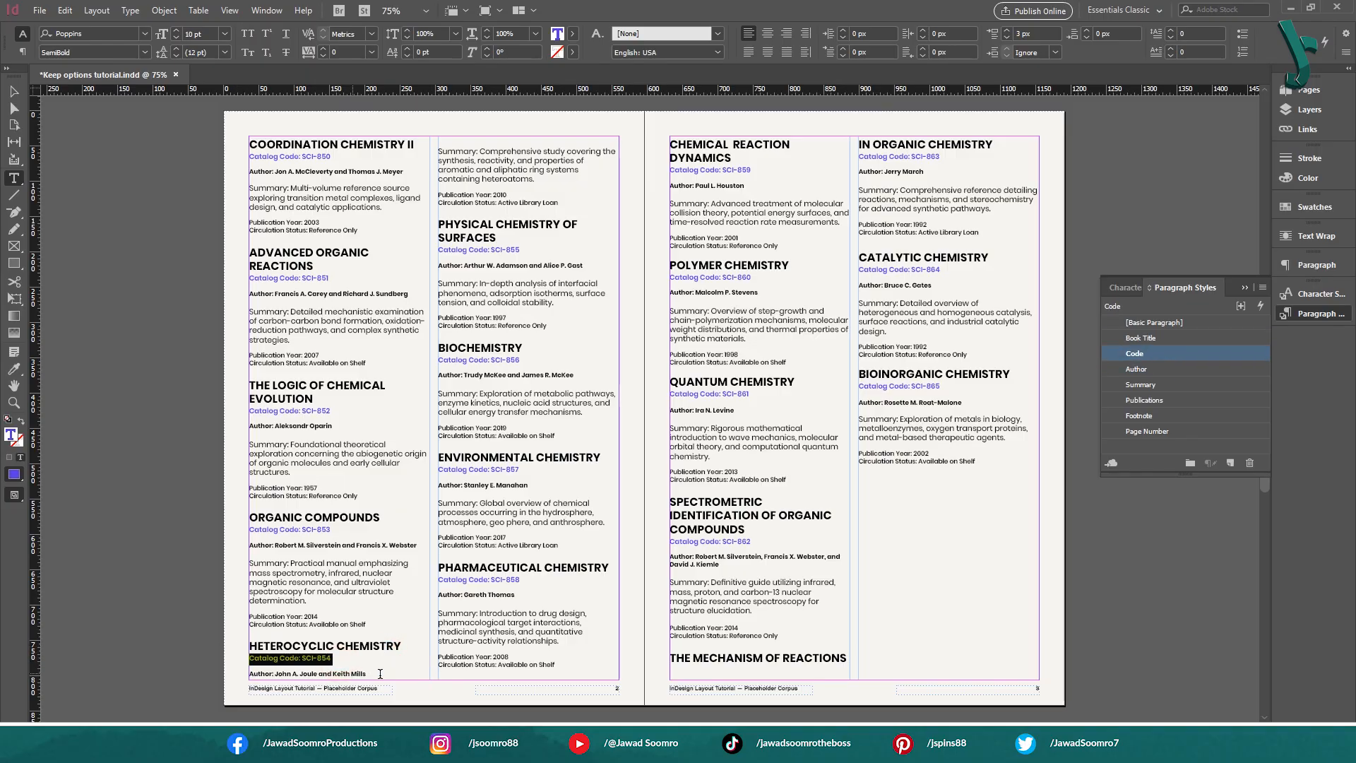
drag(381, 674, 201, 671)
click(544, 187)
drag(543, 184, 439, 150)
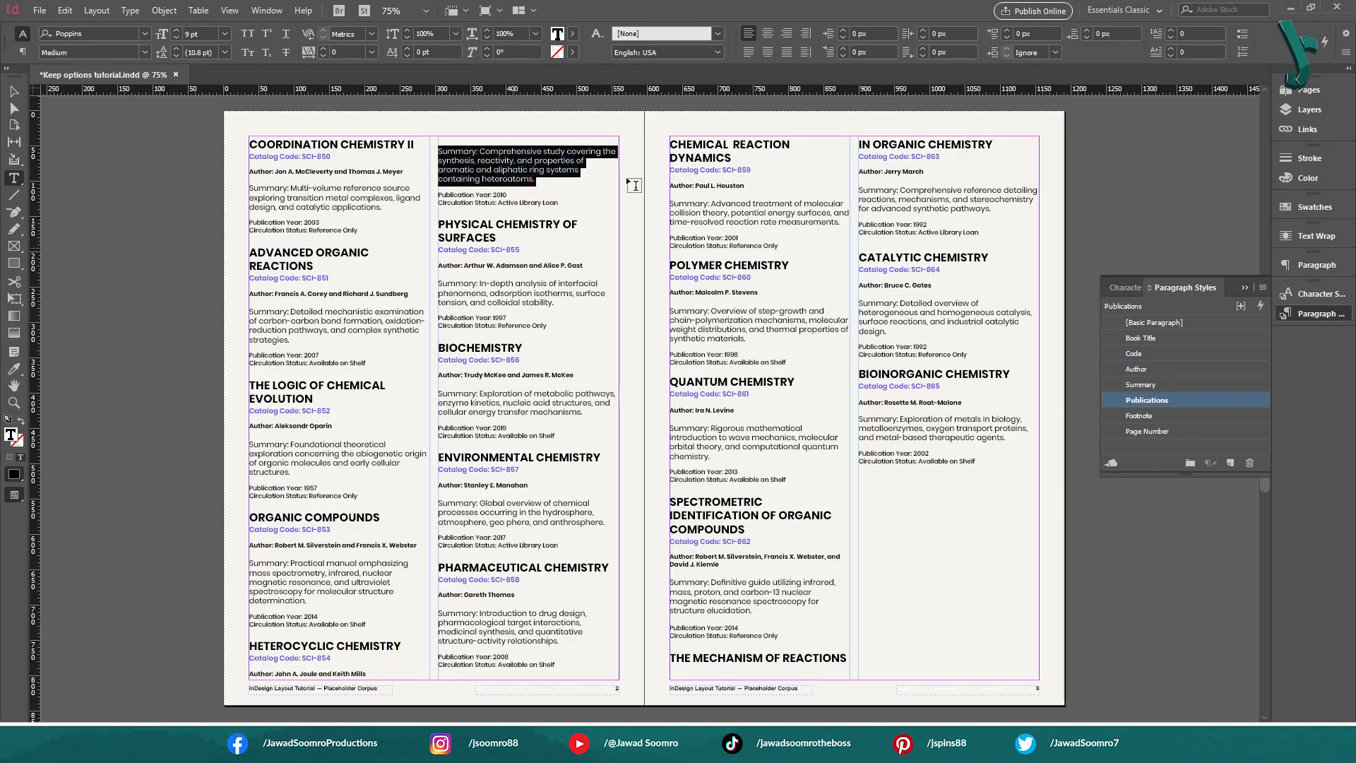
key(Escape)
Enable Keep with Previous and set Keep with Next to 1 line for the Author paragraph style
double_click(1160, 369)
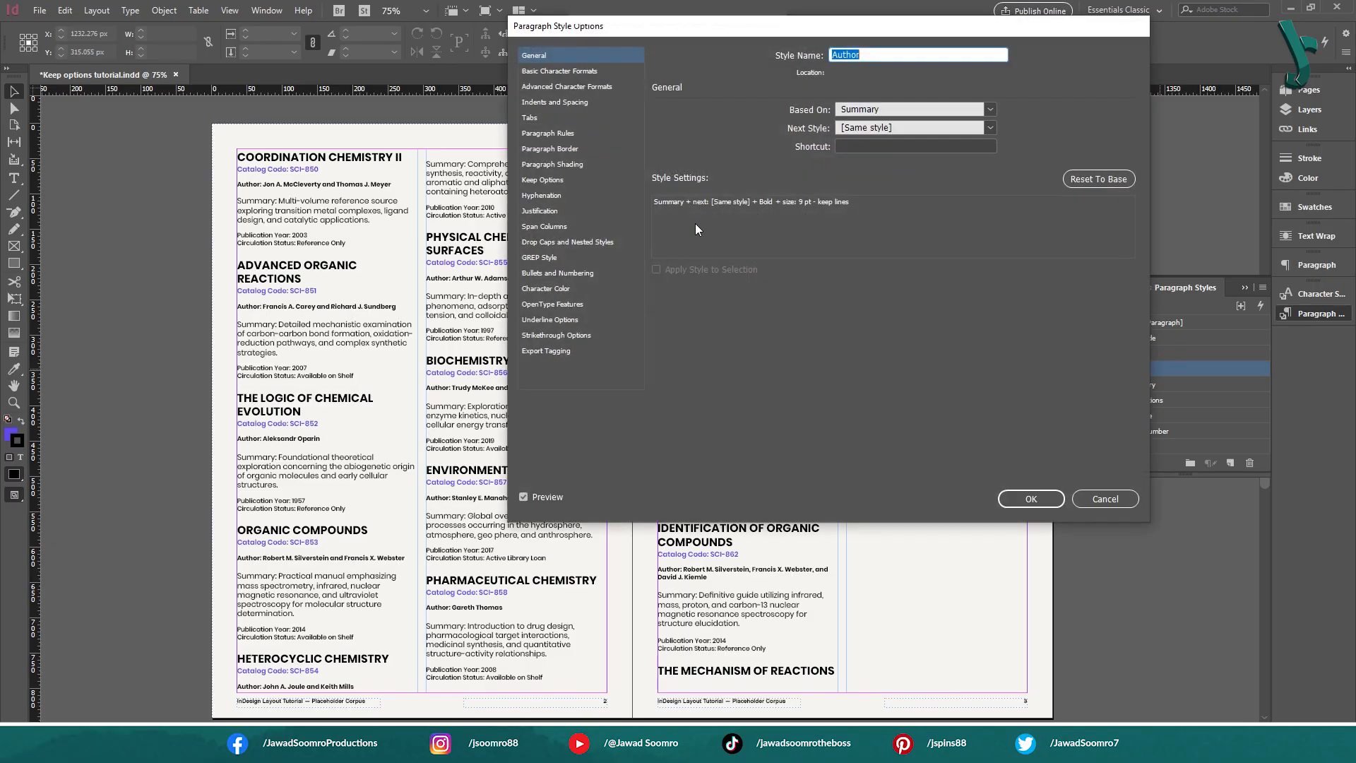
click(554, 181)
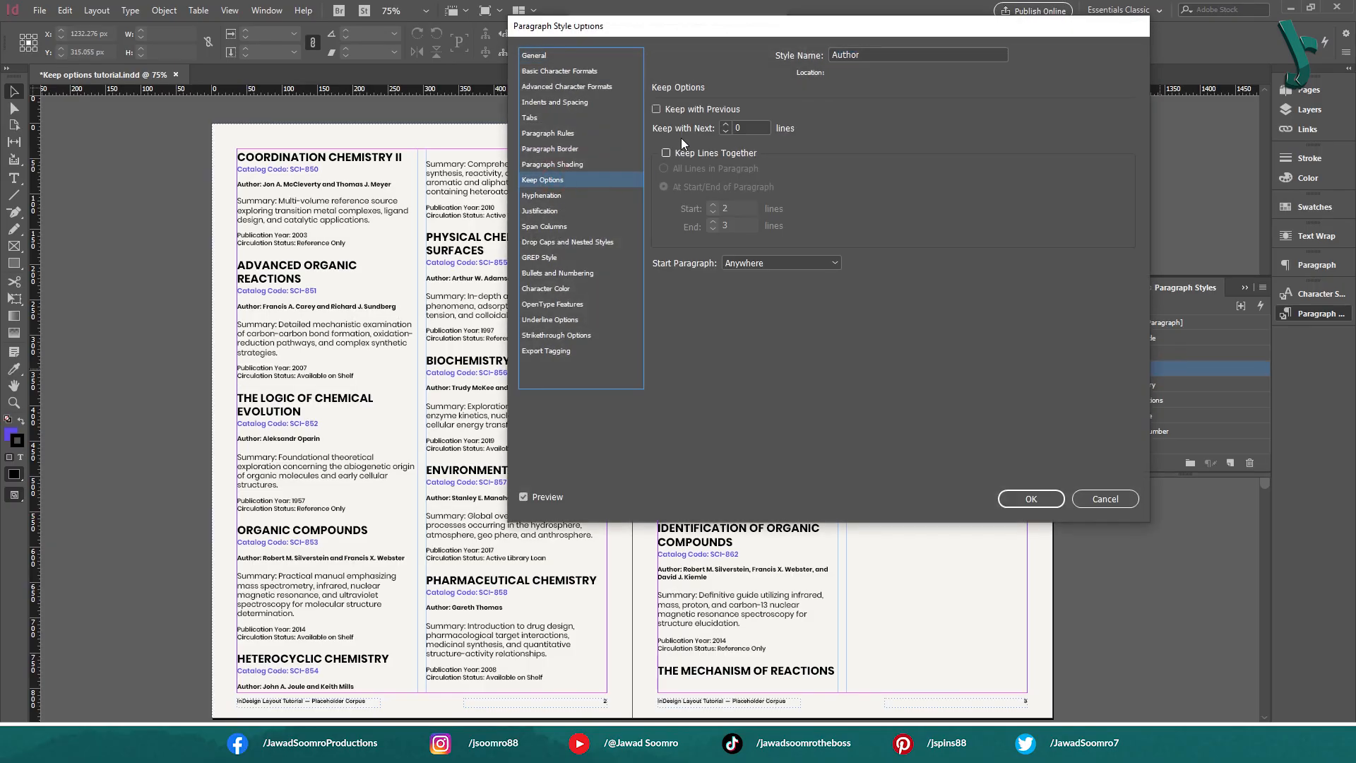
click(705, 109)
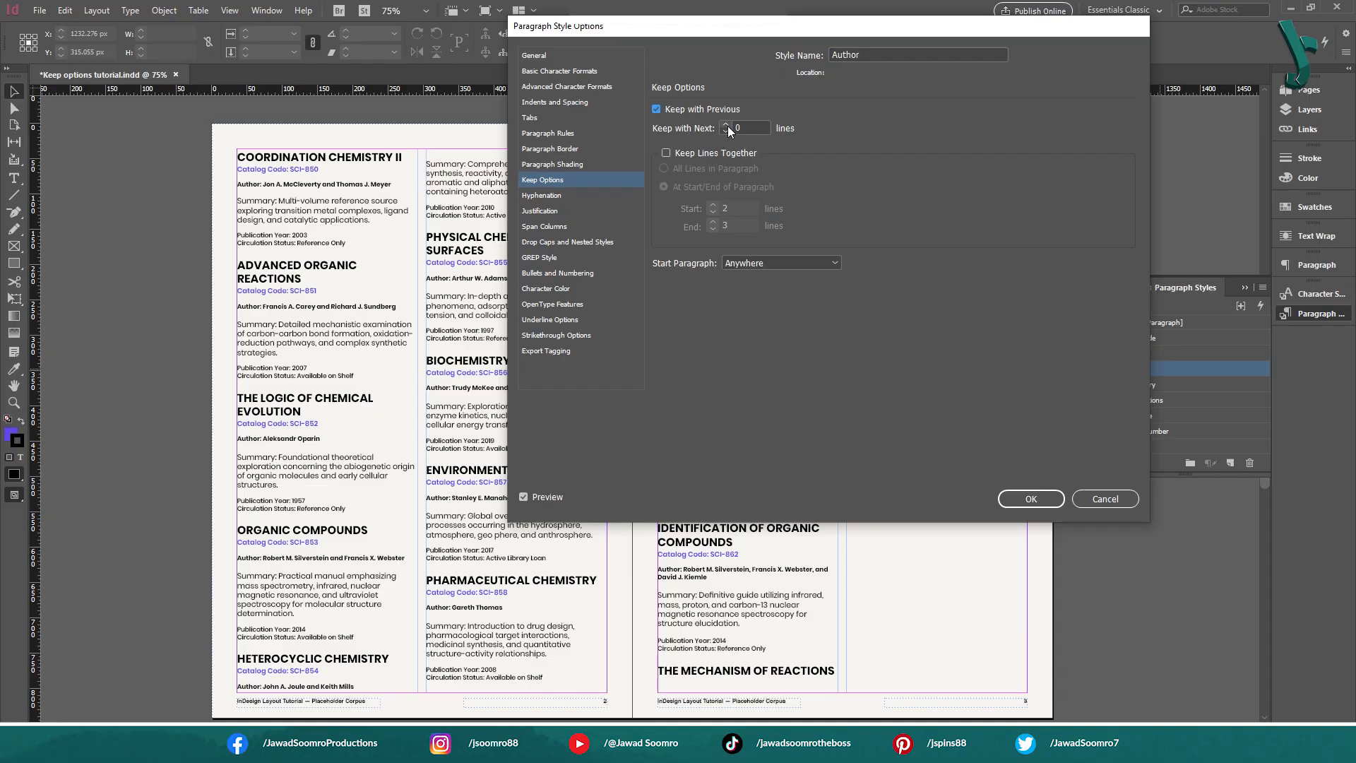
click(725, 124)
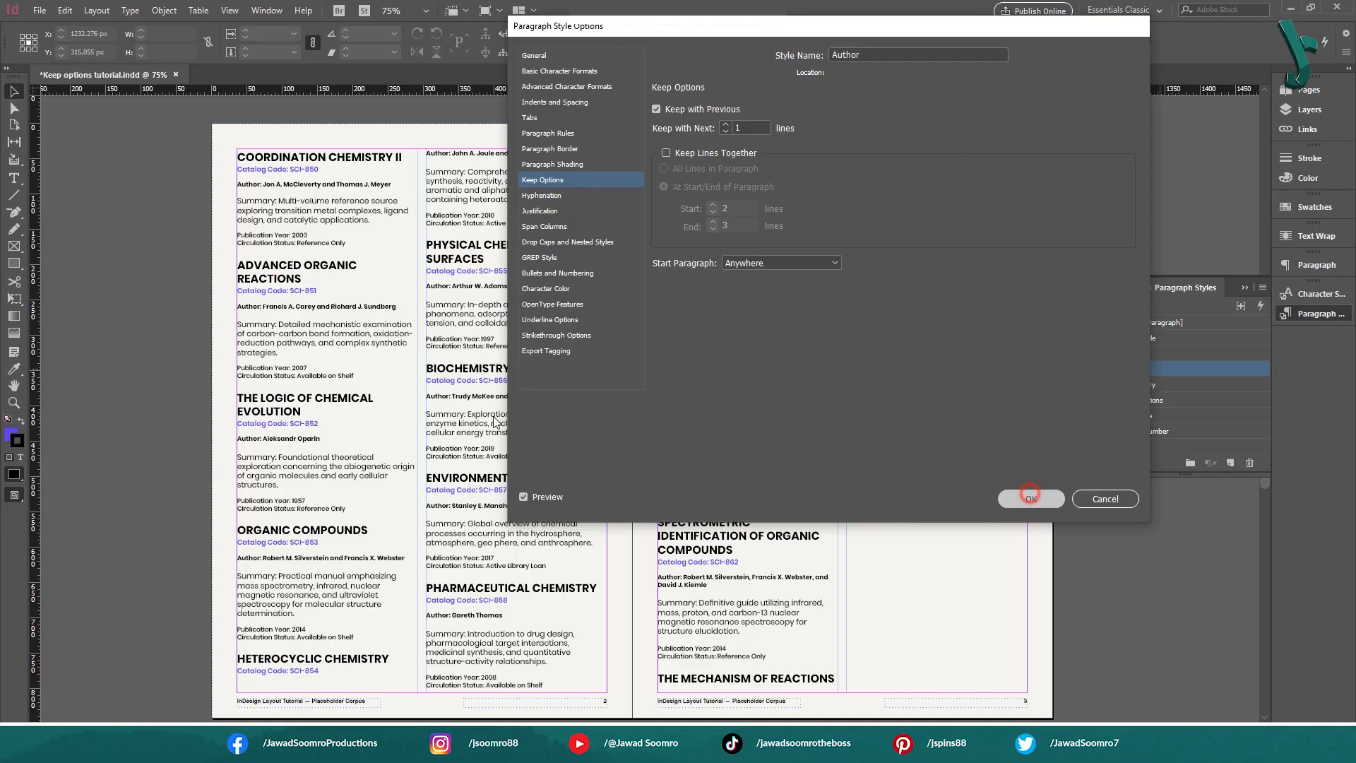
click(1032, 498)
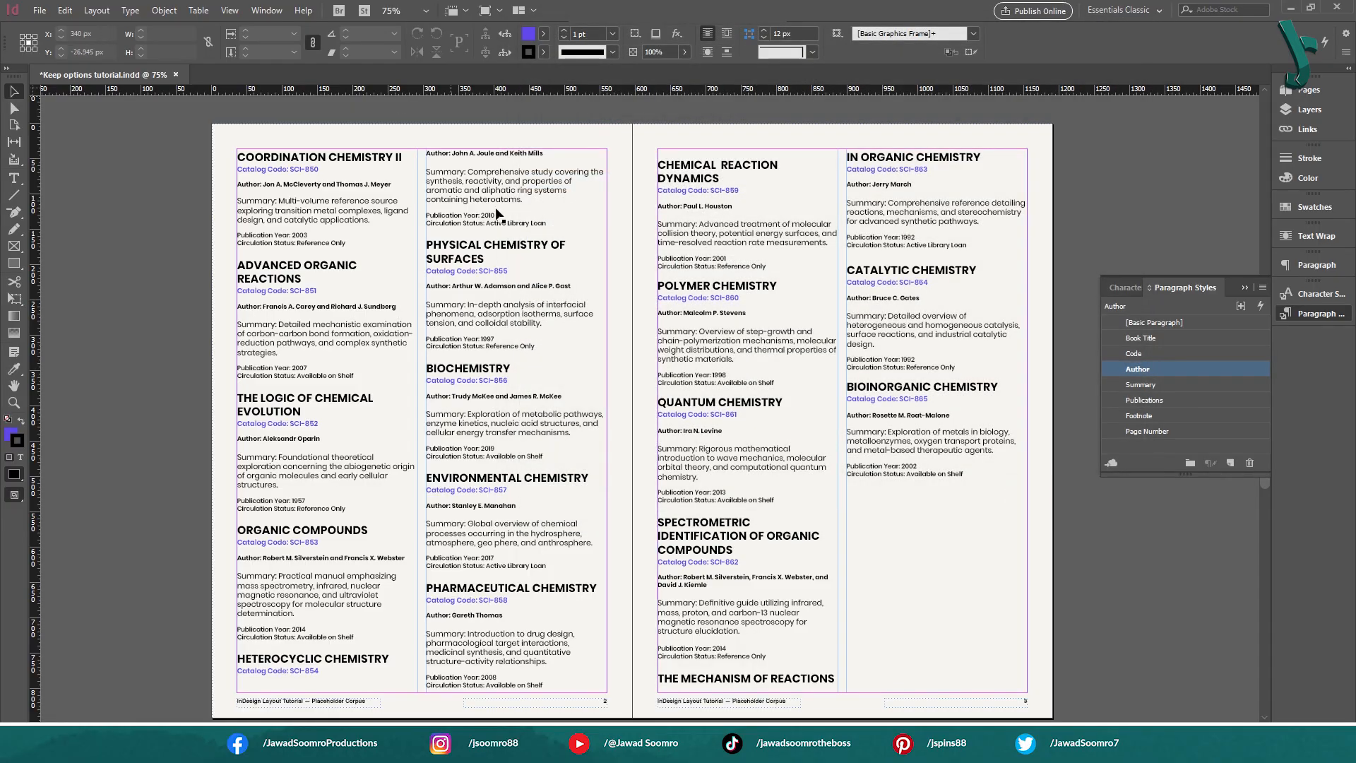
Set Keep with Next to 2 lines and enable Keep with Previous for the Code paragraph style
double_click(1128, 353)
click(544, 178)
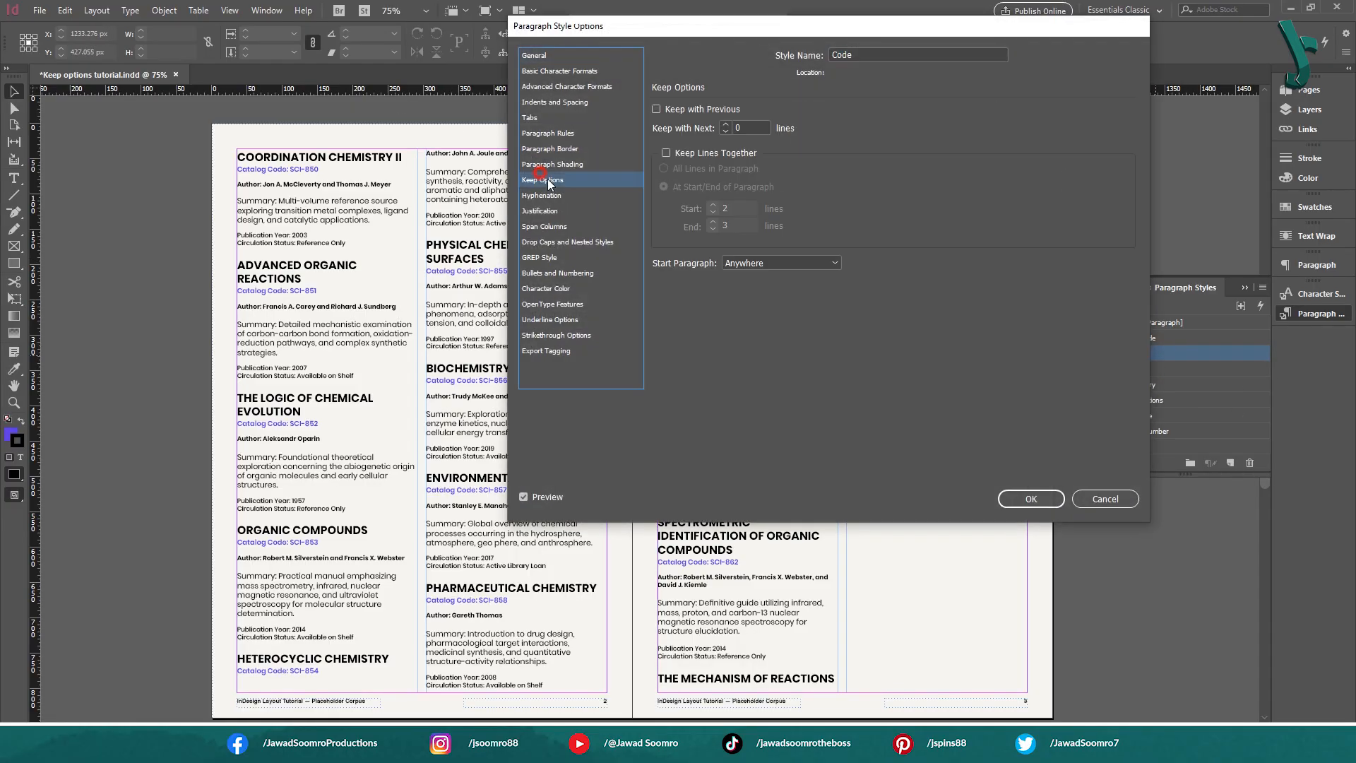
click(725, 125)
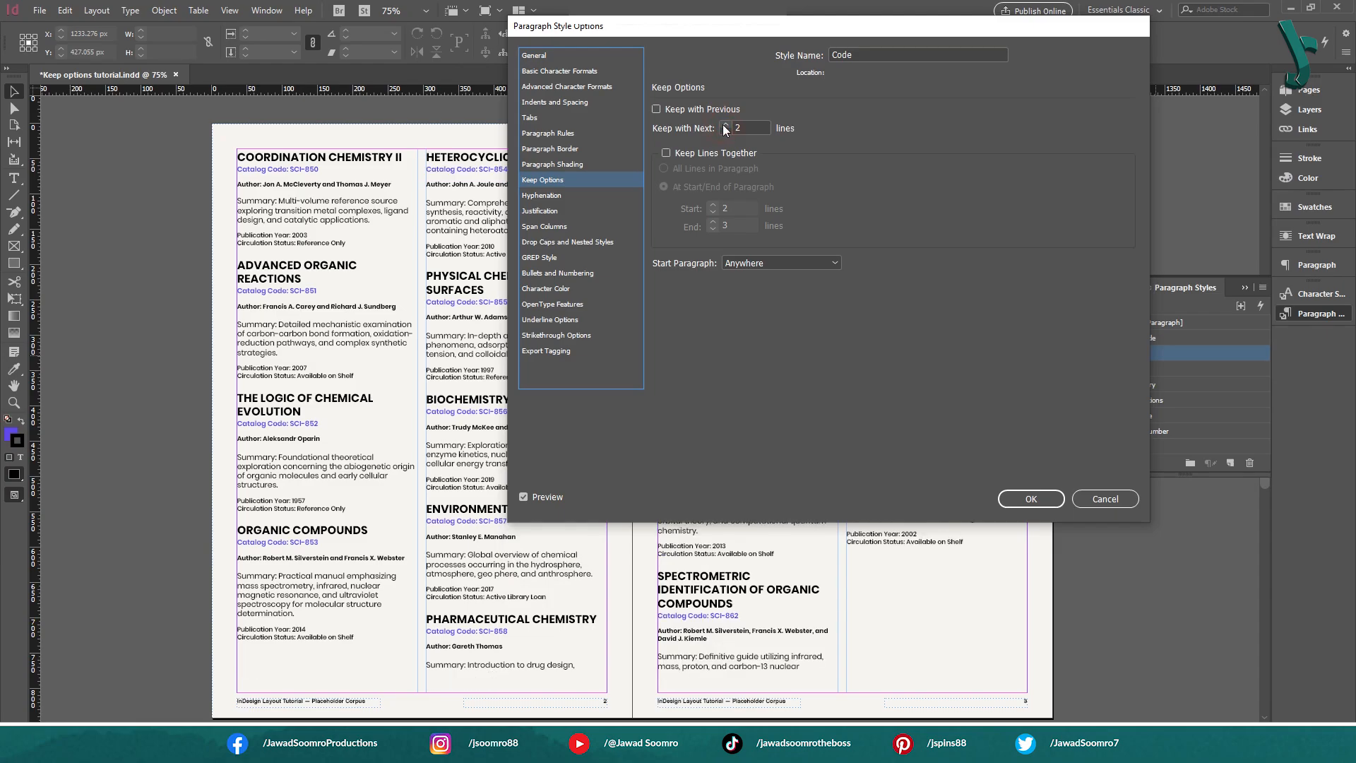
click(664, 109)
click(1031, 498)
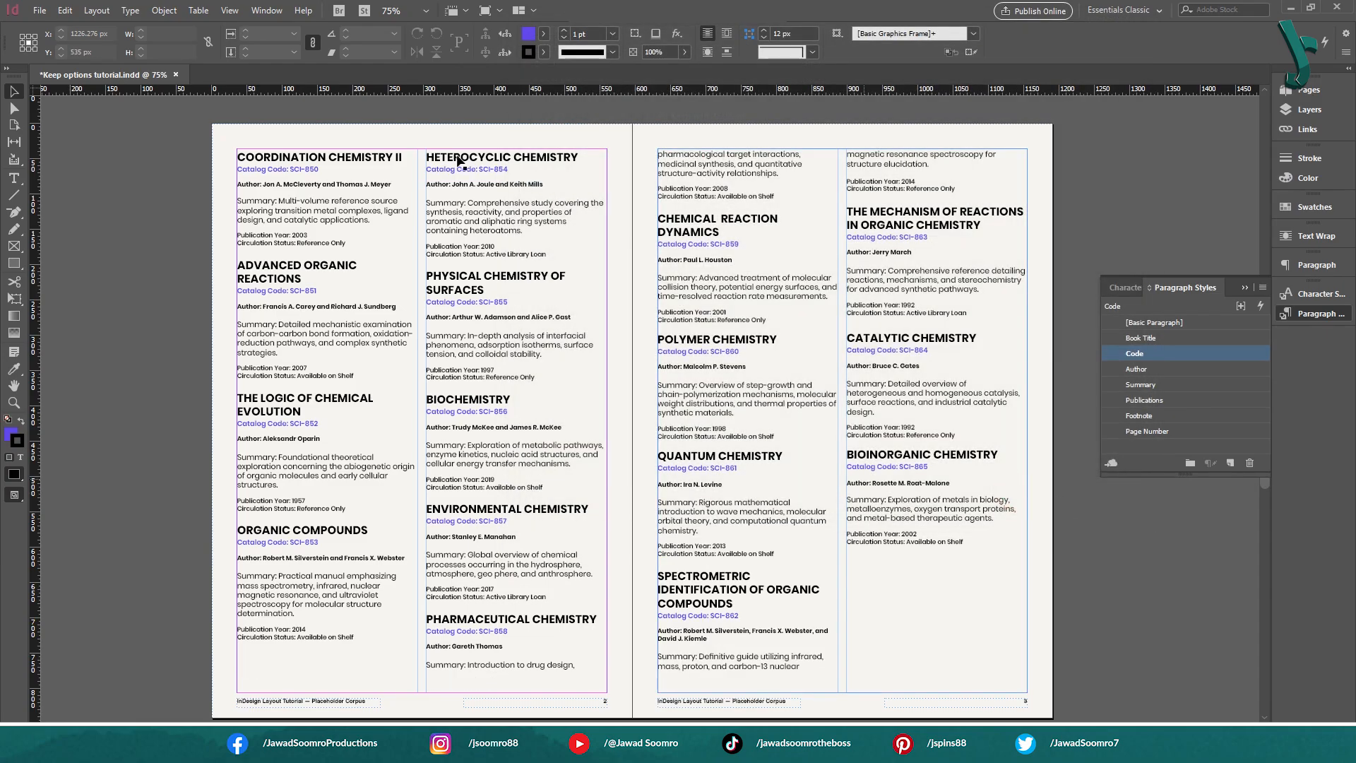
Examine how the Inorganic Chemistry summary breaks between page 1's columns, and check the column endings on pages 2 and 3
scroll(848, 276, up, 10)
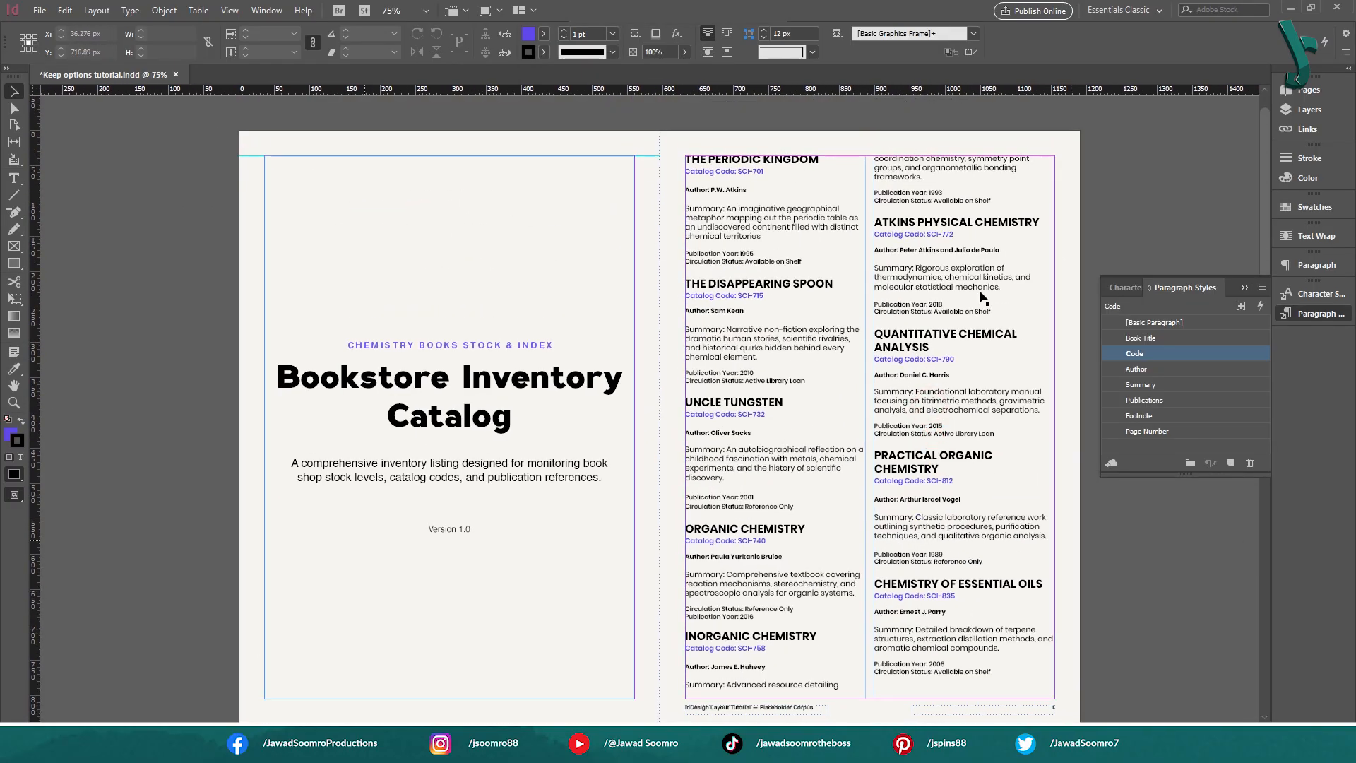
drag(1029, 496, 981, 470)
click(702, 682)
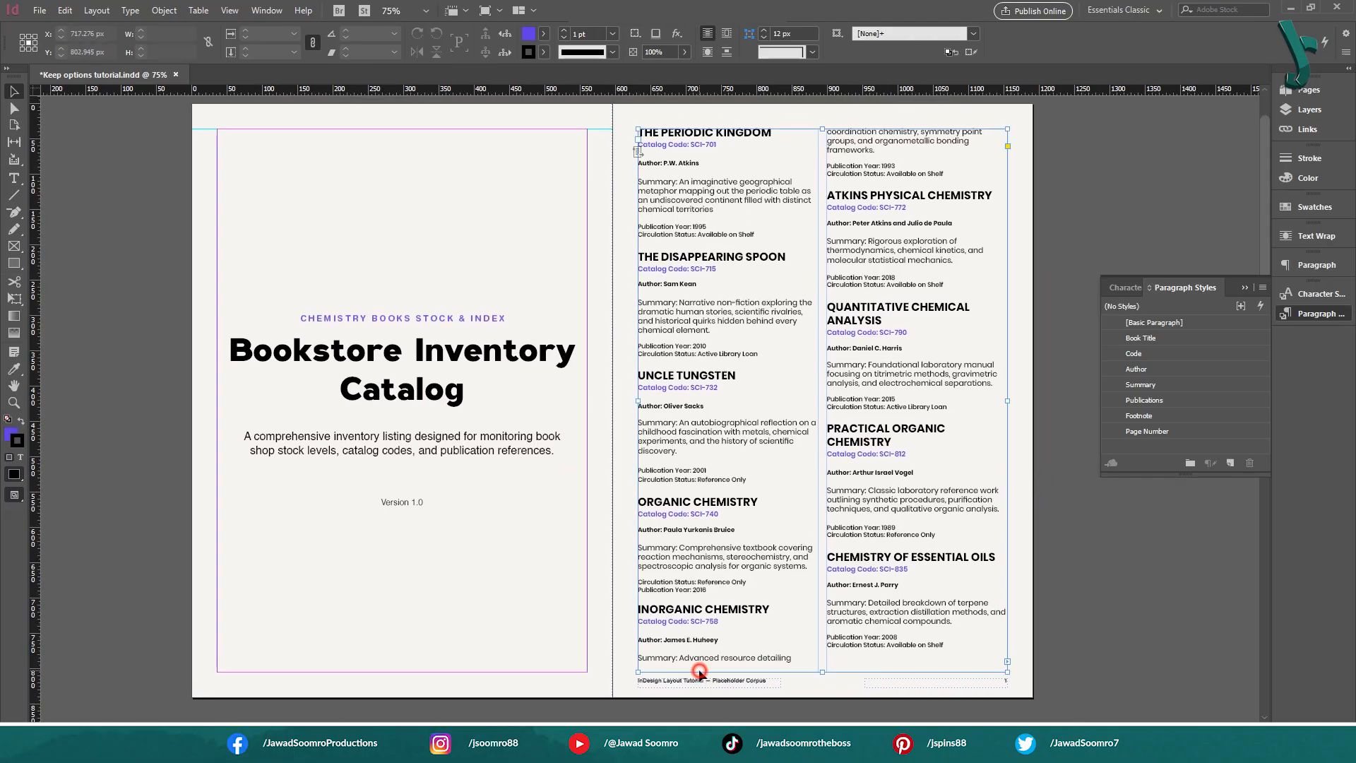
double_click(731, 657)
drag(784, 656, 666, 658)
click(769, 654)
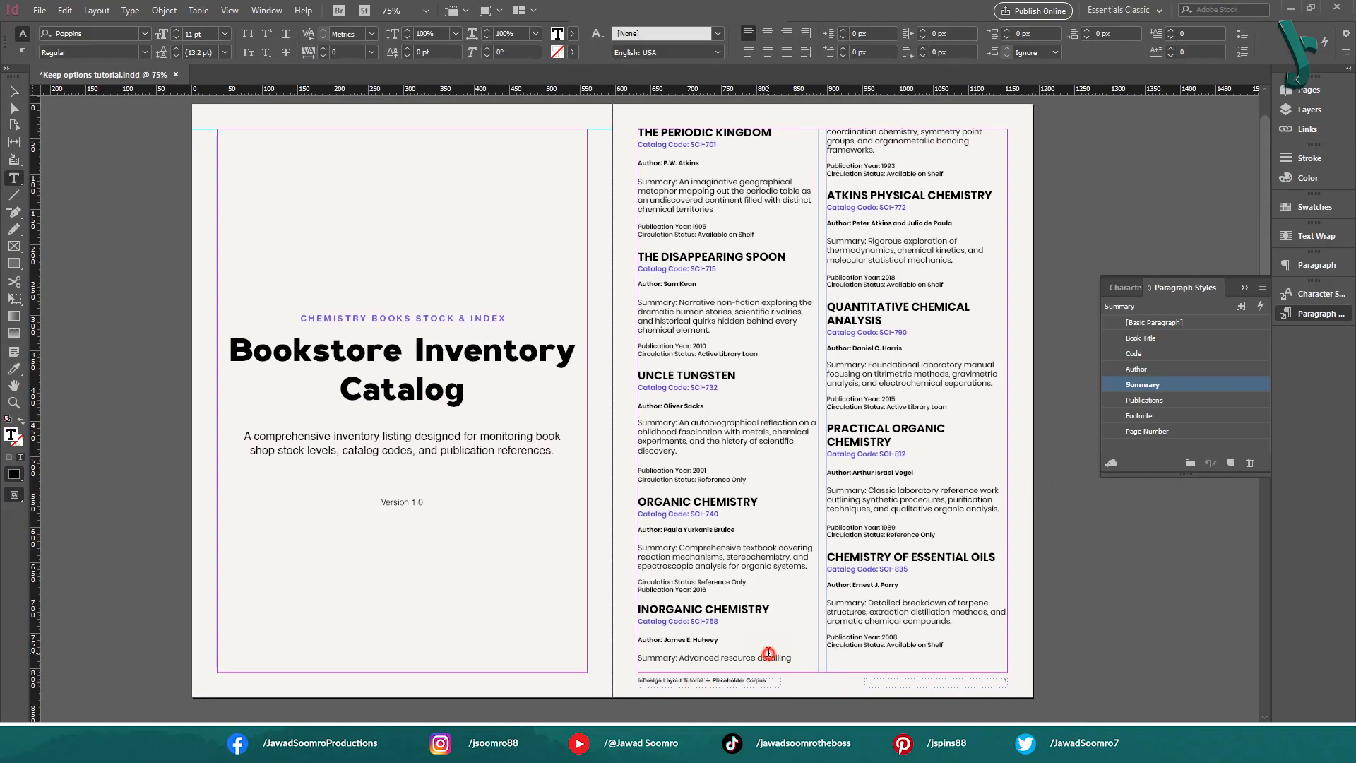
drag(799, 662, 685, 658)
drag(650, 610, 731, 610)
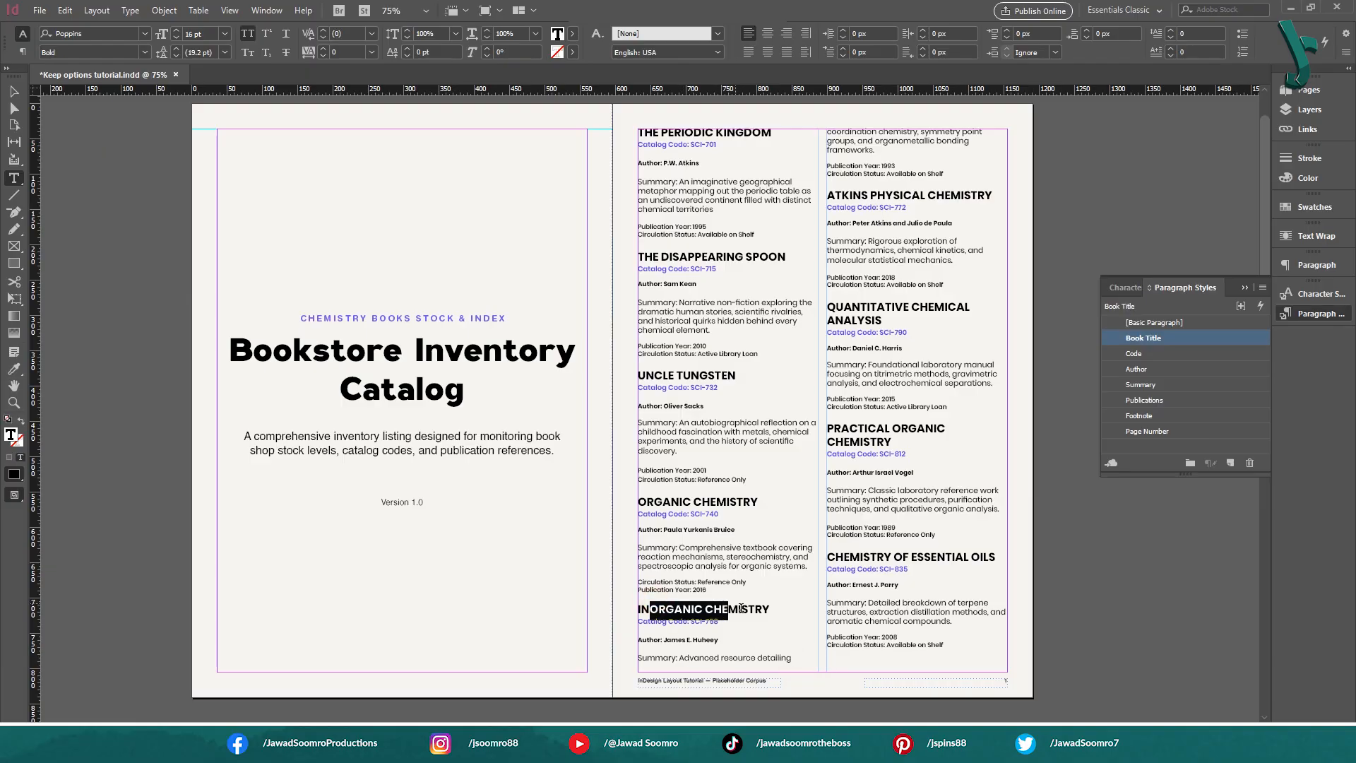
click(742, 609)
drag(811, 660, 637, 659)
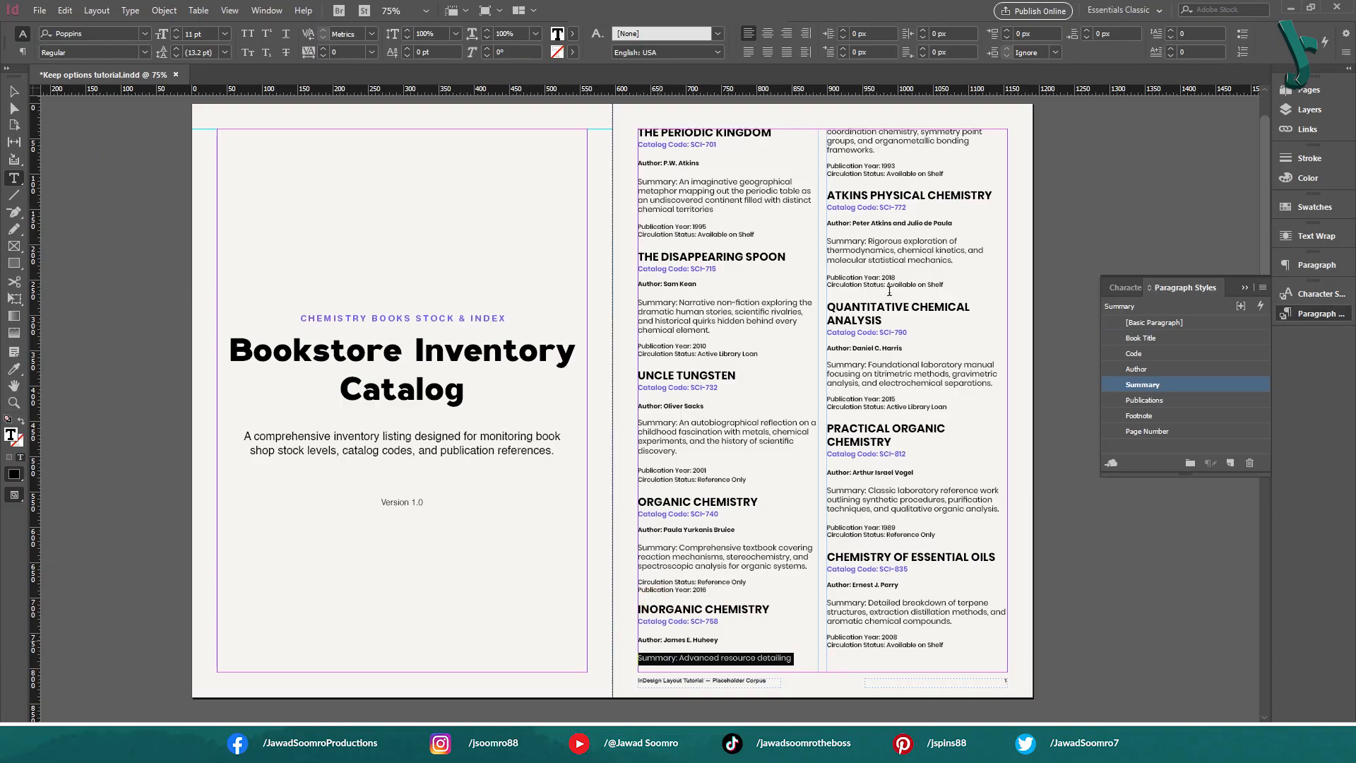
drag(923, 157, 829, 130)
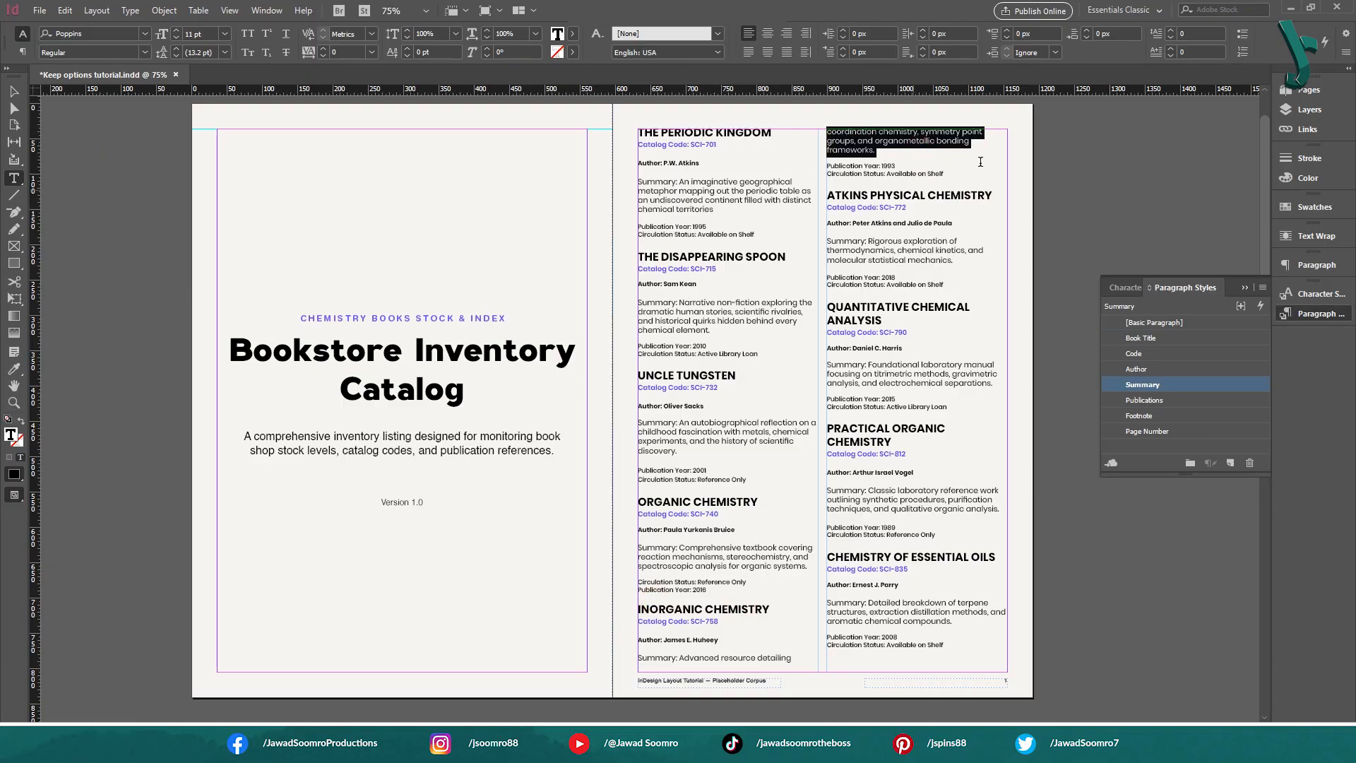
click(13, 91)
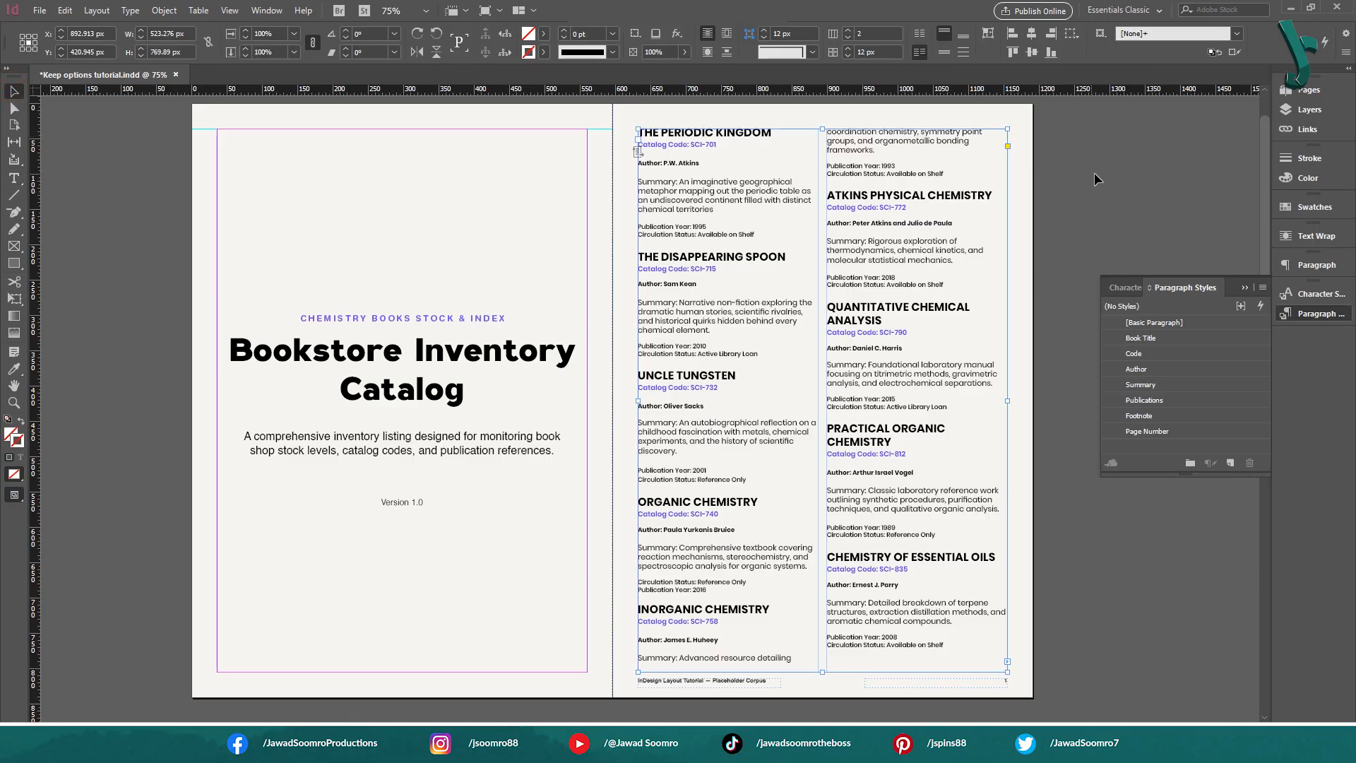
click(1061, 319)
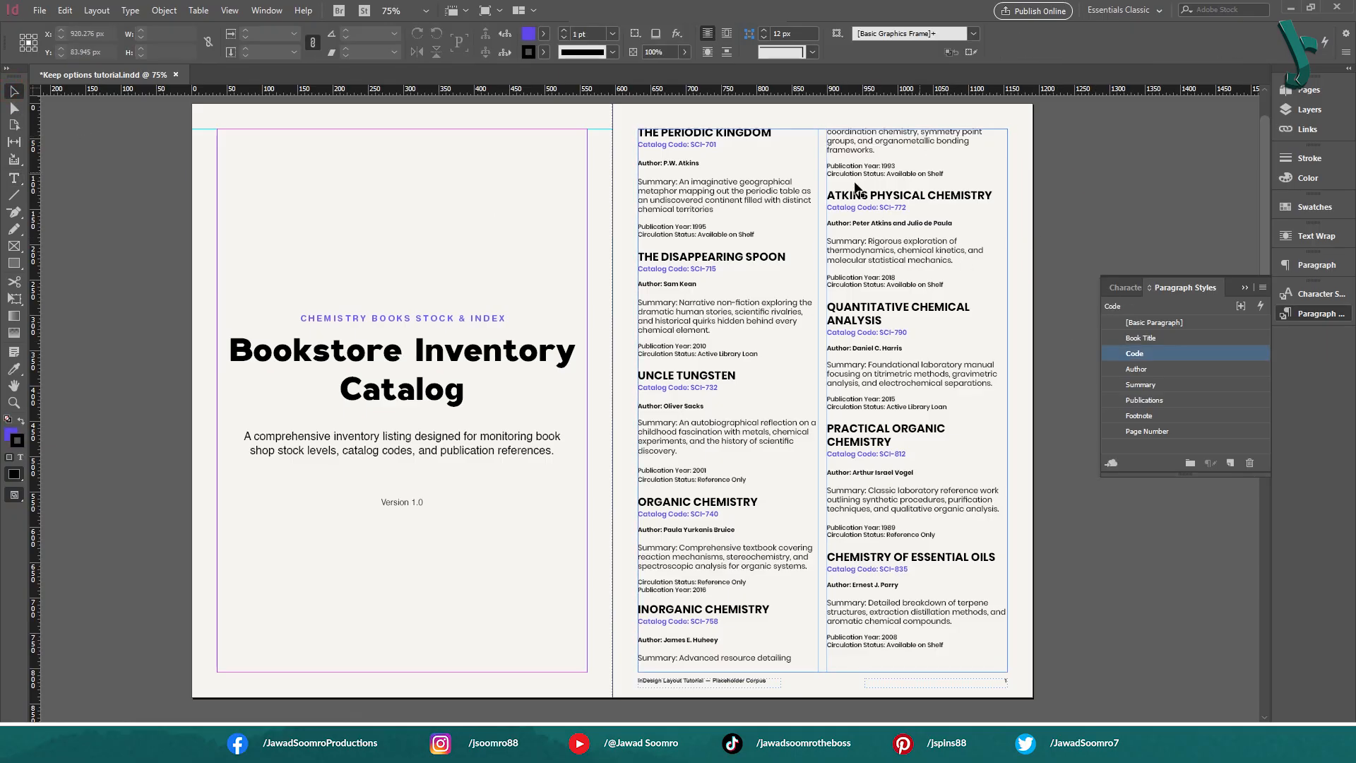
scroll(717, 436, down, 5)
drag(717, 436, 730, 115)
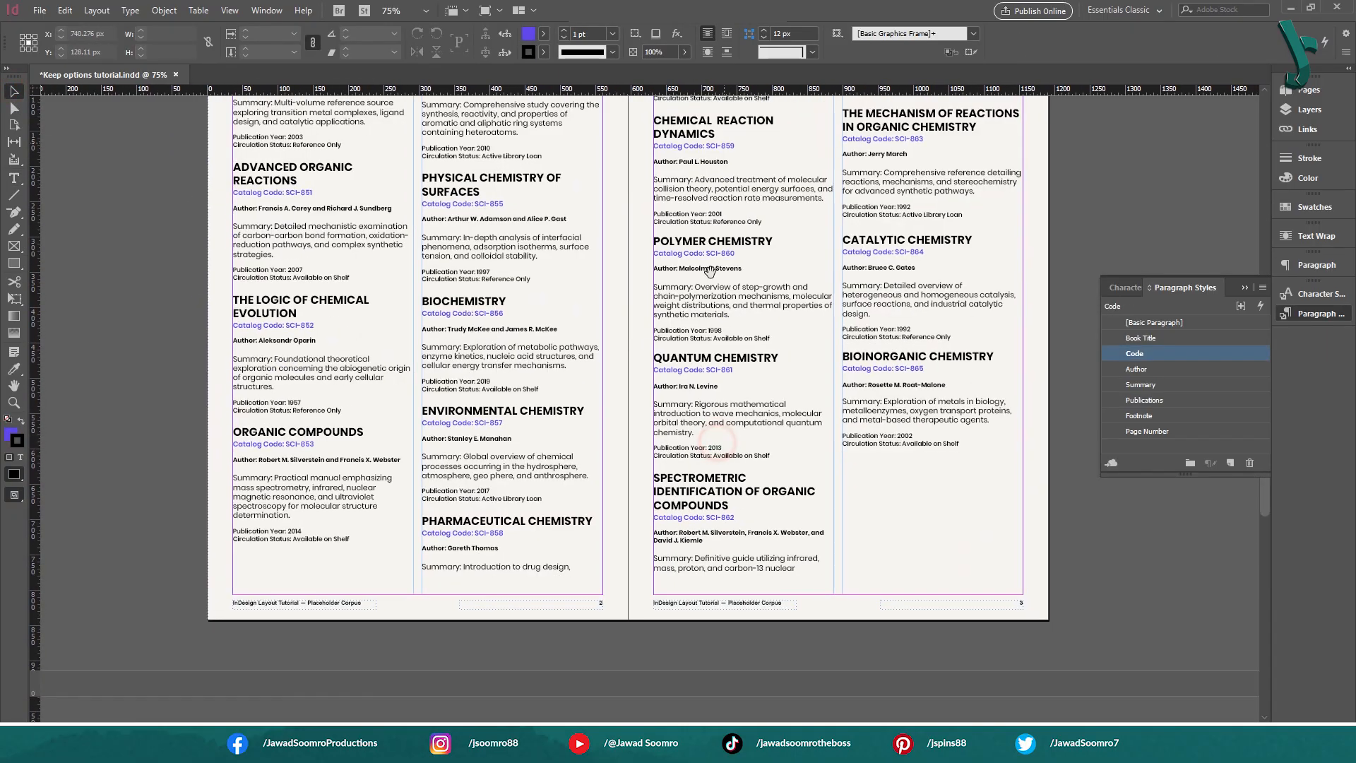
drag(633, 475, 671, 621)
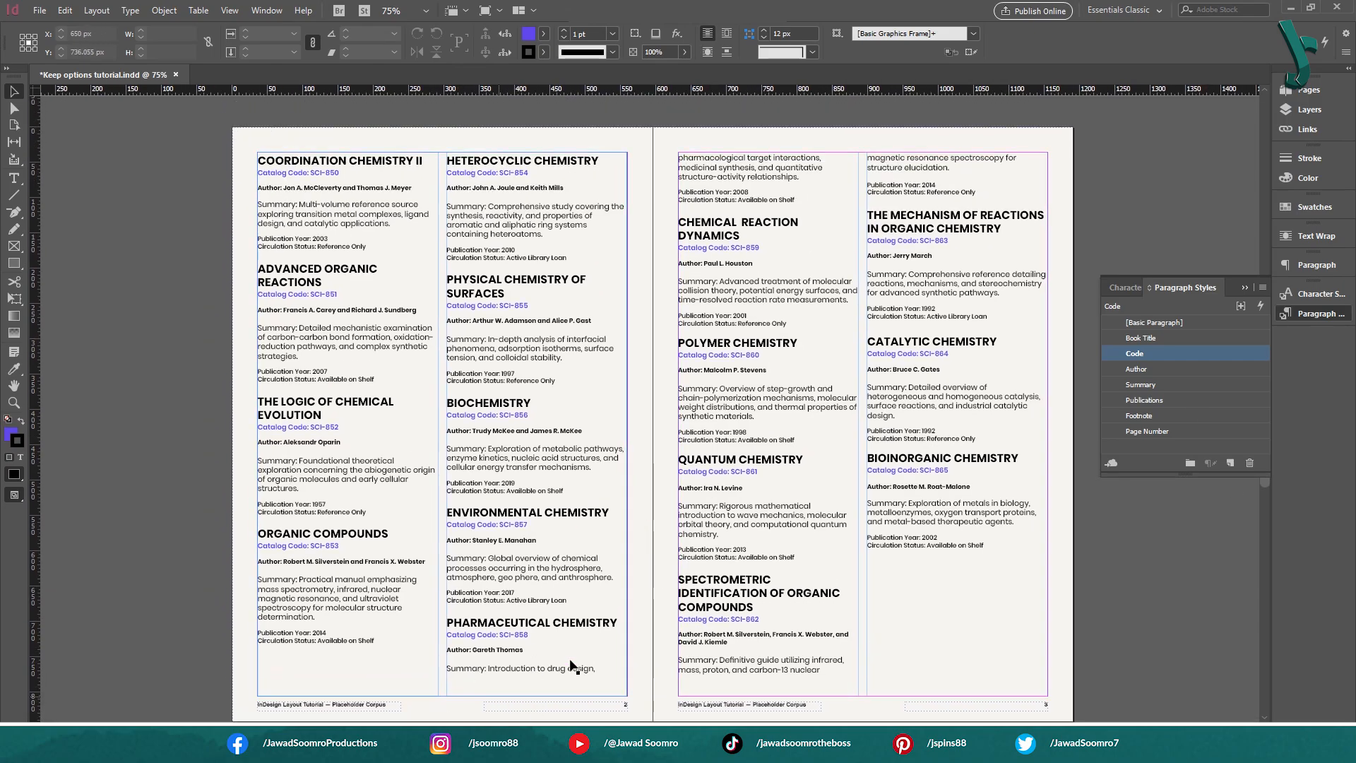
scroll(843, 170, up, 10)
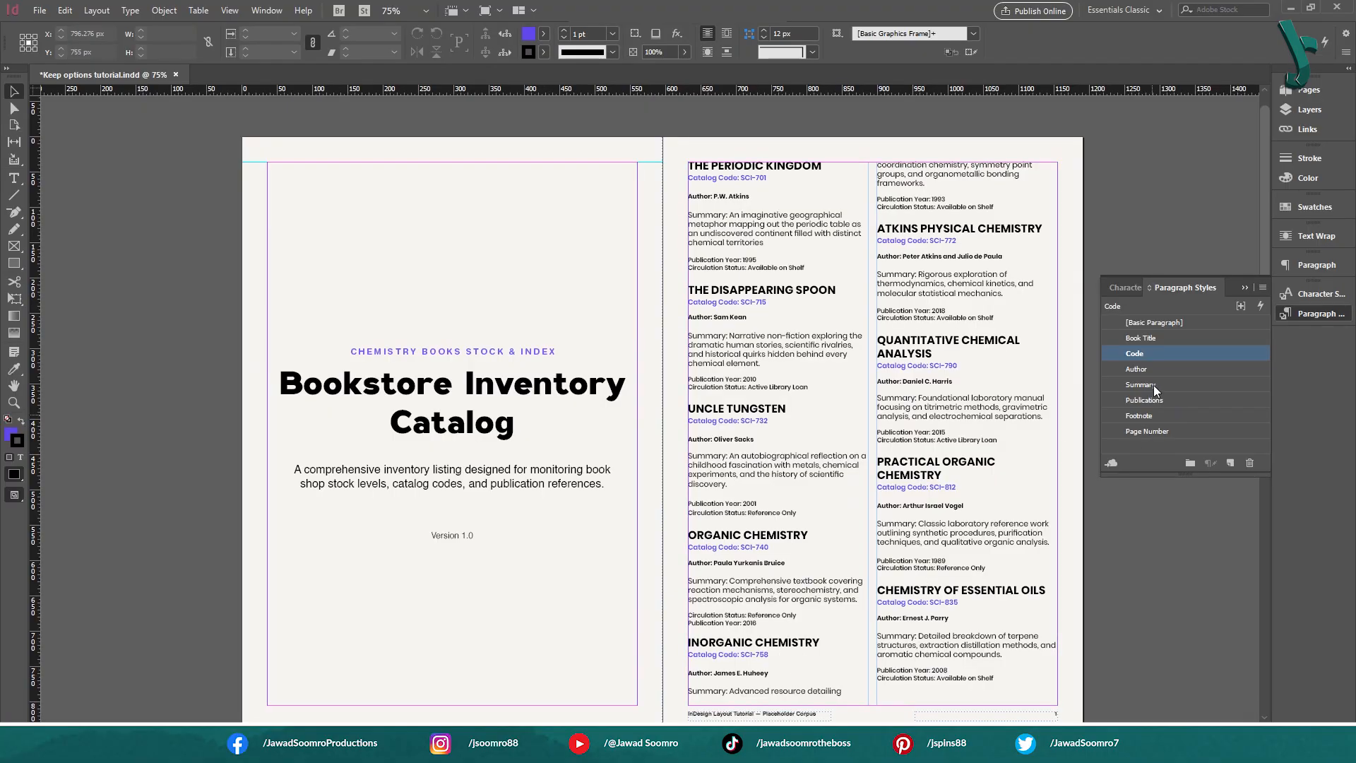
Set the Summary paragraph style's Keep Lines Together to 2 lines at the start and 2 lines at the end of the paragraph
click(1168, 385)
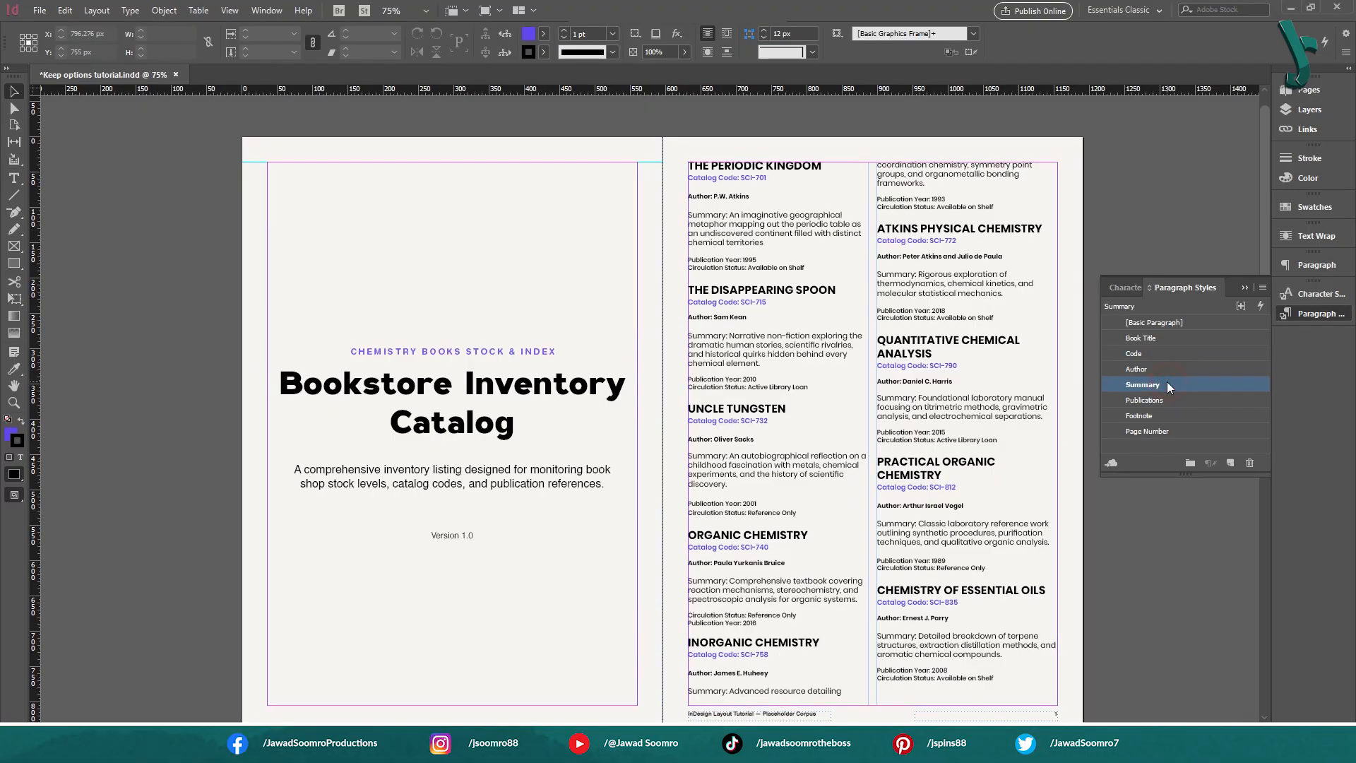
click(1163, 385)
click(1232, 386)
double_click(1232, 385)
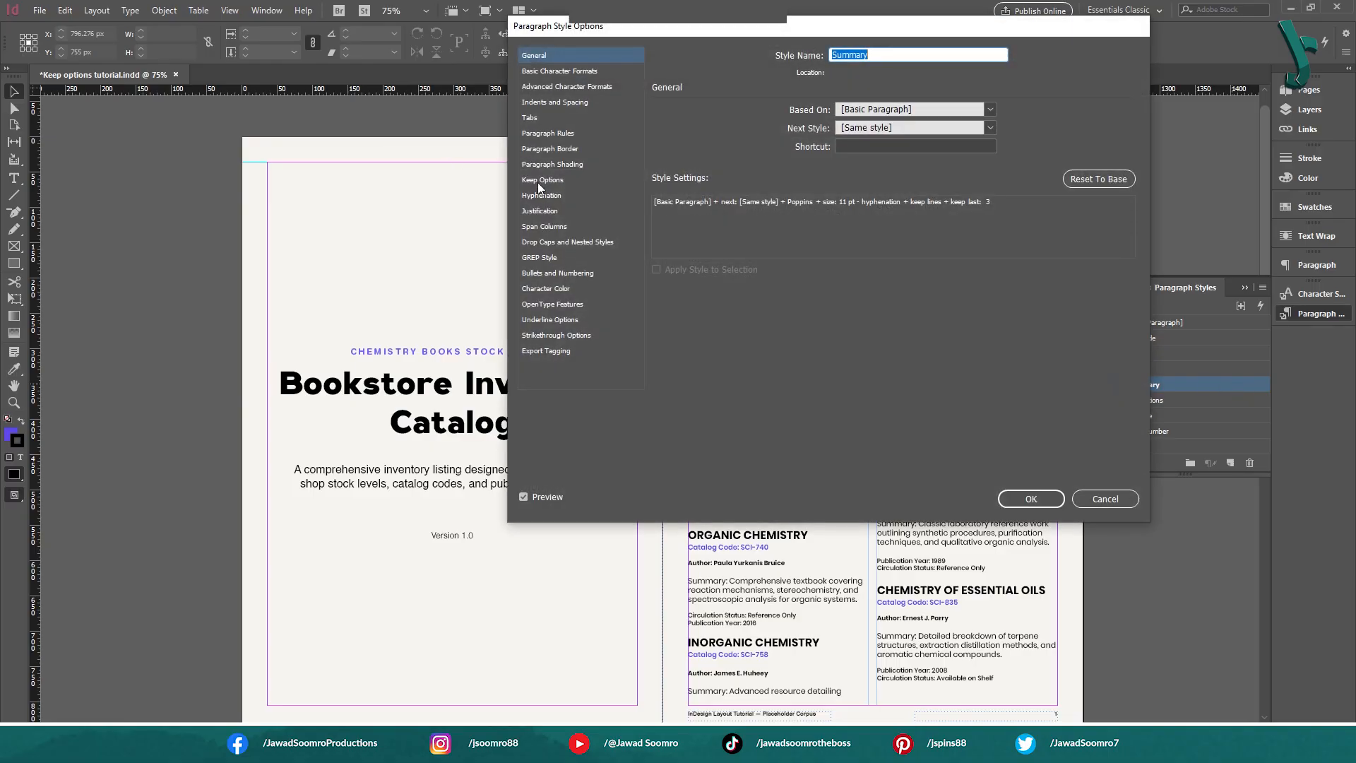
click(541, 181)
drag(808, 26, 403, 168)
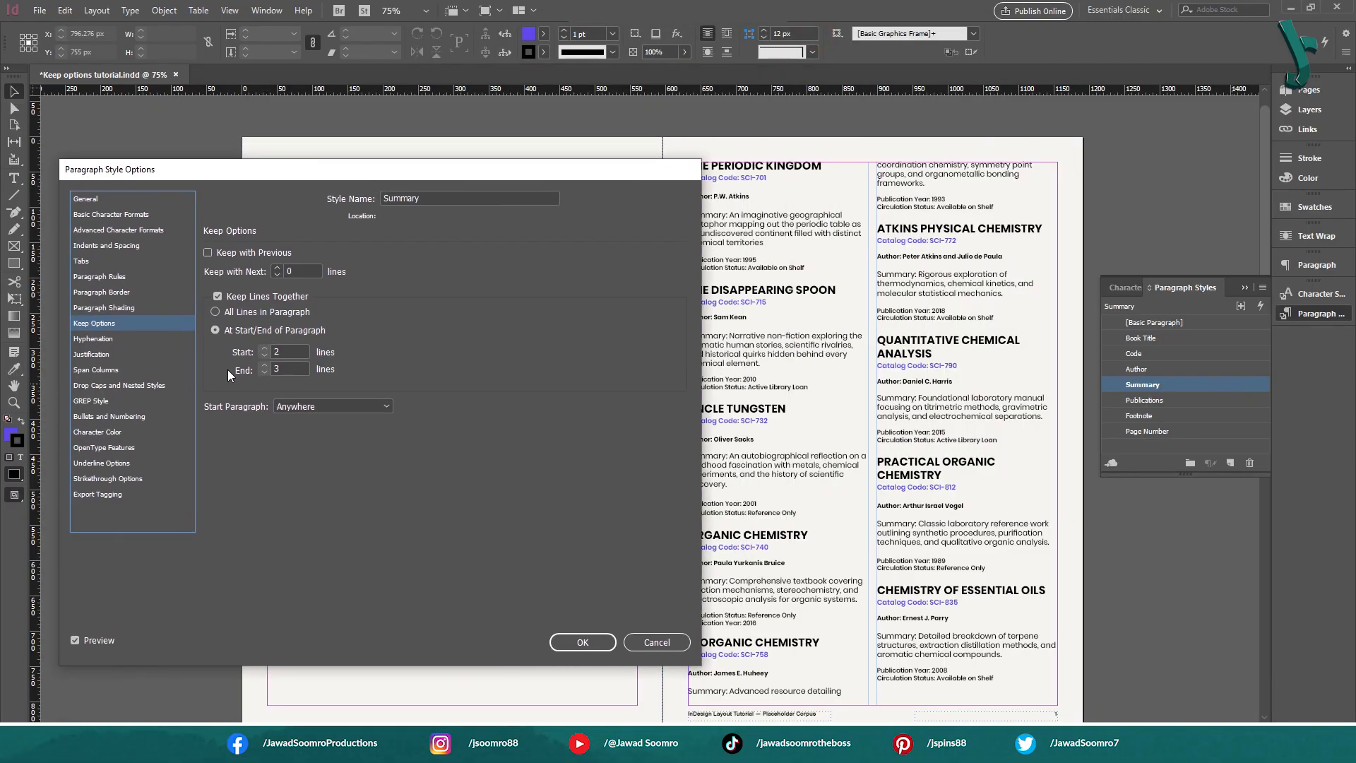
double_click(299, 369)
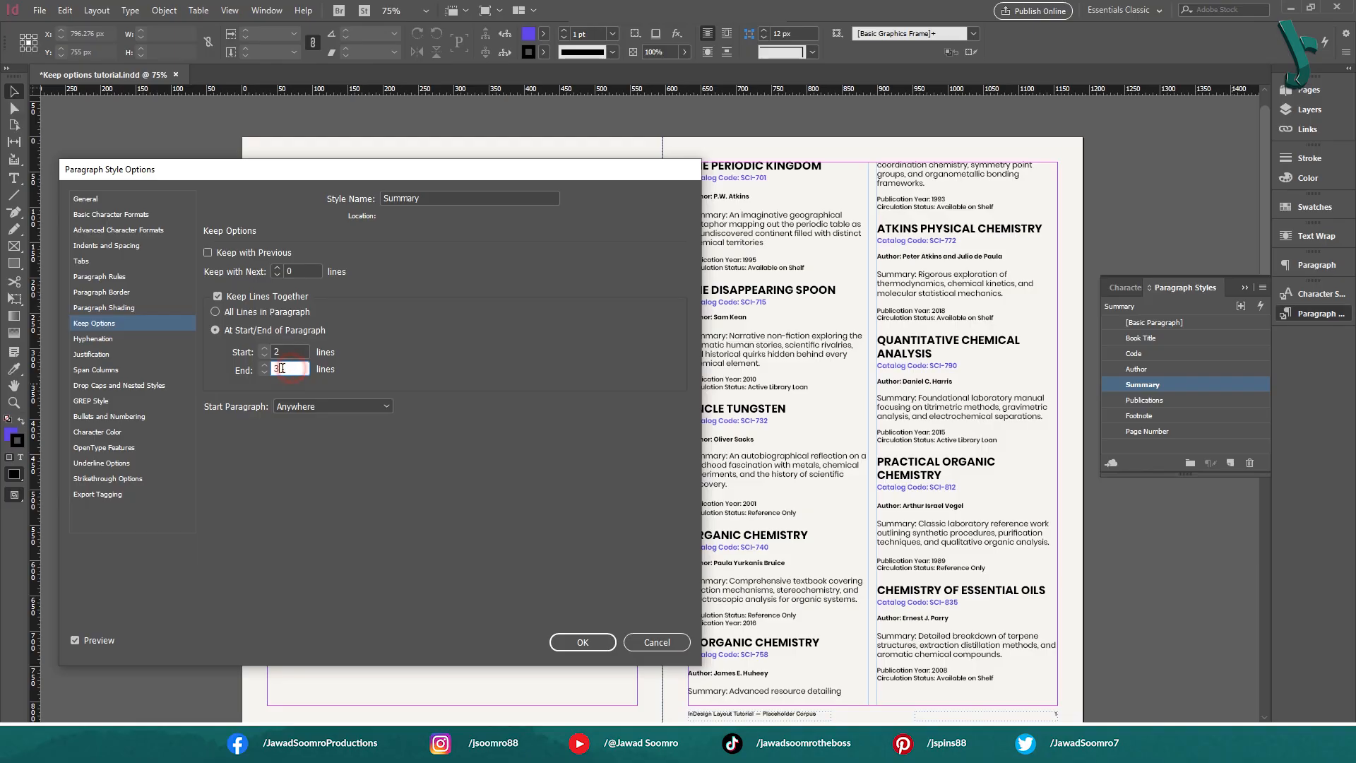
key(shift+Tab)
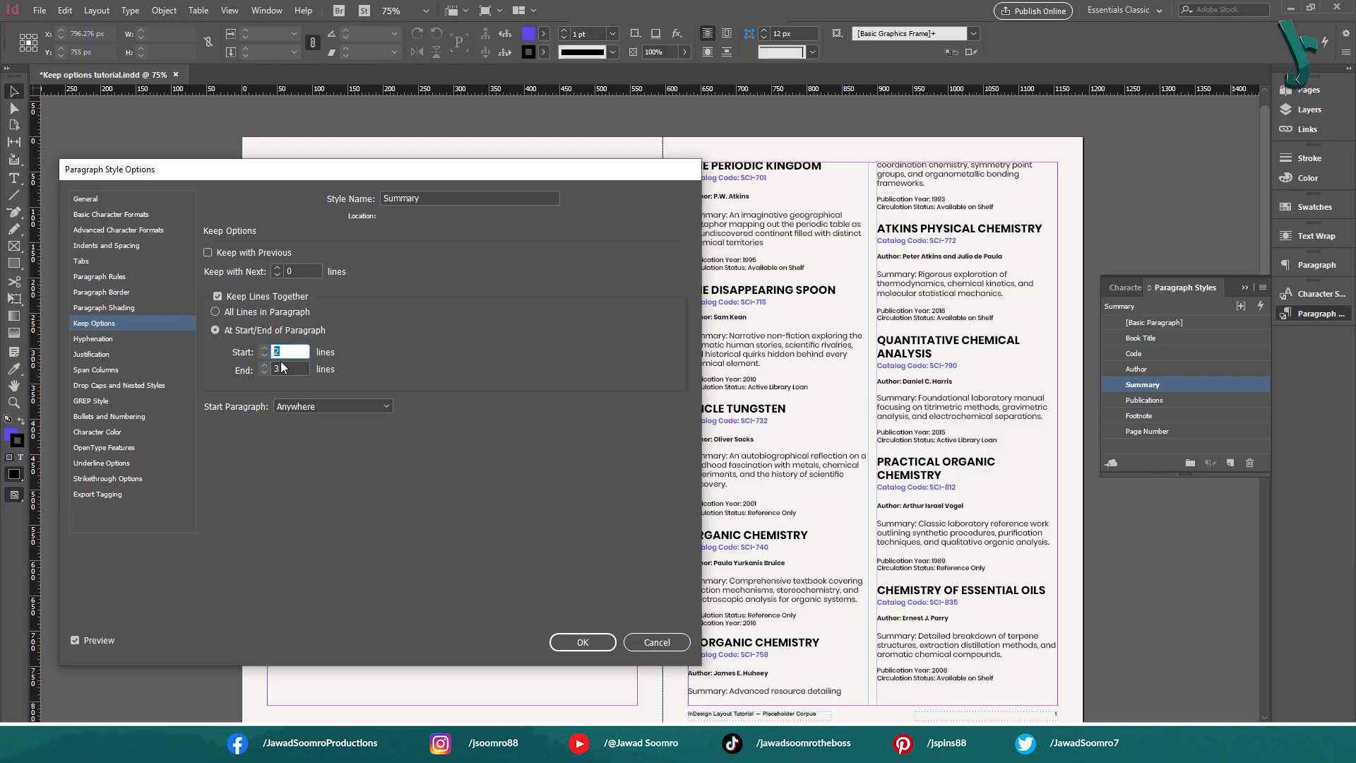
double_click(281, 368)
click(274, 352)
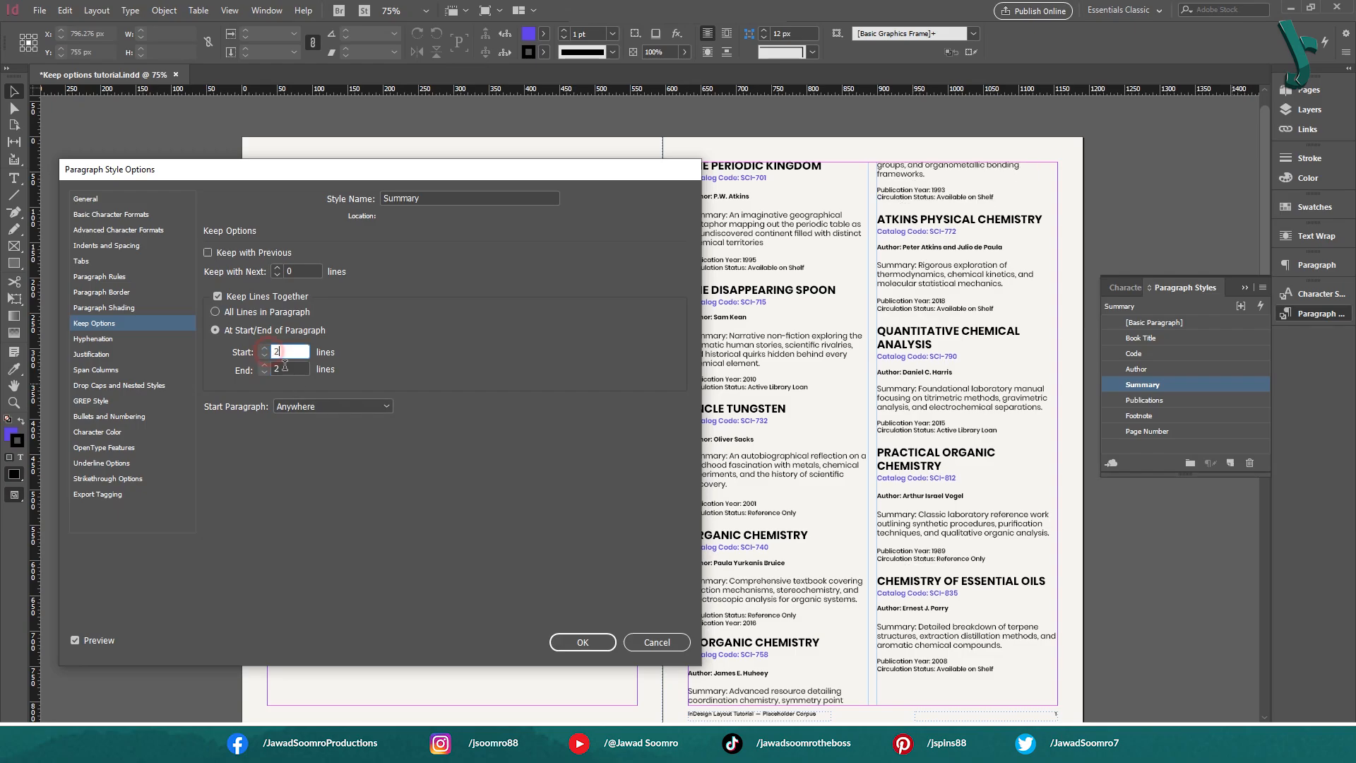
click(279, 370)
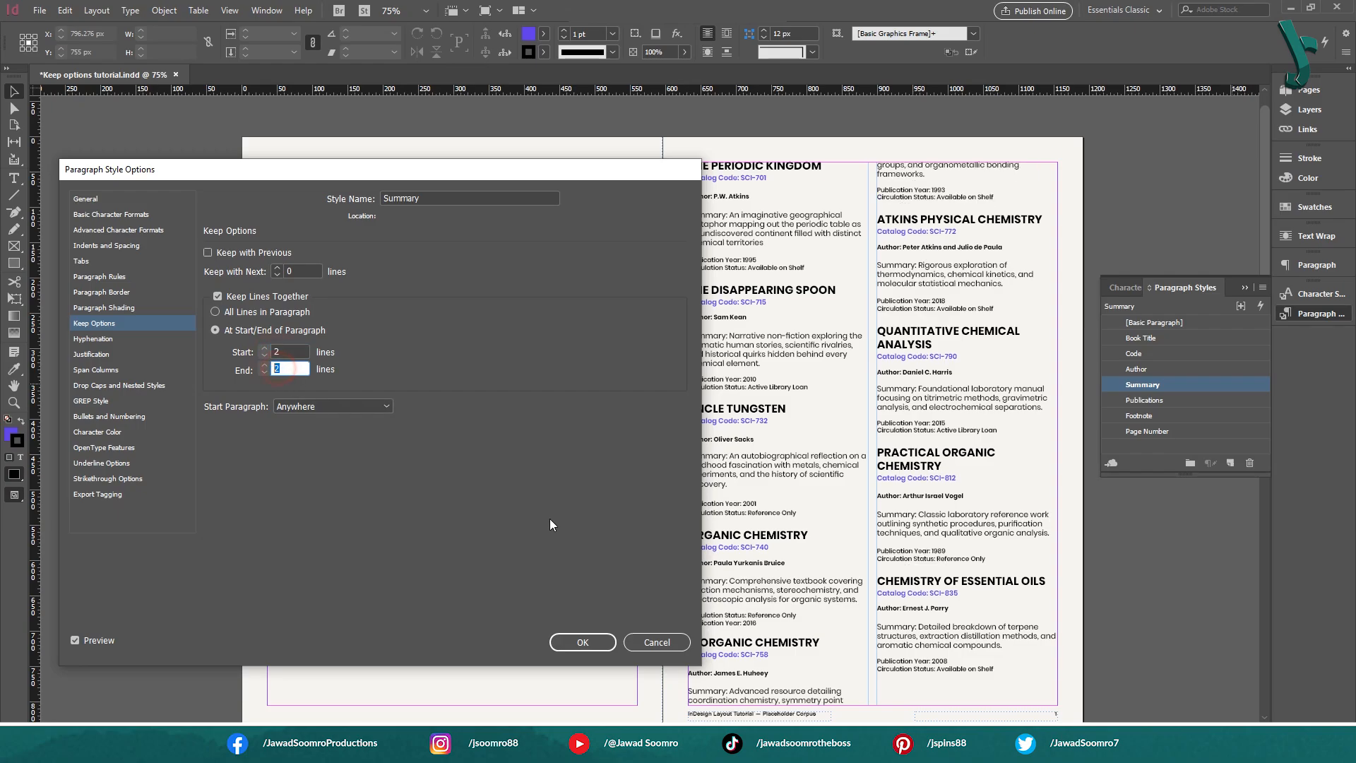
click(584, 642)
Examine how the Inorganic Chemistry summary splits between the two columns of page 1
click(761, 695)
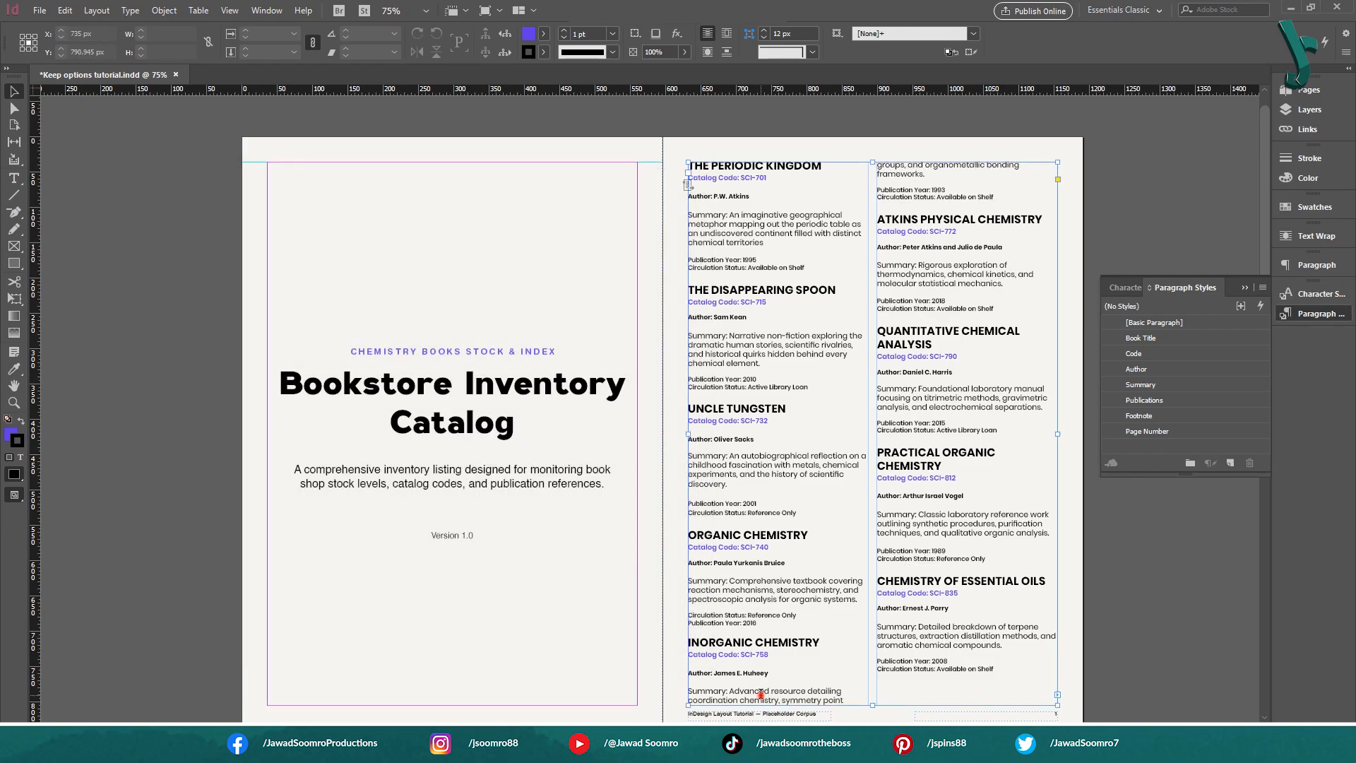
double_click(761, 694)
drag(714, 691, 830, 702)
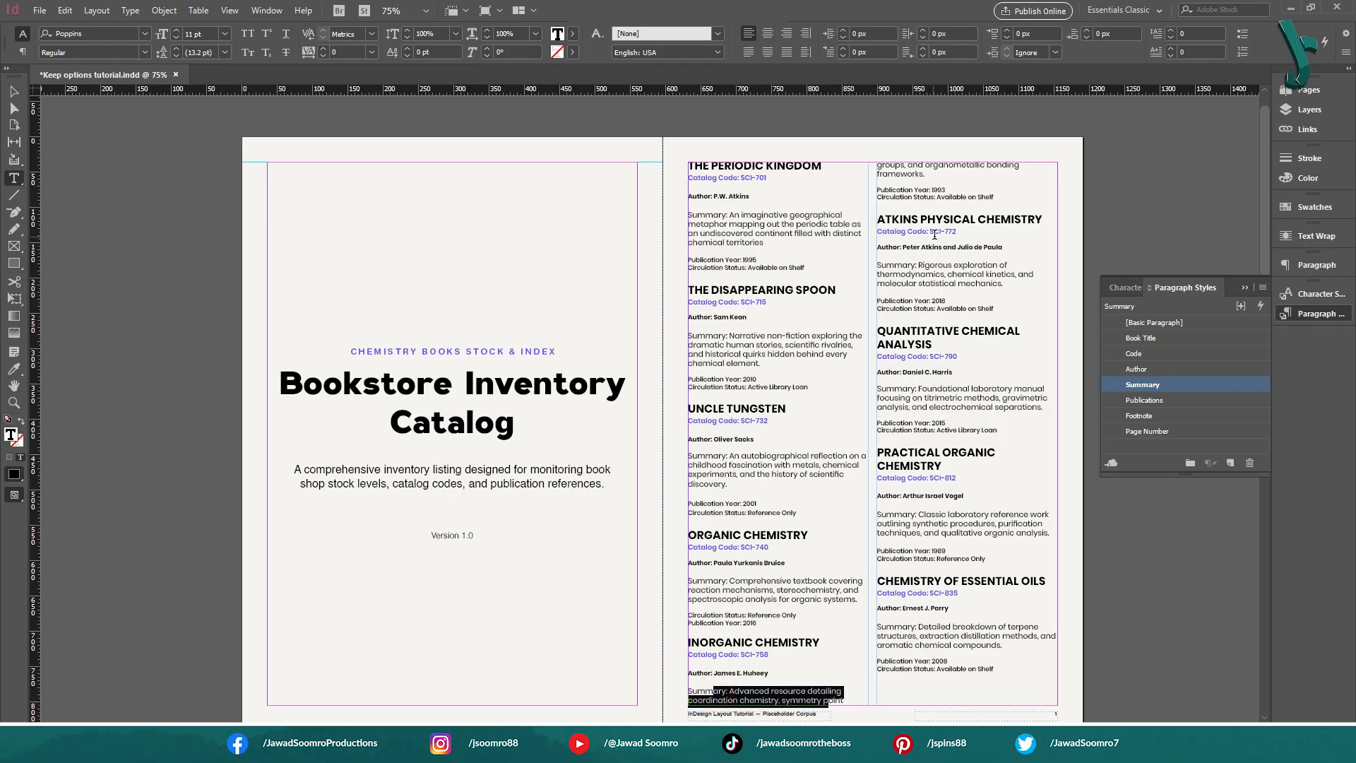
drag(950, 177, 874, 162)
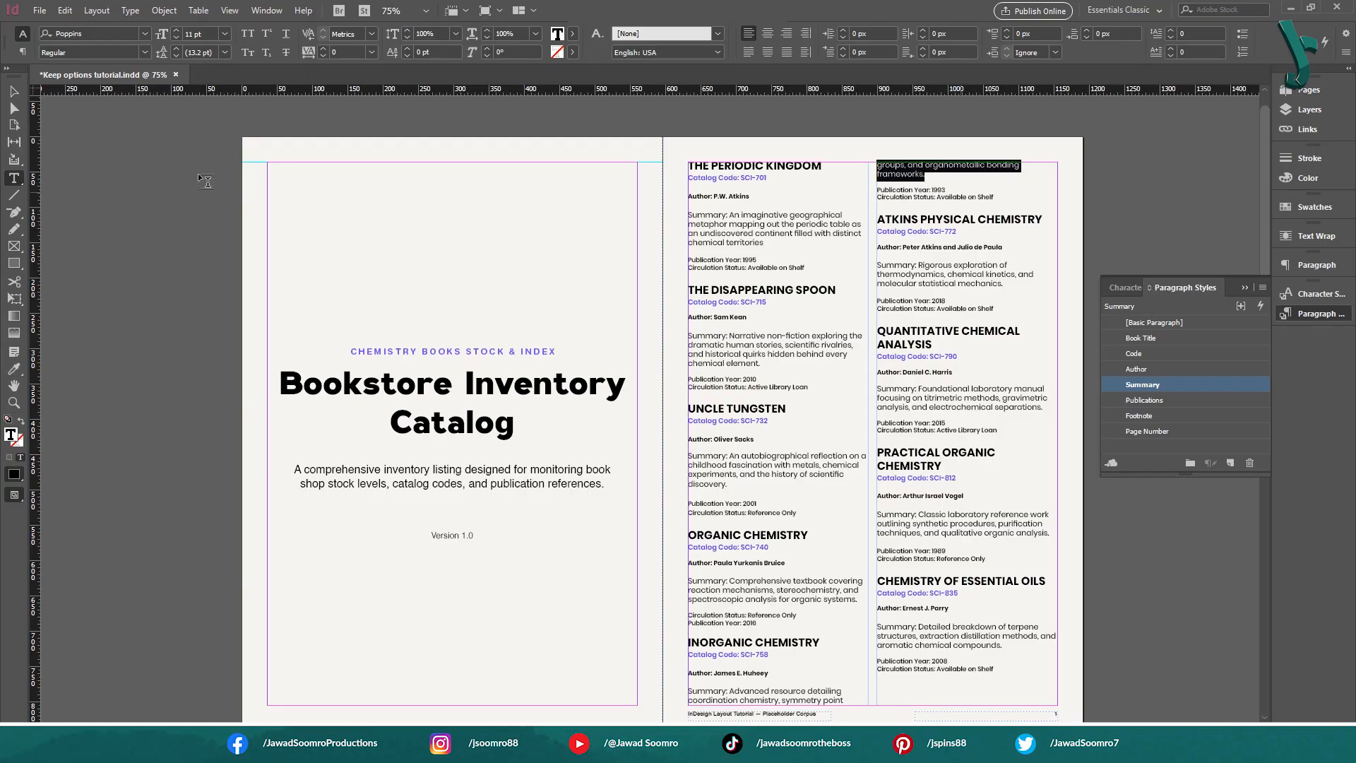
click(13, 92)
click(265, 375)
Examine how the Pharmaceutical Chemistry summary splits between the end of page 2 and the start of page 3
scroll(692, 675, down, 10)
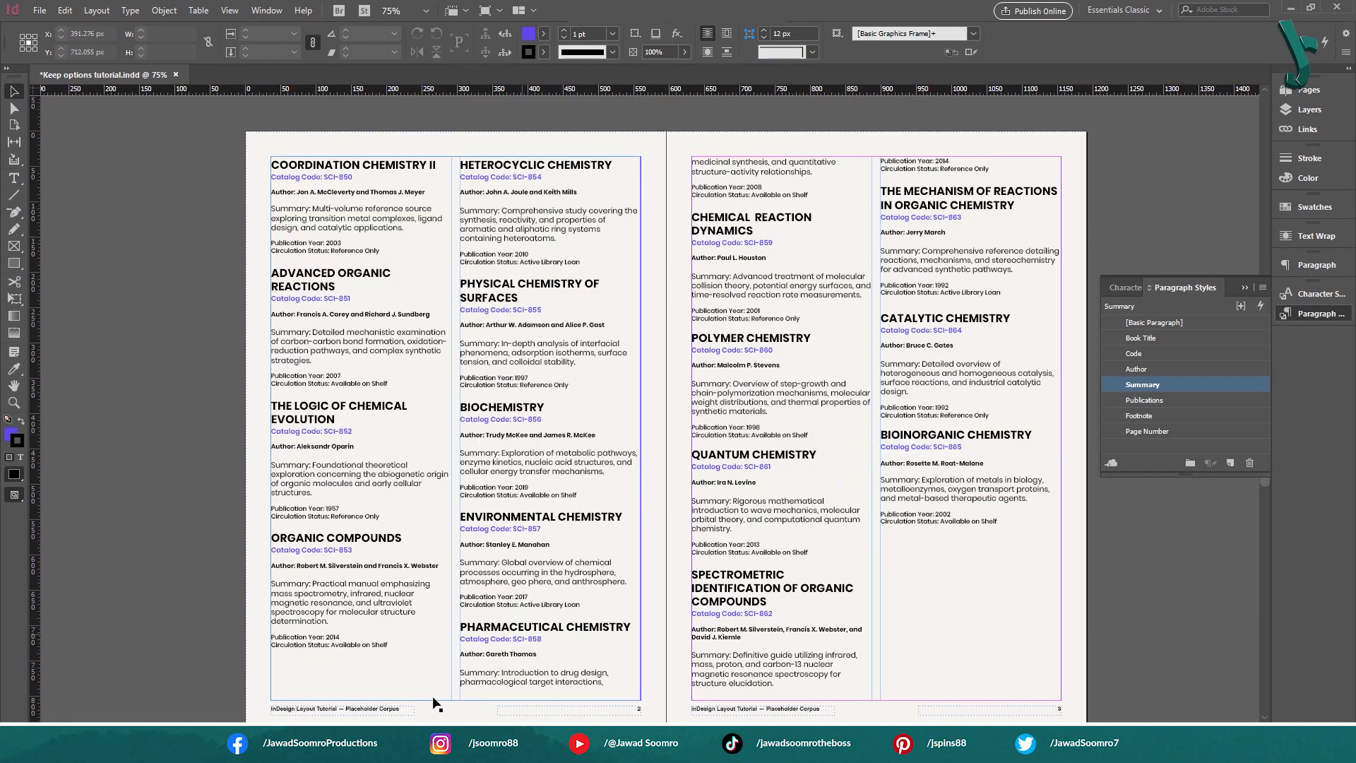
click(530, 646)
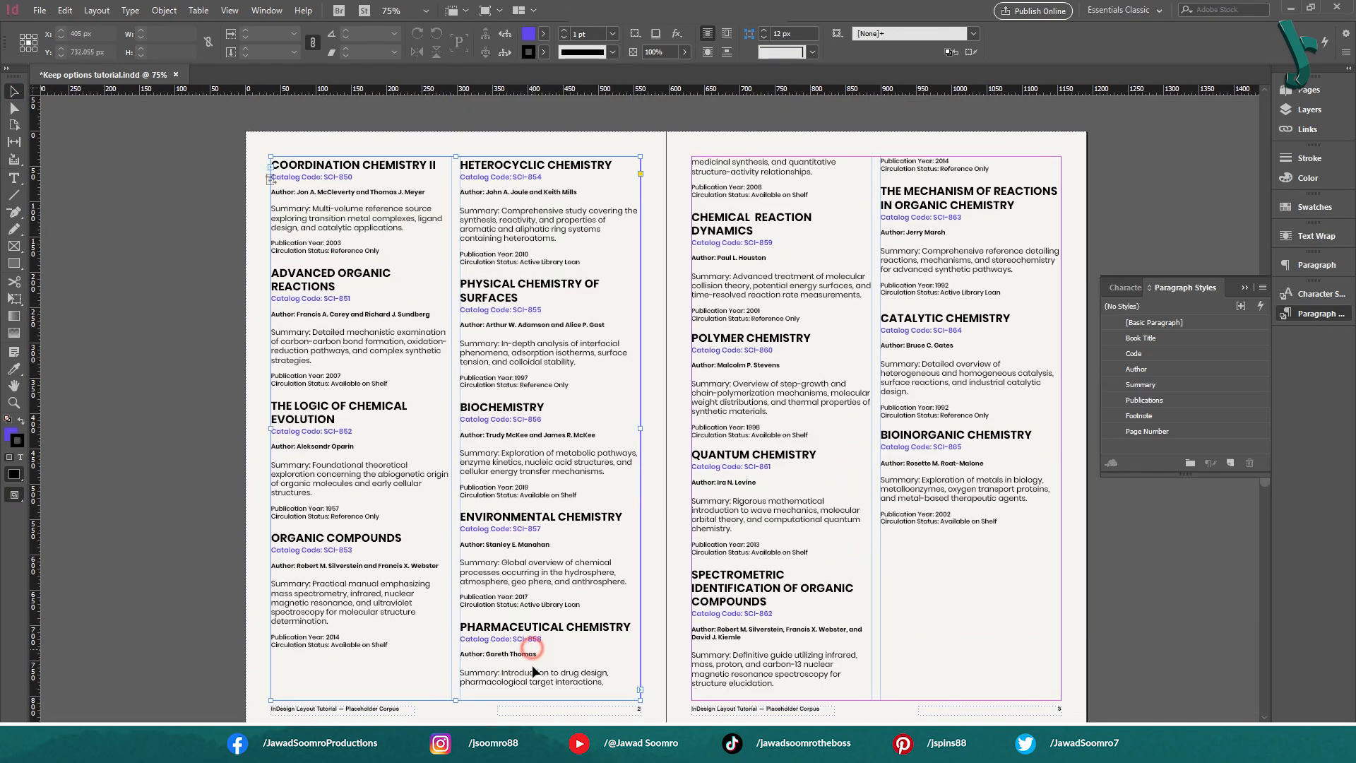
double_click(533, 666)
click(502, 674)
click(599, 684)
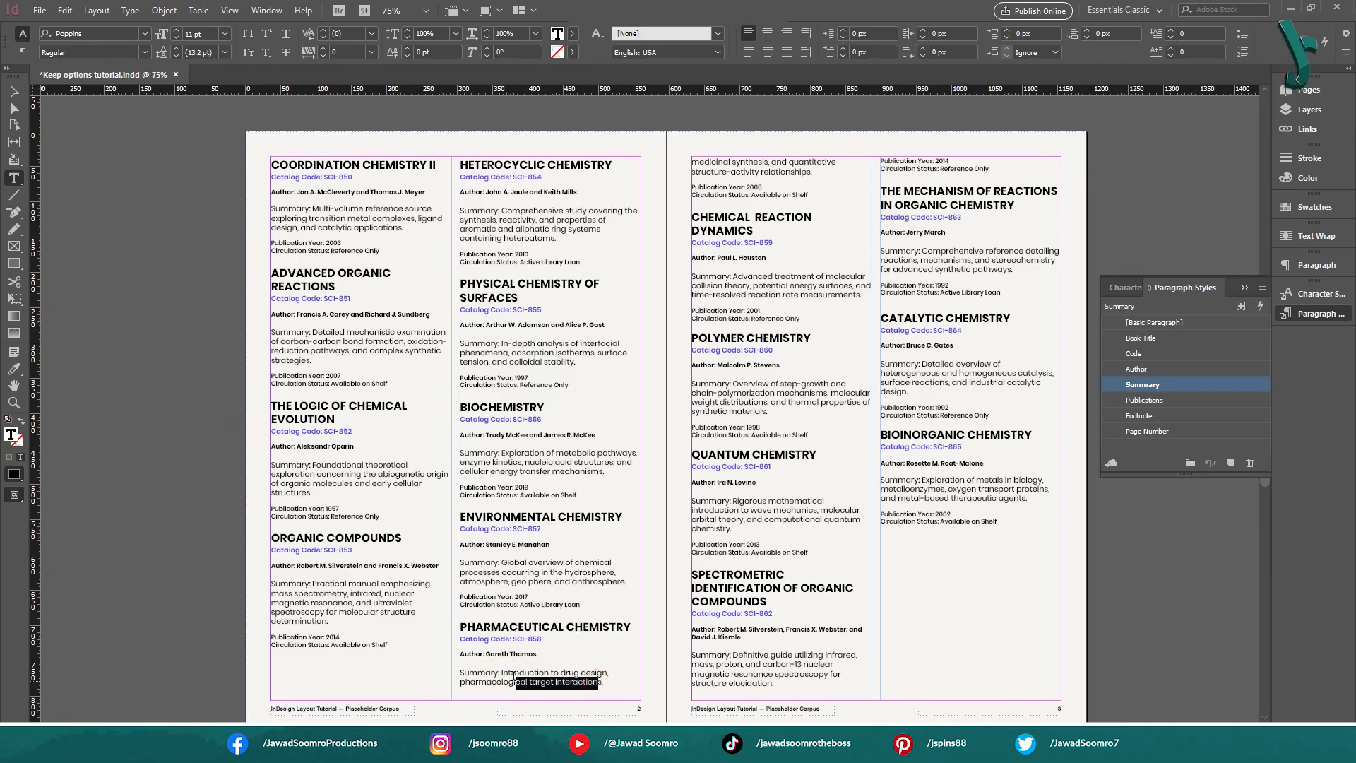
drag(712, 162, 839, 164)
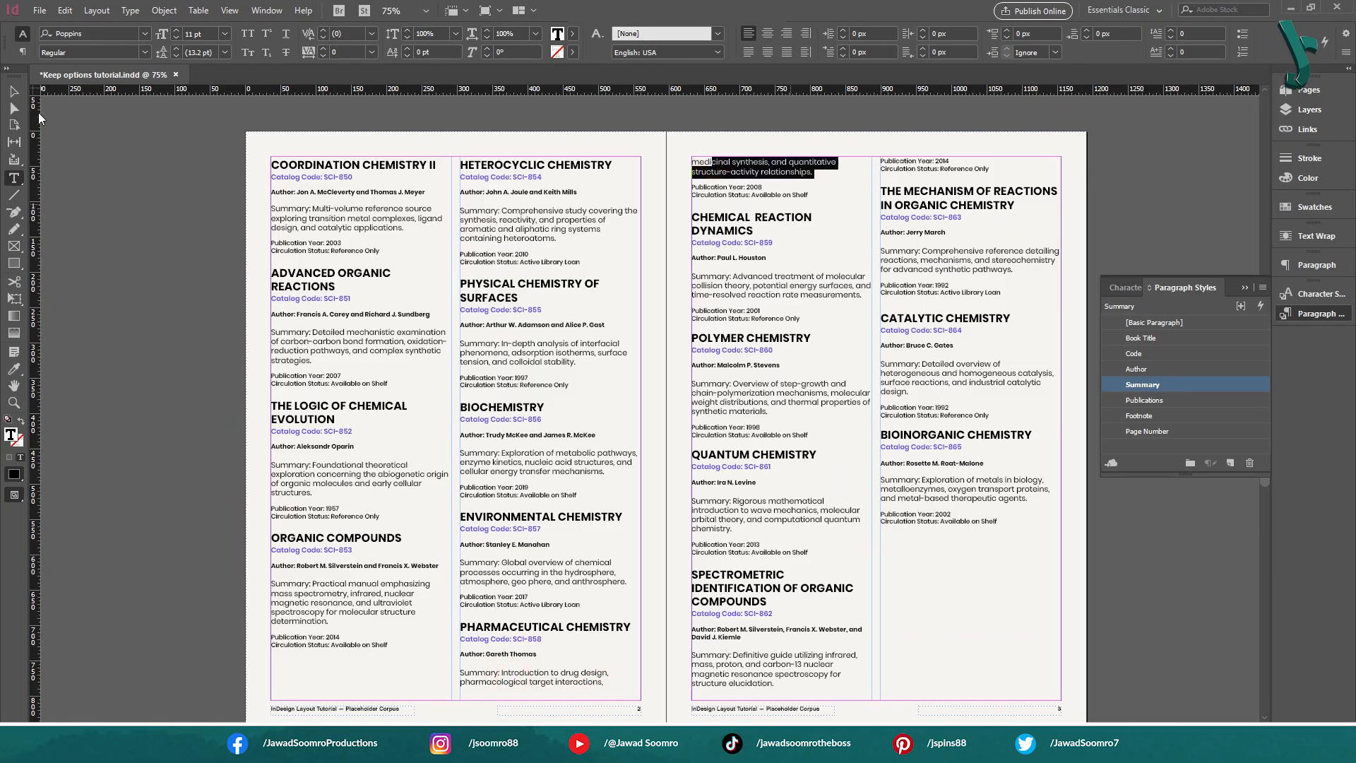
click(14, 92)
click(189, 210)
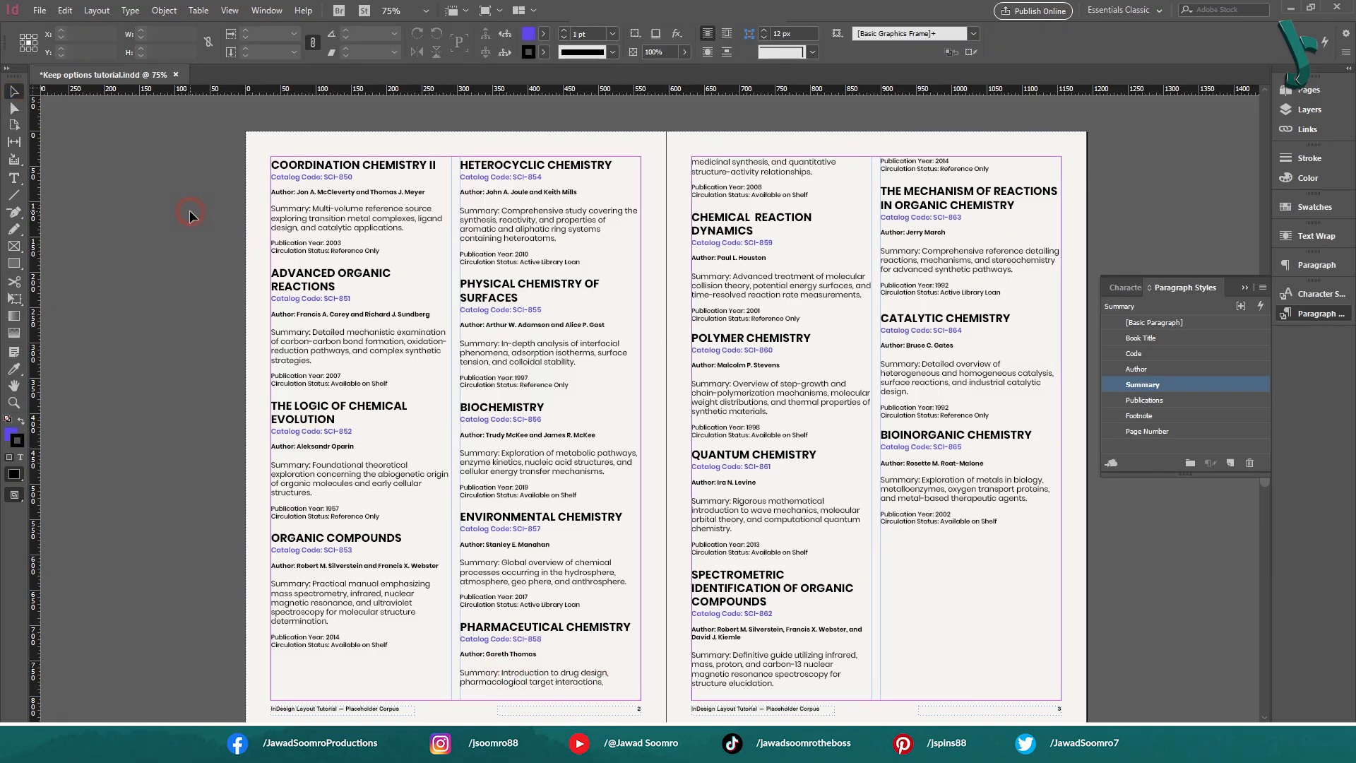
Examine how the Spectrometric Identification of Organic Compounds entry is separated from its publication year and circulation status on page 3
click(559, 182)
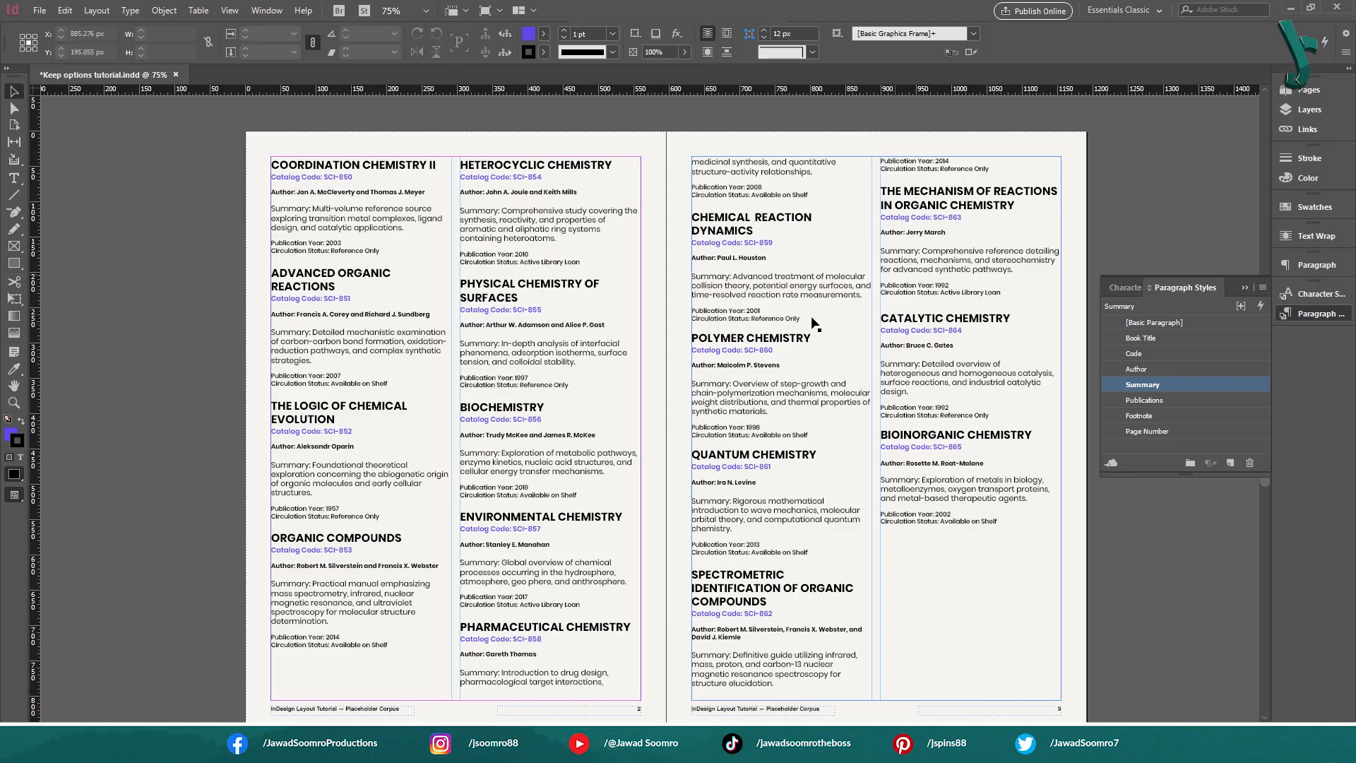
double_click(699, 576)
drag(694, 575, 778, 596)
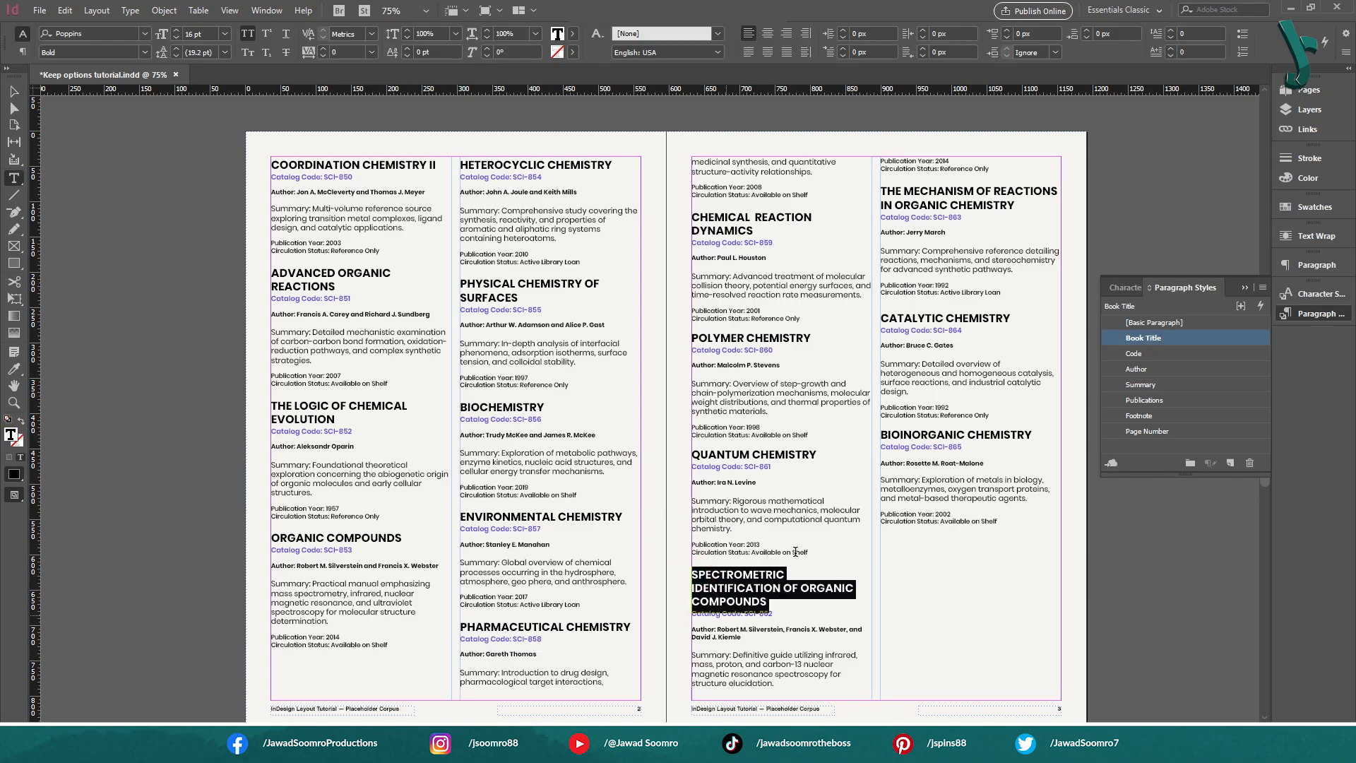
click(752, 601)
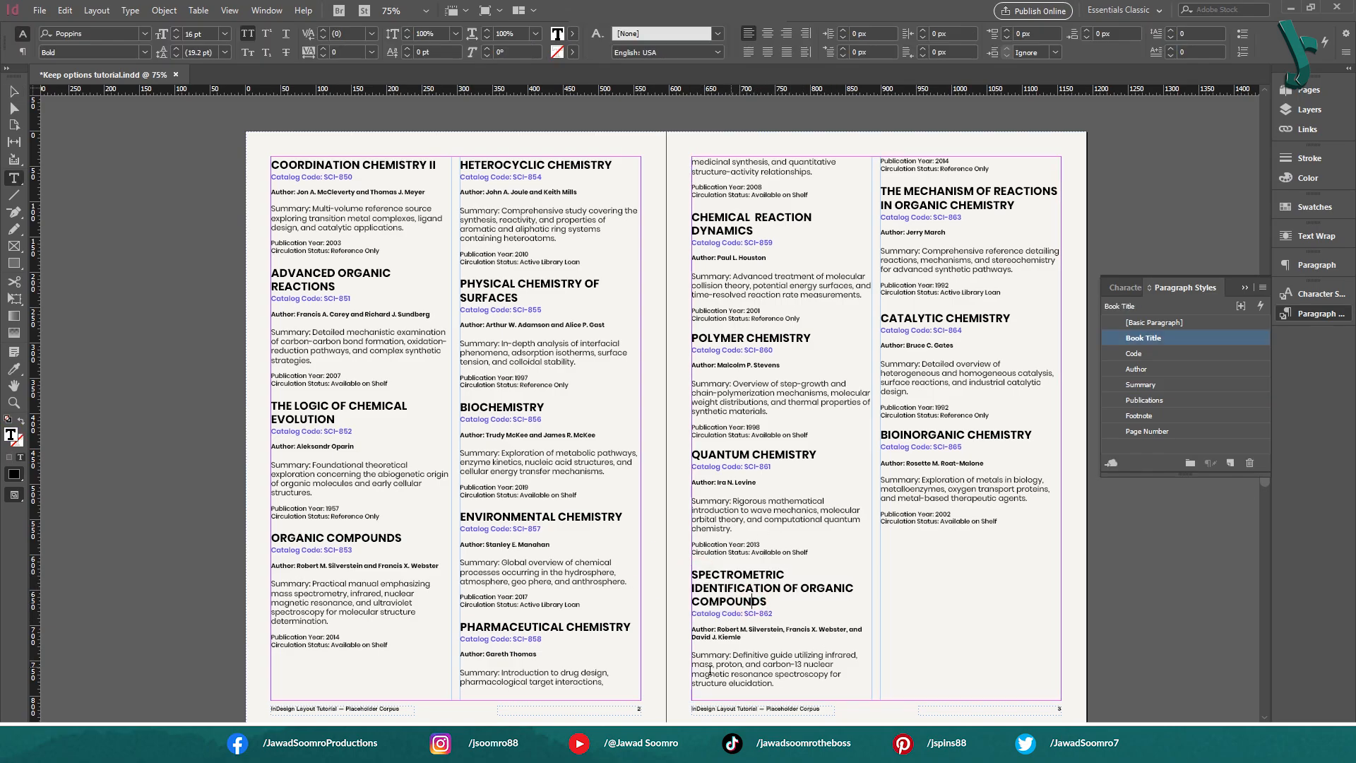
drag(992, 166, 887, 152)
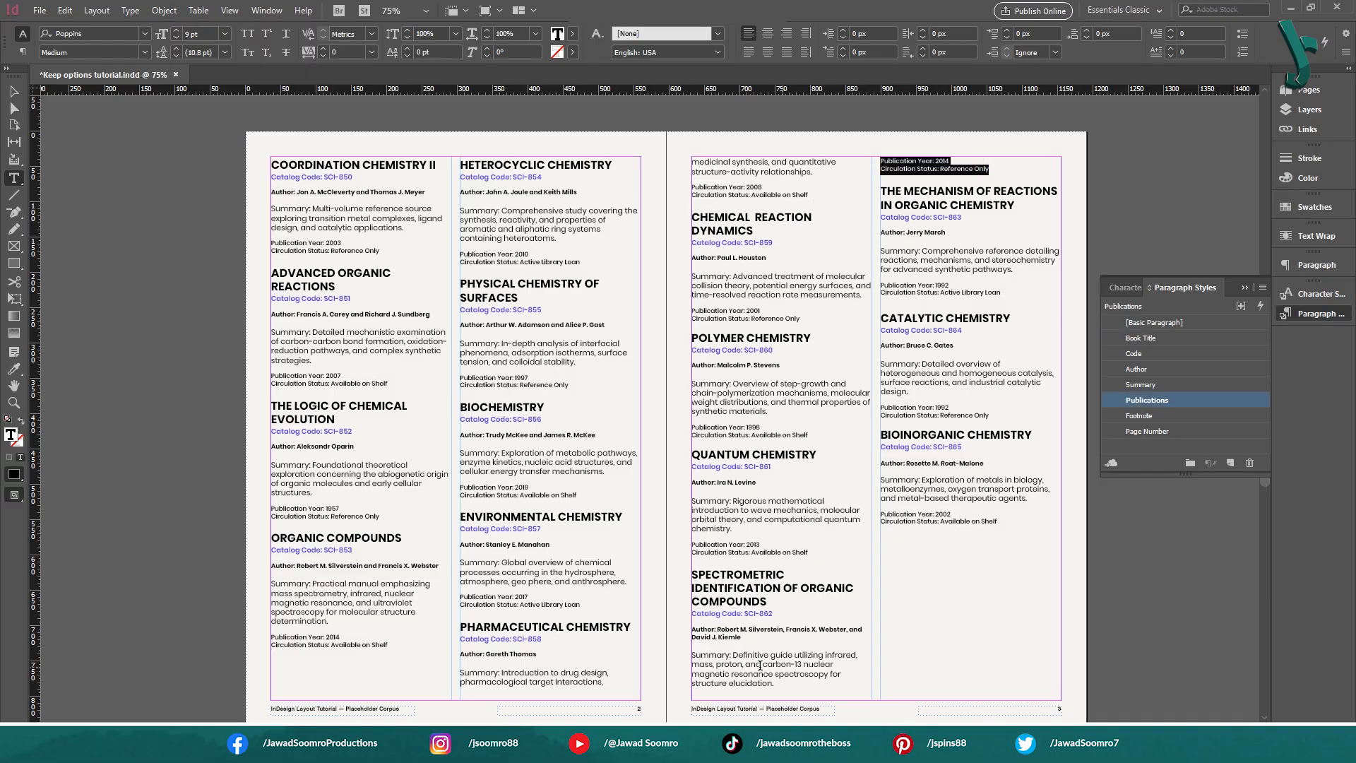
drag(760, 665, 799, 683)
drag(975, 168, 900, 159)
click(13, 92)
Enable Keep with Previous in the Publications paragraph style's Keep Options
double_click(1173, 401)
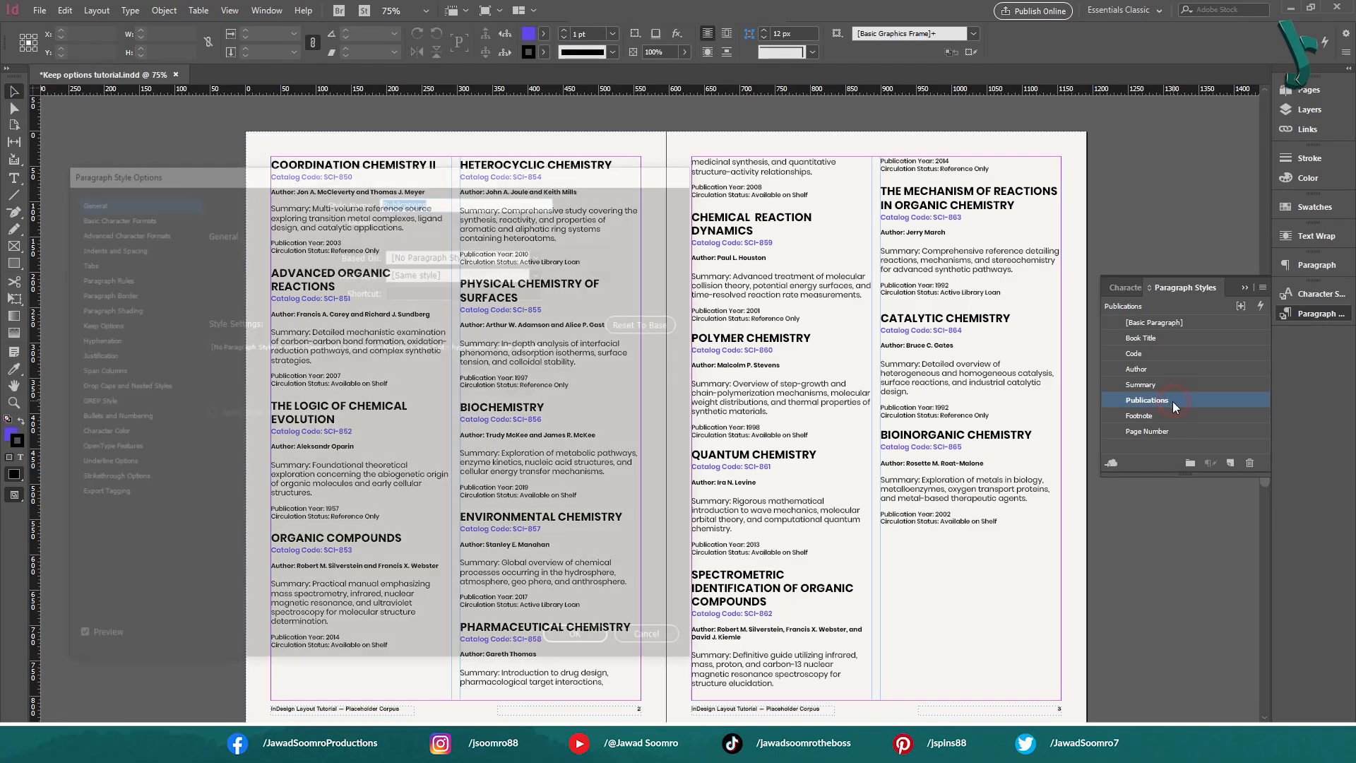
click(96, 322)
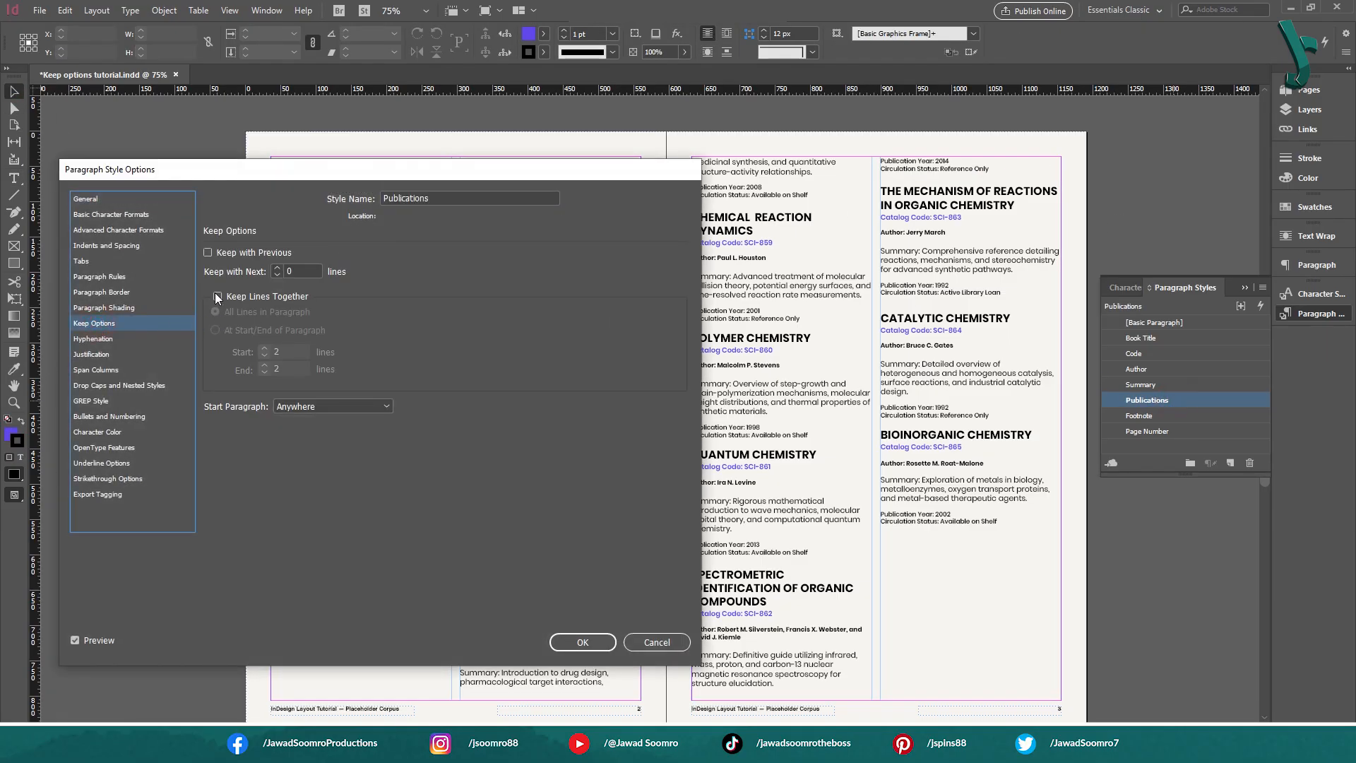
click(237, 255)
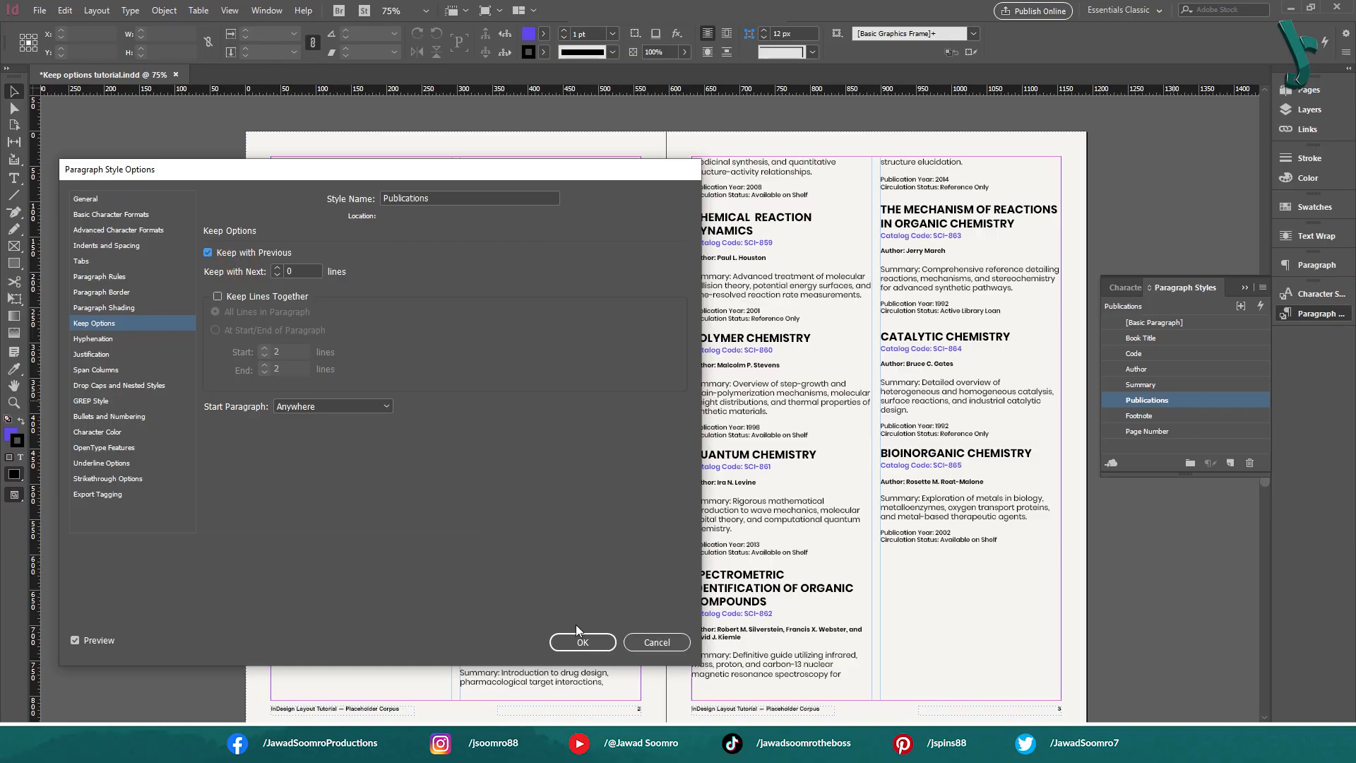
click(592, 643)
Examine how the Spectrometric Identification summary's lines are divided between the two columns of page 3
double_click(914, 170)
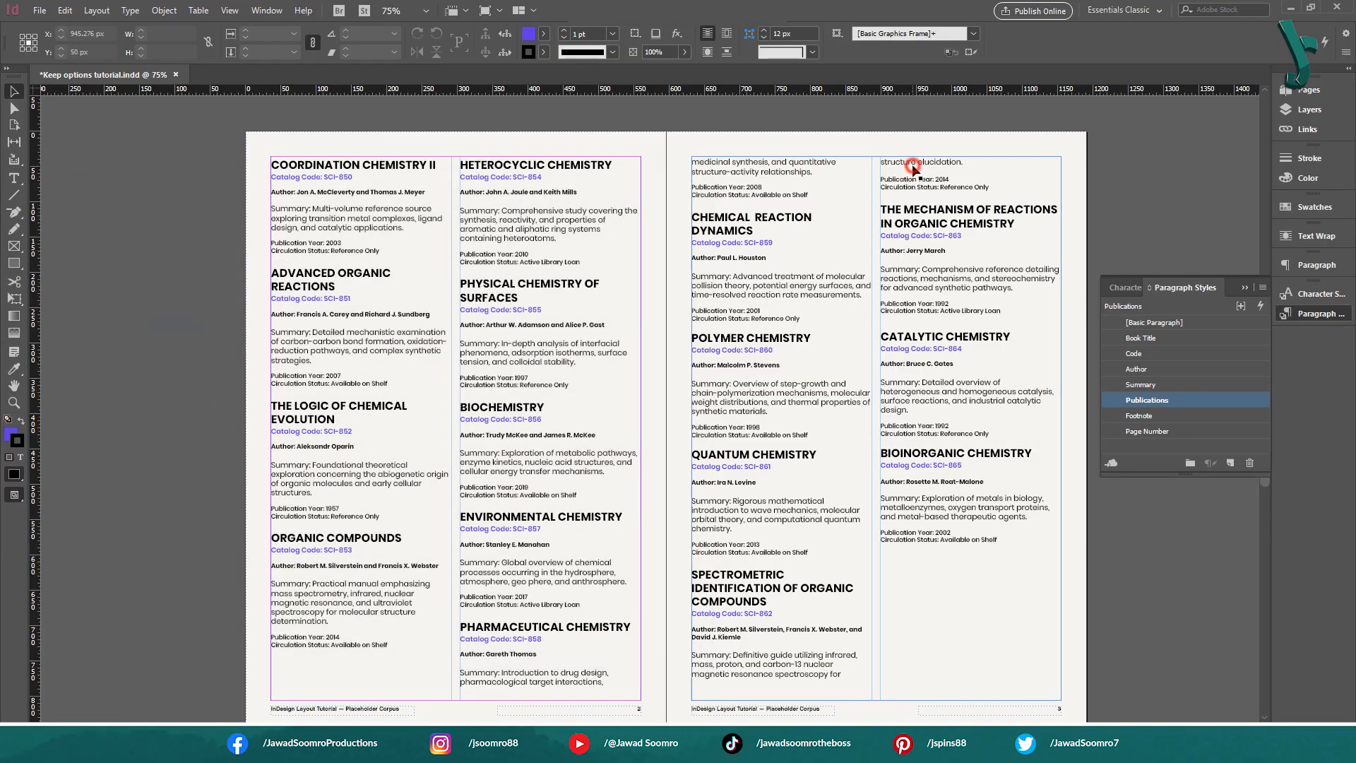
click(984, 161)
mouse_move(952, 159)
mouse_down()
mouse_move(866, 158)
mouse_move(966, 157)
mouse_up()
click(919, 161)
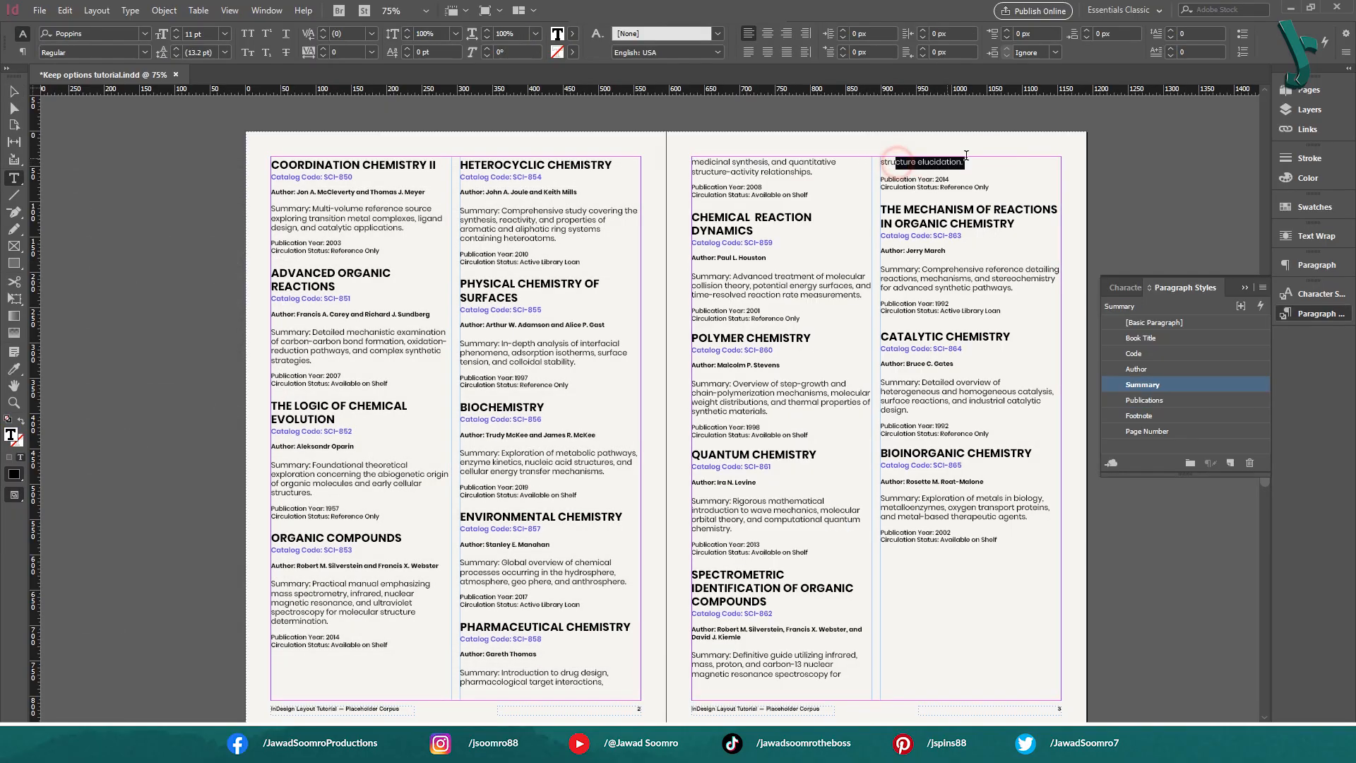
drag(775, 657, 842, 675)
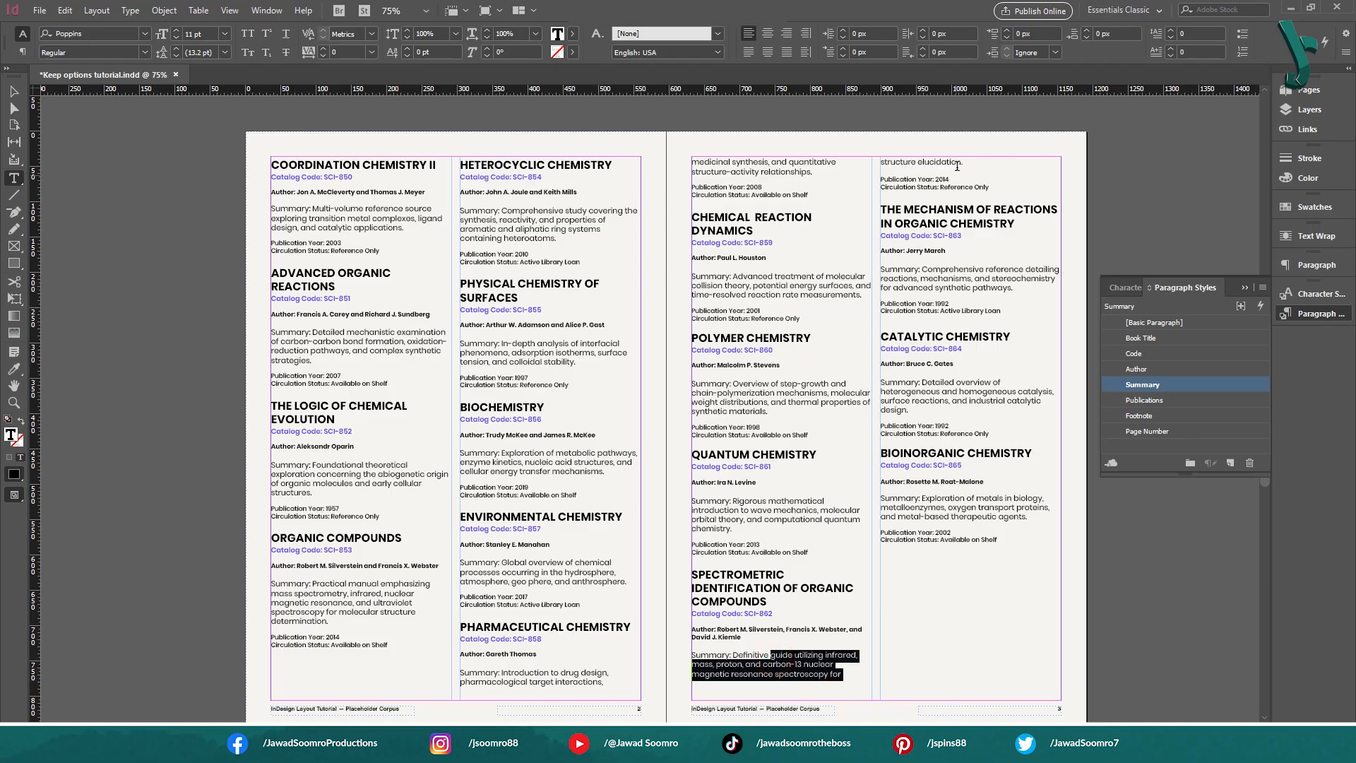
drag(965, 164, 924, 163)
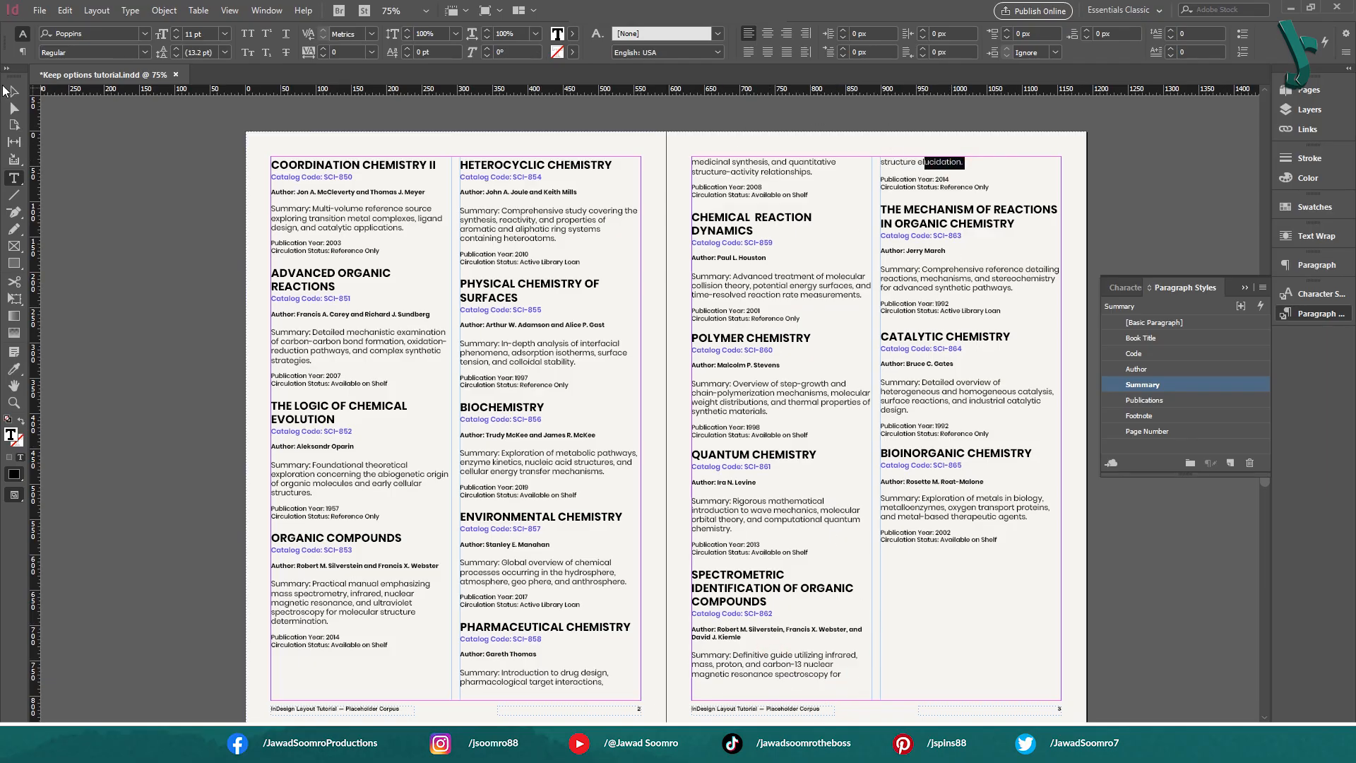
click(15, 90)
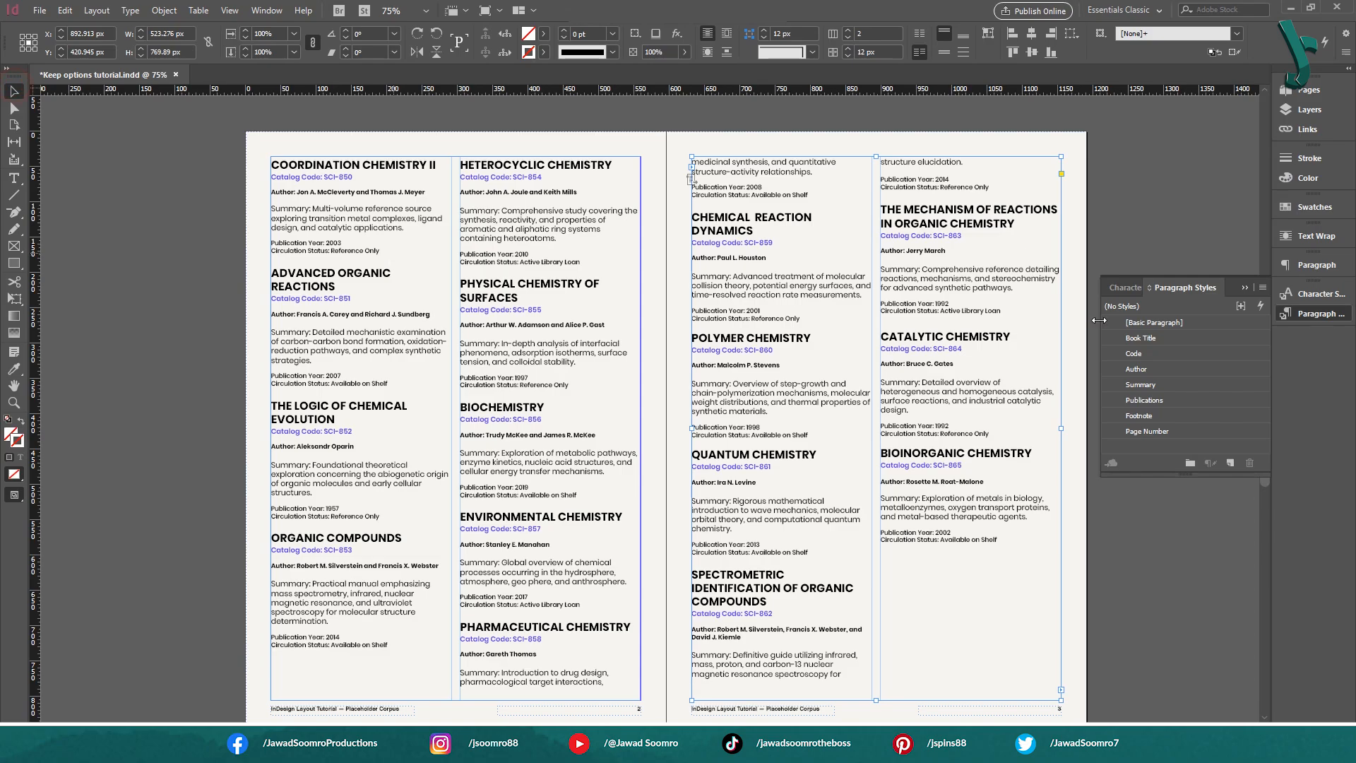
Change the Summary paragraph style's Keep Lines Together setting to All Lines in Paragraph
double_click(1175, 385)
click(94, 323)
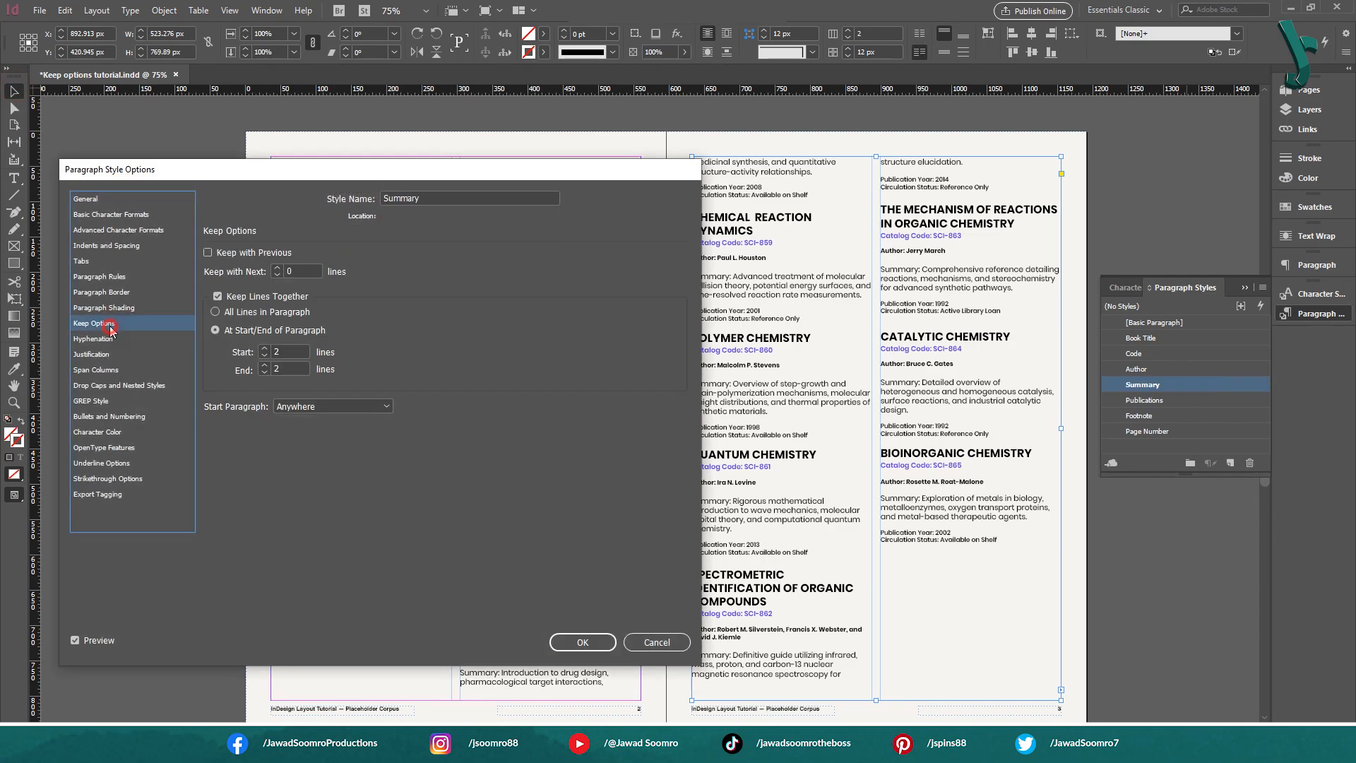
click(271, 312)
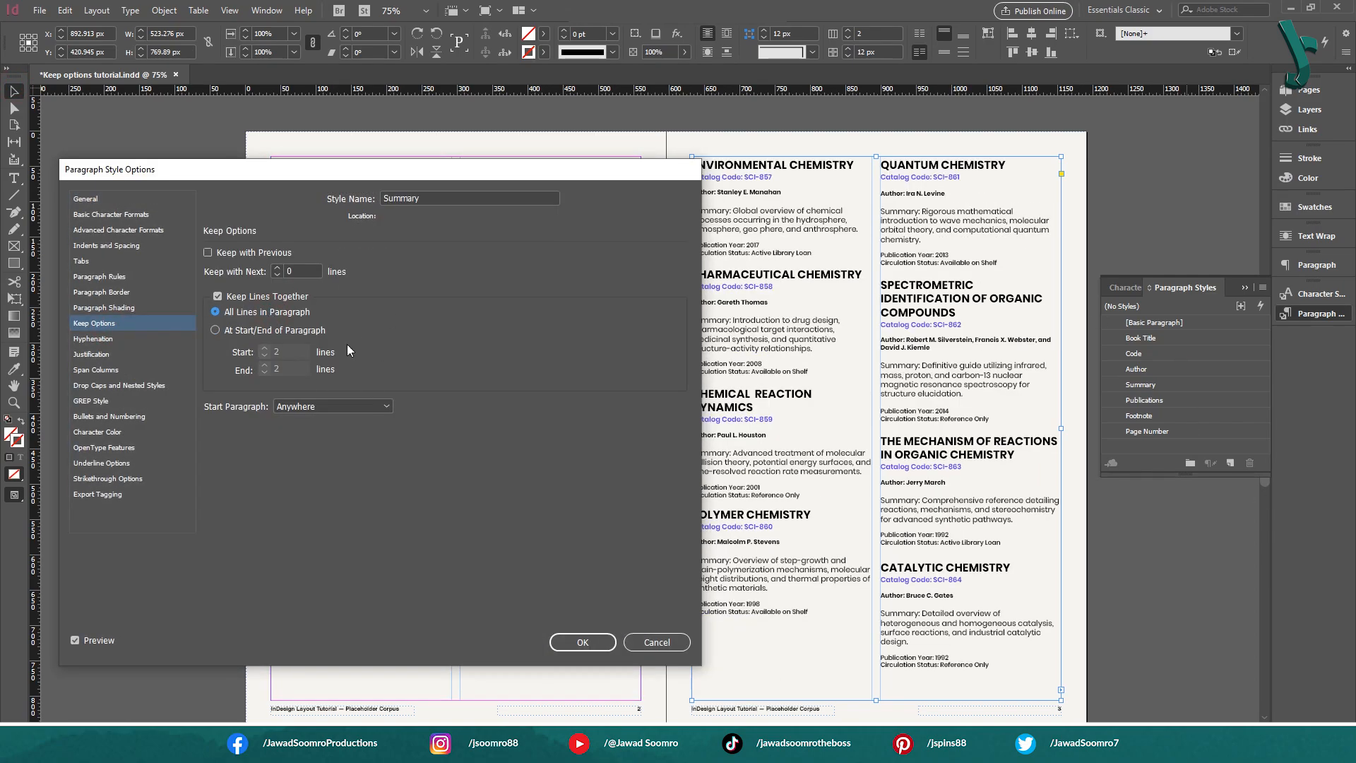
click(583, 642)
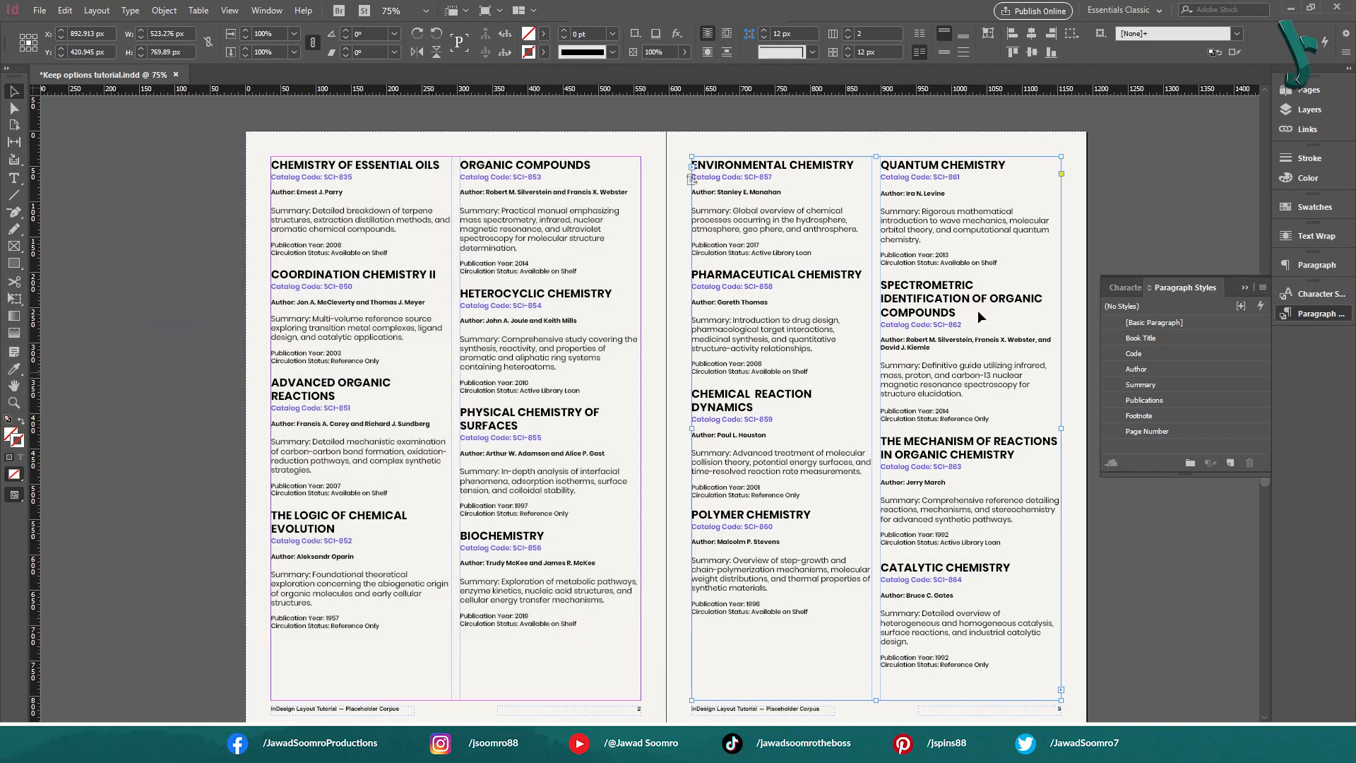
Review how the catalog entries are distributed across the columns of the document's page spreads
scroll(845, 226, up, 5)
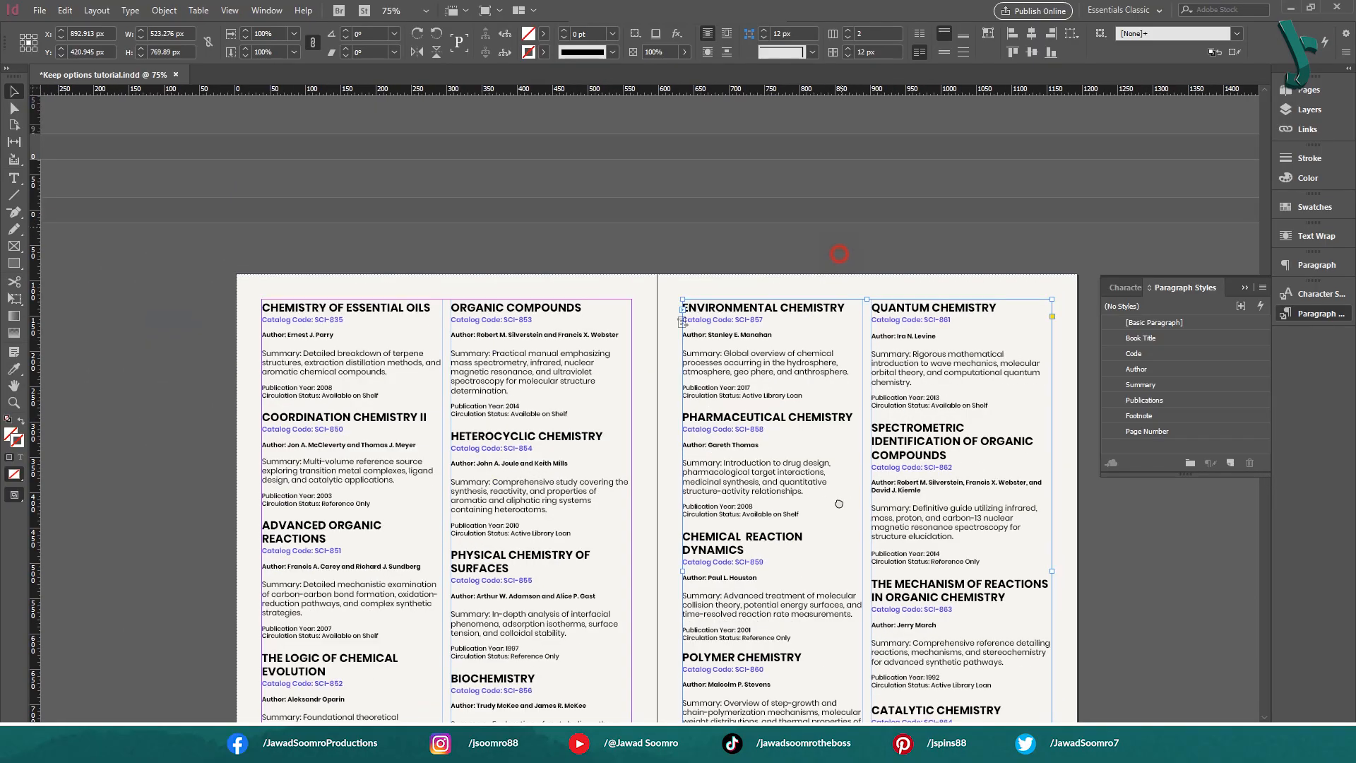
scroll(855, 207, up, 4)
scroll(699, 490, down, 15)
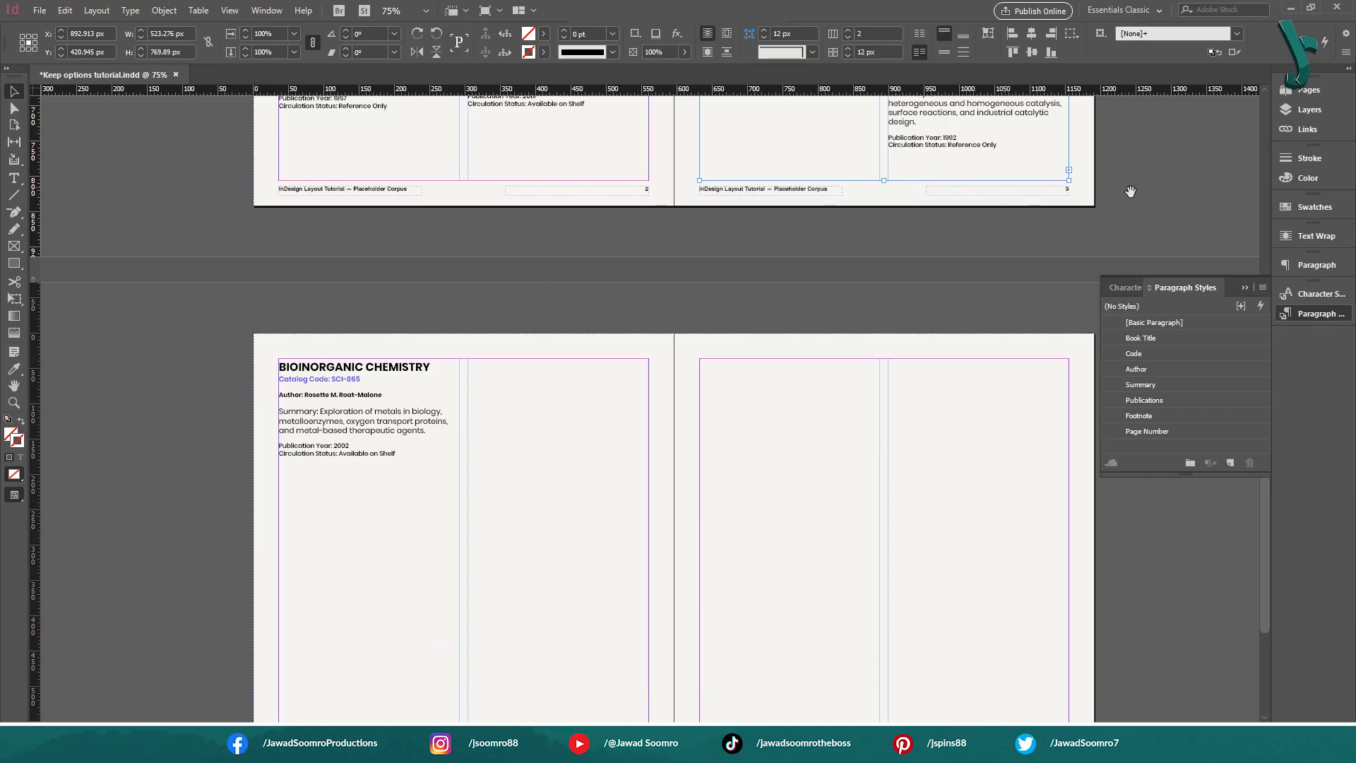
drag(640, 198, 604, 601)
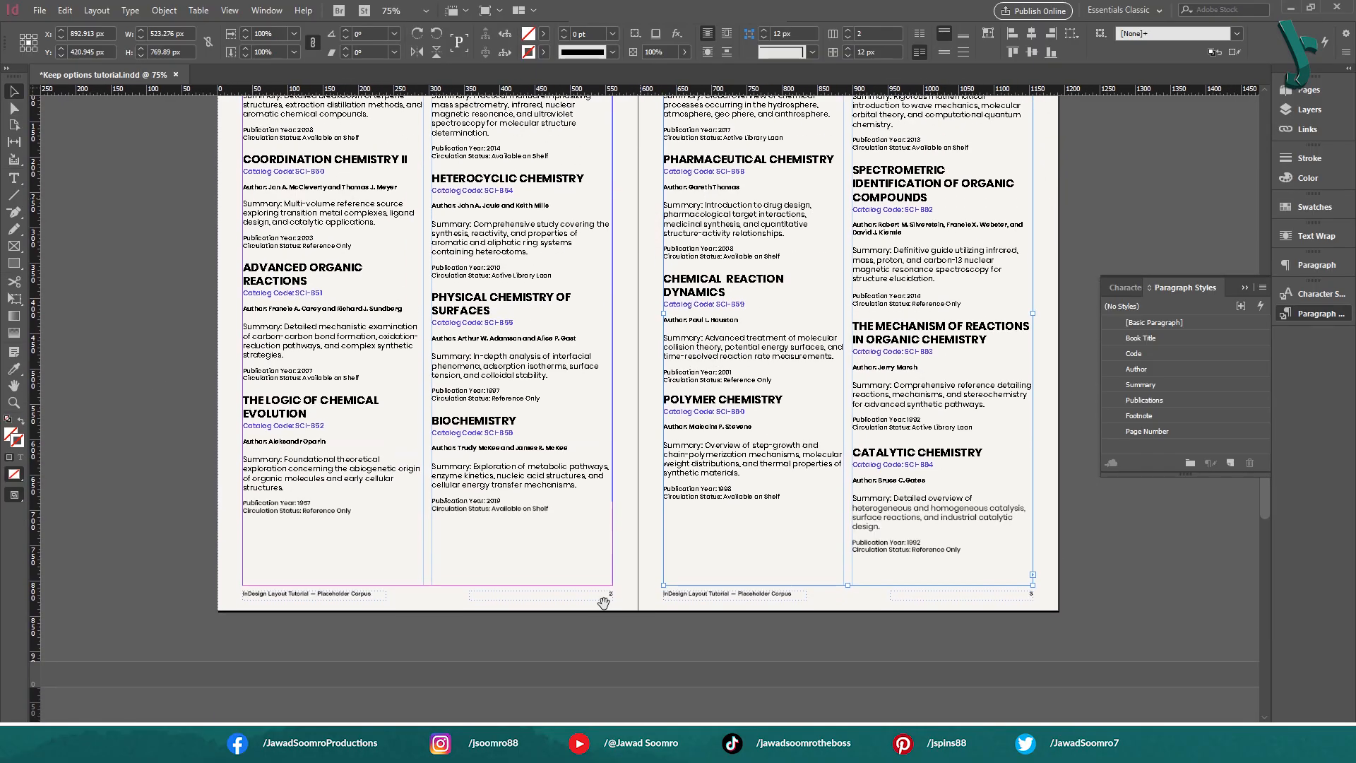
drag(724, 280, 726, 366)
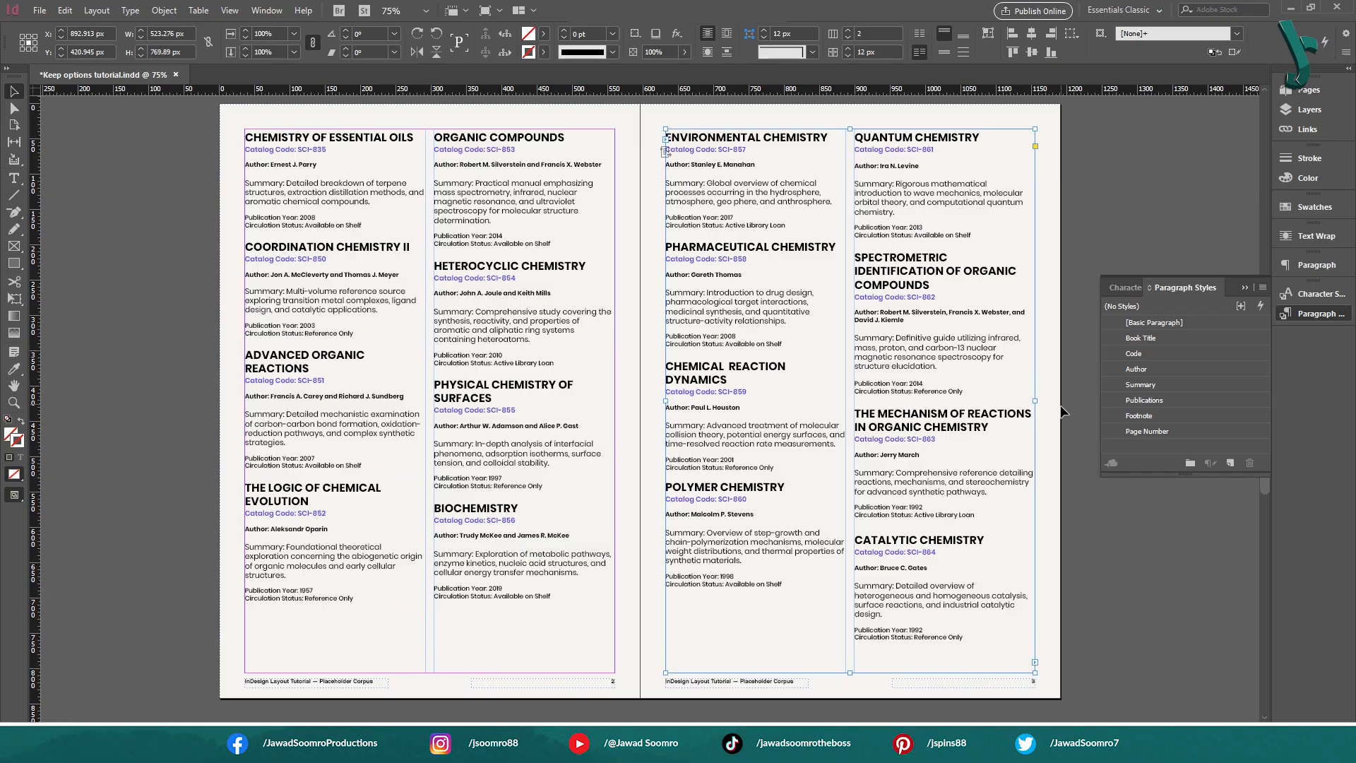
Change the Summary paragraph style's Keep Lines Together setting to At Start/End of Paragraph
double_click(1169, 386)
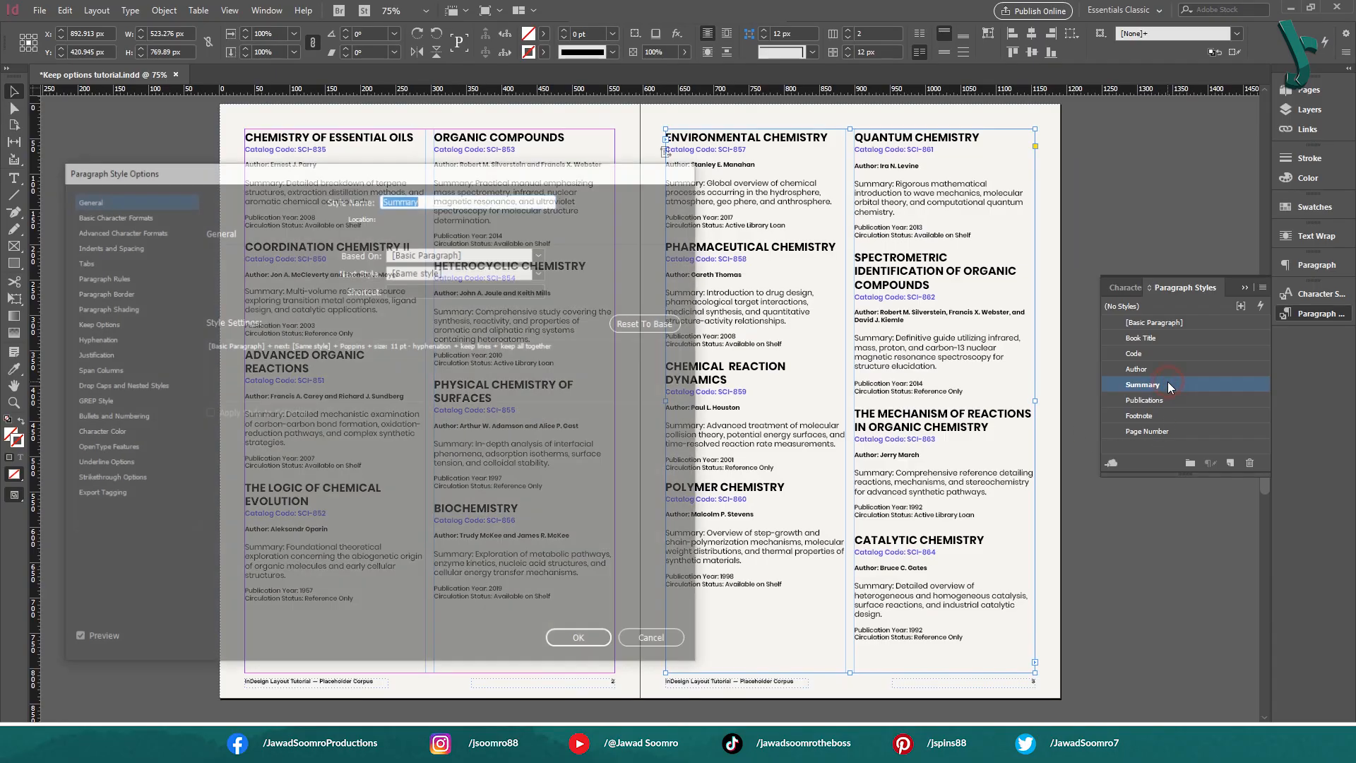
click(117, 325)
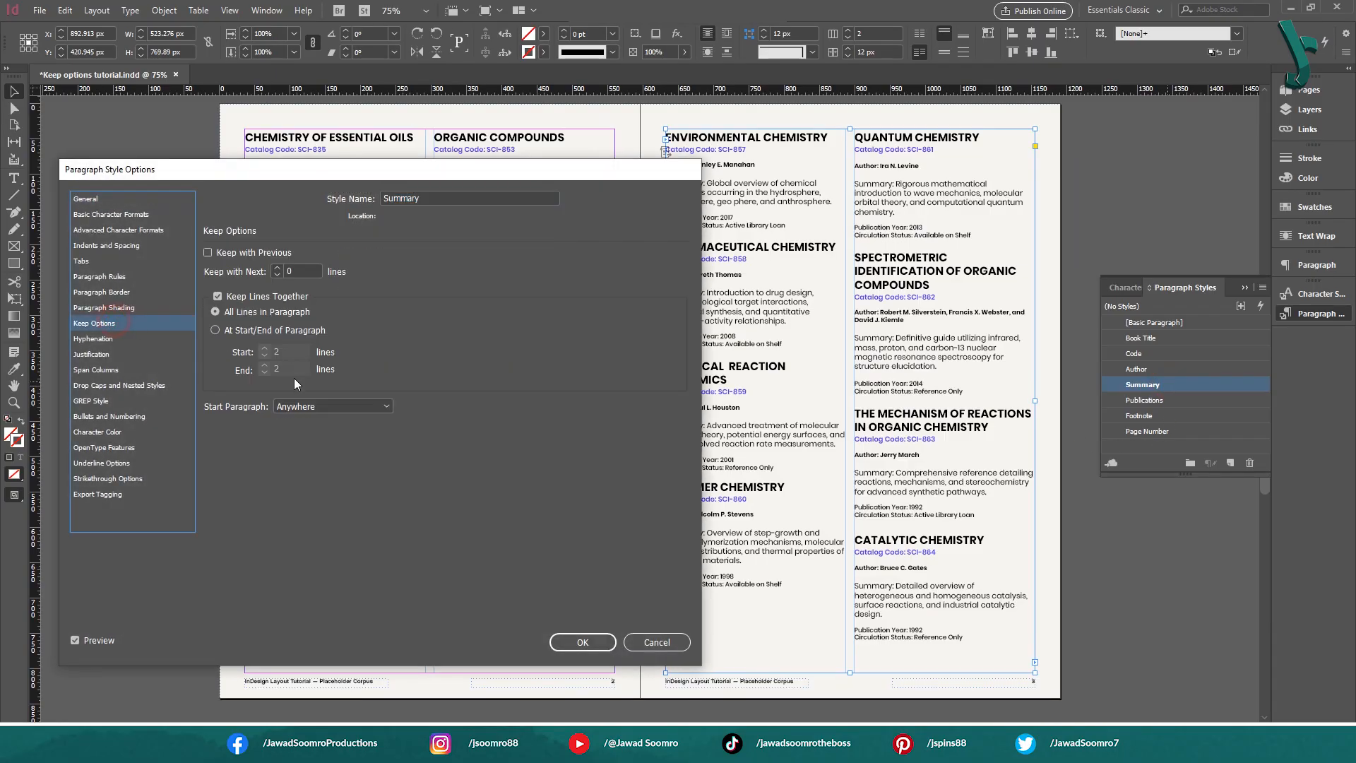
click(251, 330)
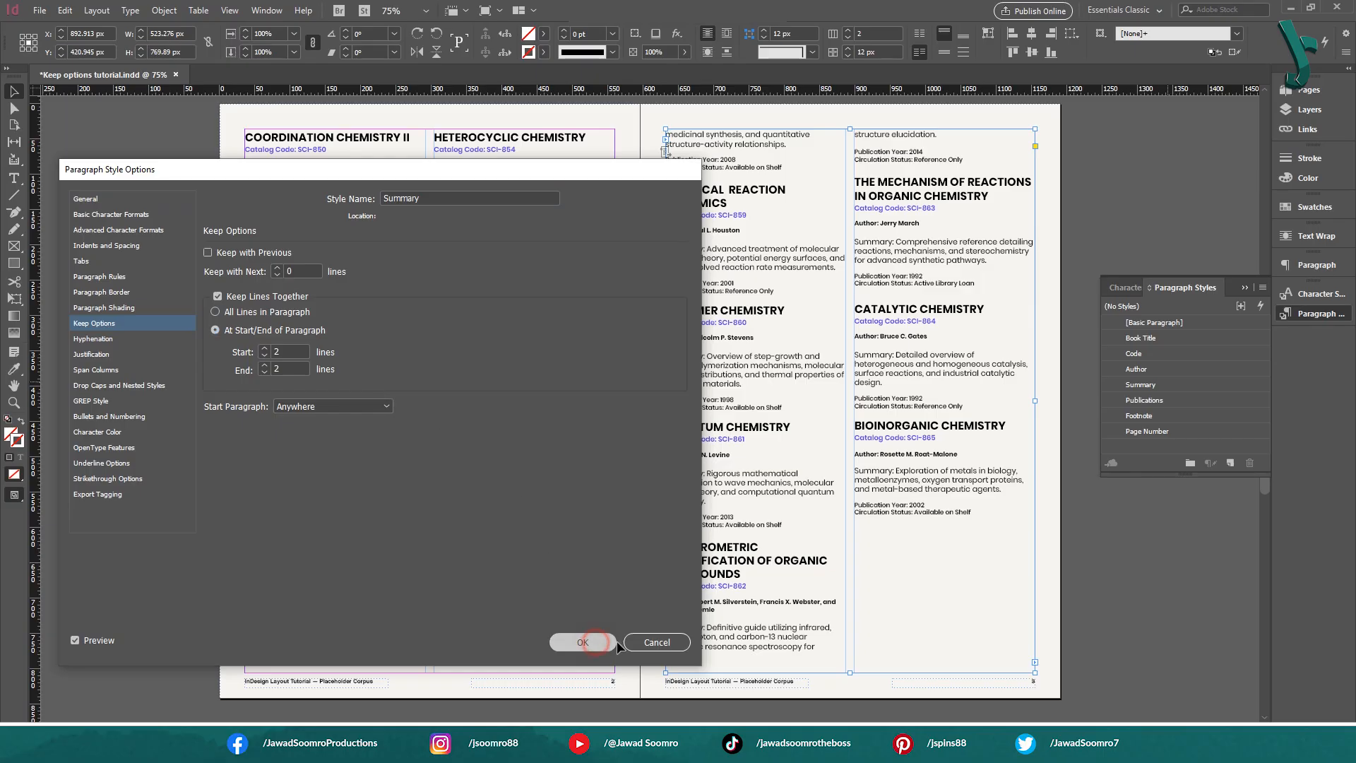
click(583, 643)
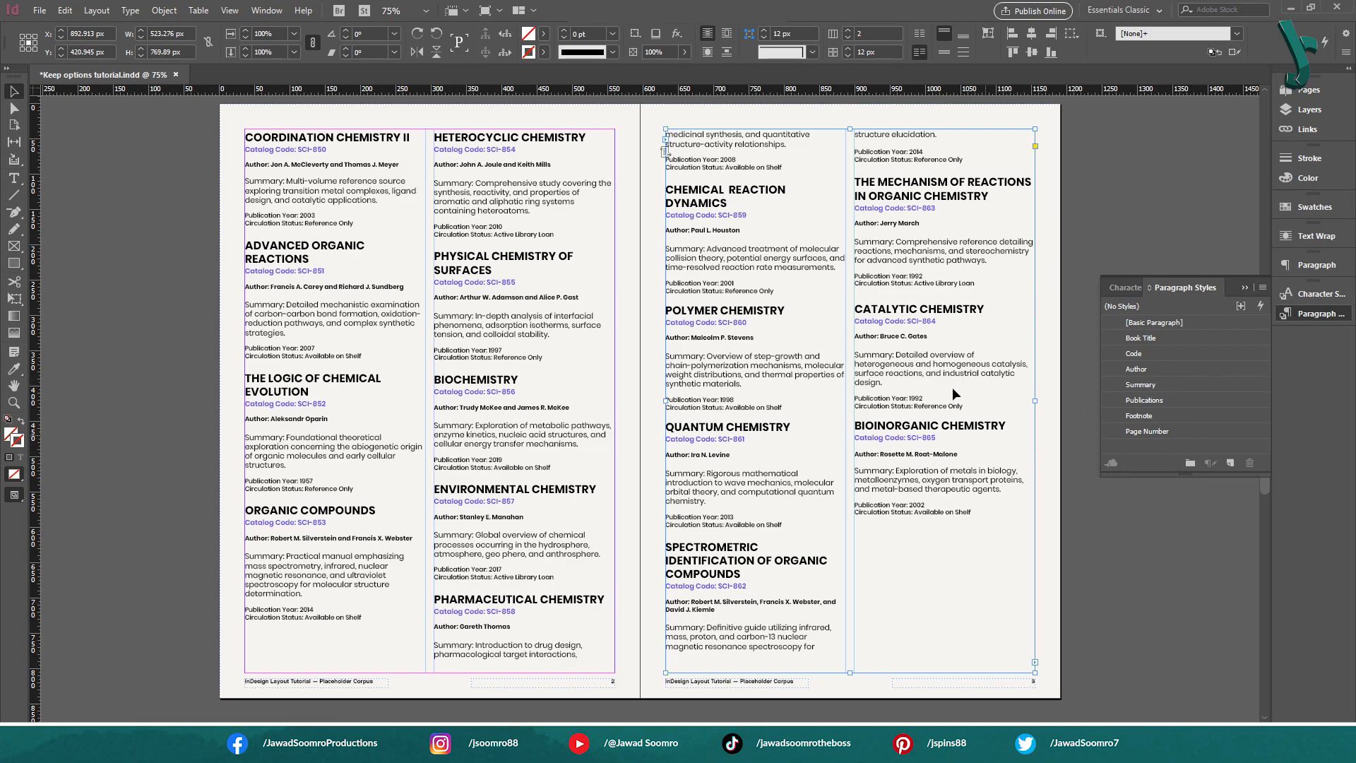
Duplicate the Summary paragraph style as "Summary PEAK", with Keep Lines Together set to 3 lines at the paragraph's end
click(1160, 387)
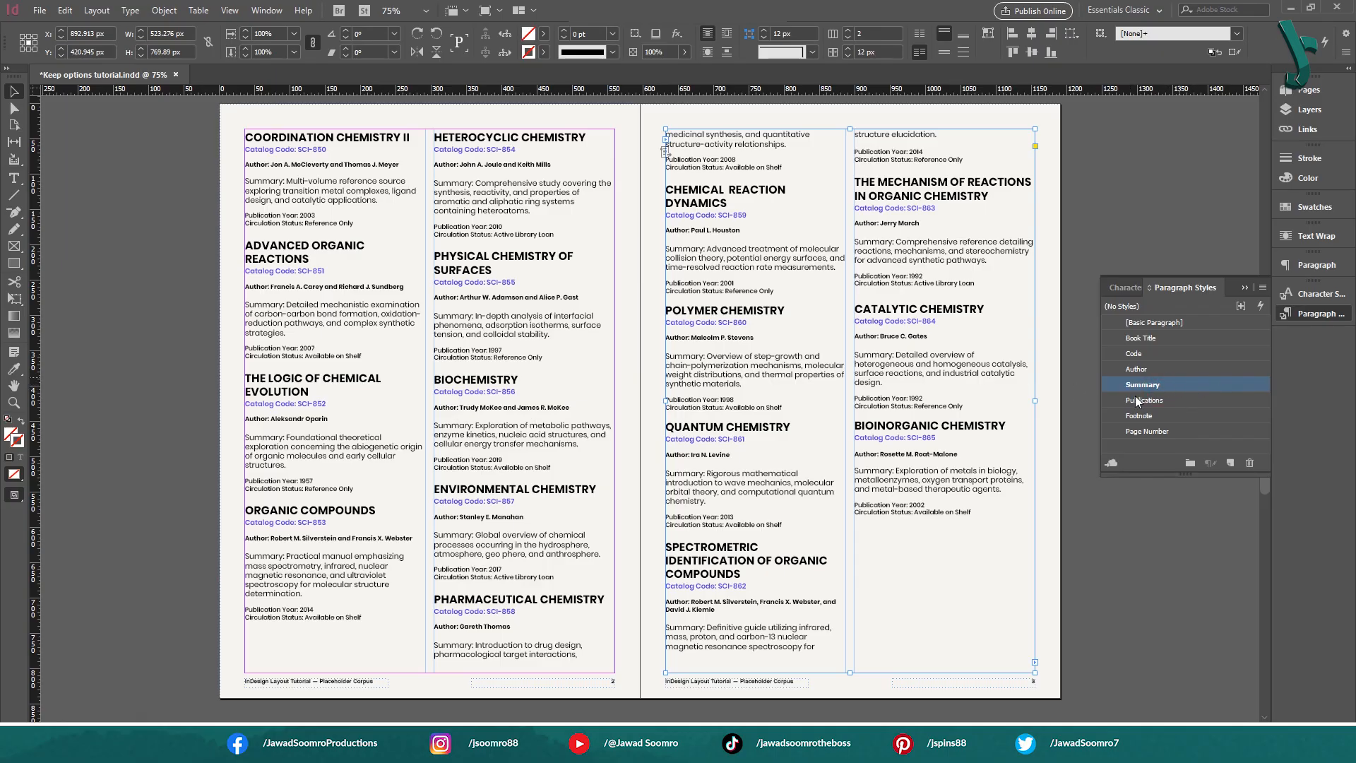
right_click(1165, 390)
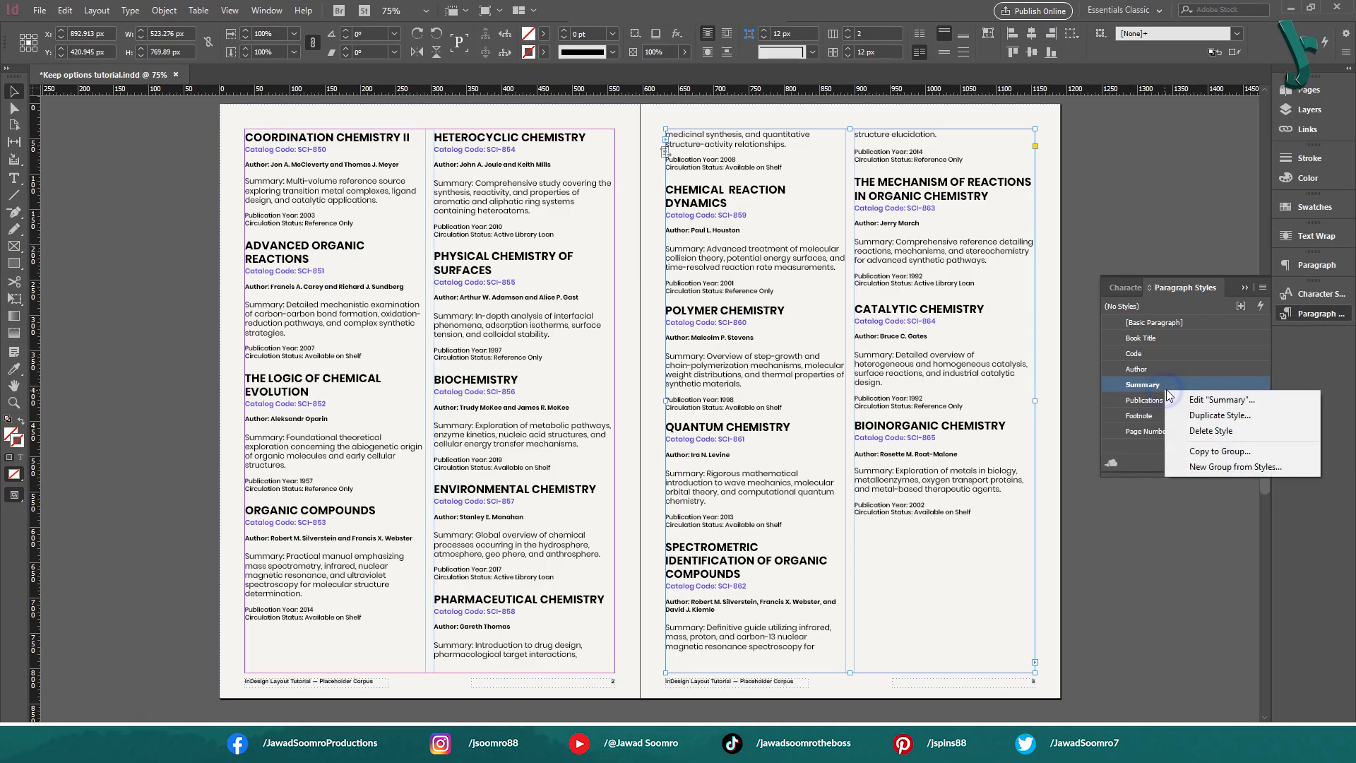
click(1219, 417)
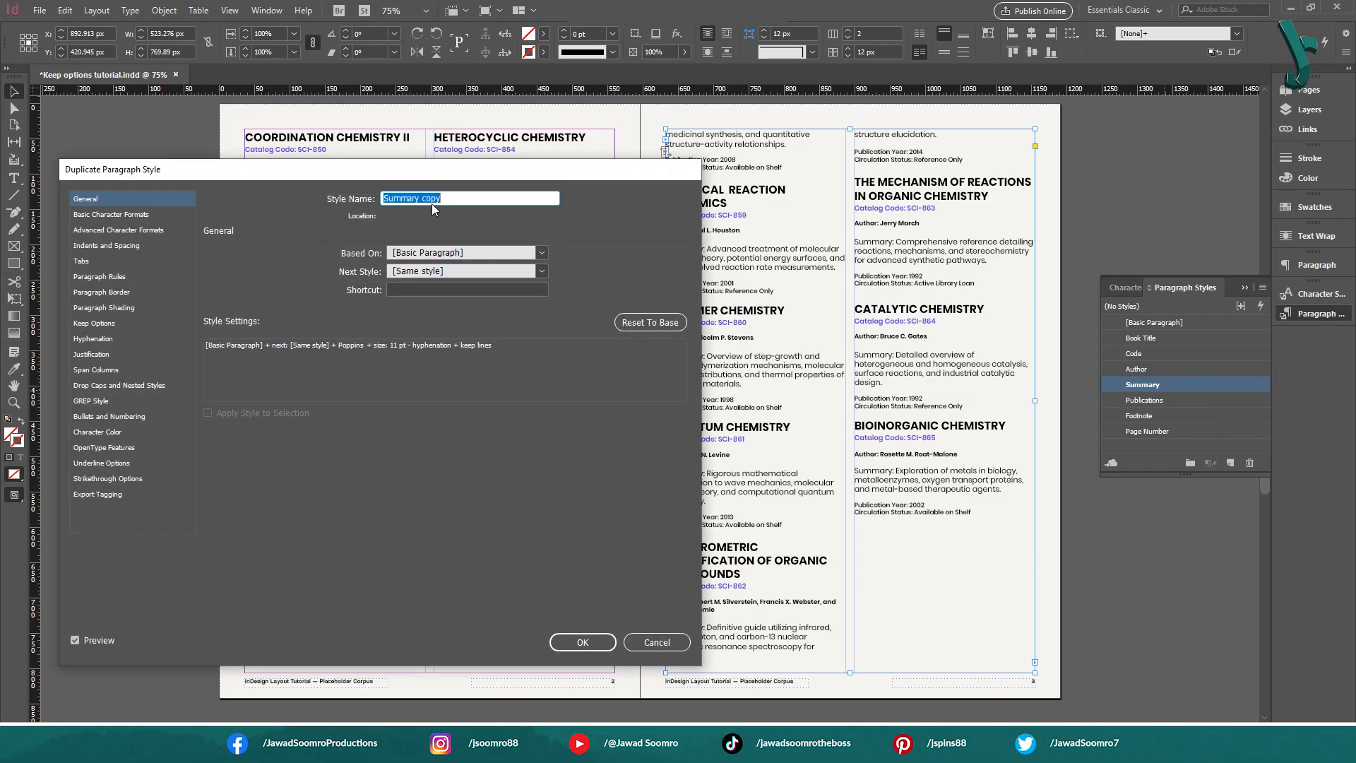
double_click(431, 199)
key(BackSpace)
click(120, 323)
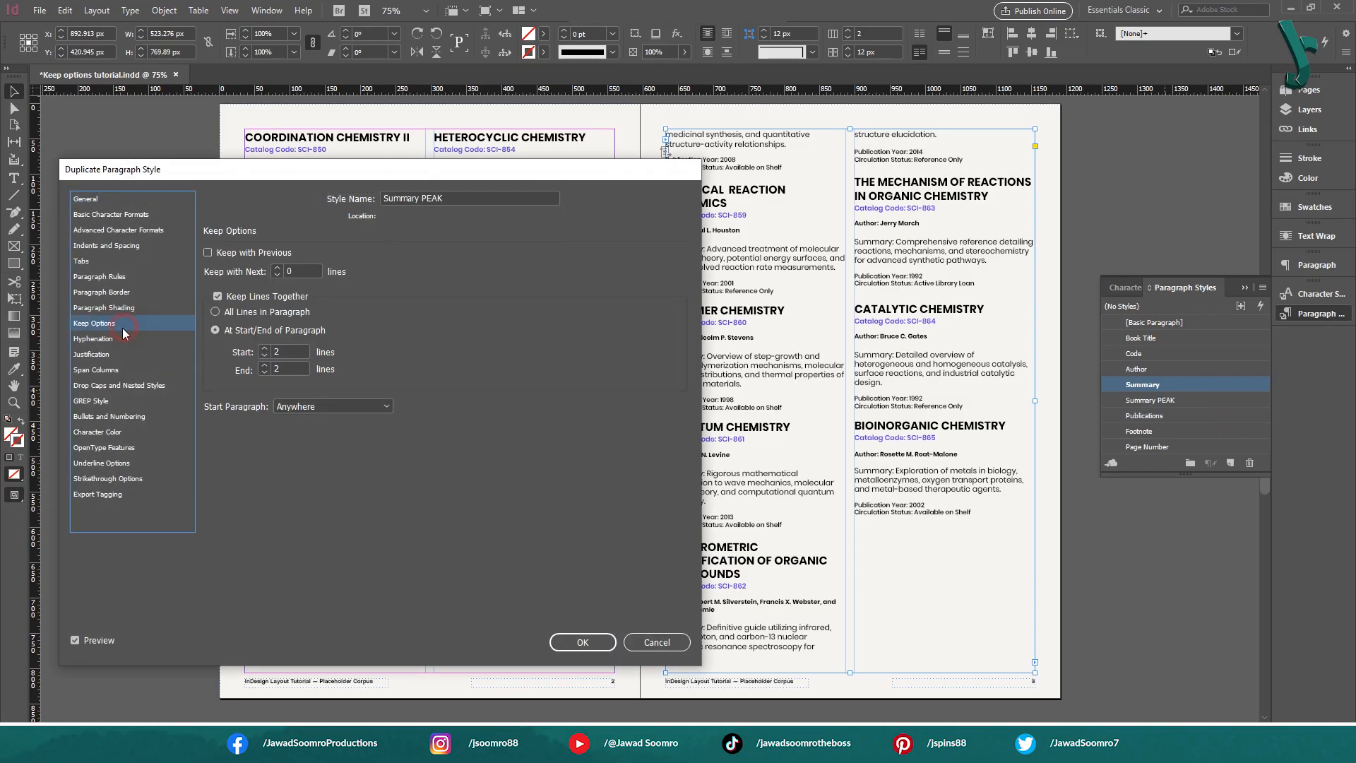
double_click(281, 369)
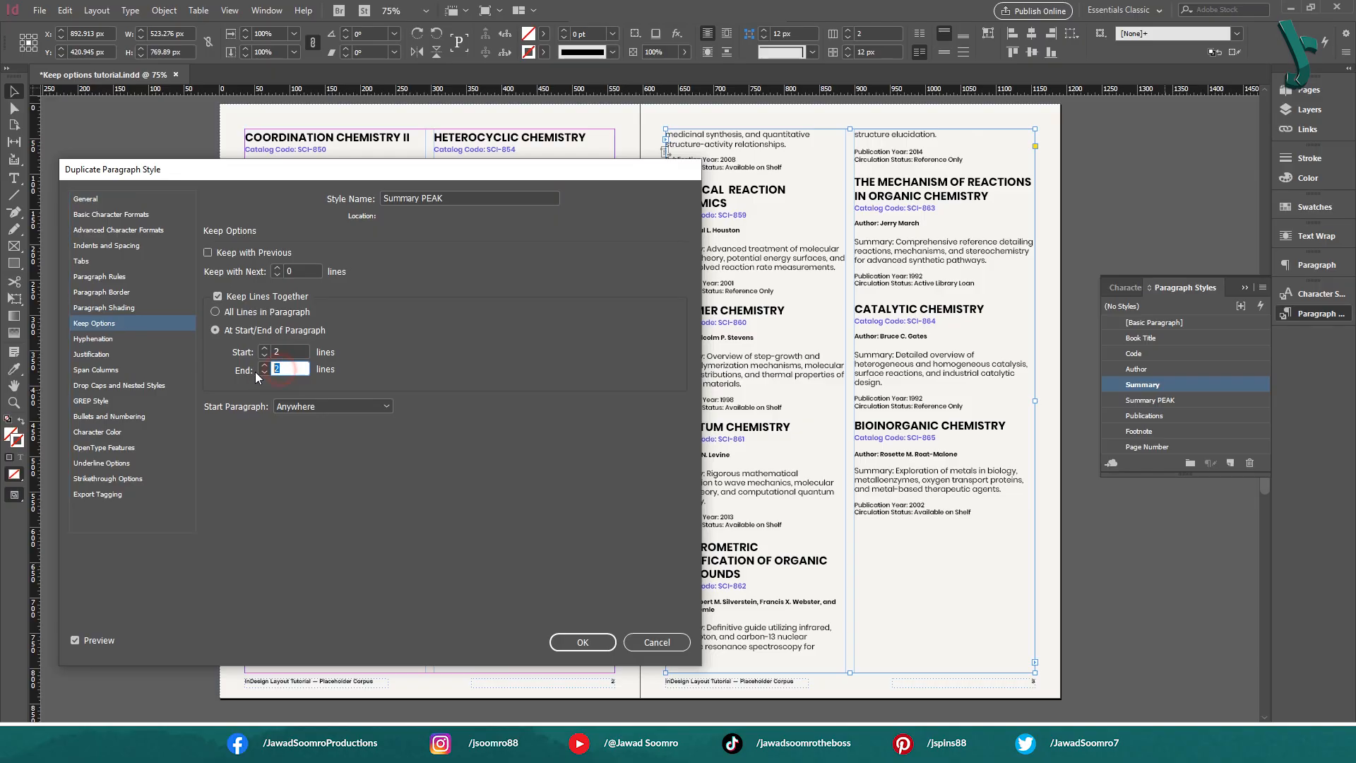
click(574, 640)
Apply the Summary PEAK style to the Spectrometric Identification of Organic Compounds summary and check the column break
double_click(751, 636)
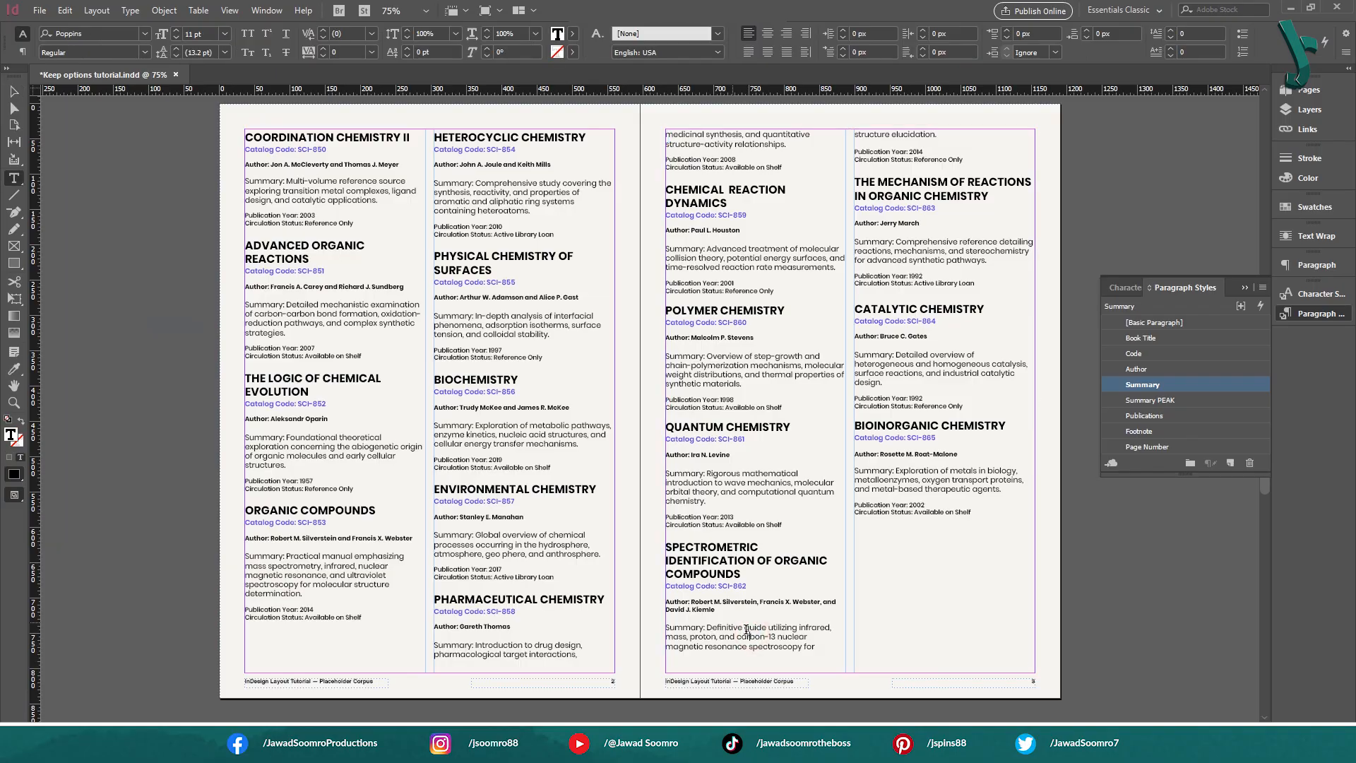
click(1187, 400)
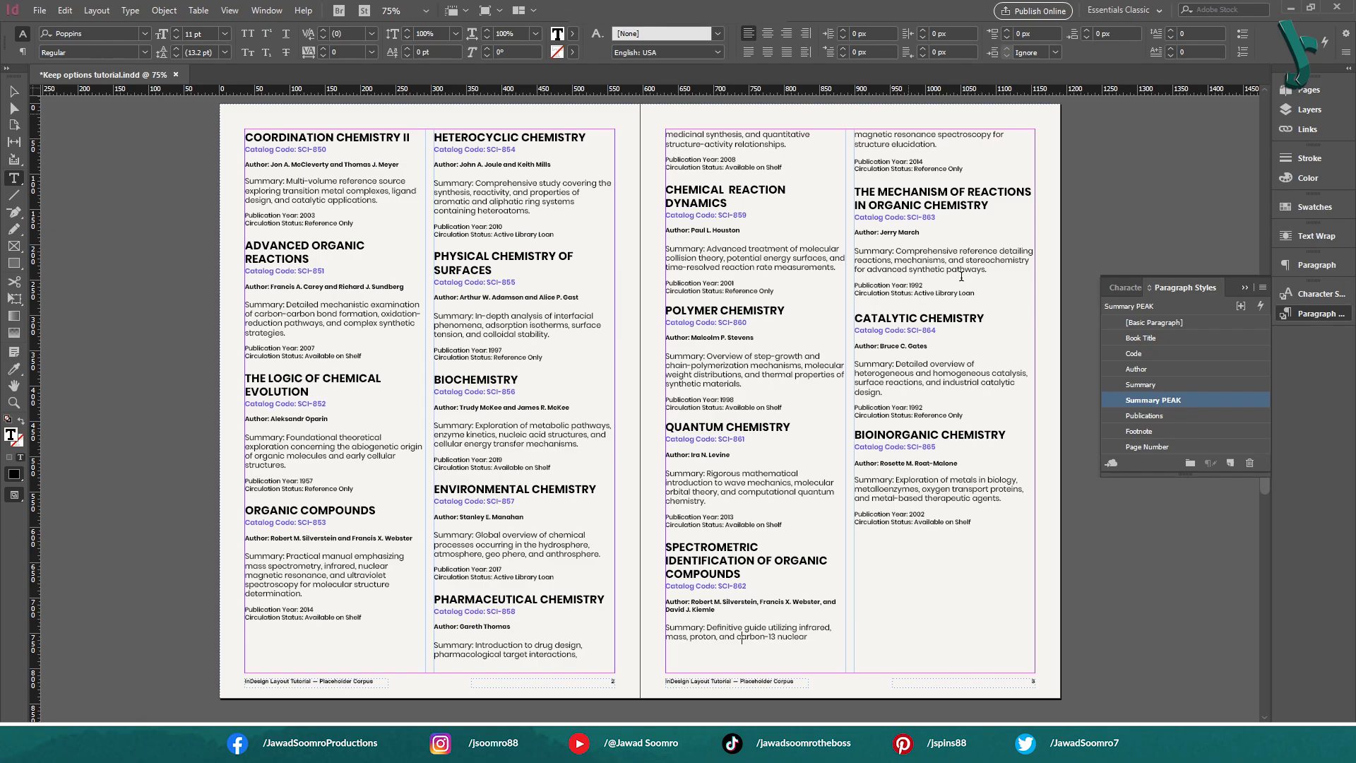
drag(879, 177, 1010, 504)
drag(332, 343, 378, 524)
scroll(402, 316, up, 3)
scroll(402, 317, up, 10)
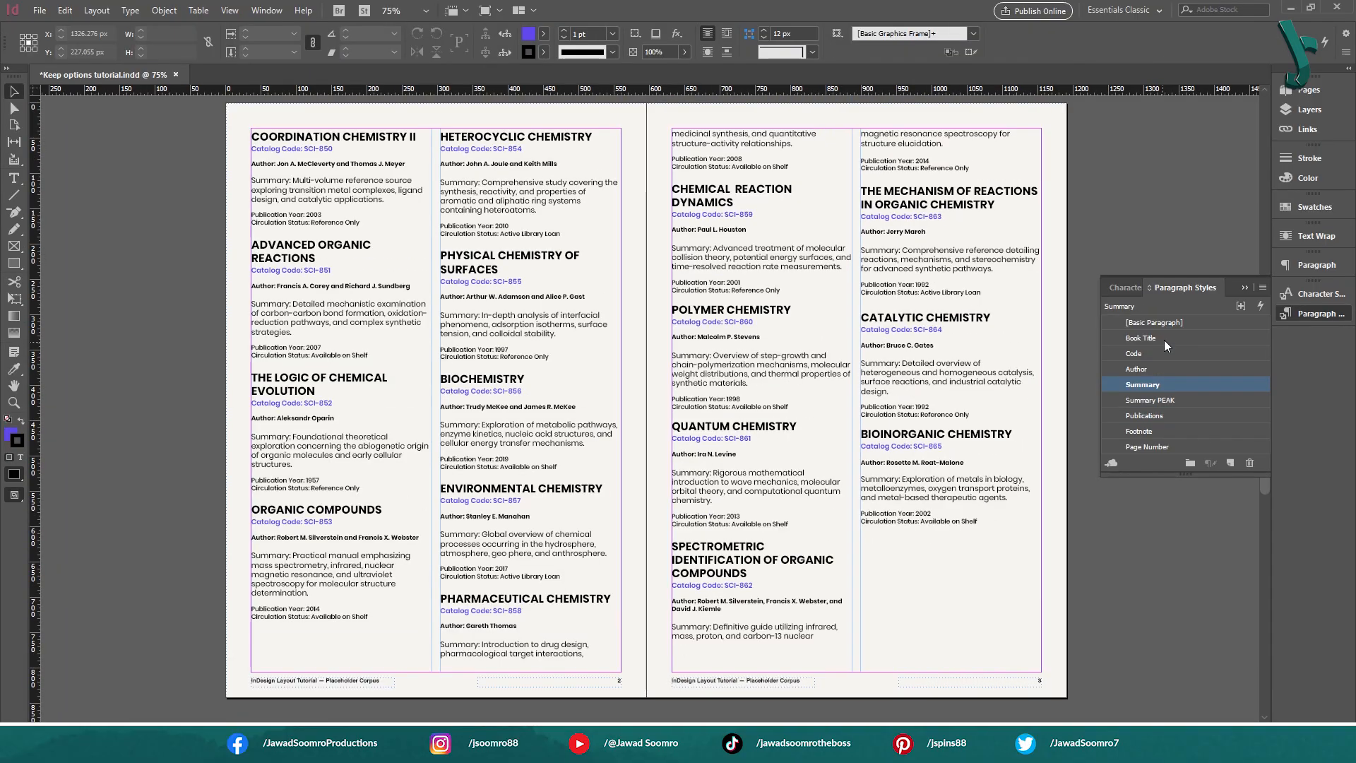
Inspect the Start Paragraph choices in the Book Title style's Keep Options, leaving it at Anywhere
double_click(1171, 336)
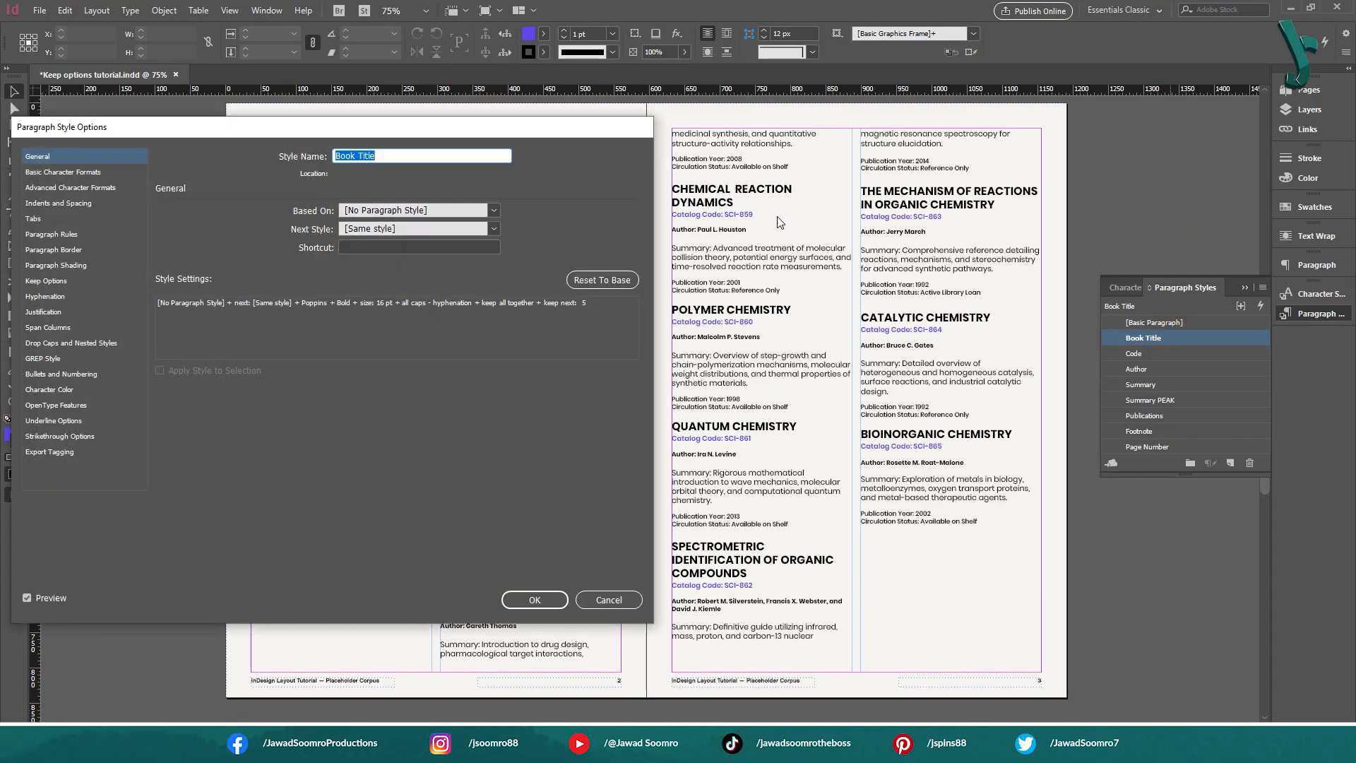
drag(424, 133, 442, 137)
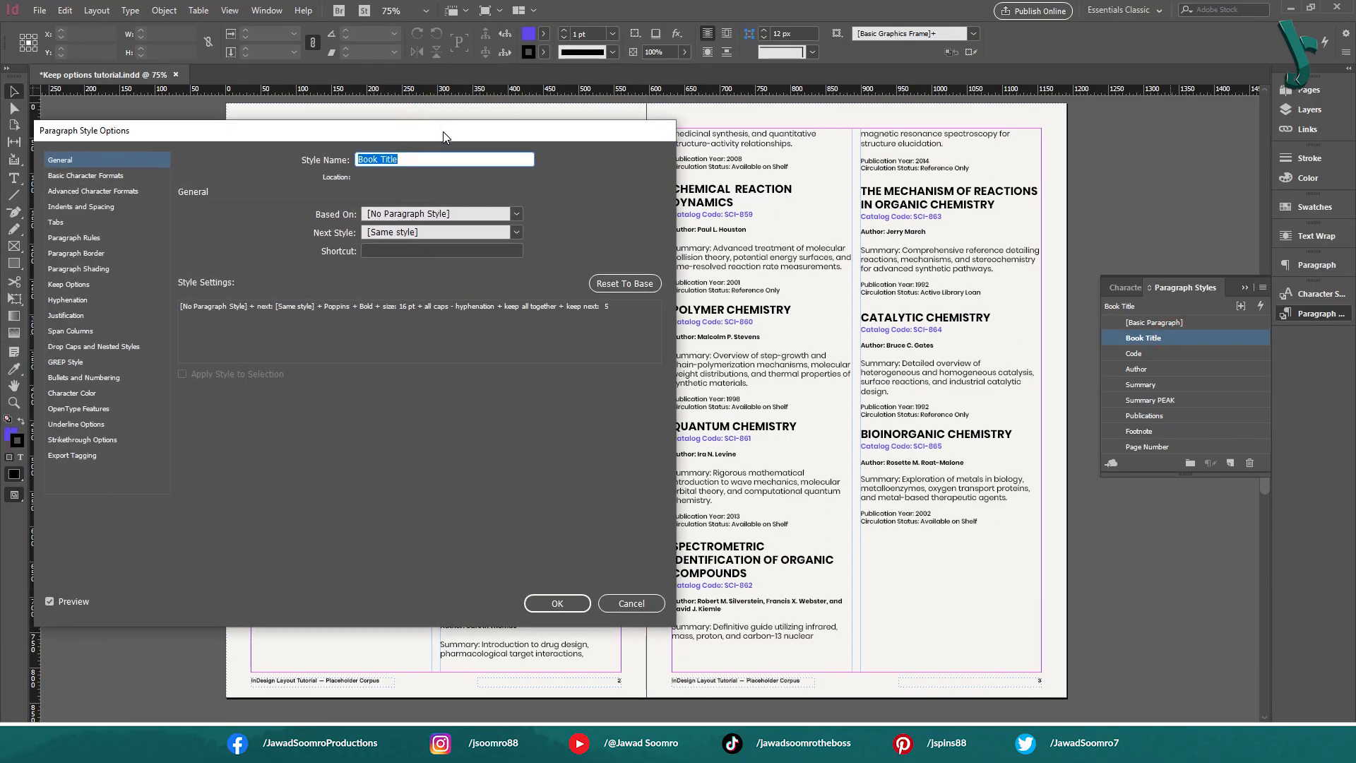
click(68, 284)
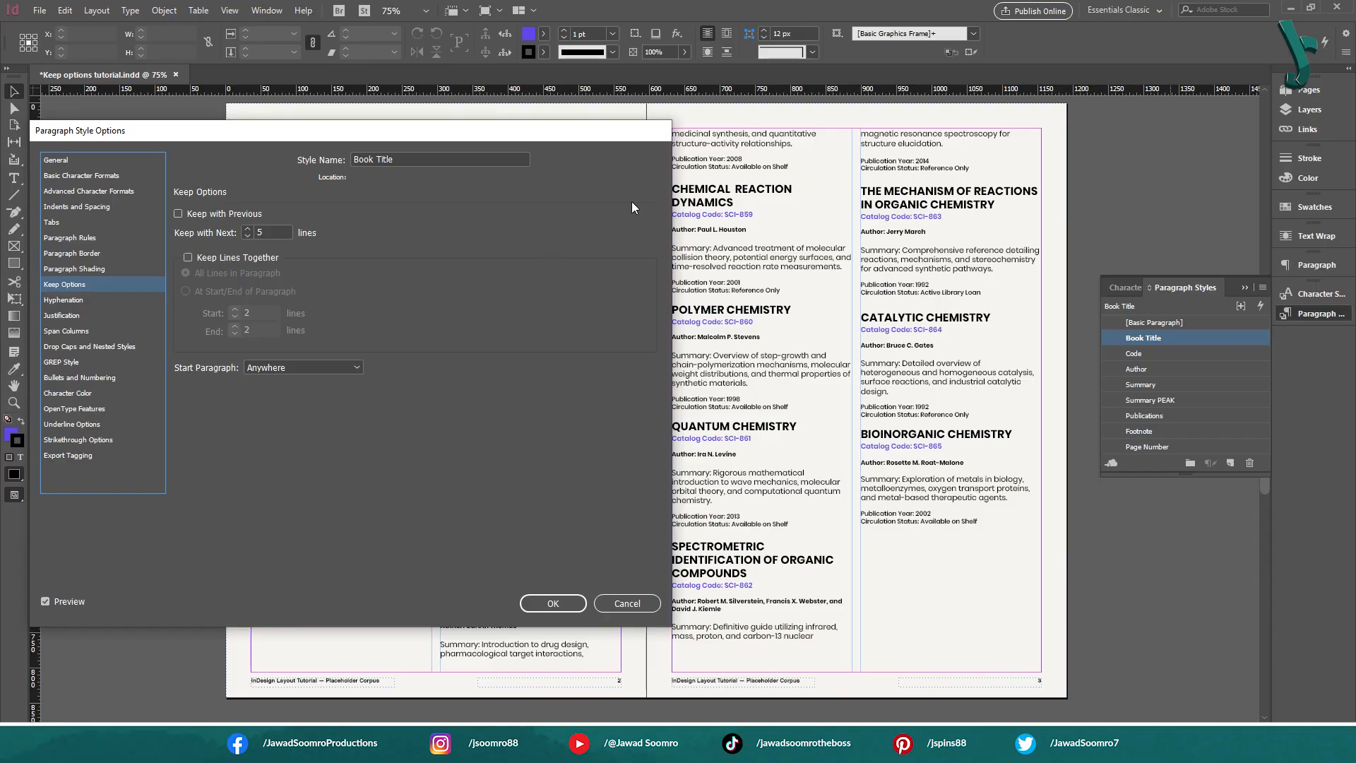
click(300, 368)
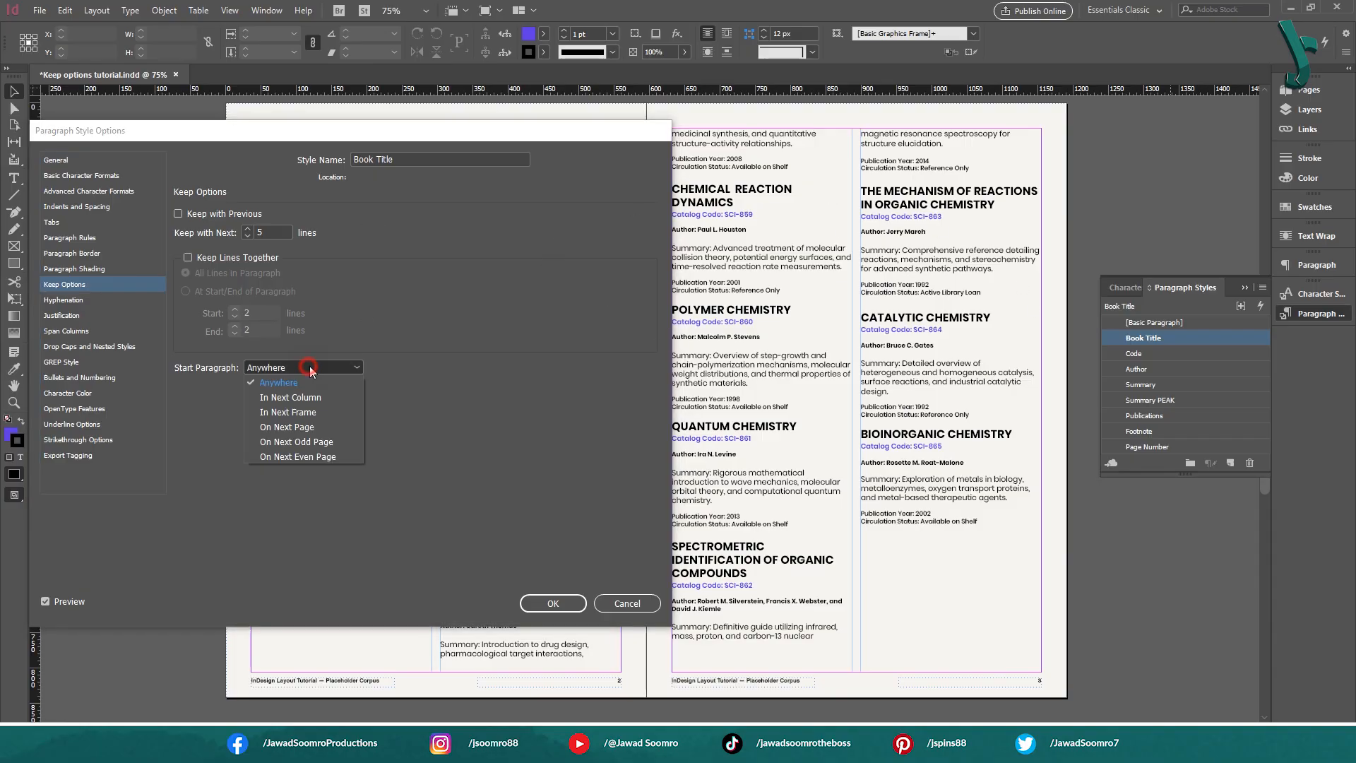
click(298, 385)
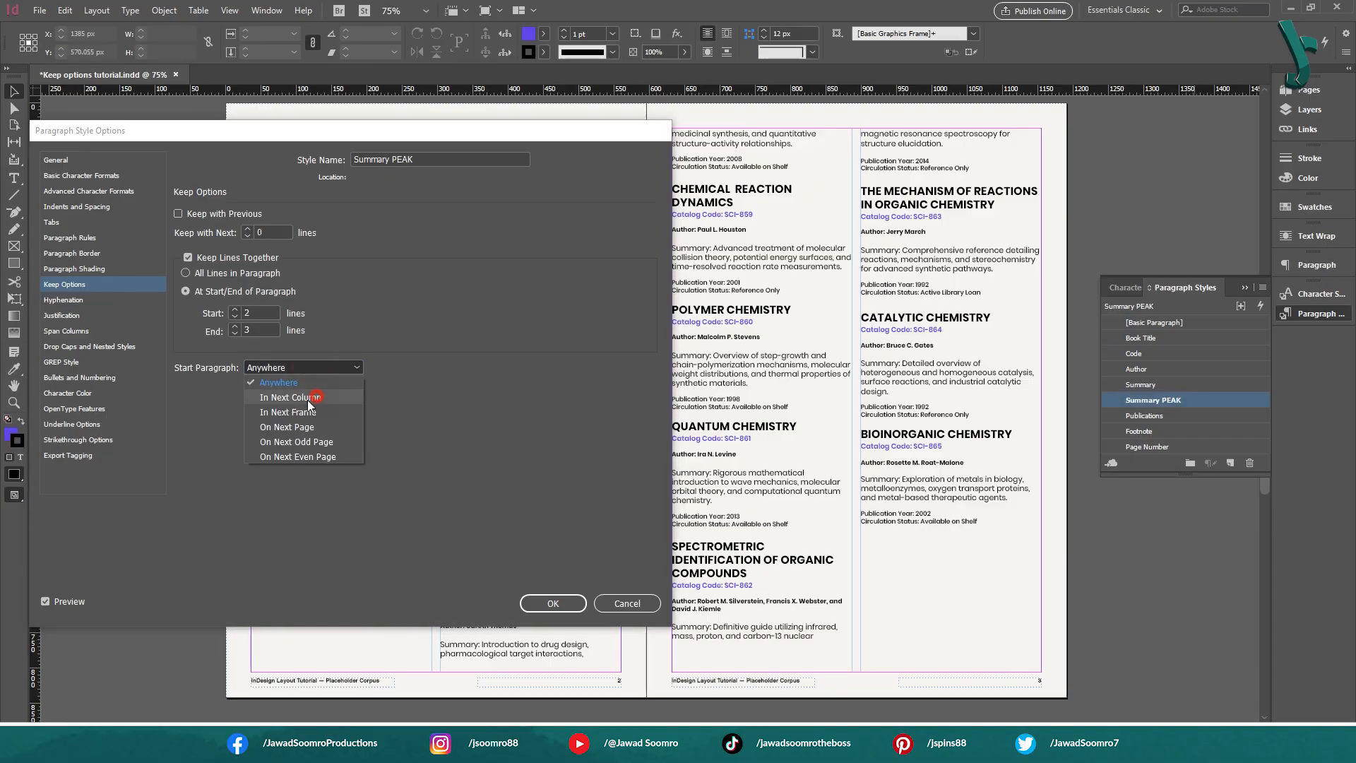
Try starting Summary PEAK paragraphs In Next Column, then discard the change
click(308, 398)
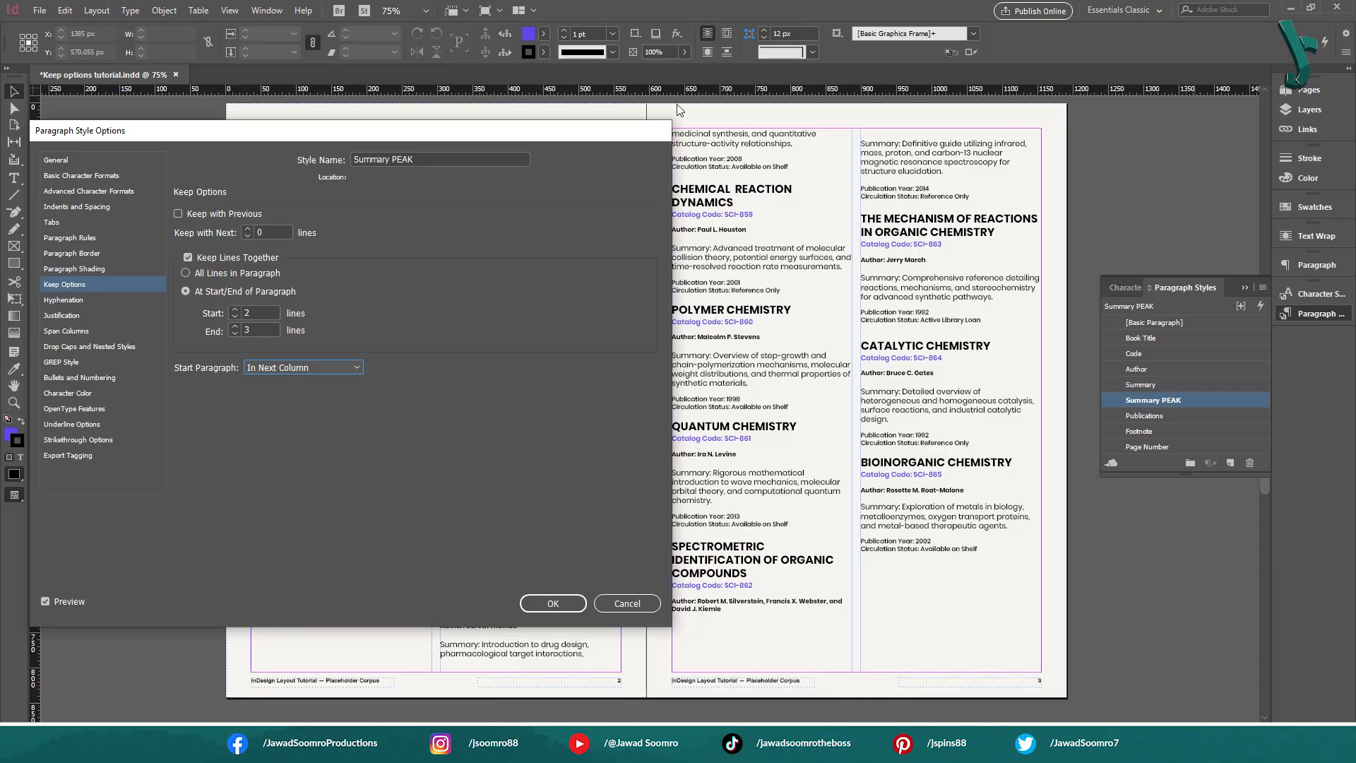
click(627, 603)
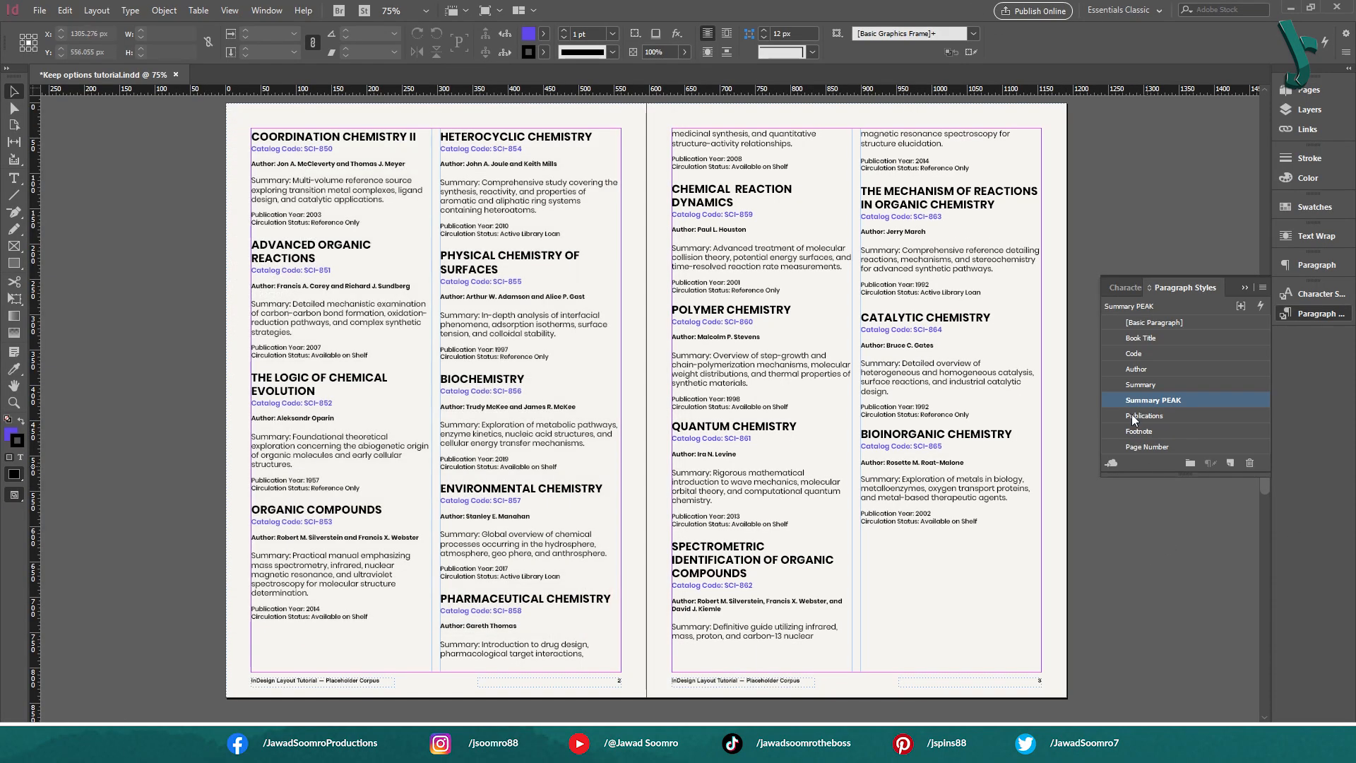
Set the Book Title paragraph style's Start Paragraph option to In Next Frame in its Keep Options
double_click(1174, 337)
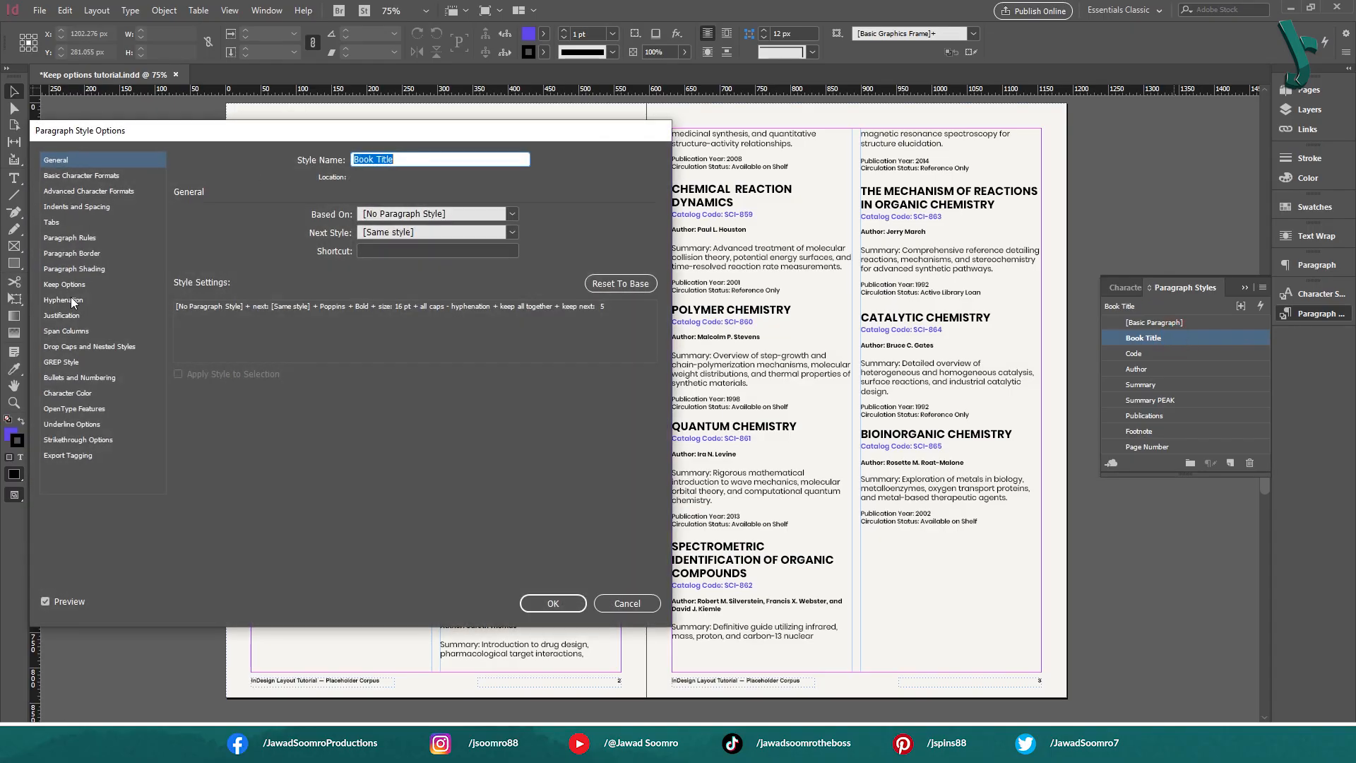
click(68, 284)
click(338, 369)
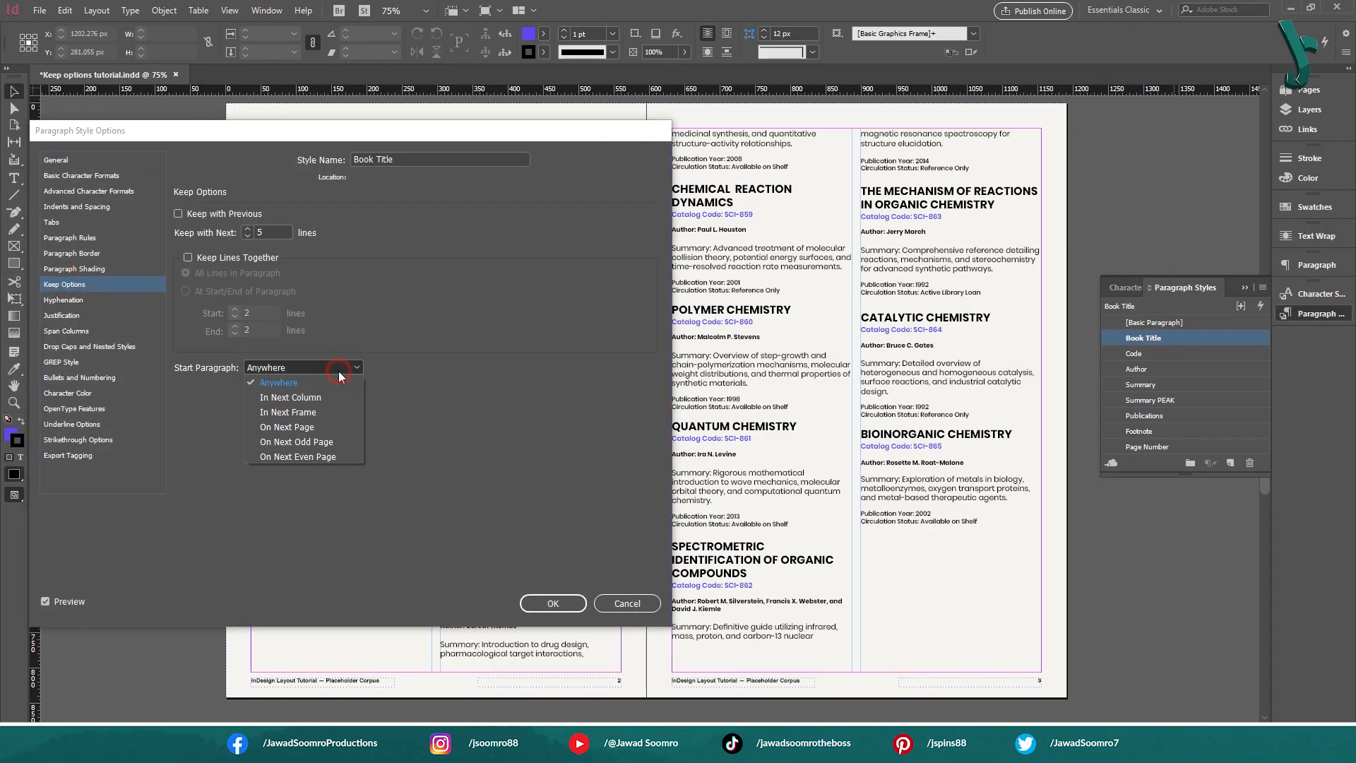
click(316, 413)
drag(431, 134, 825, 41)
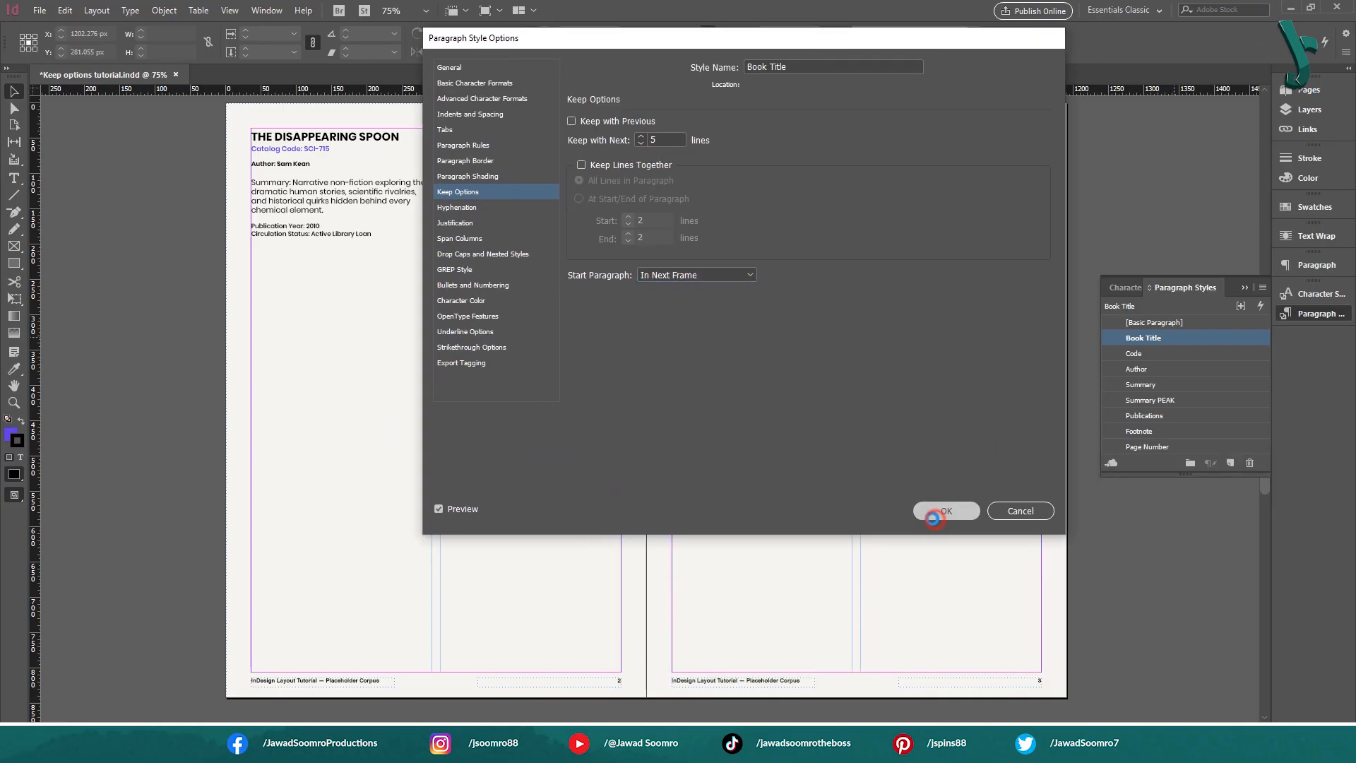
click(946, 510)
Review the pages laid out by frame, and change the Book Title style's Start Paragraph option to On Next Page
scroll(295, 507, down, 15)
scroll(294, 507, up, 10)
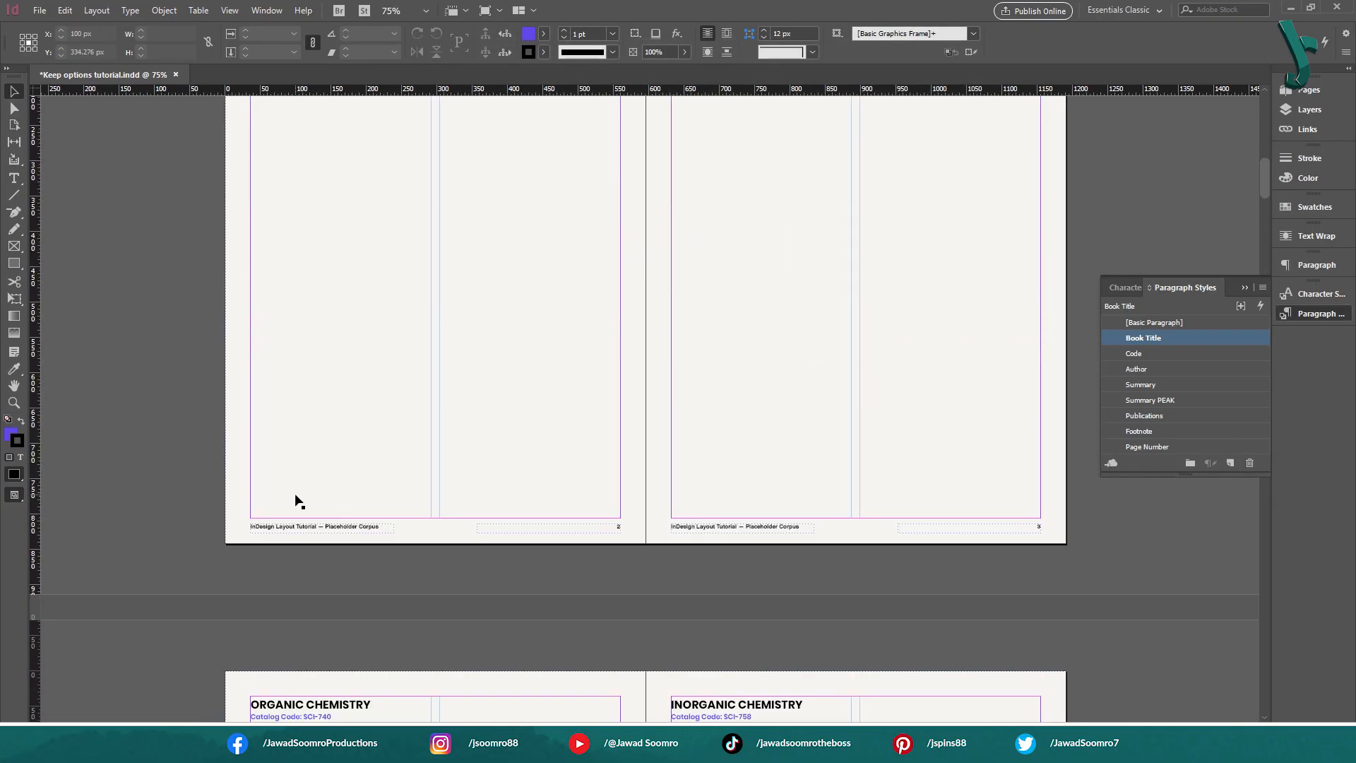
scroll(294, 500, up, 5)
scroll(789, 231, up, 2)
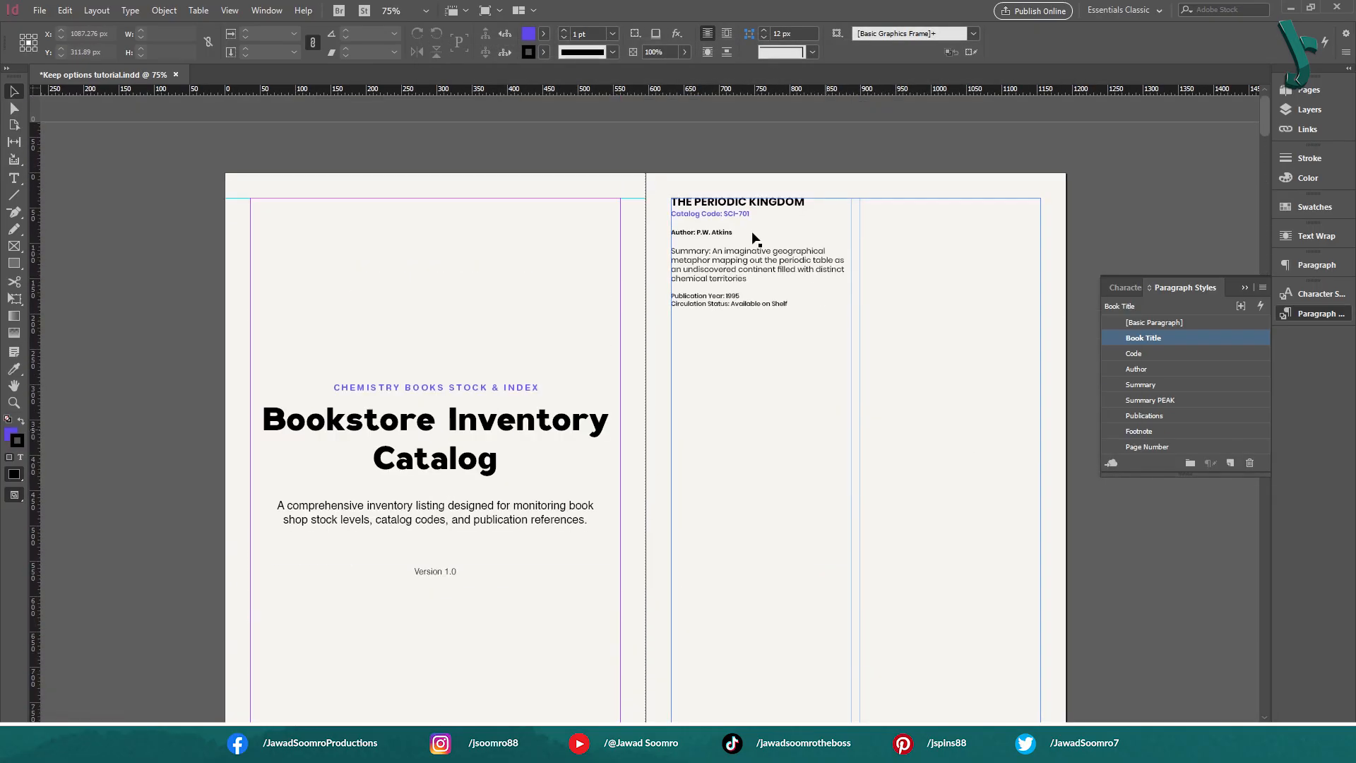
scroll(755, 237, down, 3)
scroll(780, 246, up, 2)
double_click(1221, 338)
click(341, 401)
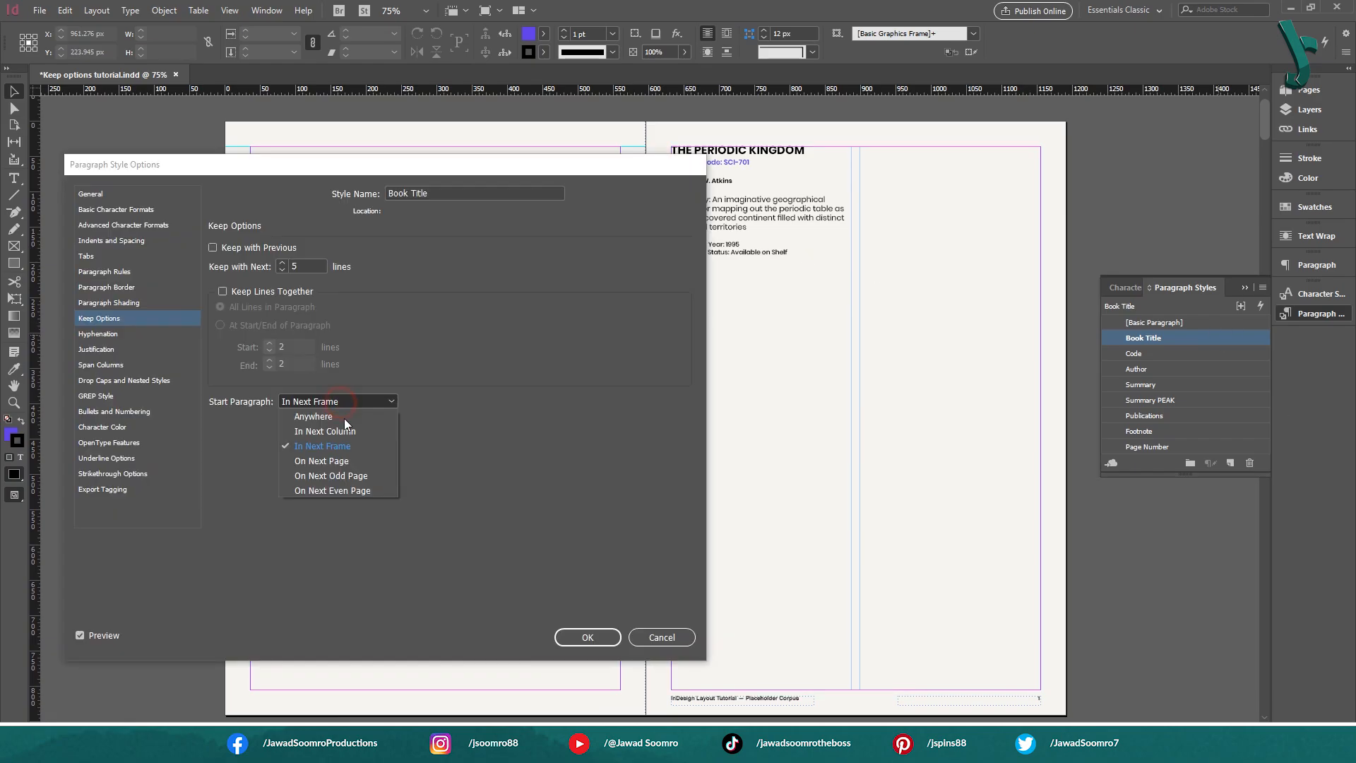
click(350, 460)
click(588, 635)
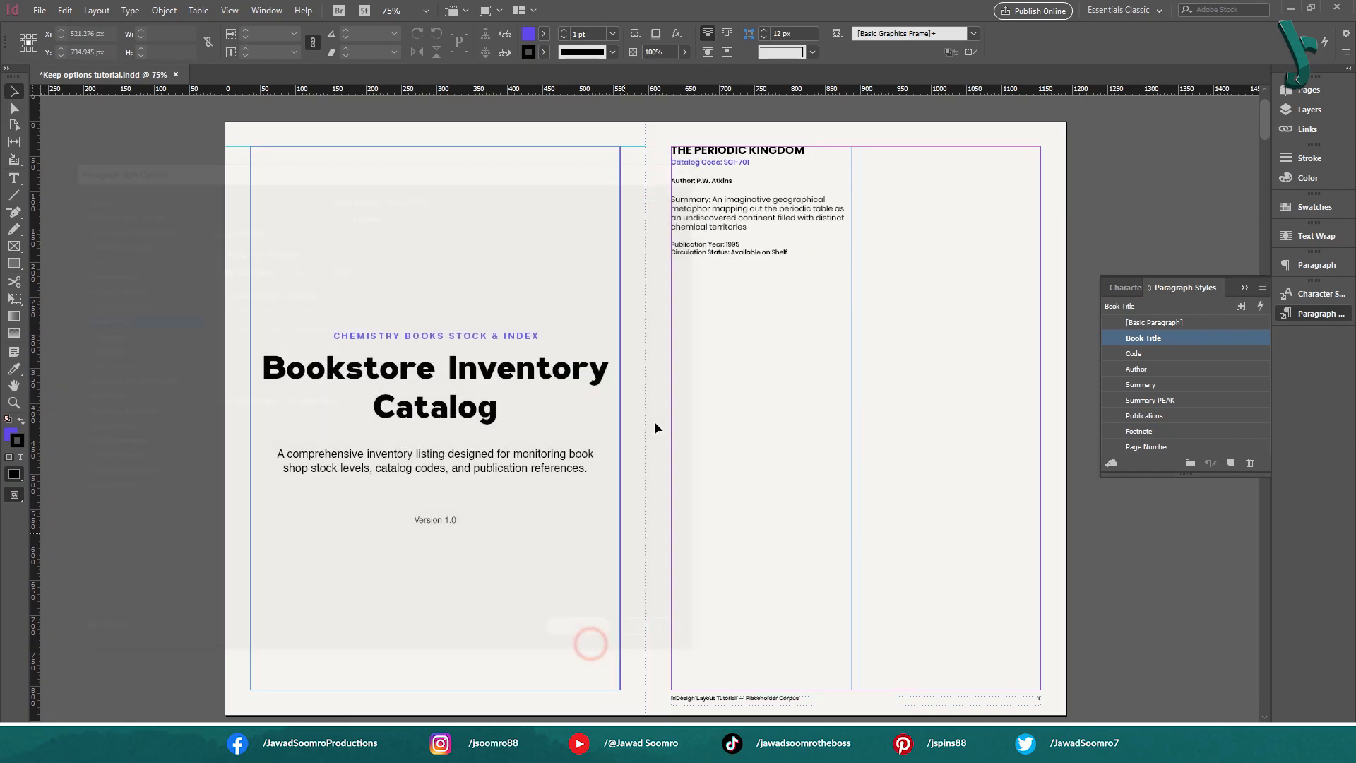
Check the one-entry-per-page layout, and change the Book Title style's Start Paragraph option to On Next Odd Page
scroll(812, 227, down, 5)
scroll(781, 333, down, 10)
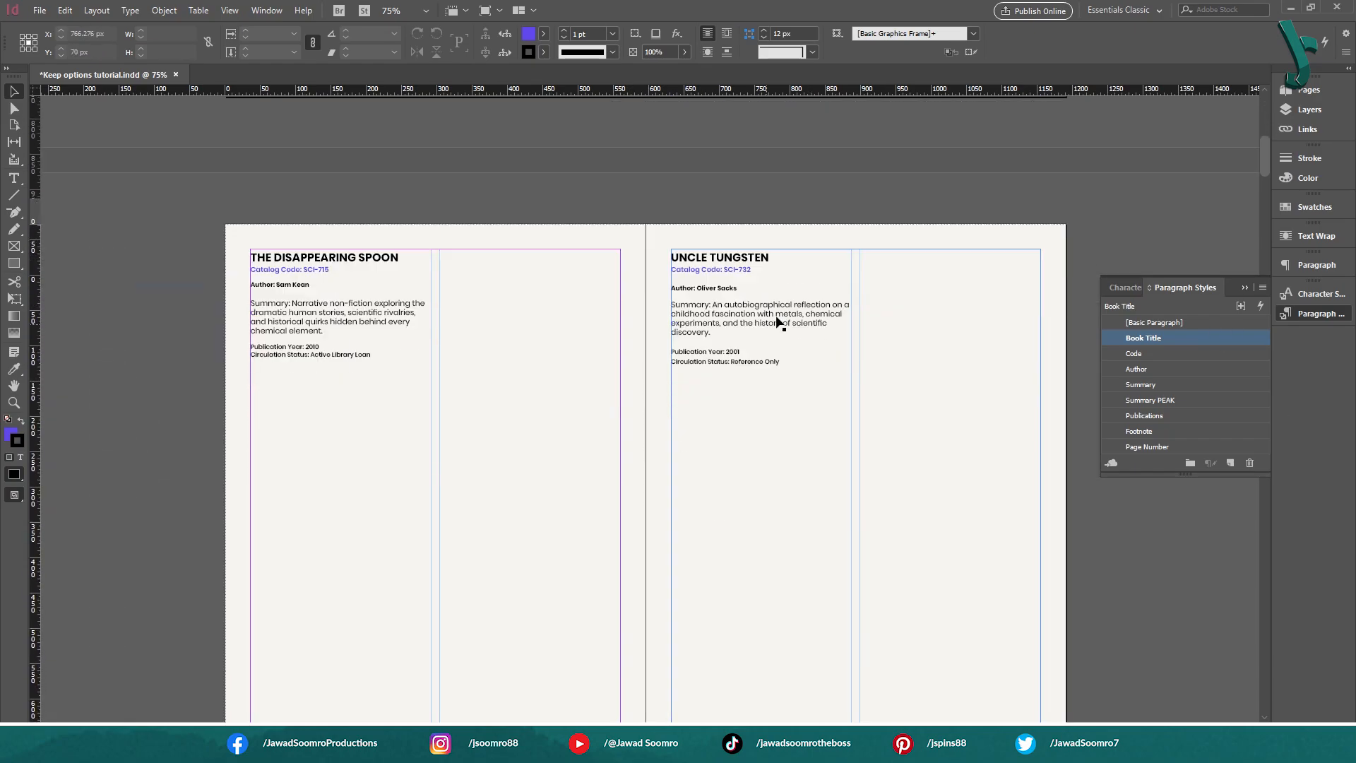
scroll(780, 334, up, 7)
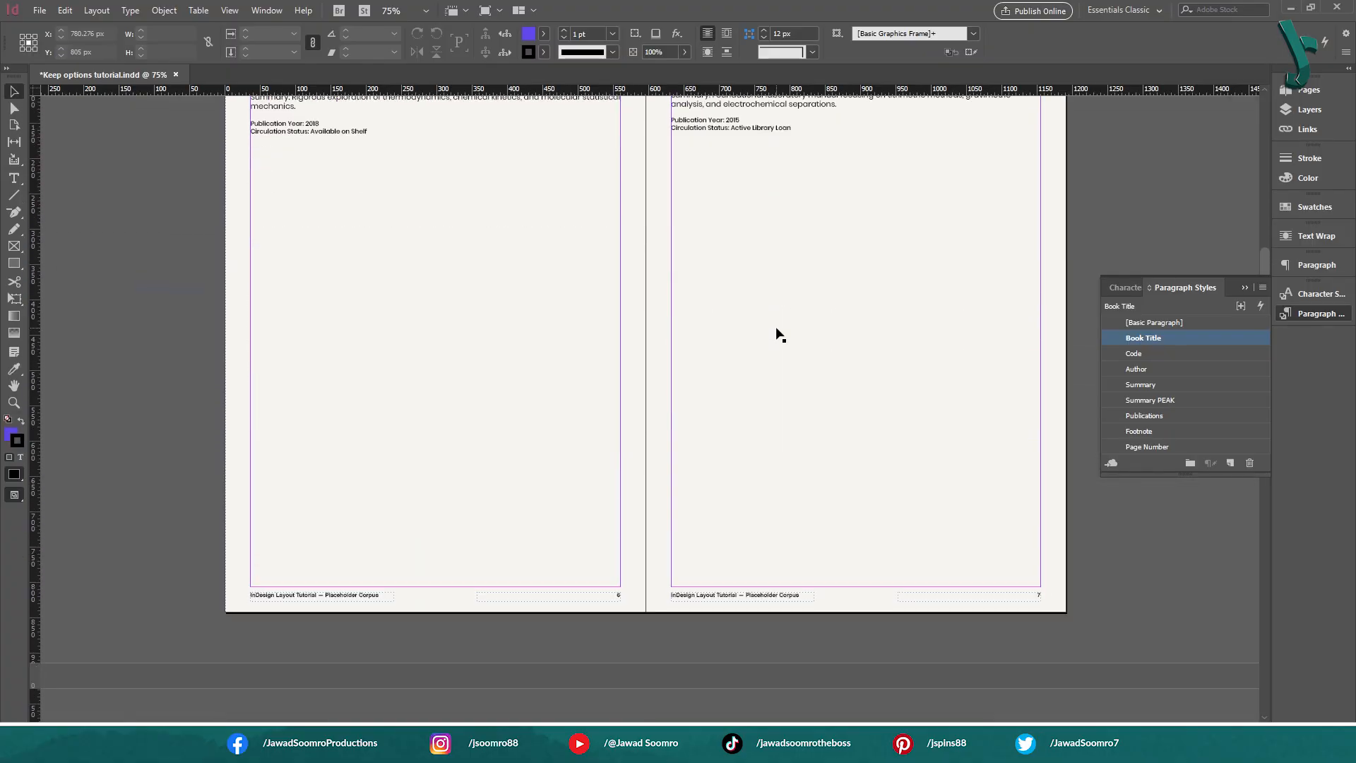
scroll(779, 335, down, 7)
scroll(779, 337, up, 3)
scroll(777, 337, up, 15)
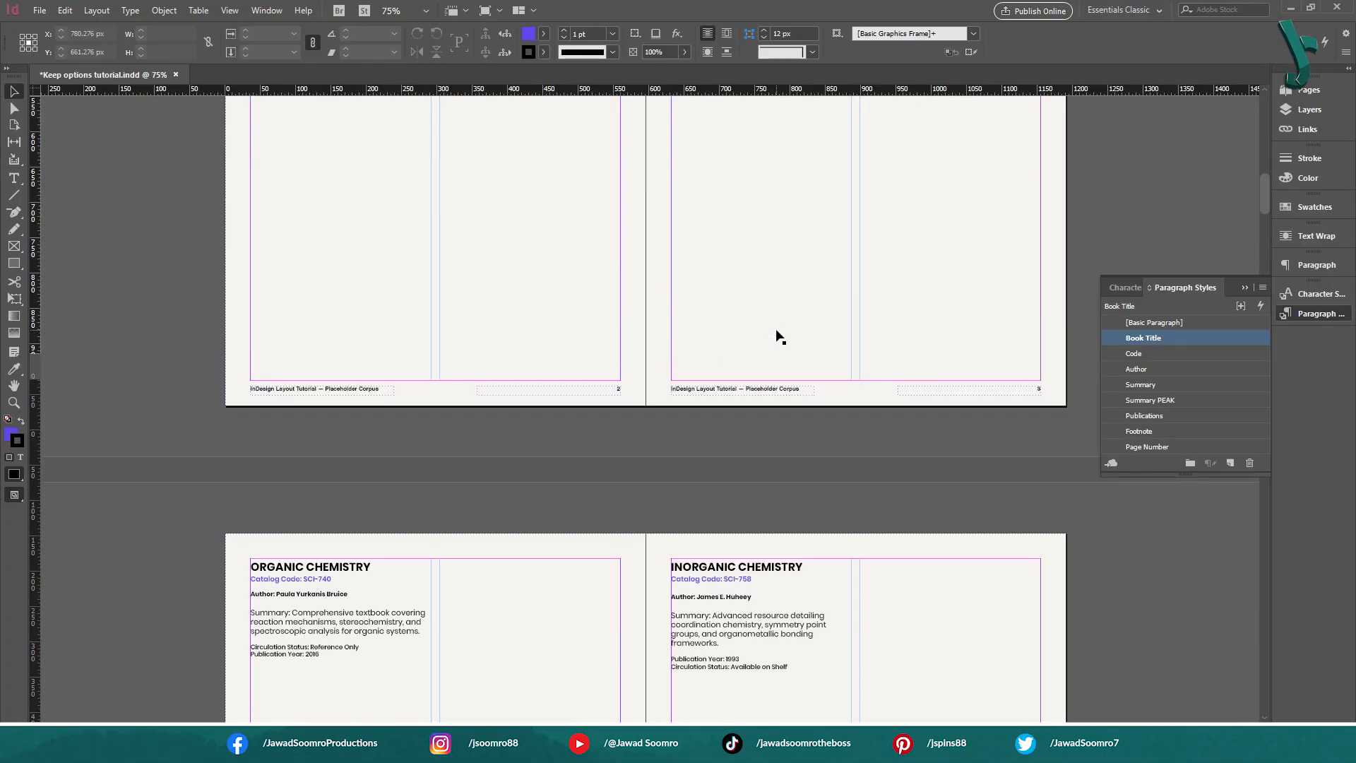
scroll(776, 328, up, 1)
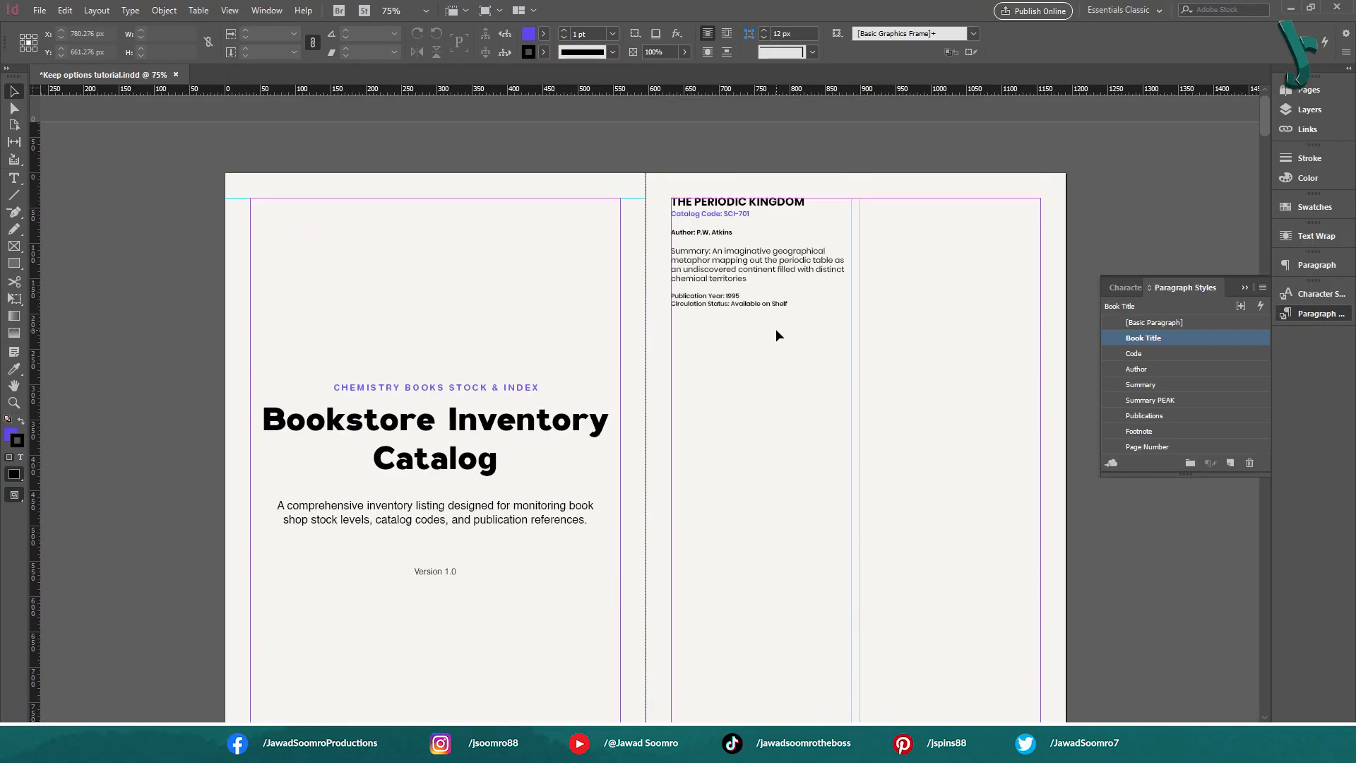
click(283, 405)
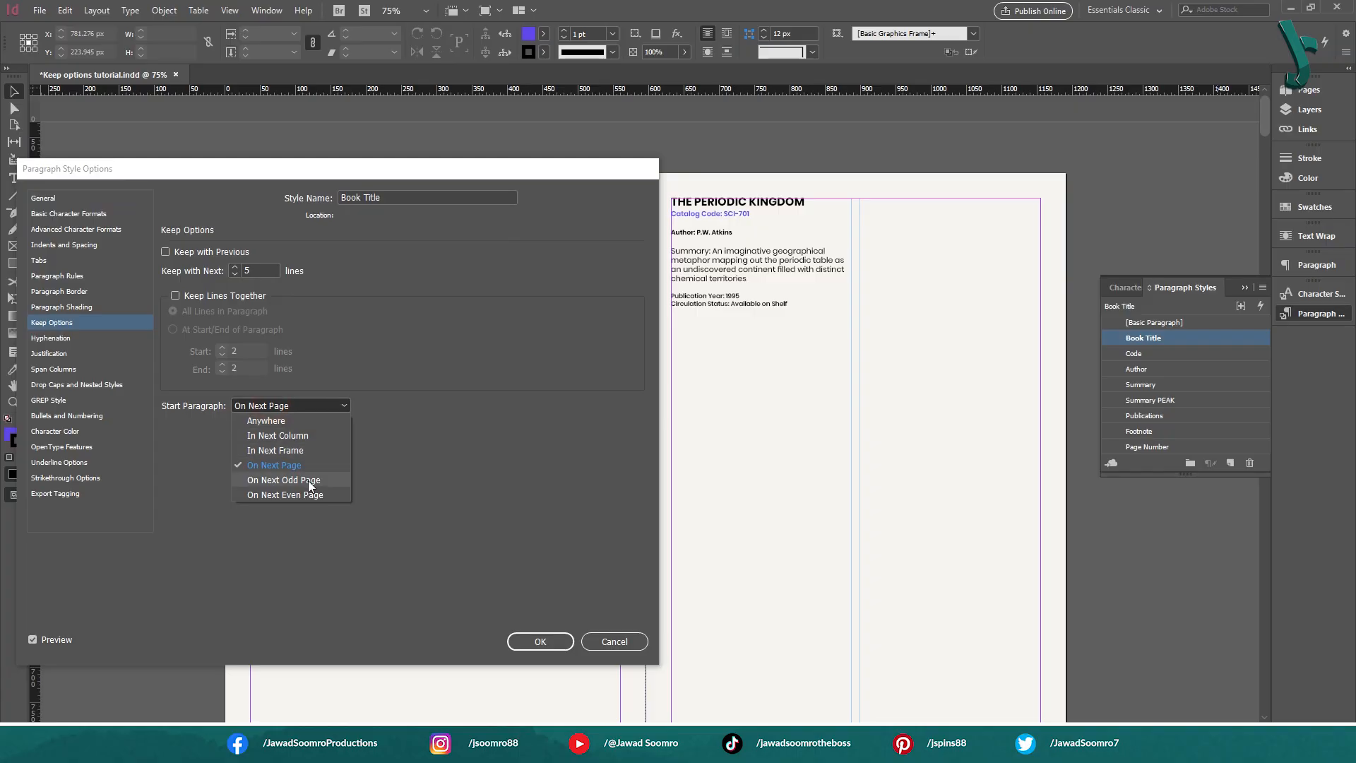
click(308, 480)
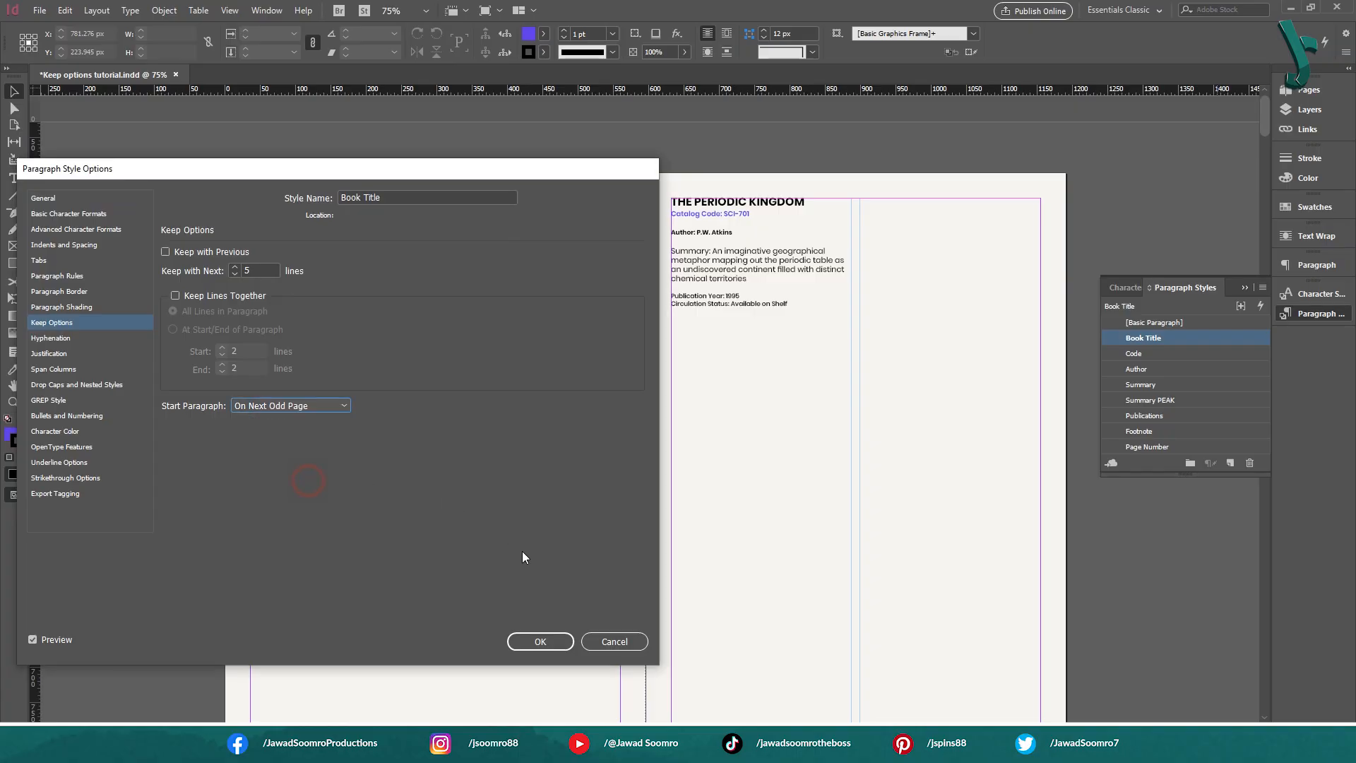
click(541, 642)
Examine how the book entries are distributed between the odd and even pages of the first spreads
scroll(813, 141, down, 5)
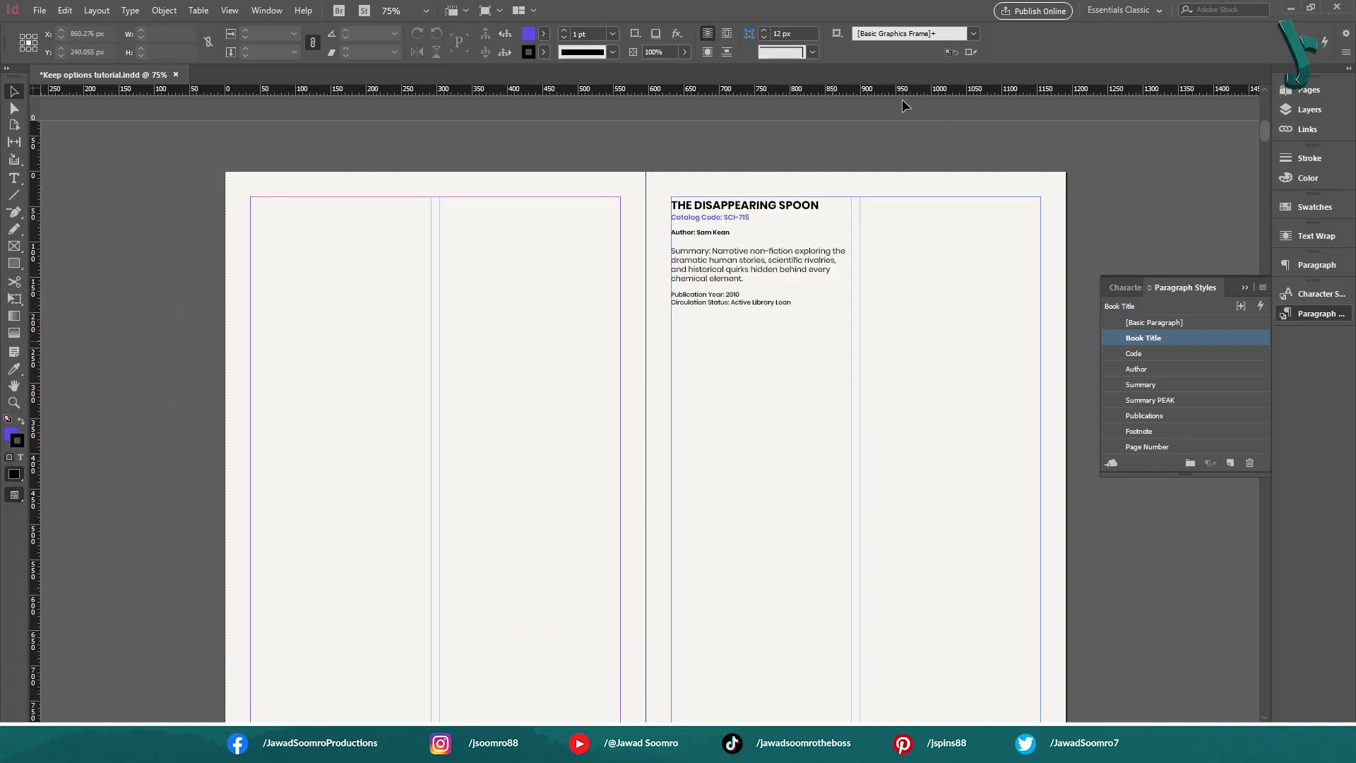
scroll(908, 96, up, 4)
scroll(939, 353, up, 4)
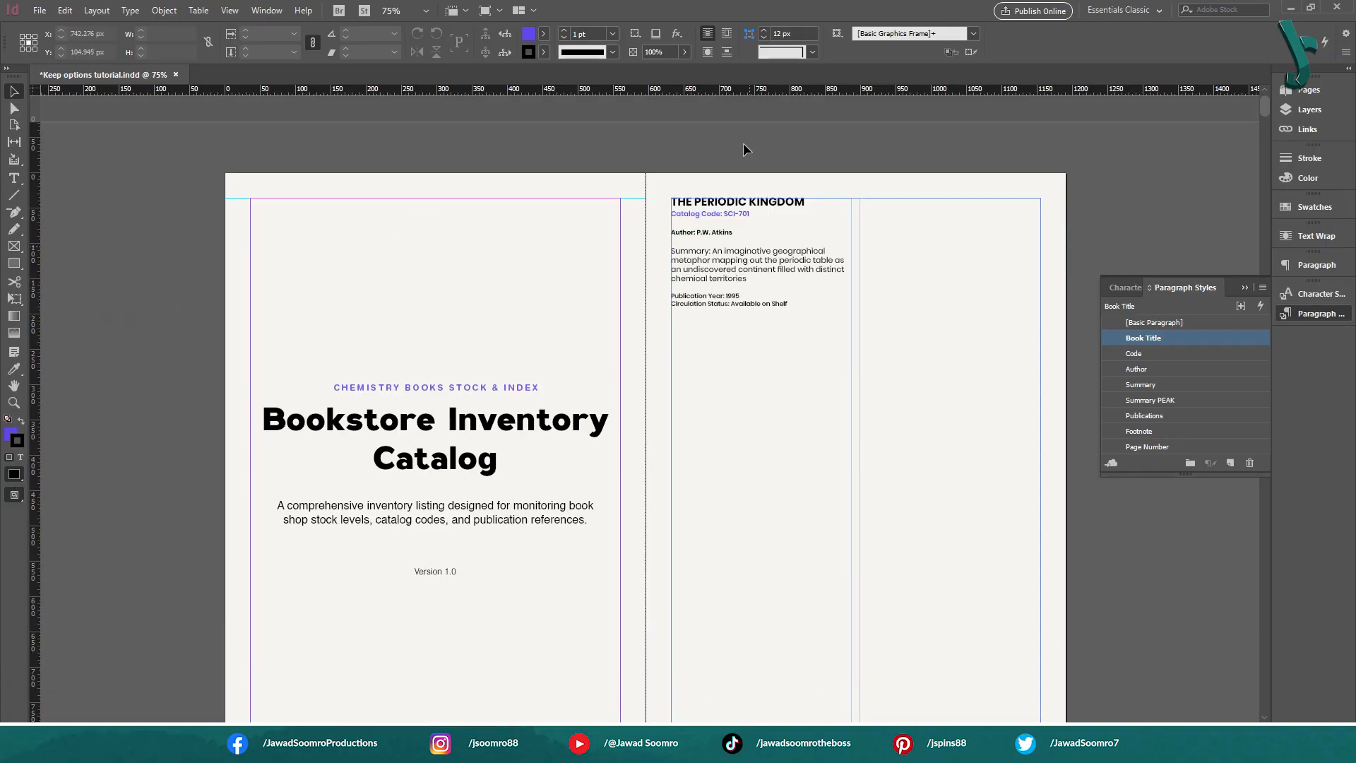
drag(976, 616, 952, 483)
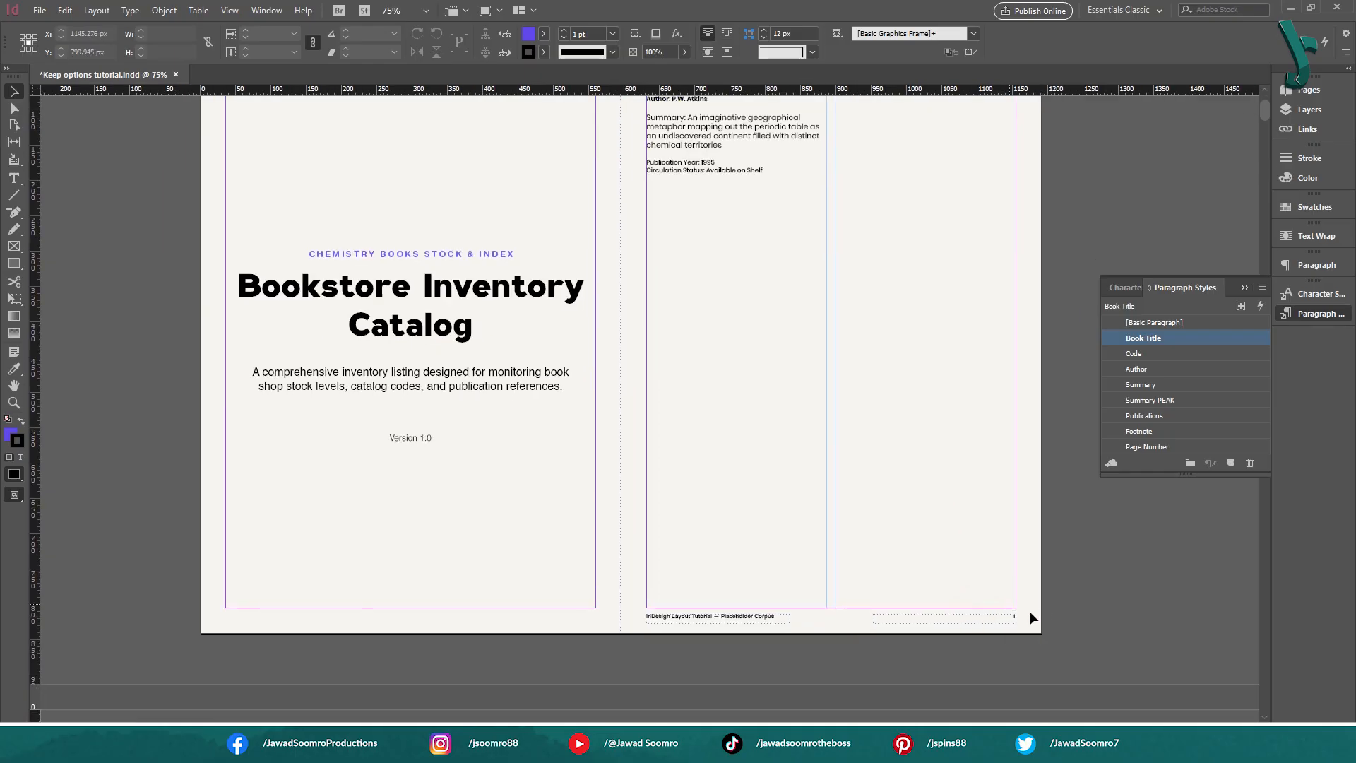
drag(612, 663, 651, 166)
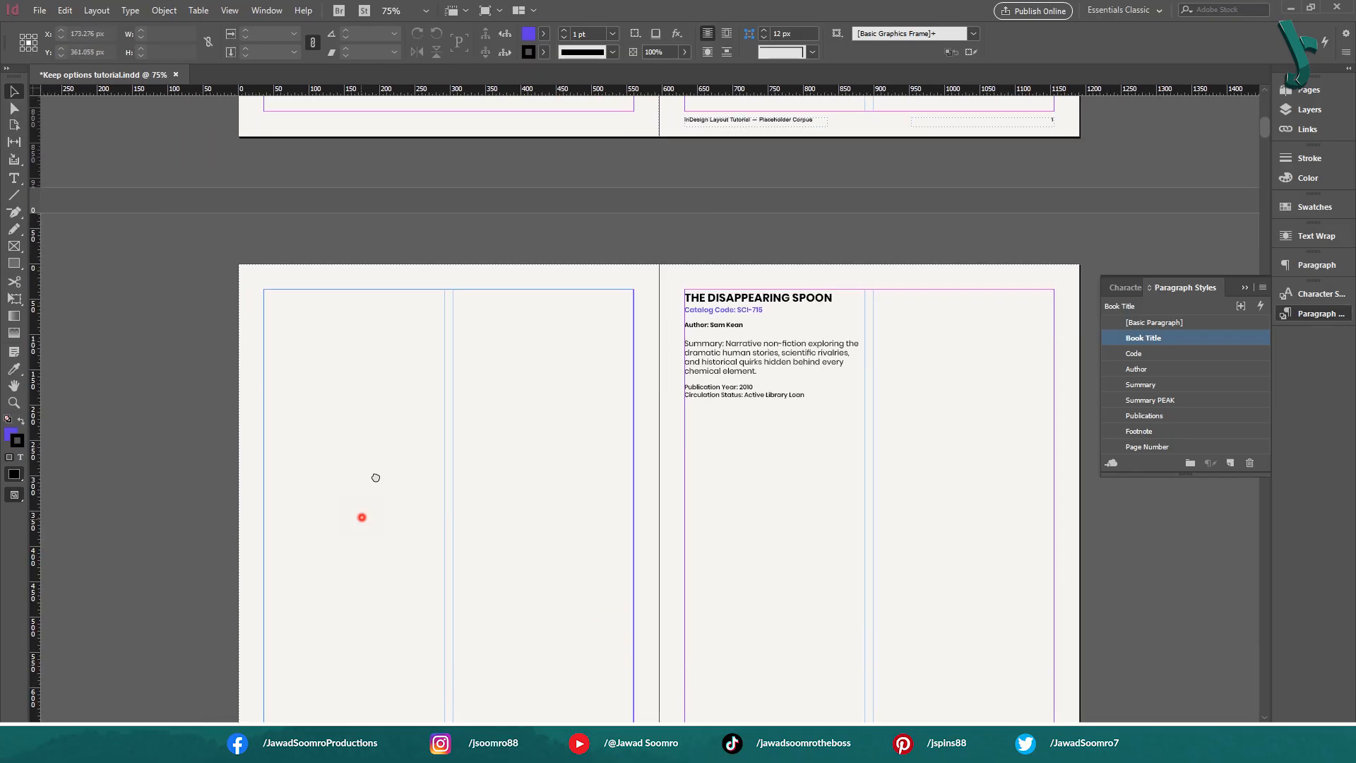
Change the Book Title paragraph style's Start Paragraph option to On Next Even Page in its Keep Options
drag(362, 517, 387, 211)
scroll(818, 506, right, 3)
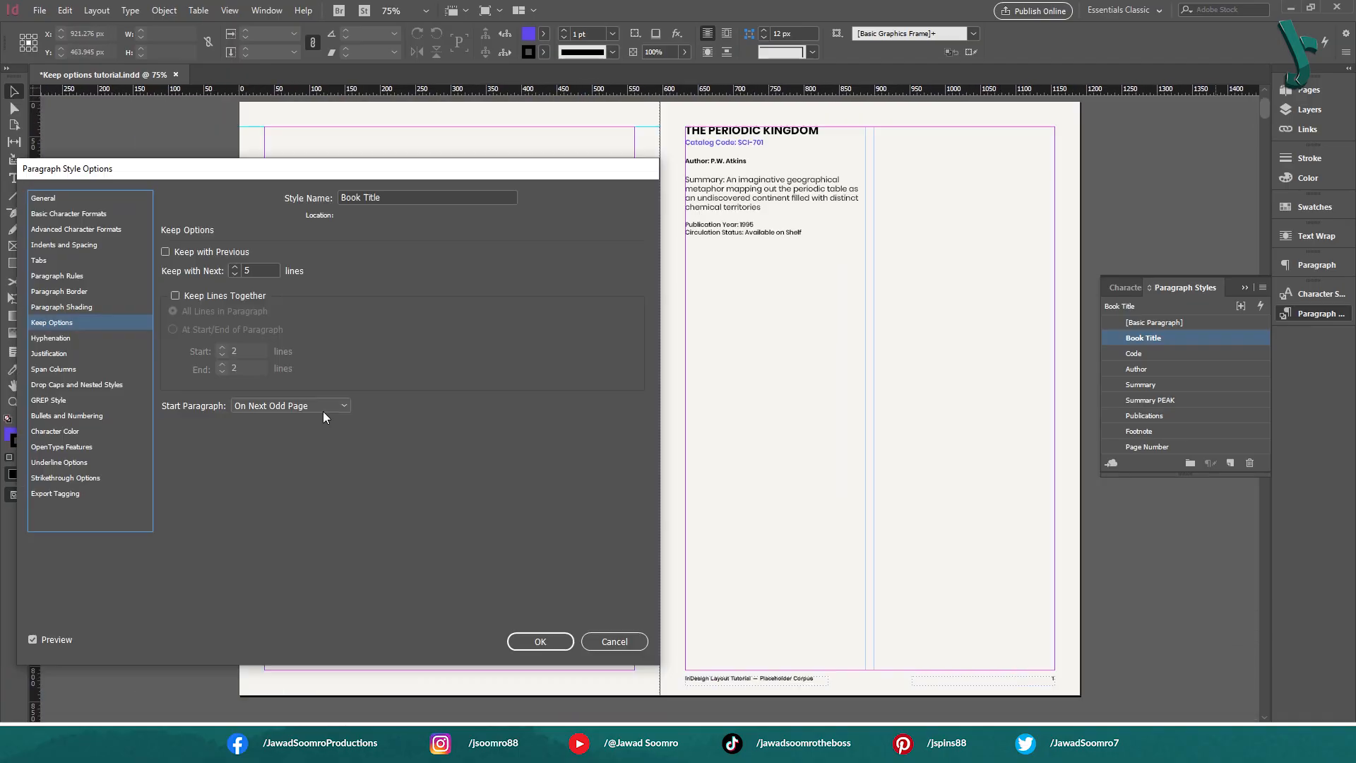
click(322, 409)
click(308, 496)
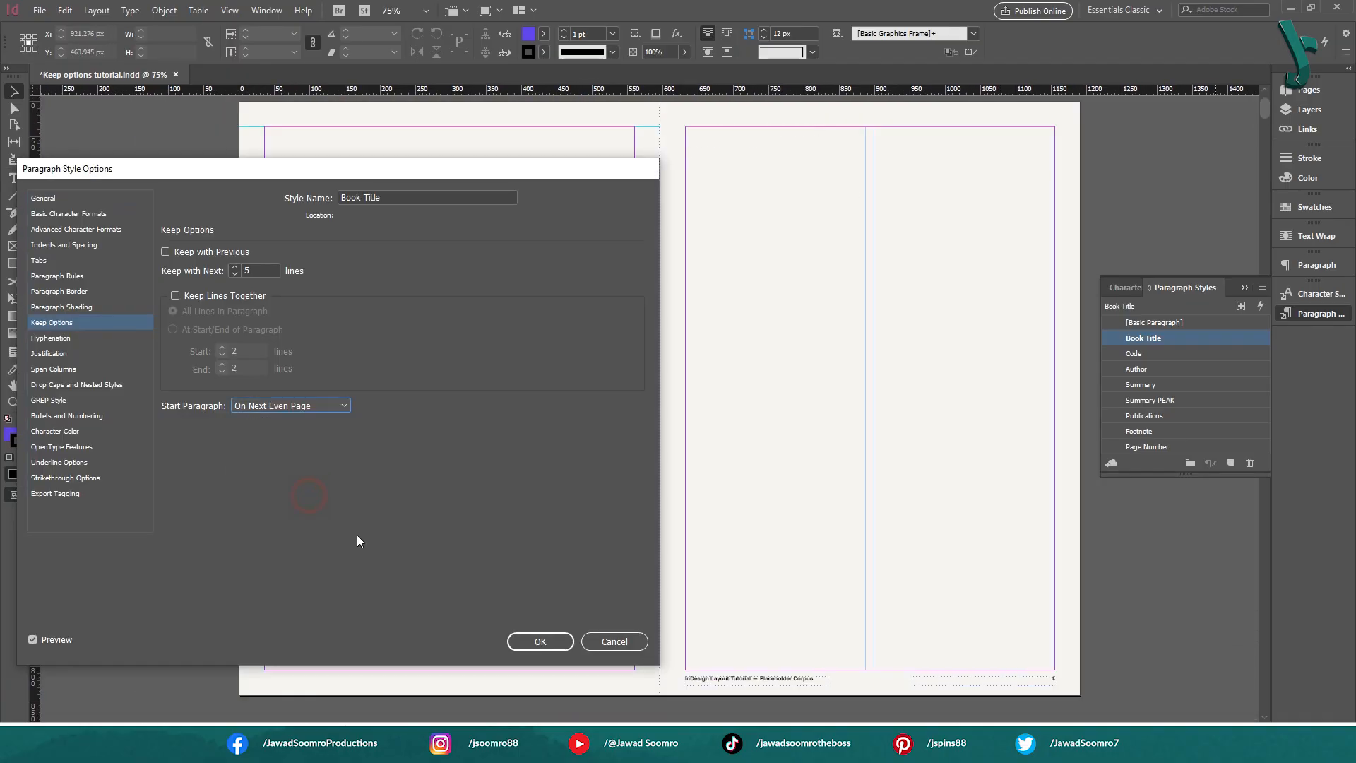
click(540, 642)
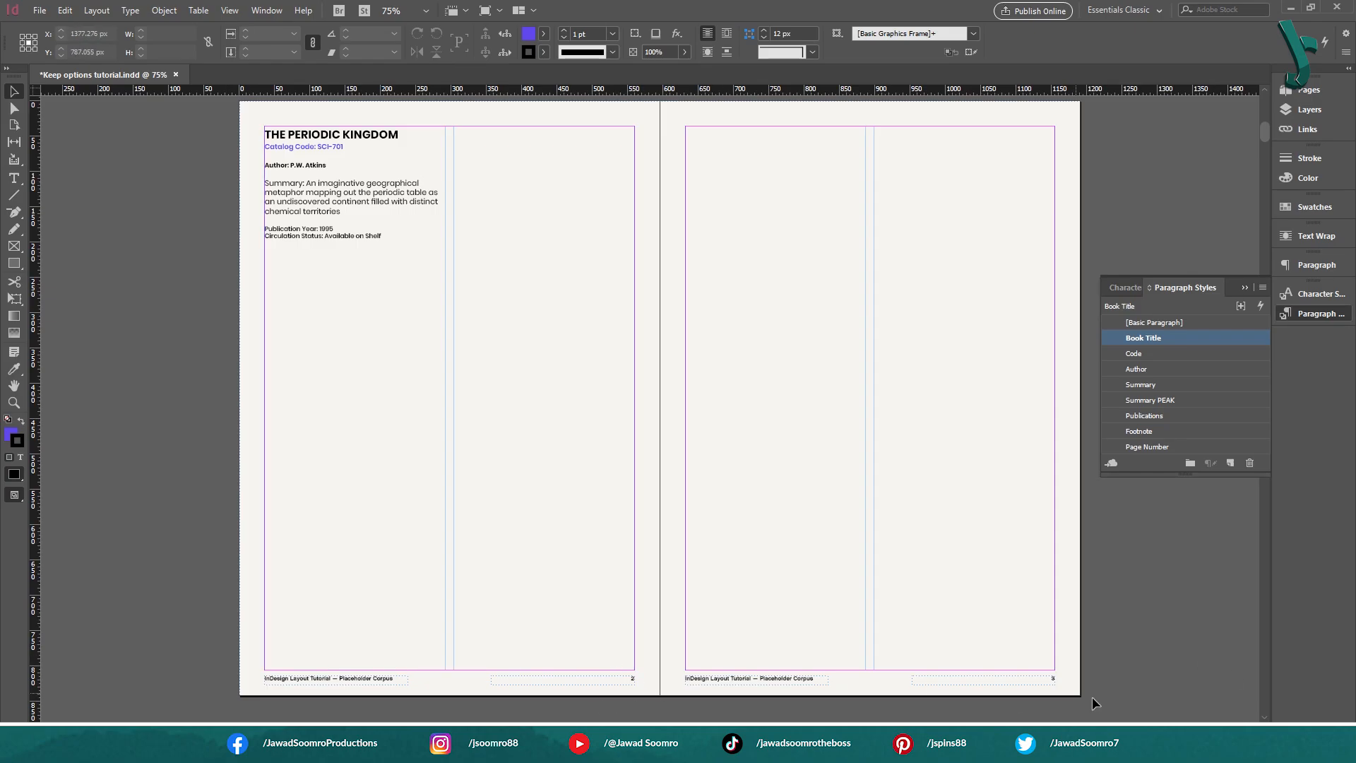
Examine the placement of the book entries on the spreads from page 2 onward, and return to the catalog's cover spread
drag(857, 650, 910, 12)
drag(786, 498, 792, 347)
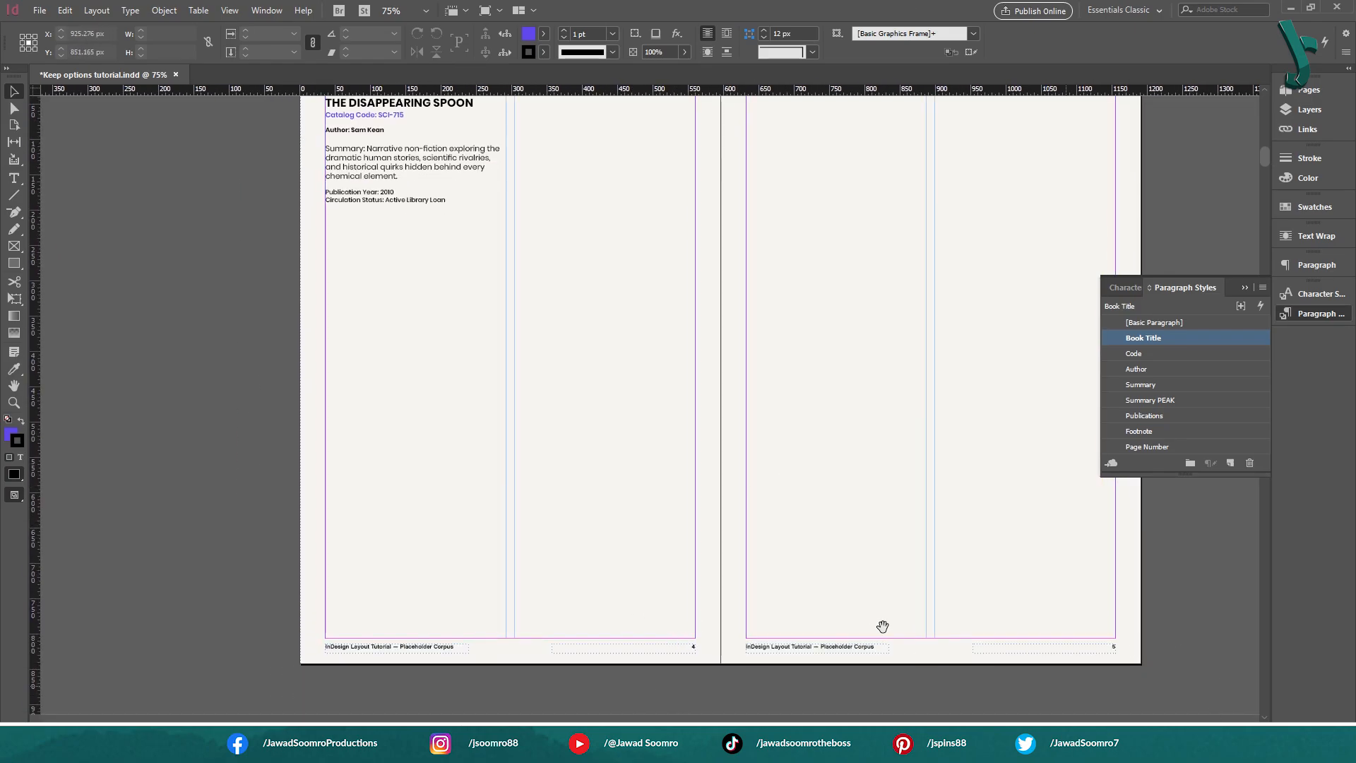
drag(876, 629, 887, 162)
drag(803, 545, 816, 347)
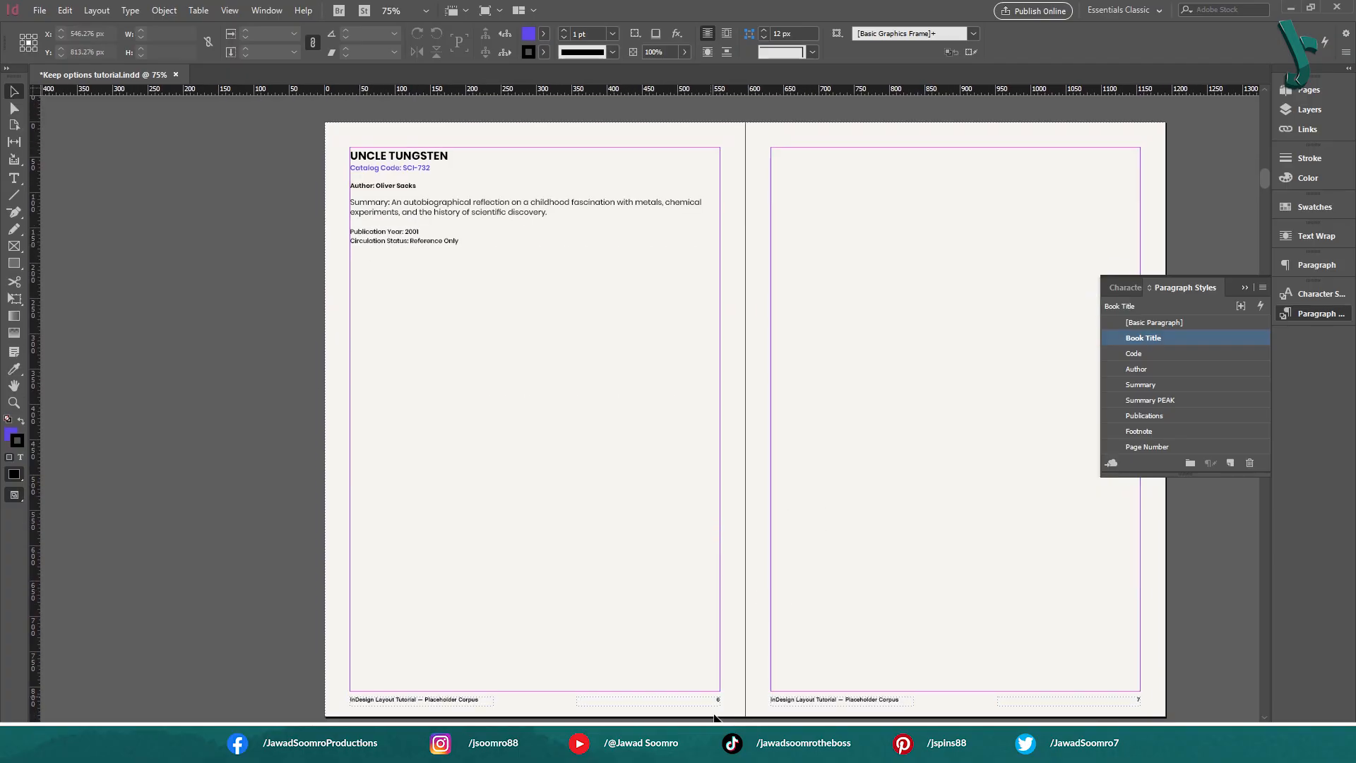
drag(817, 653, 811, 199)
drag(784, 596, 791, 236)
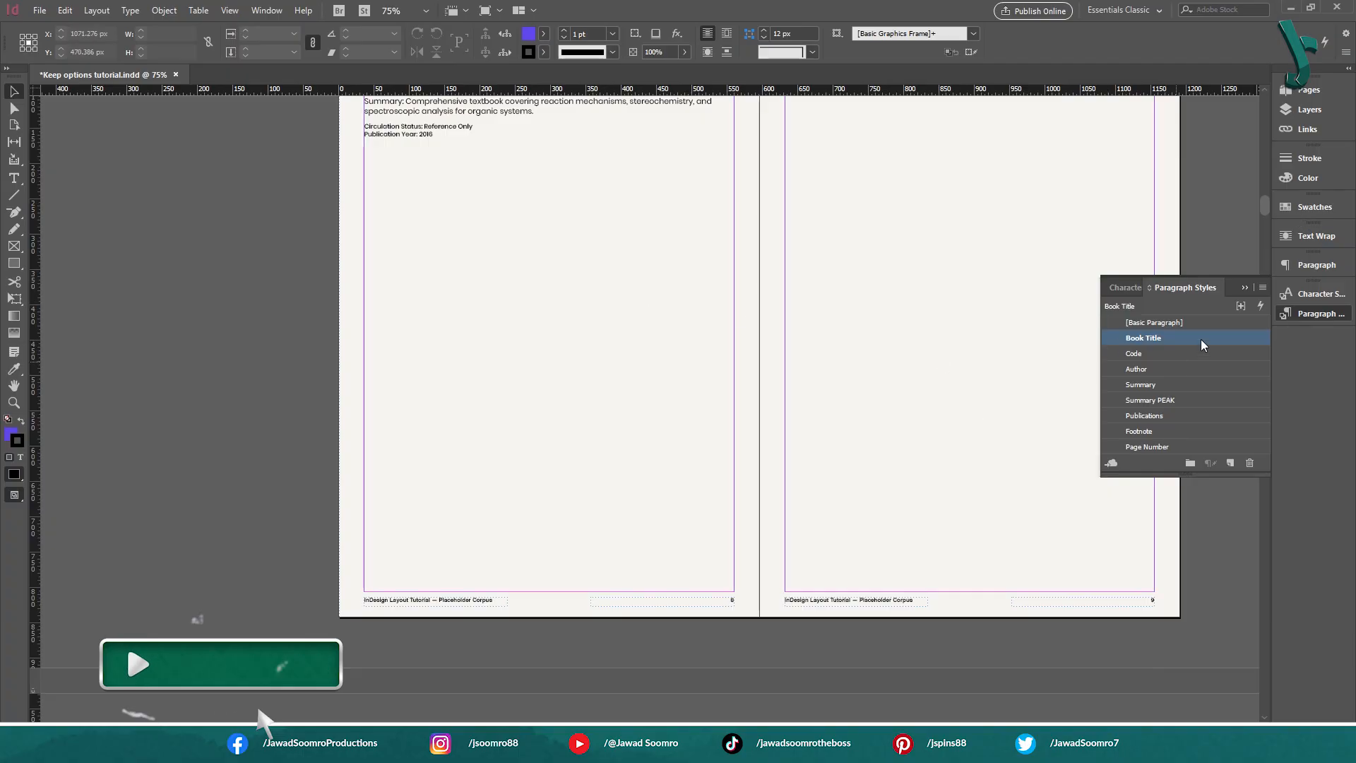
drag(766, 213, 732, 681)
drag(812, 269, 869, 672)
drag(972, 233, 936, 605)
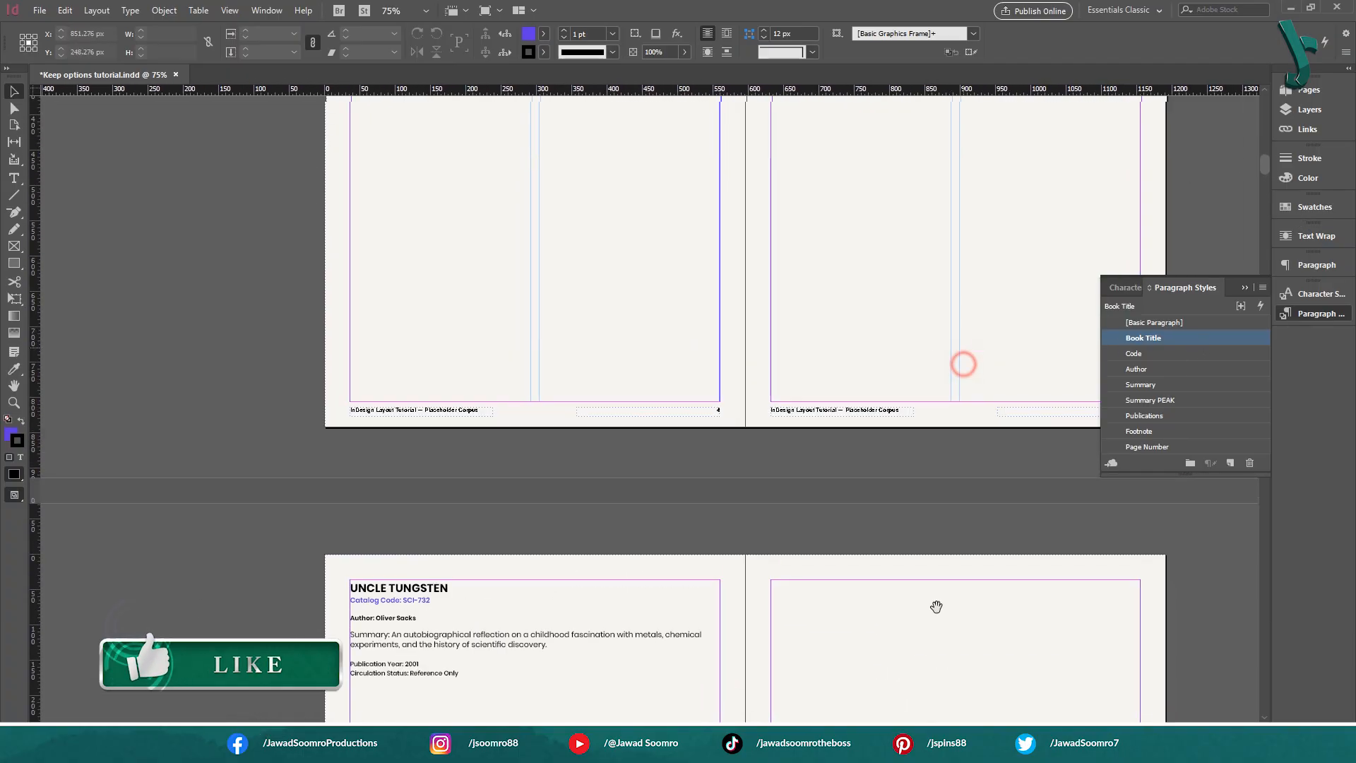
drag(935, 304, 953, 688)
drag(954, 324, 926, 693)
drag(965, 233, 945, 650)
drag(918, 310, 882, 520)
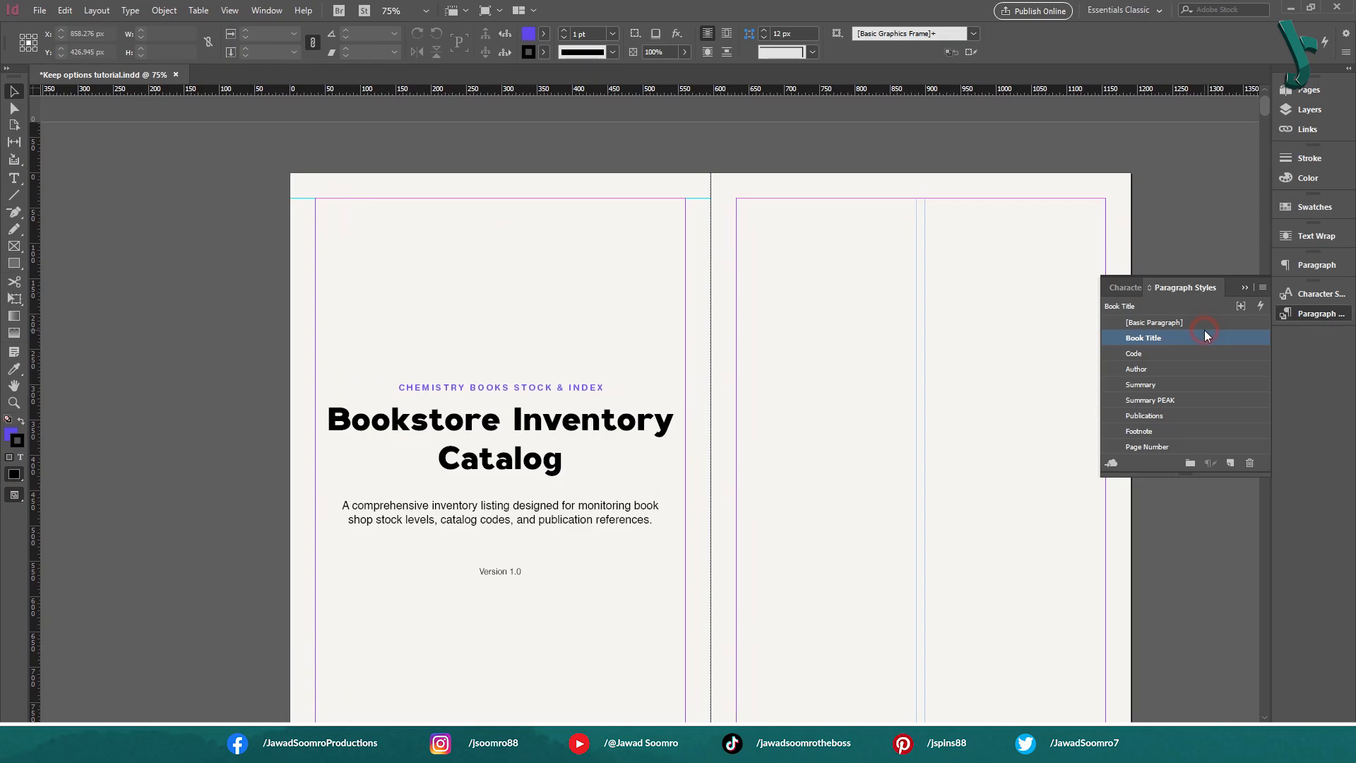